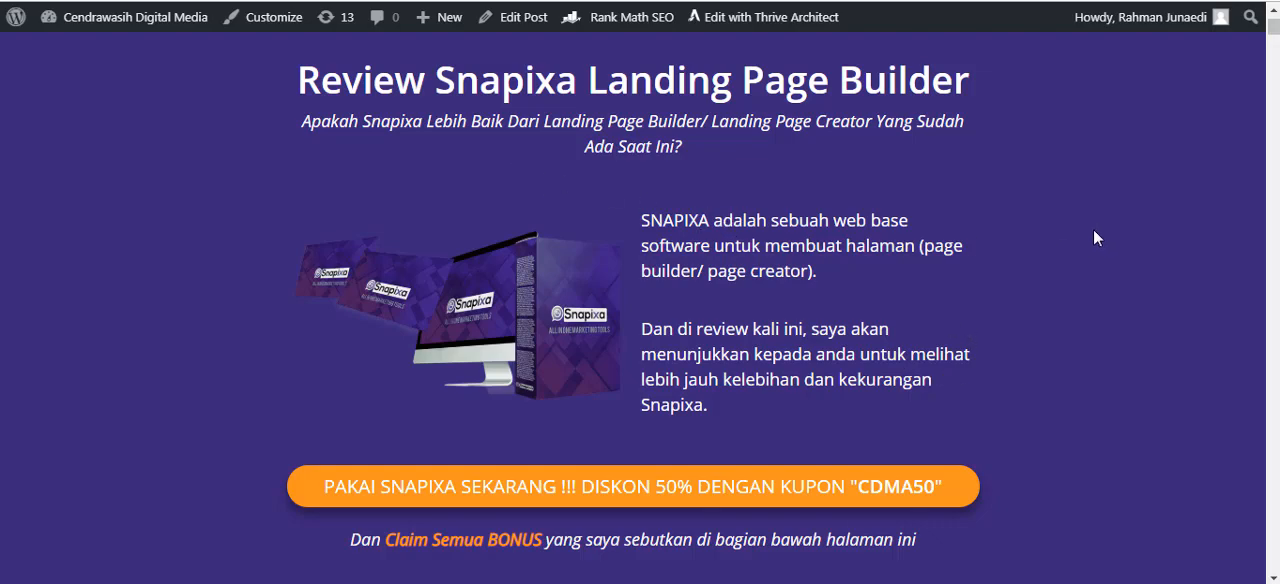
Read the introduction of the Snapixa Landing Page Builder review and its ratings for ease of use, effectiveness, price and support.
drag(440, 82, 574, 82)
click(1047, 298)
drag(436, 88, 562, 107)
click(1040, 338)
scroll(1065, 333, down, 1)
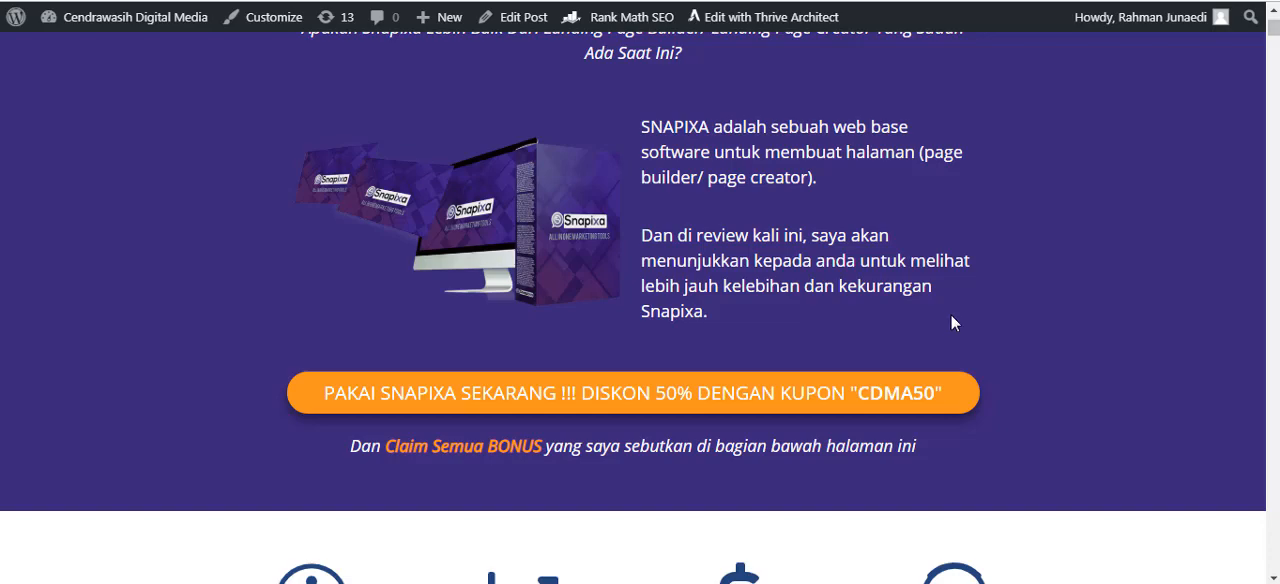
scroll(1000, 310, down, 3)
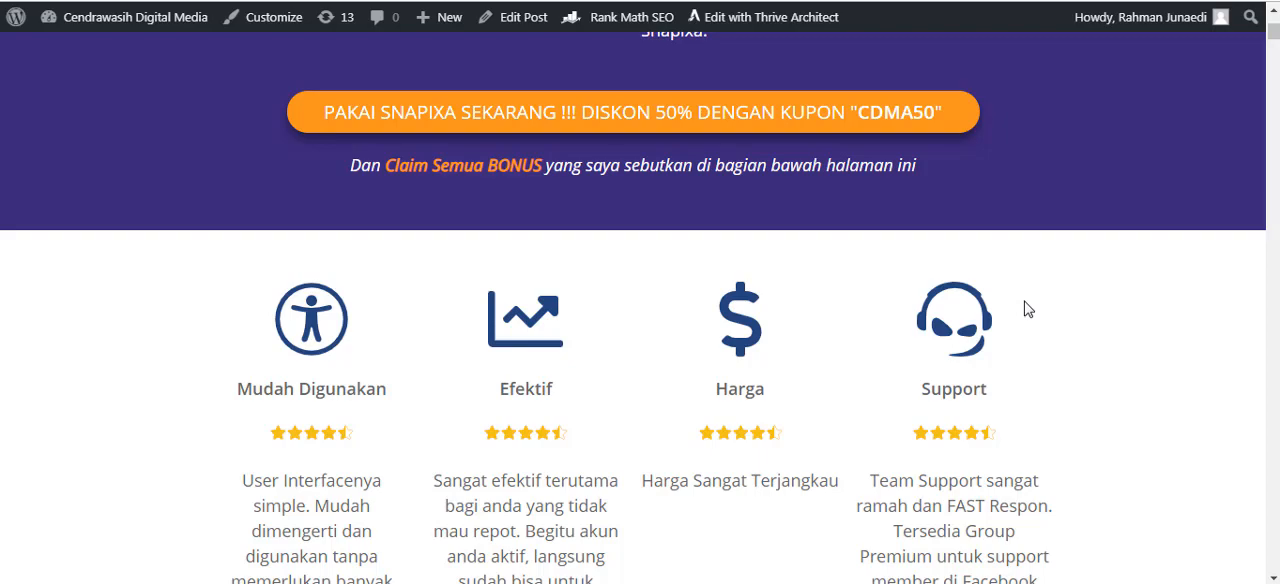
scroll(1000, 298, up, 5)
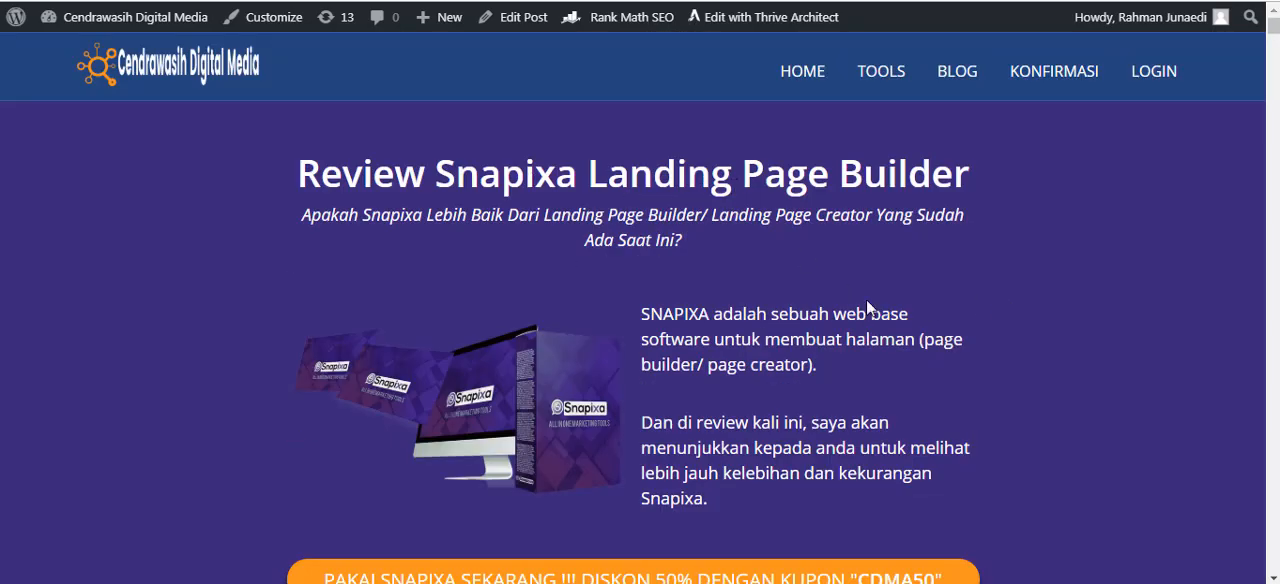
scroll(928, 304, down, 5)
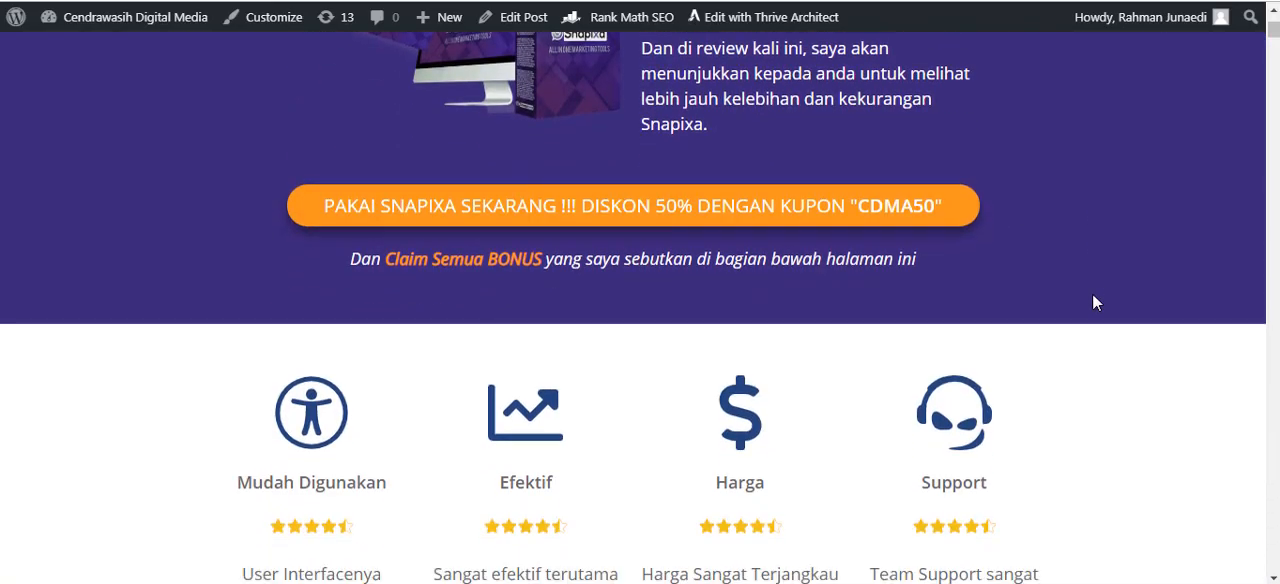
scroll(1006, 278, down, 6)
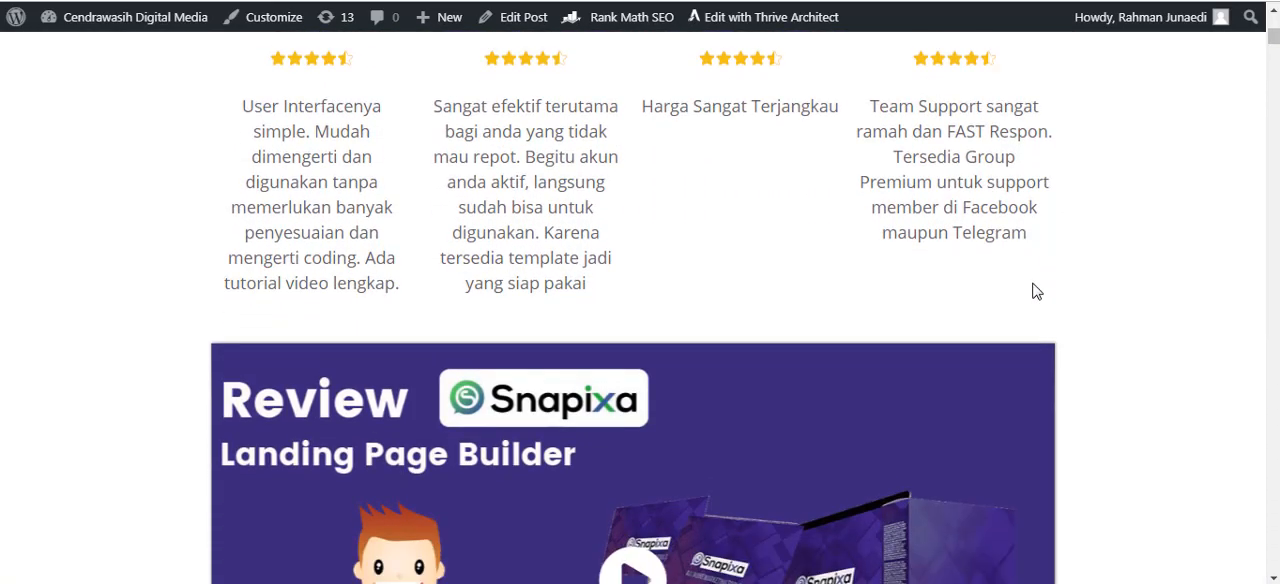
scroll(1033, 284, down, 5)
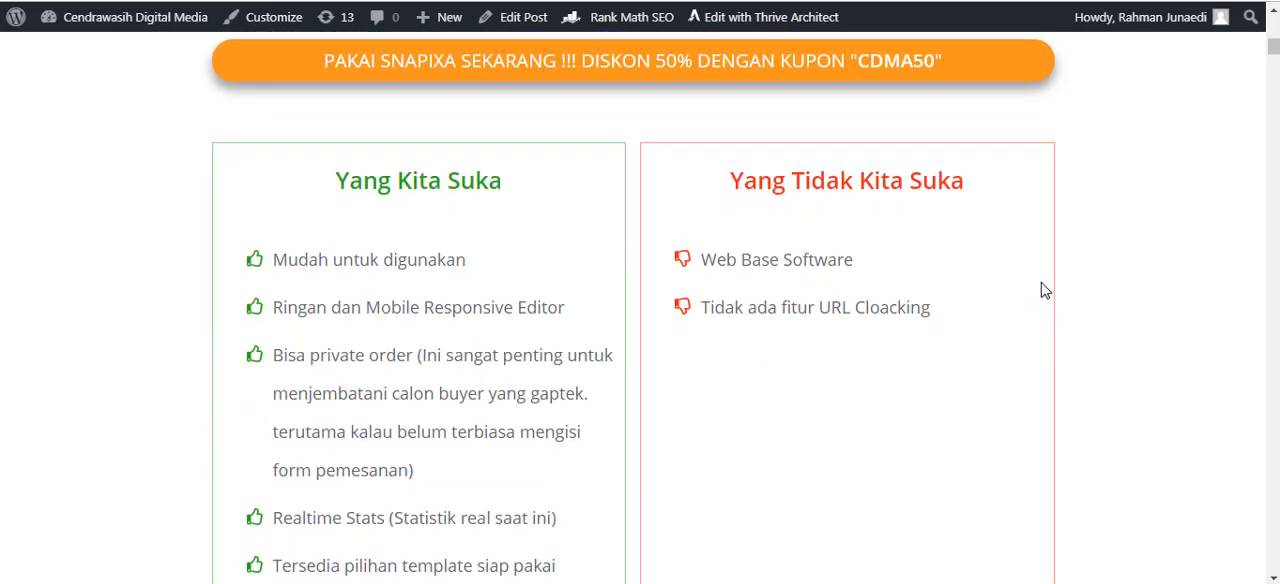
scroll(1043, 292, down, 1)
scroll(1045, 290, up, 10)
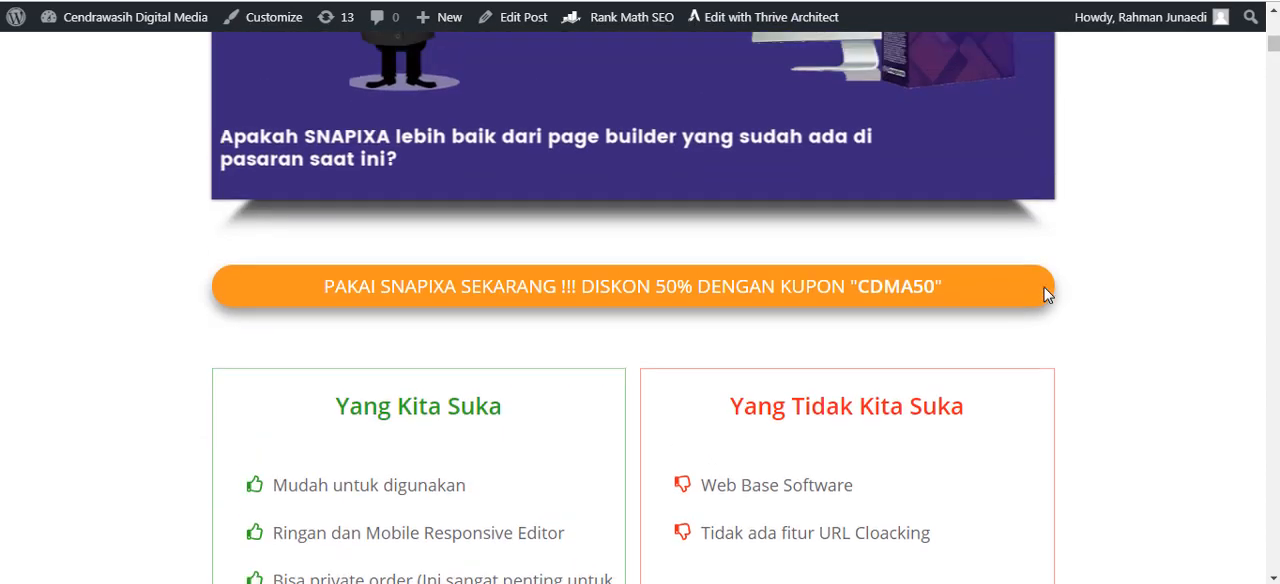
scroll(879, 301, up, 1)
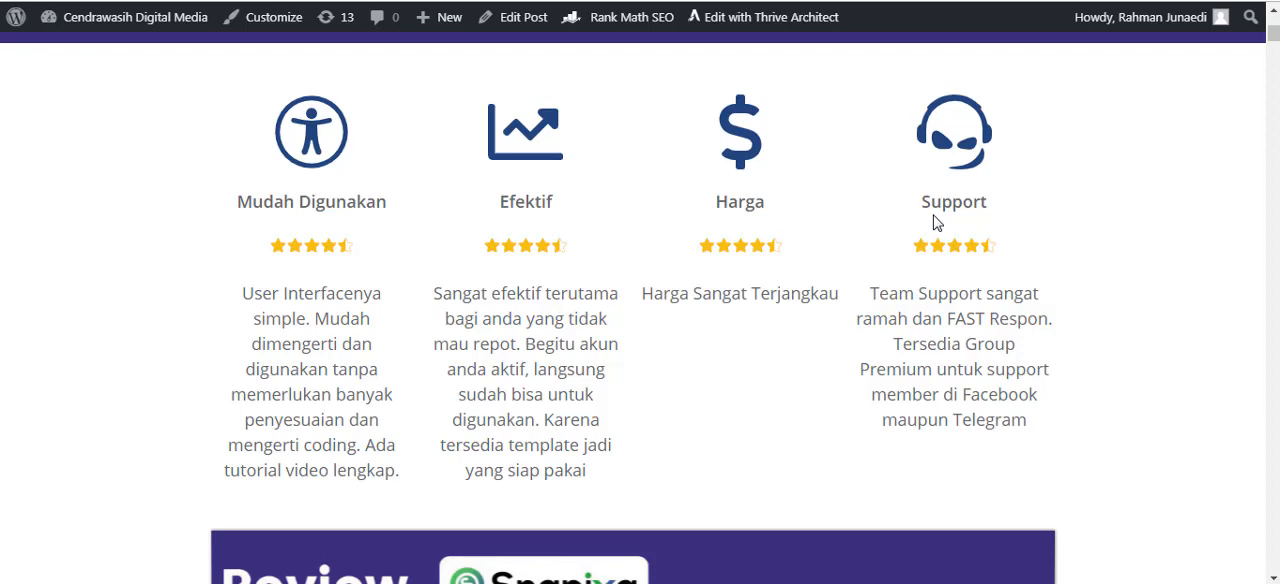
scroll(882, 260, up, 5)
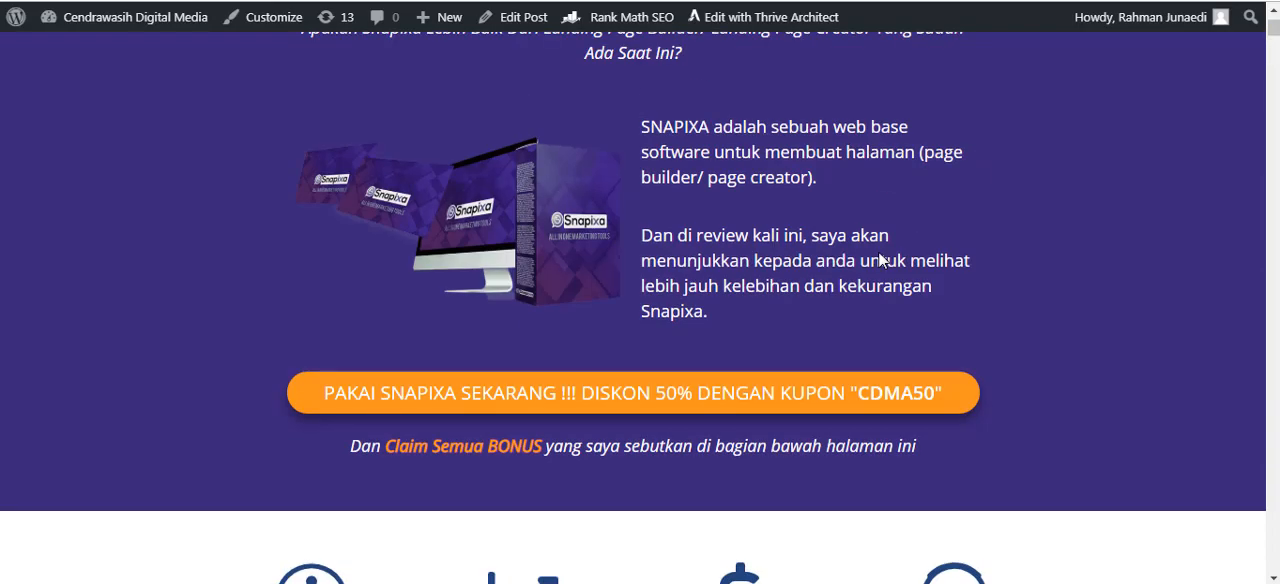
scroll(880, 256, up, 2)
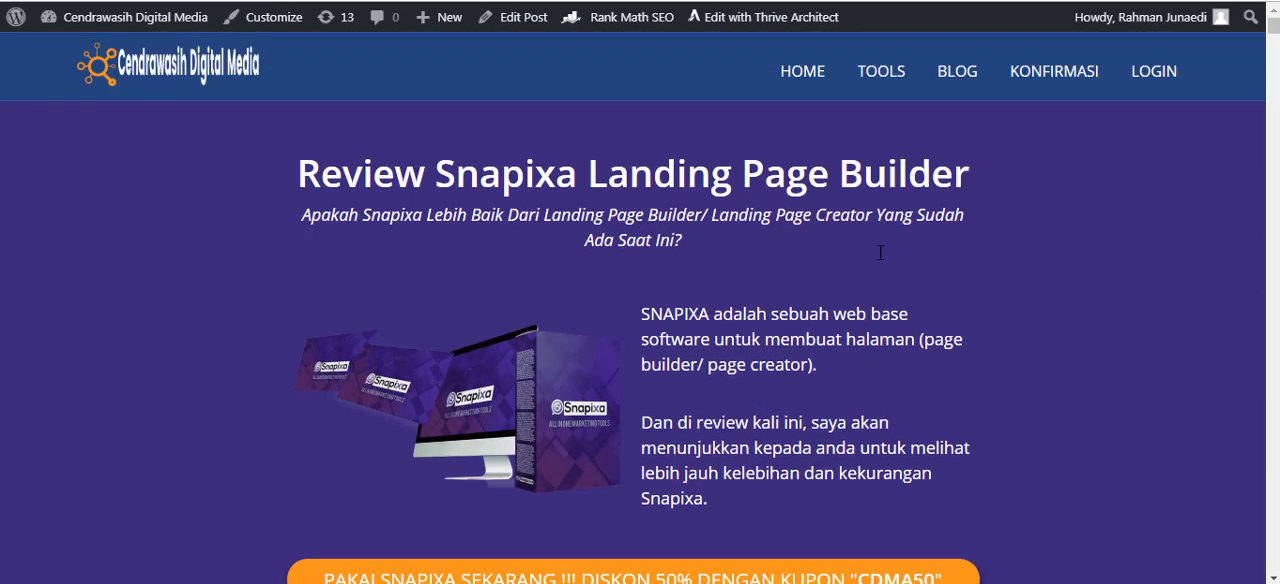
Review the article's lists of likes and dislikes and the feature table comparing Snapixa with the other page builders.
scroll(757, 294, down, 10)
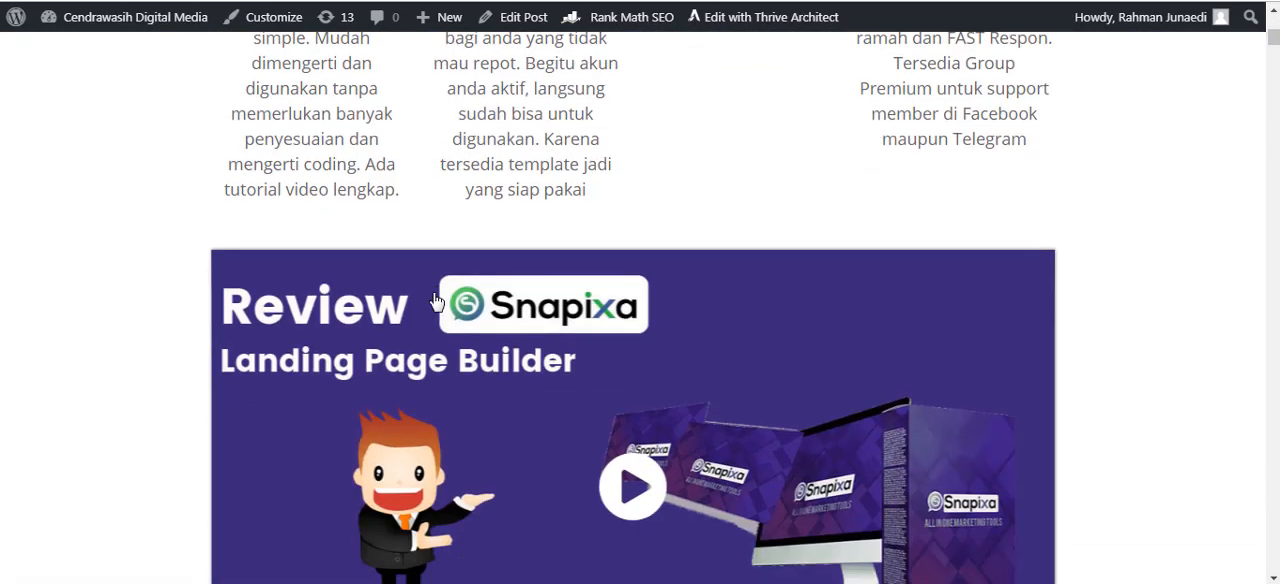
scroll(43, 388, down, 9)
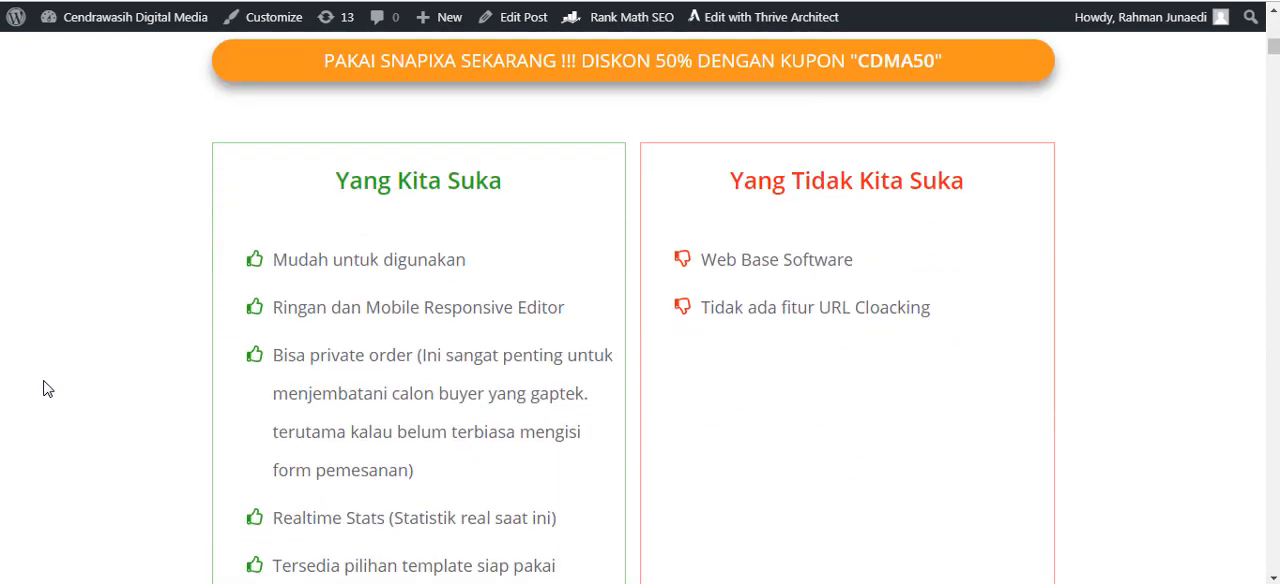
scroll(43, 388, down, 4)
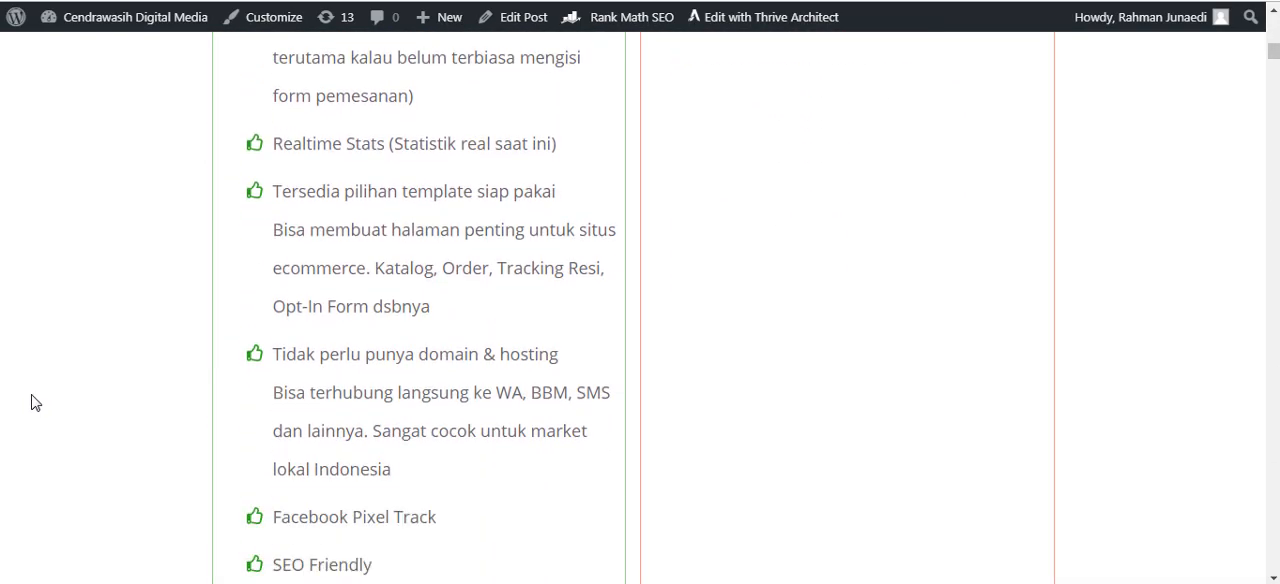
scroll(31, 402, down, 7)
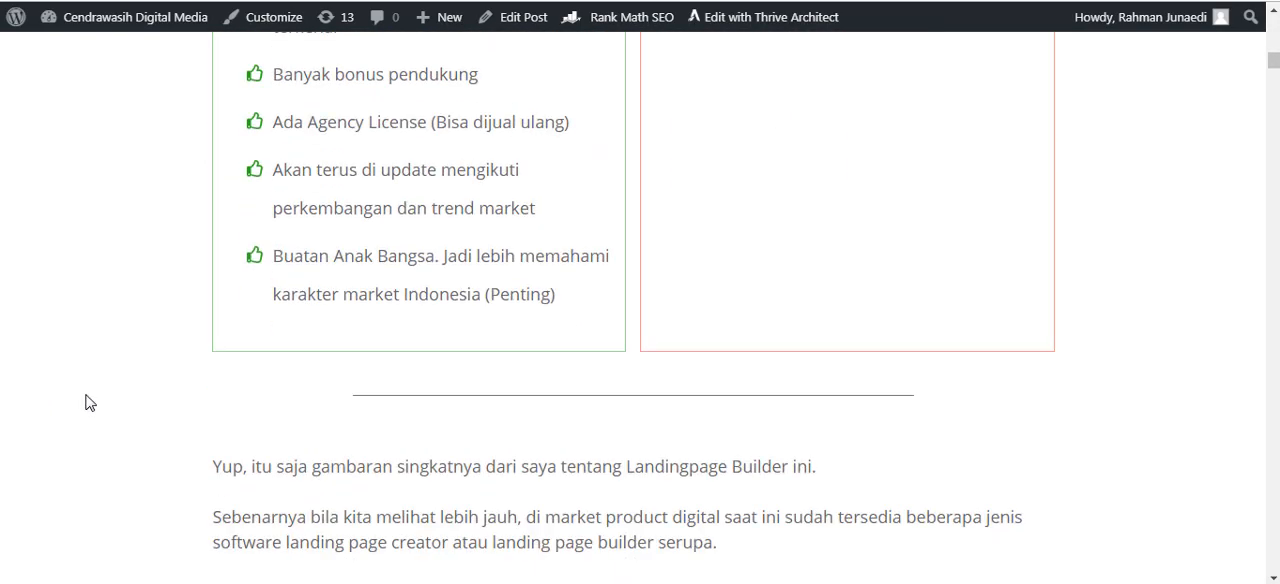
scroll(237, 369, down, 7)
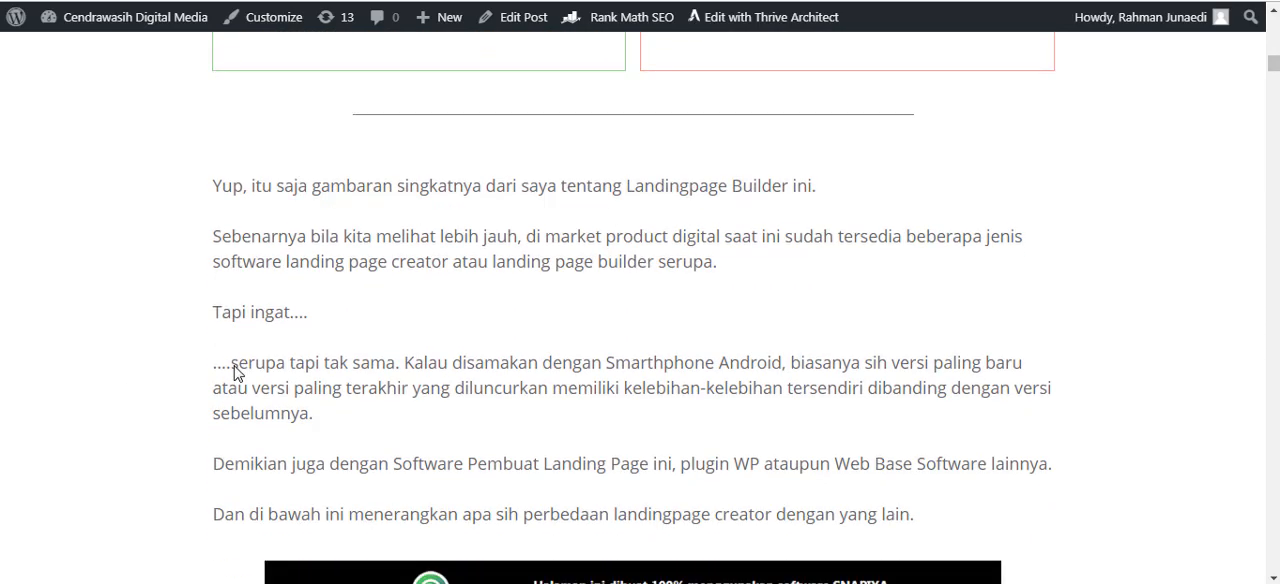
scroll(175, 329, down, 5)
scroll(177, 329, up, 3)
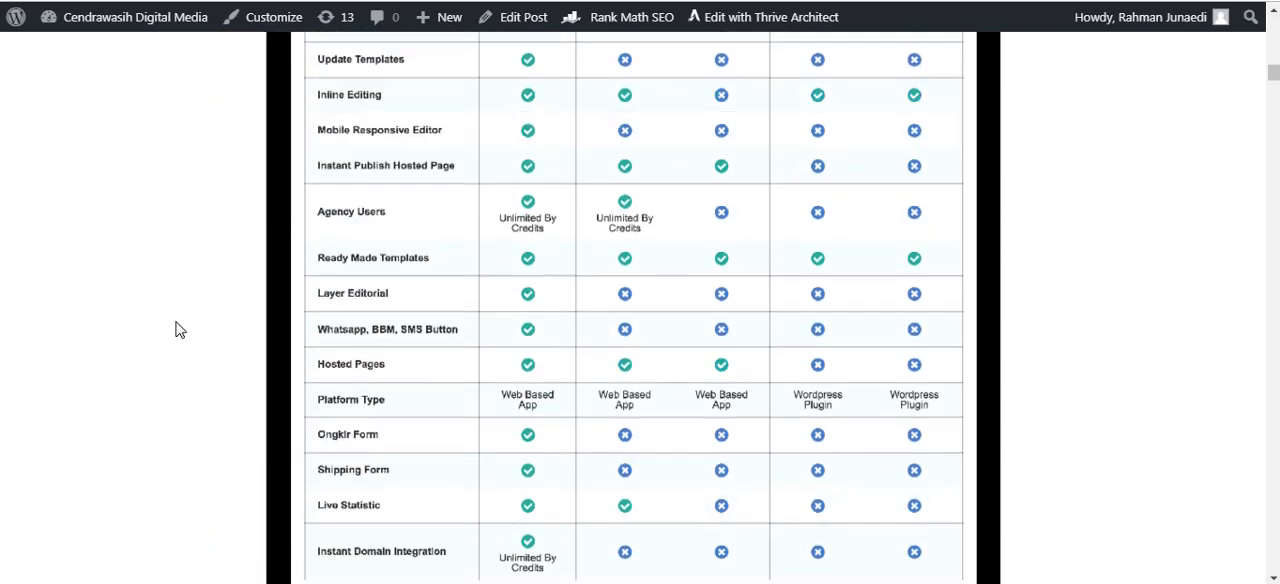
scroll(175, 329, up, 1)
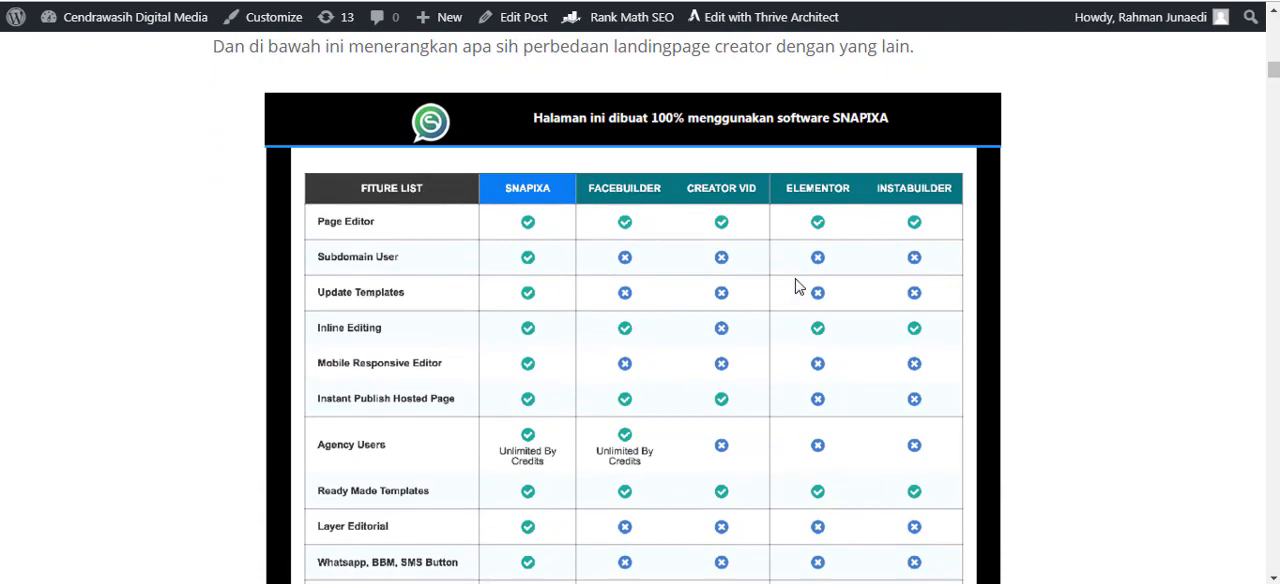
drag(1274, 73, 1274, 72)
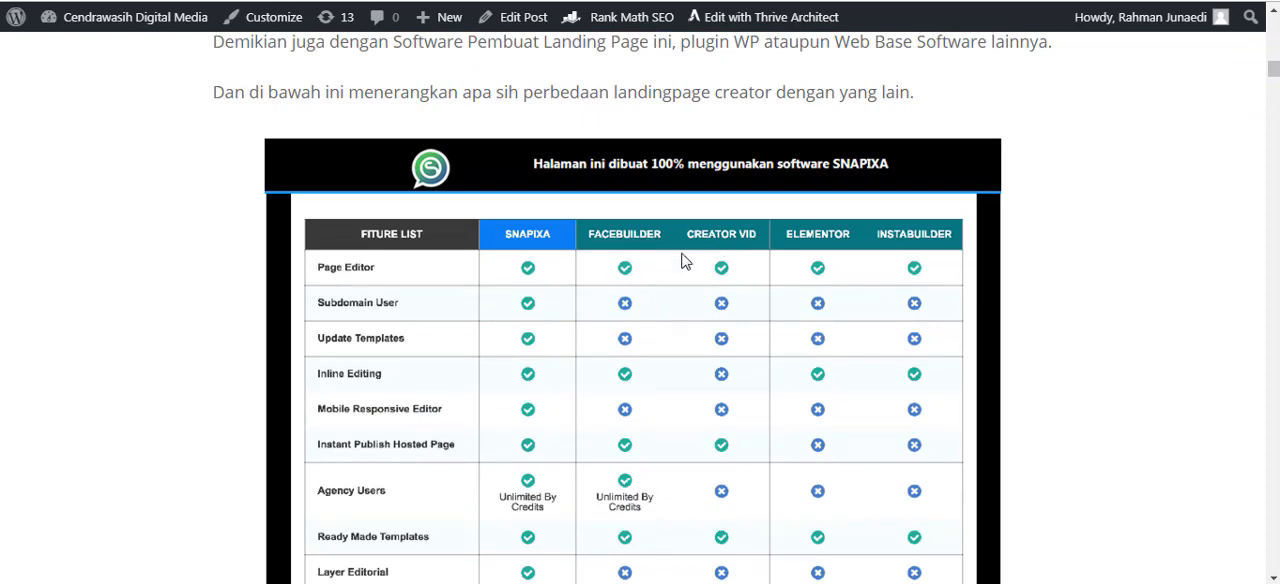
scroll(751, 298, down, 1)
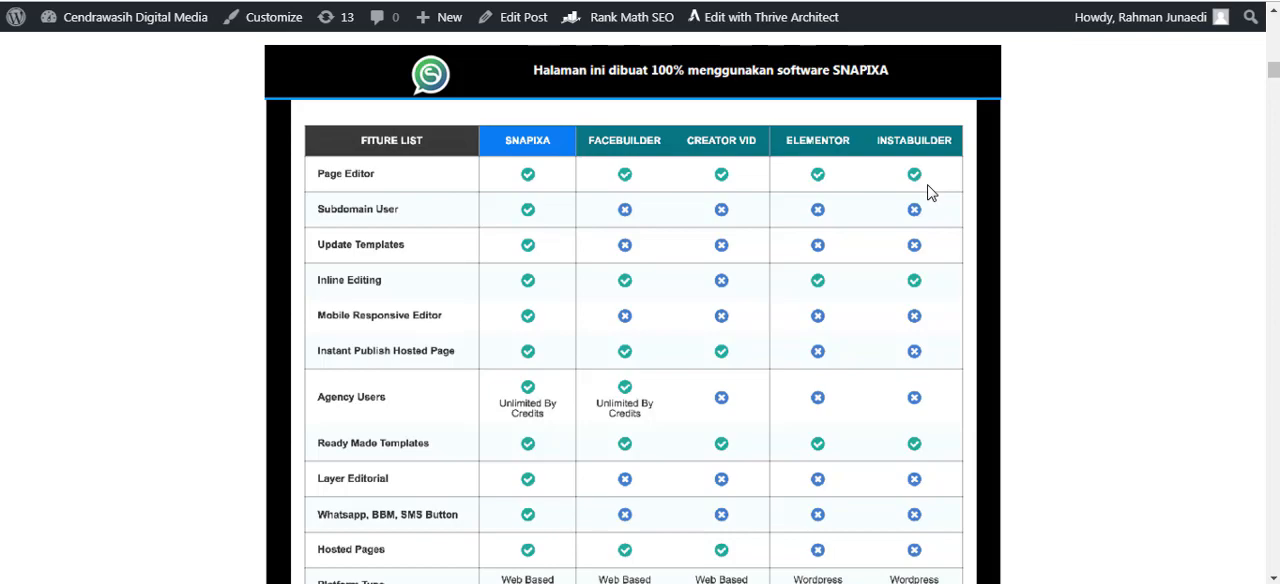
Read the explanation of what Snapixa is and the walkthrough section on creating a landing page quickly.
scroll(1006, 229, down, 6)
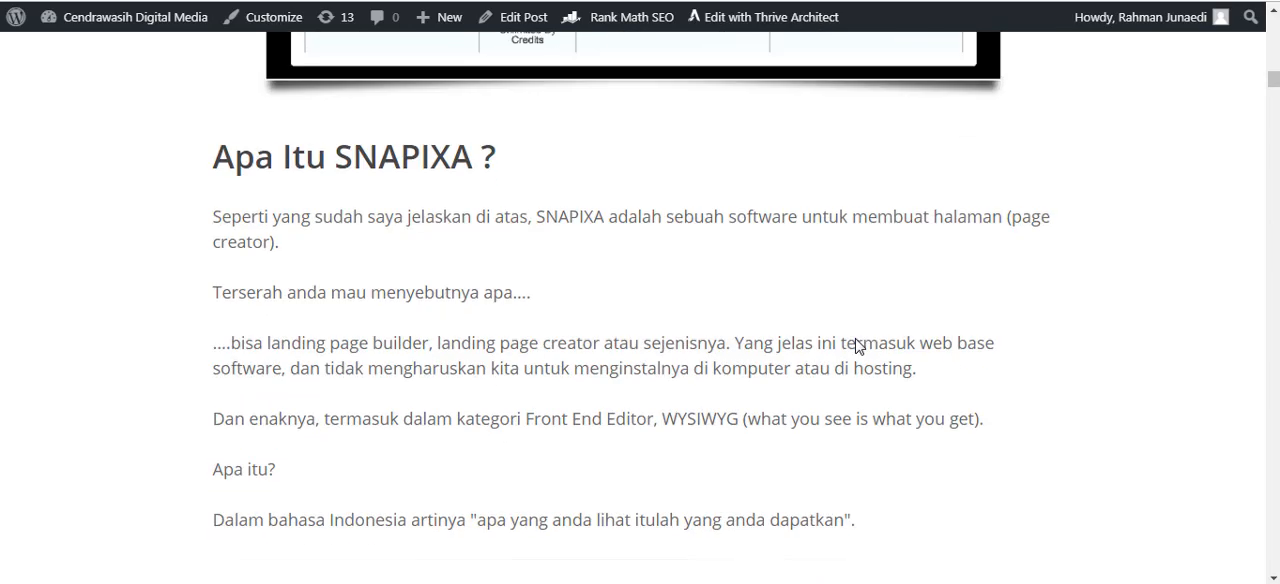
scroll(856, 346, down, 5)
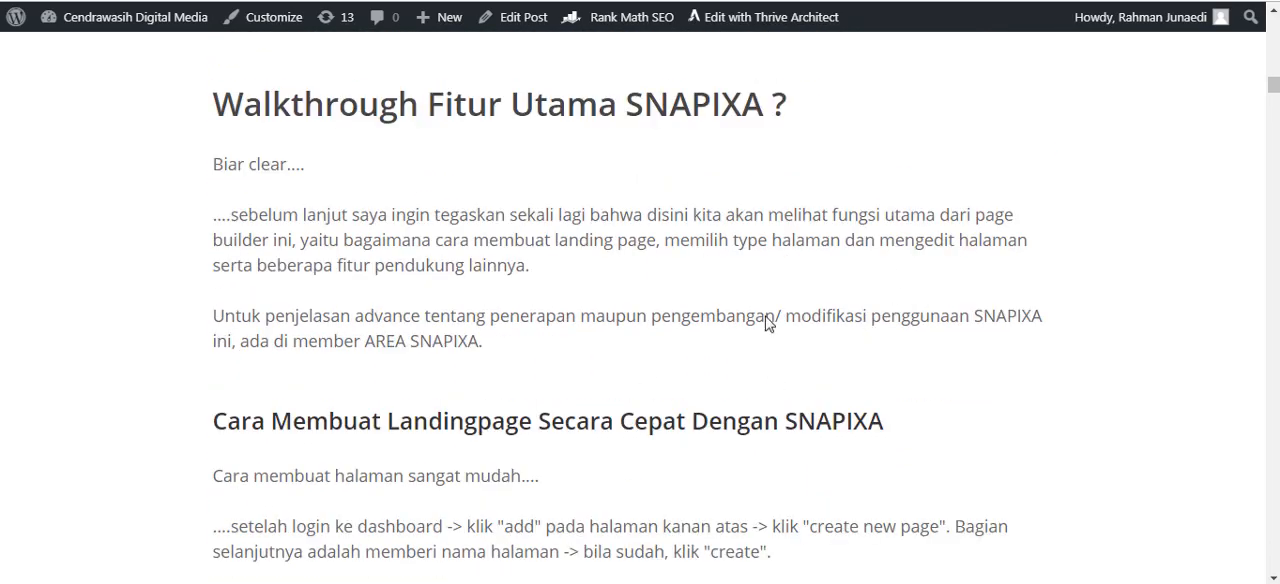
drag(221, 112, 453, 100)
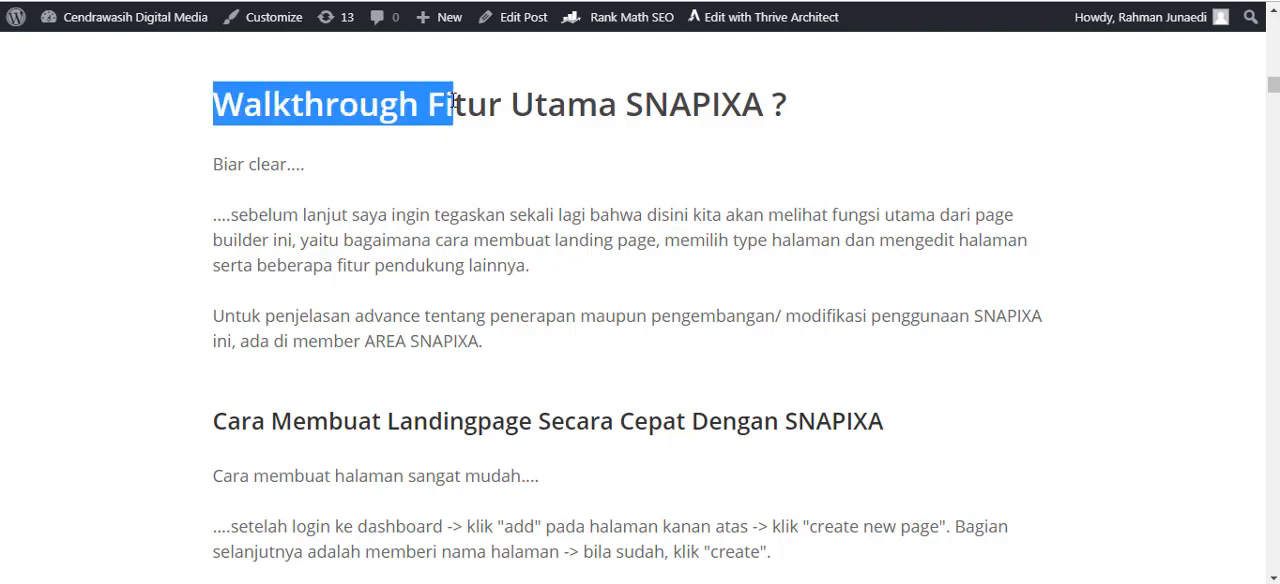
click(529, 257)
scroll(632, 286, down, 3)
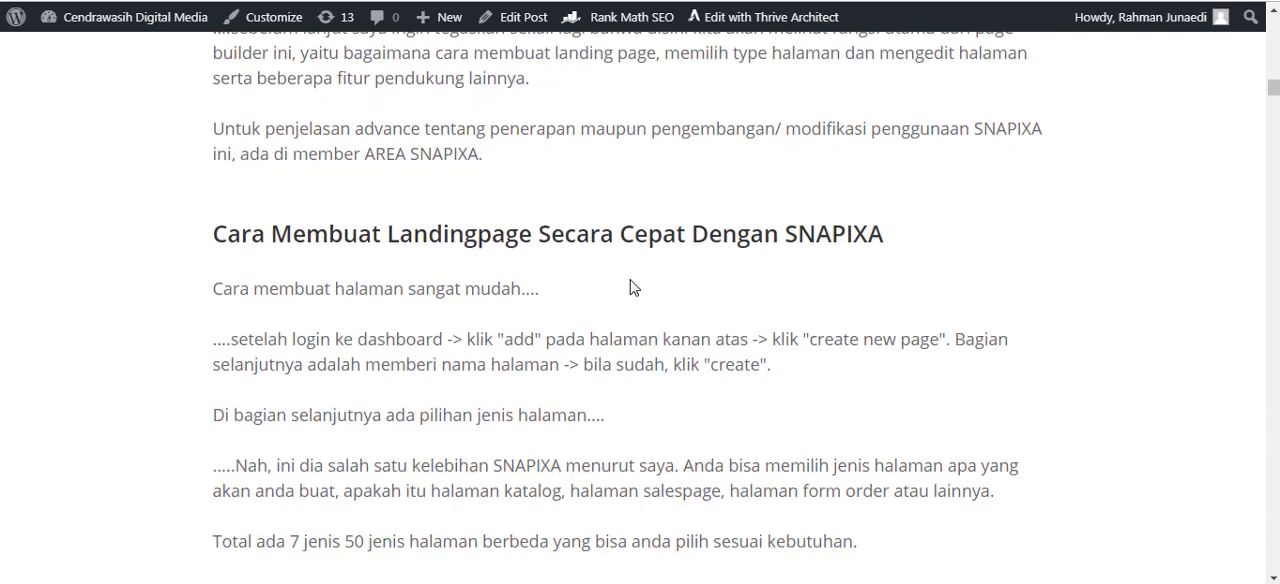
scroll(632, 286, down, 1)
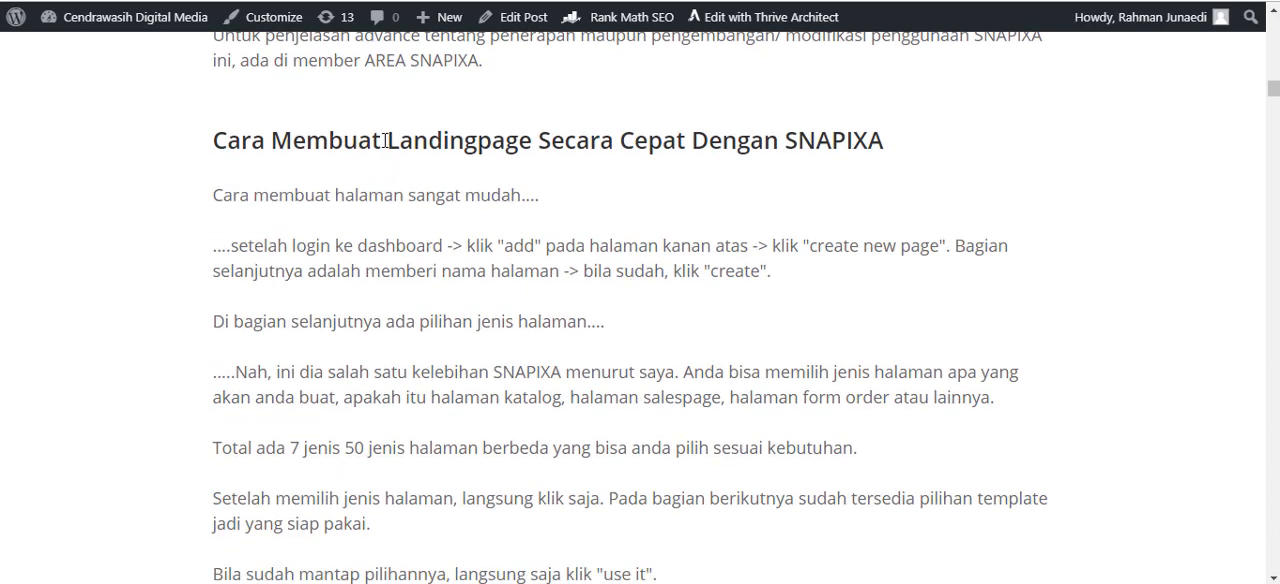
drag(385, 140, 468, 146)
click(555, 165)
drag(551, 146, 712, 160)
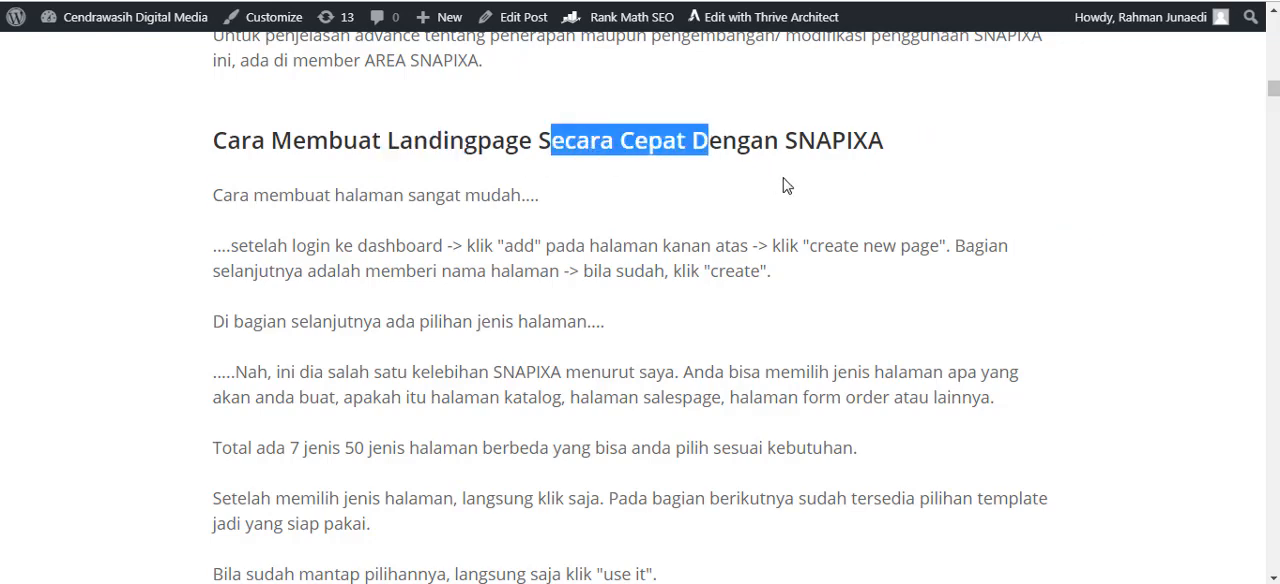
click(790, 184)
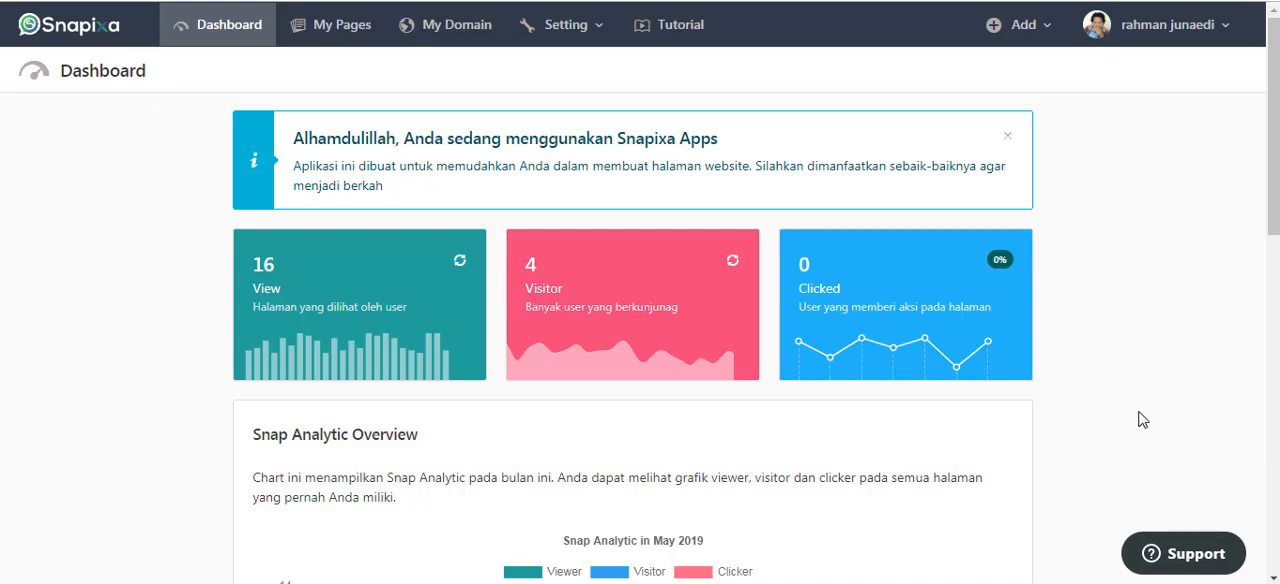
Examine the view, visitor and click statistics and the monthly Snap Analytic Overview chart on the Snapixa dashboard.
scroll(1151, 368, down, 5)
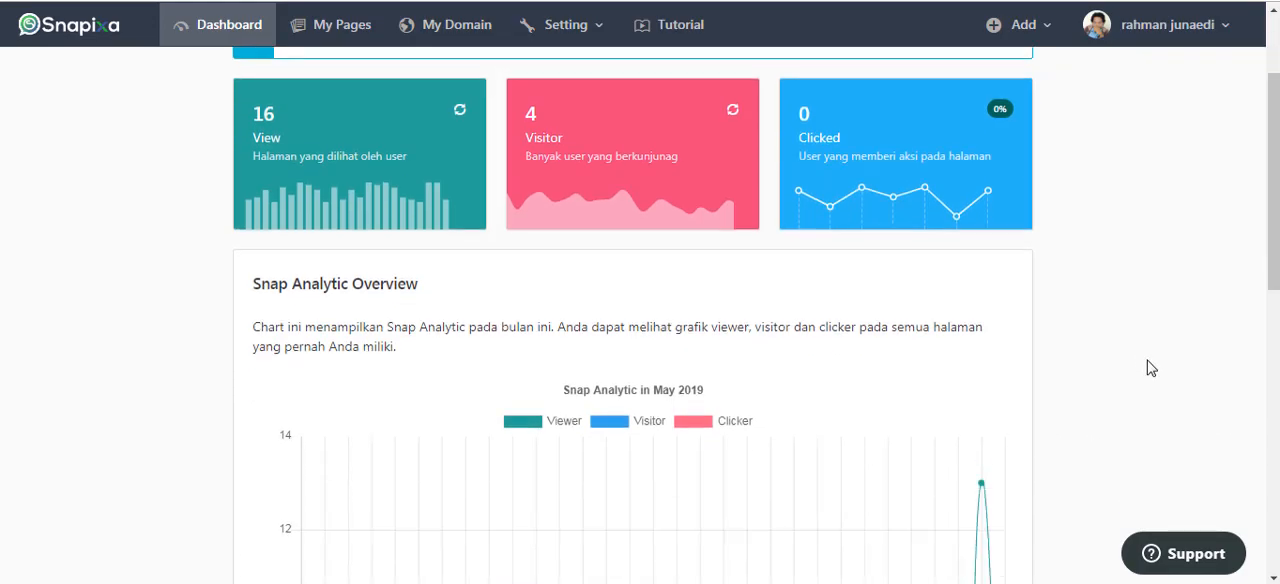
scroll(1140, 371, down, 4)
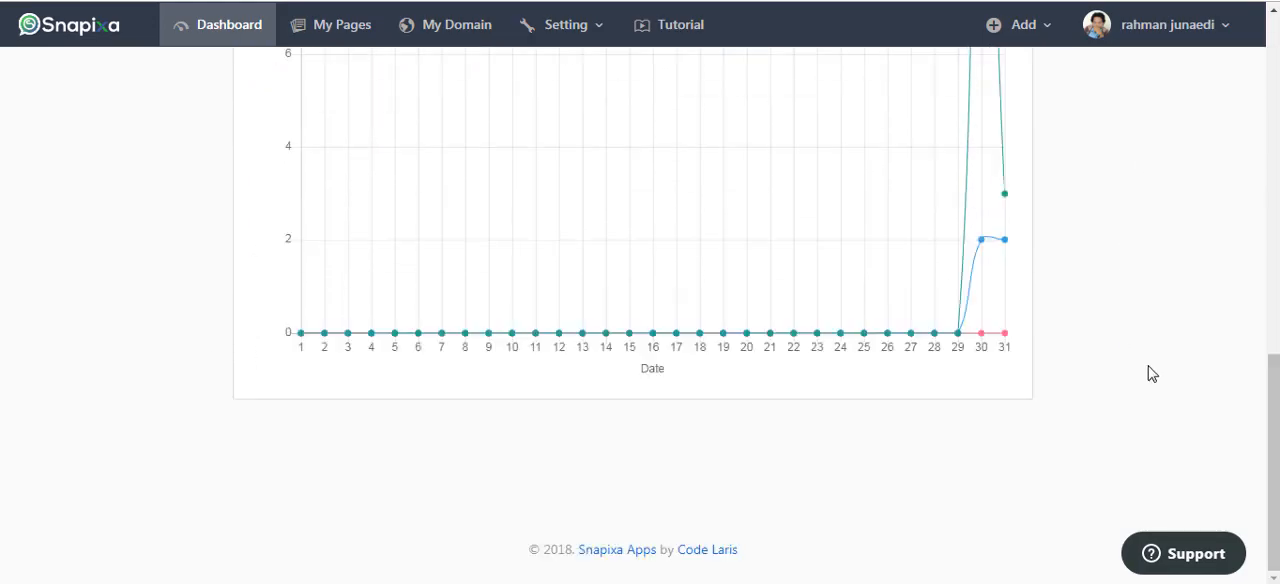
scroll(1152, 378, up, 6)
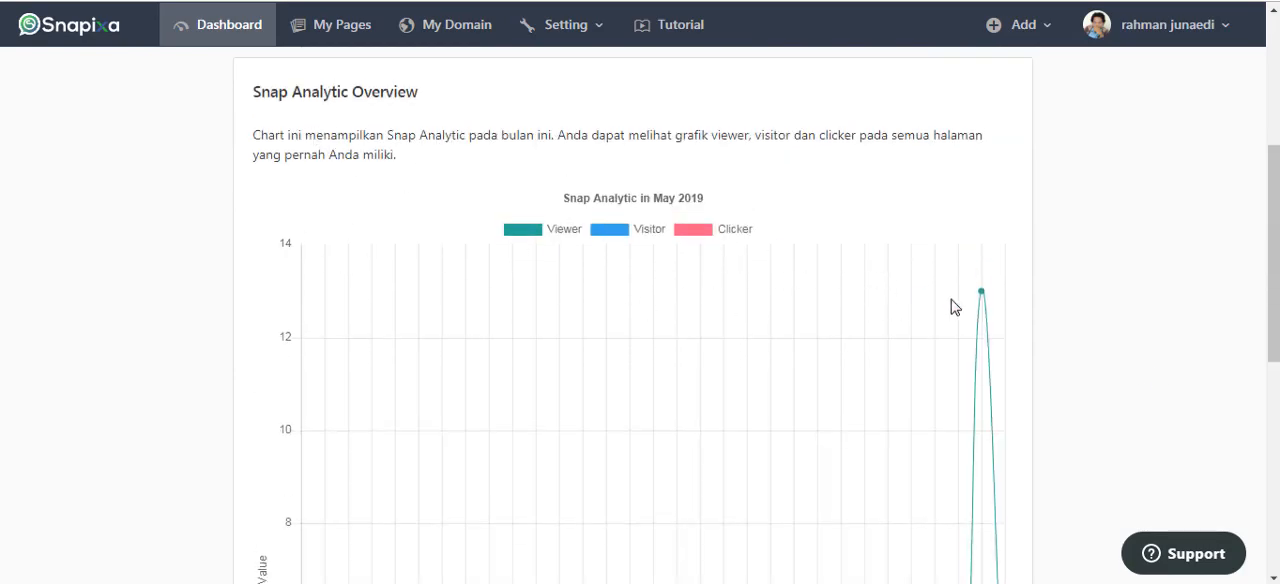
scroll(954, 306, down, 5)
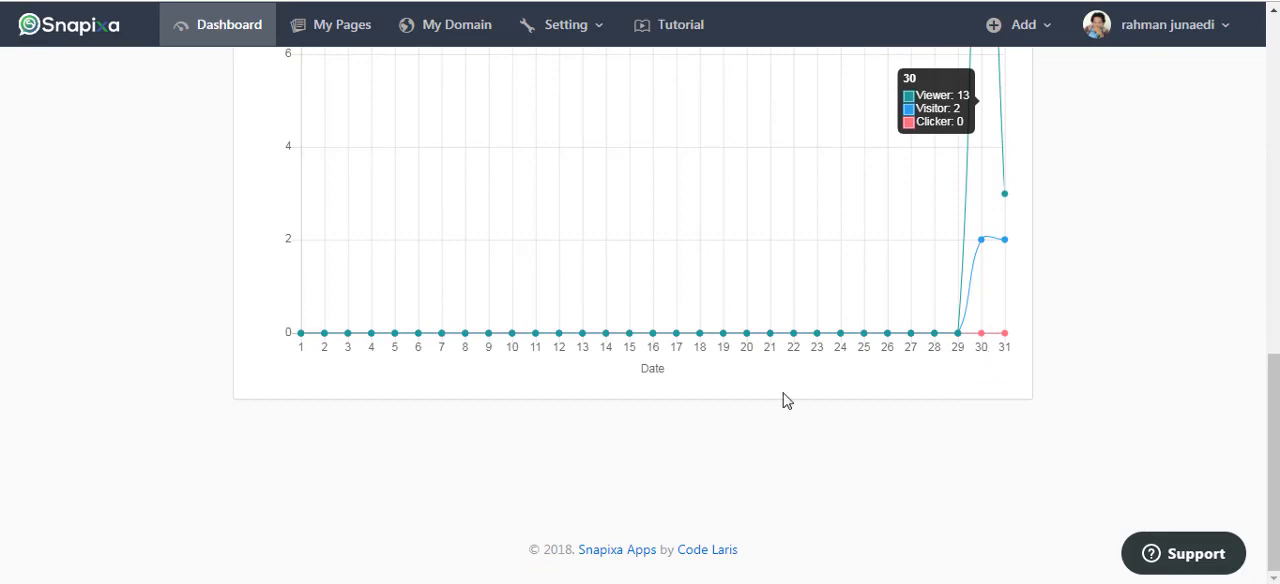
scroll(629, 495, up, 1)
scroll(495, 298, up, 4)
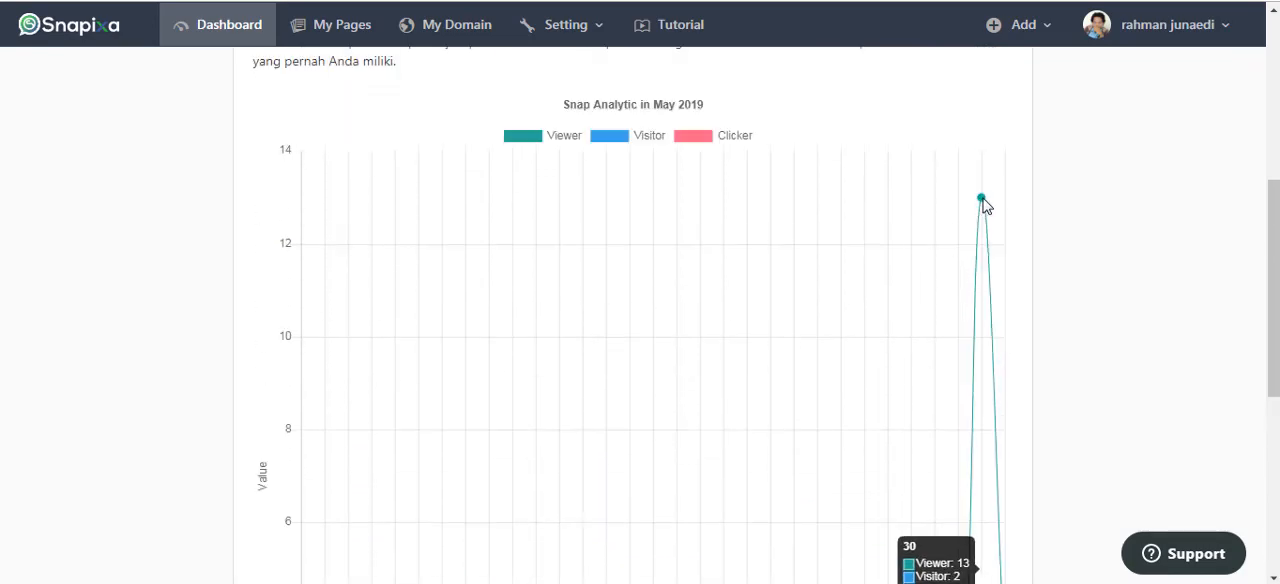
scroll(986, 203, down, 1)
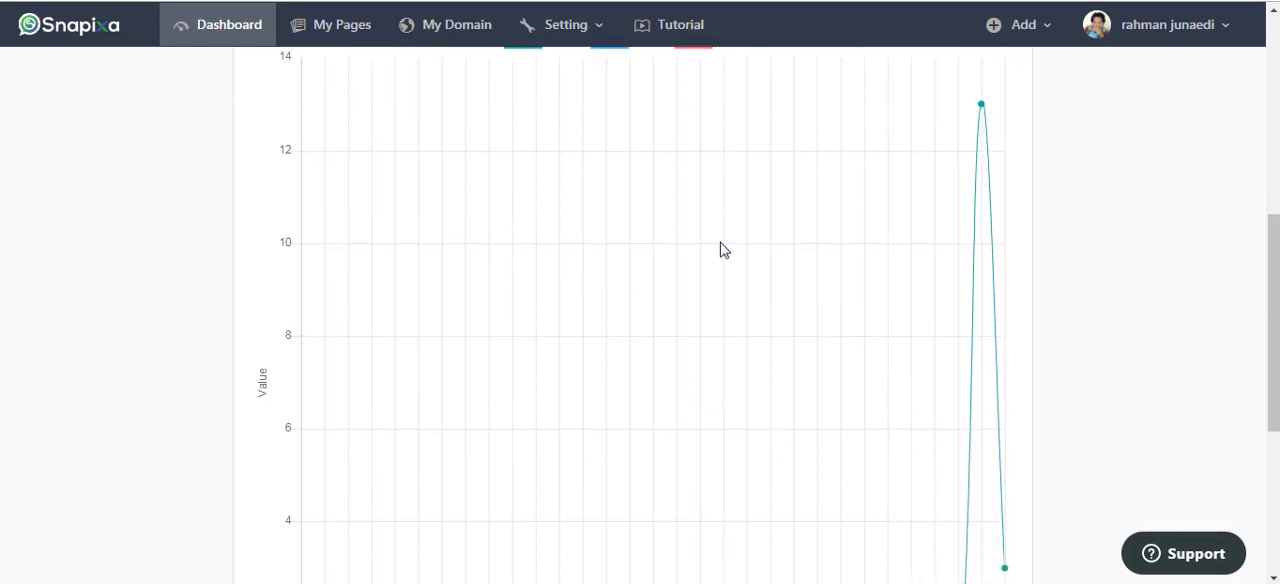
scroll(505, 285, up, 4)
scroll(505, 286, up, 2)
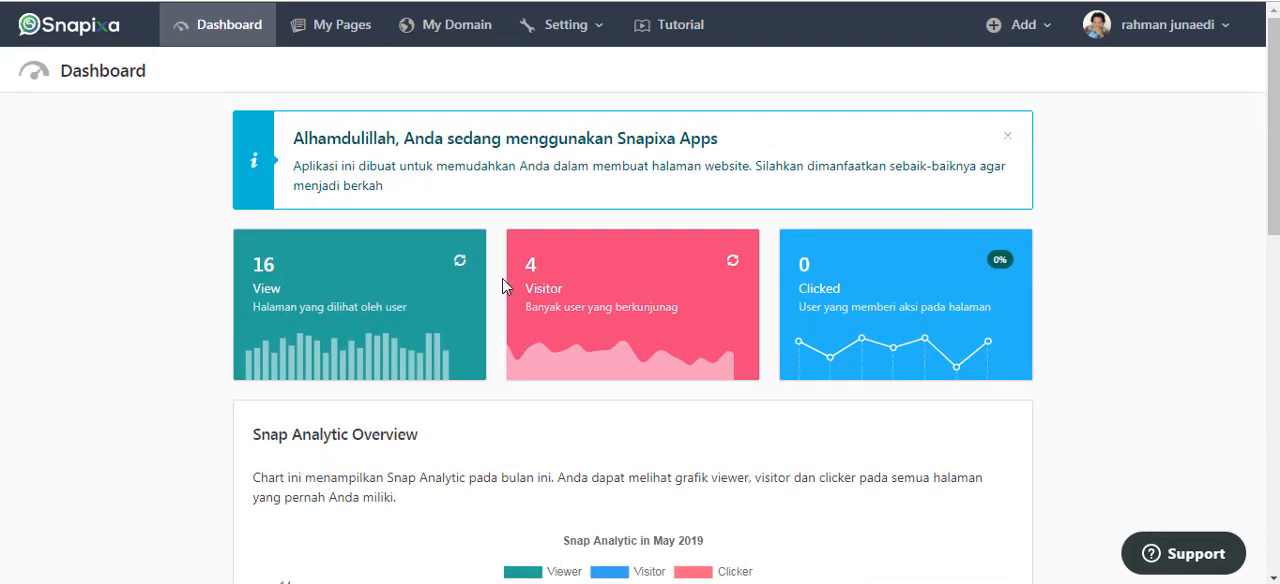
View the overview of all created pages and the overview of connected domains.
click(342, 25)
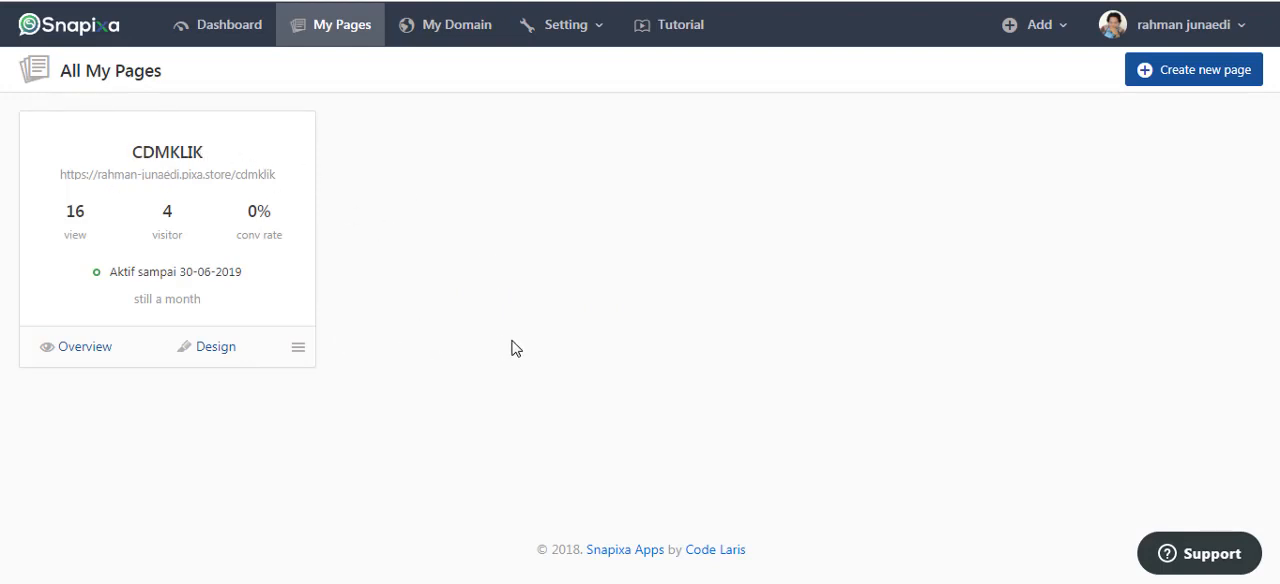
click(457, 31)
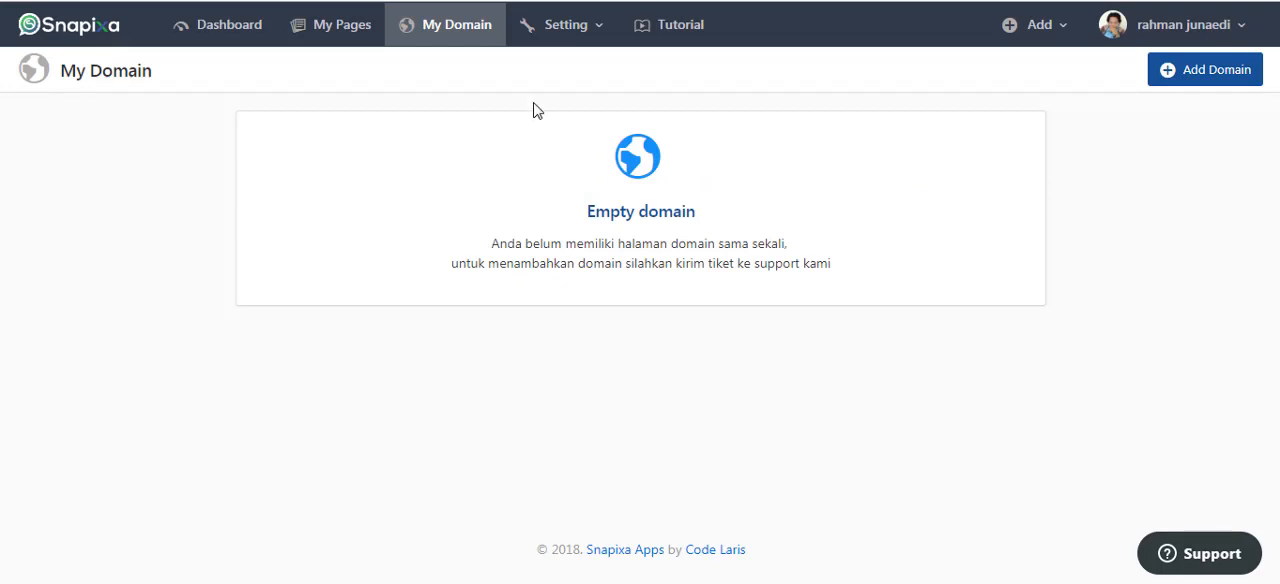
Start creating a new page and look through the Product Catalog templates and the list of template categories.
click(594, 40)
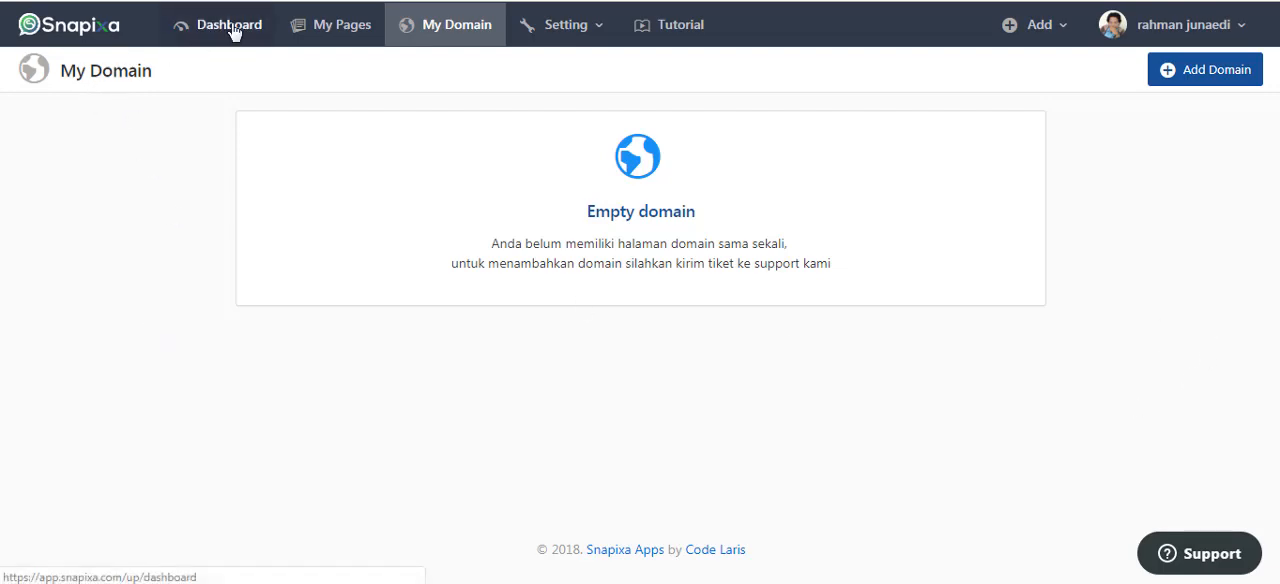
click(311, 33)
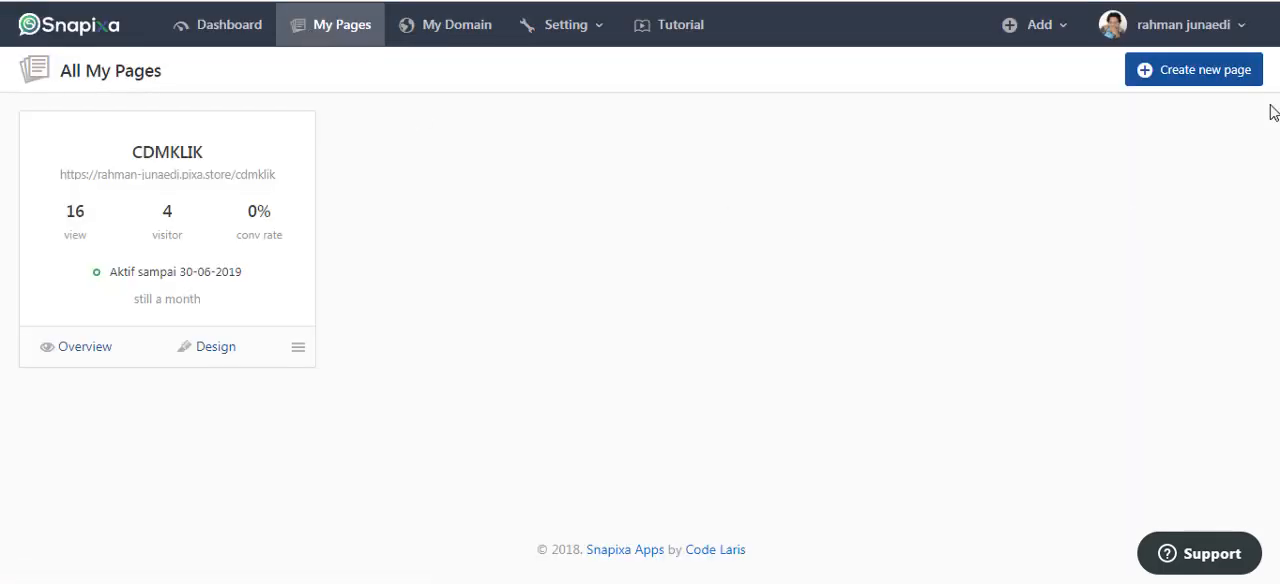
click(1194, 80)
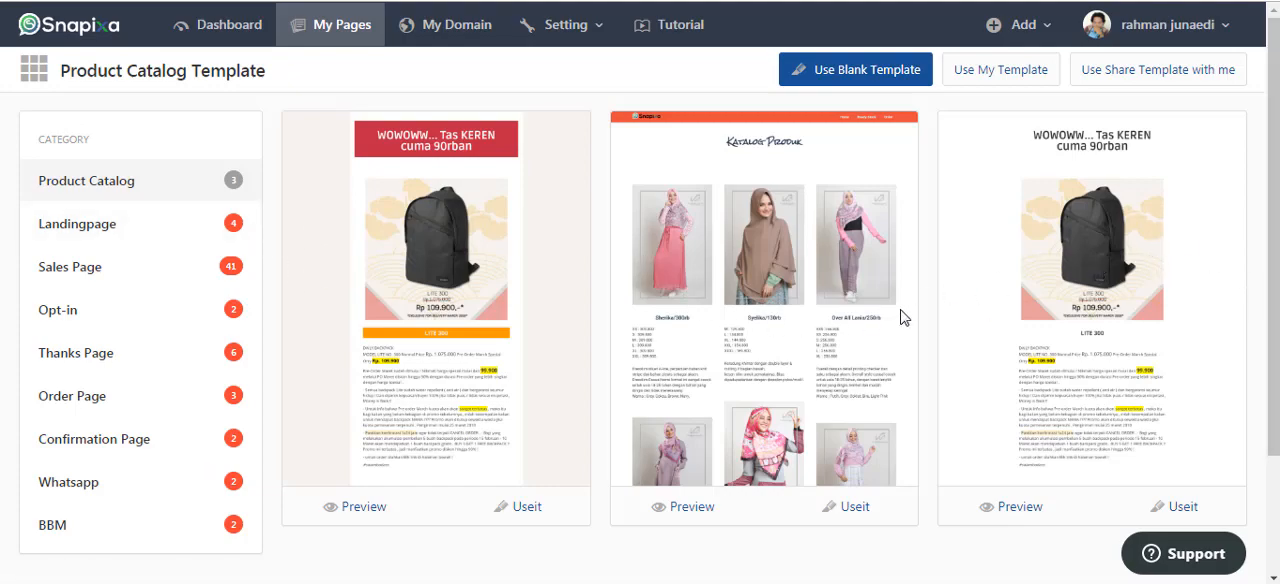
scroll(1163, 260, down, 3)
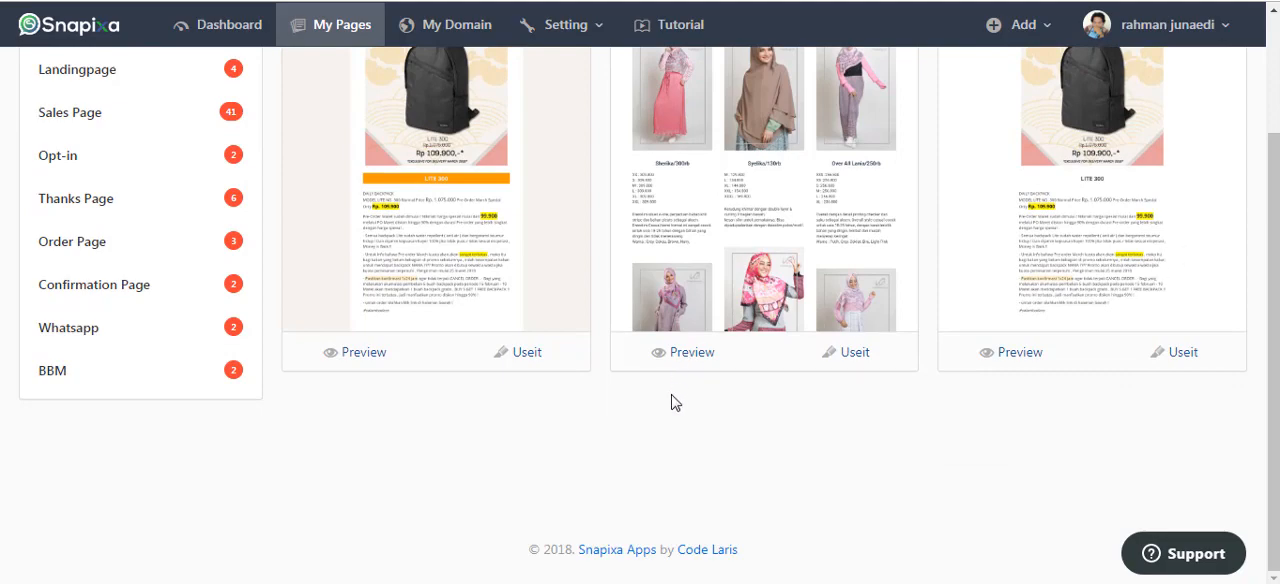
scroll(671, 477, up, 3)
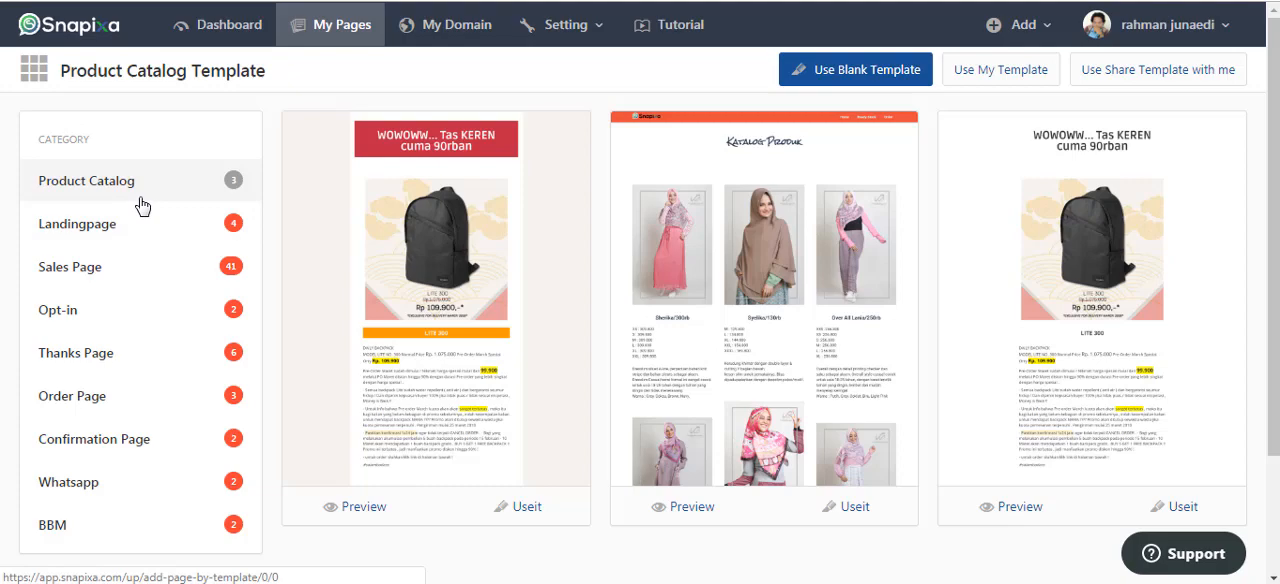
scroll(150, 215, down, 1)
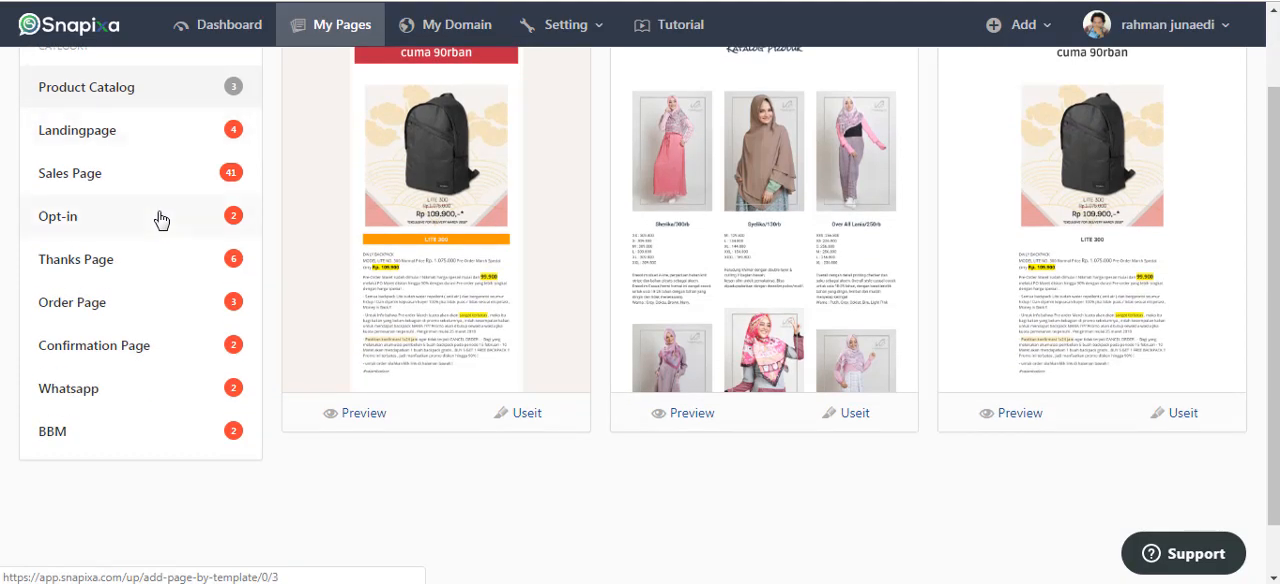
scroll(150, 215, up, 1)
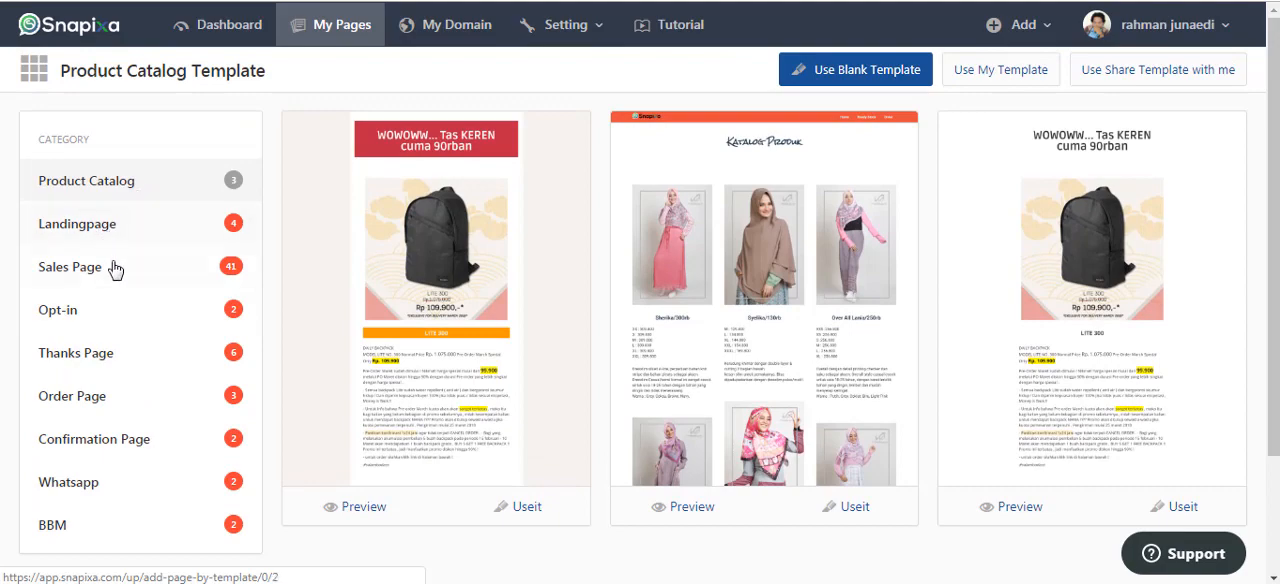
scroll(100, 303, down, 1)
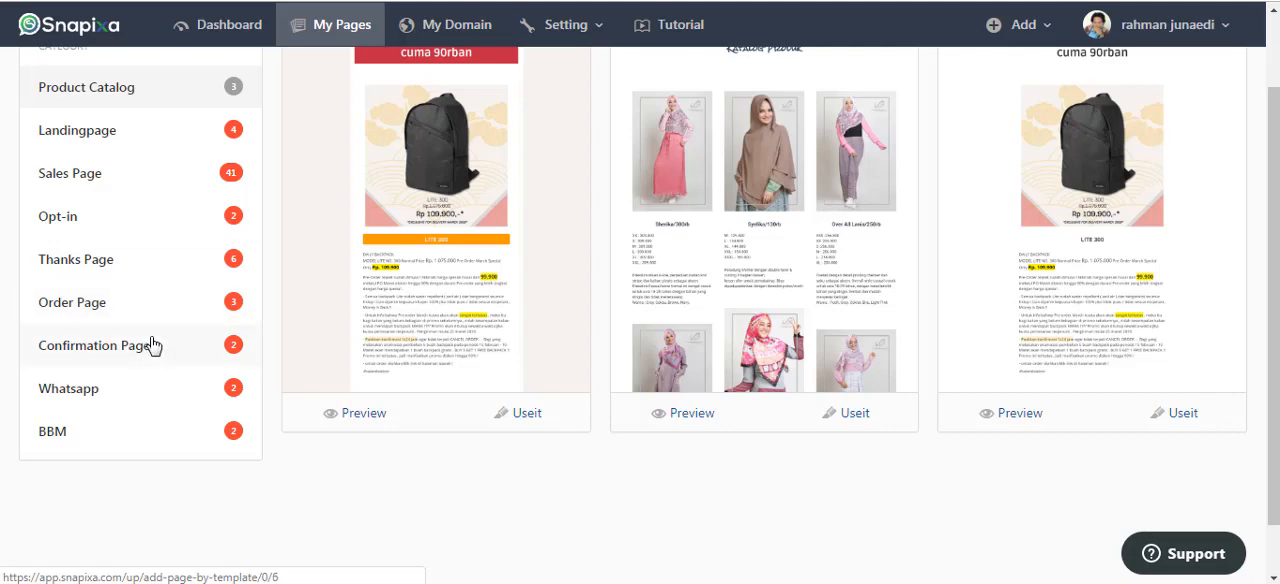
View the BBM template category and preview its purple invitation template.
click(120, 436)
scroll(886, 158, down, 1)
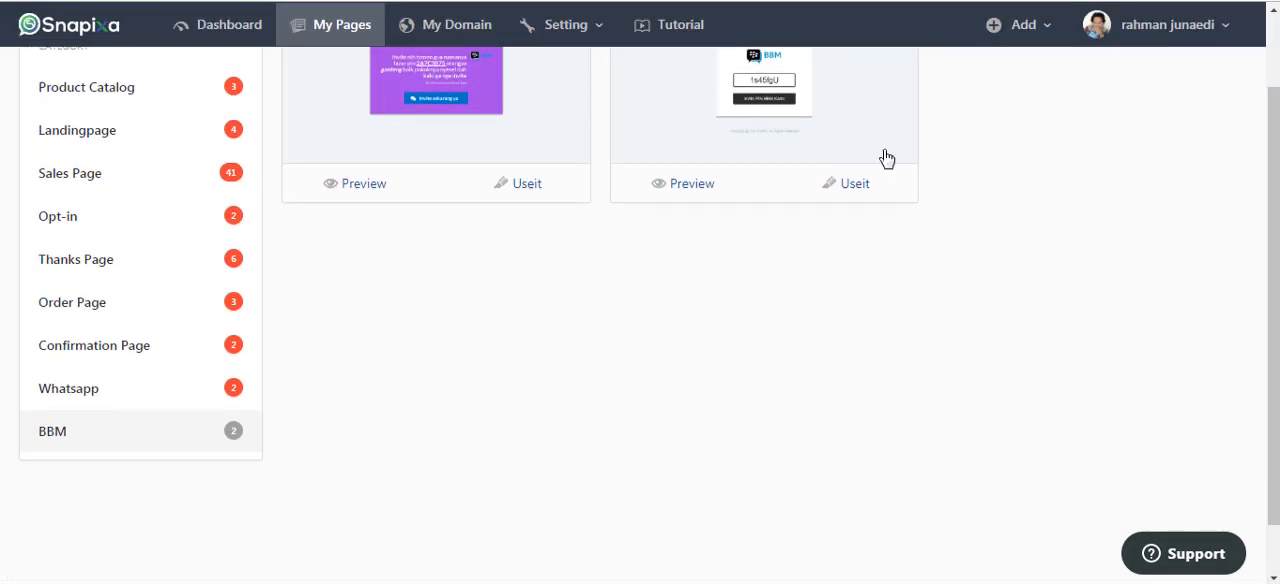
scroll(886, 158, up, 1)
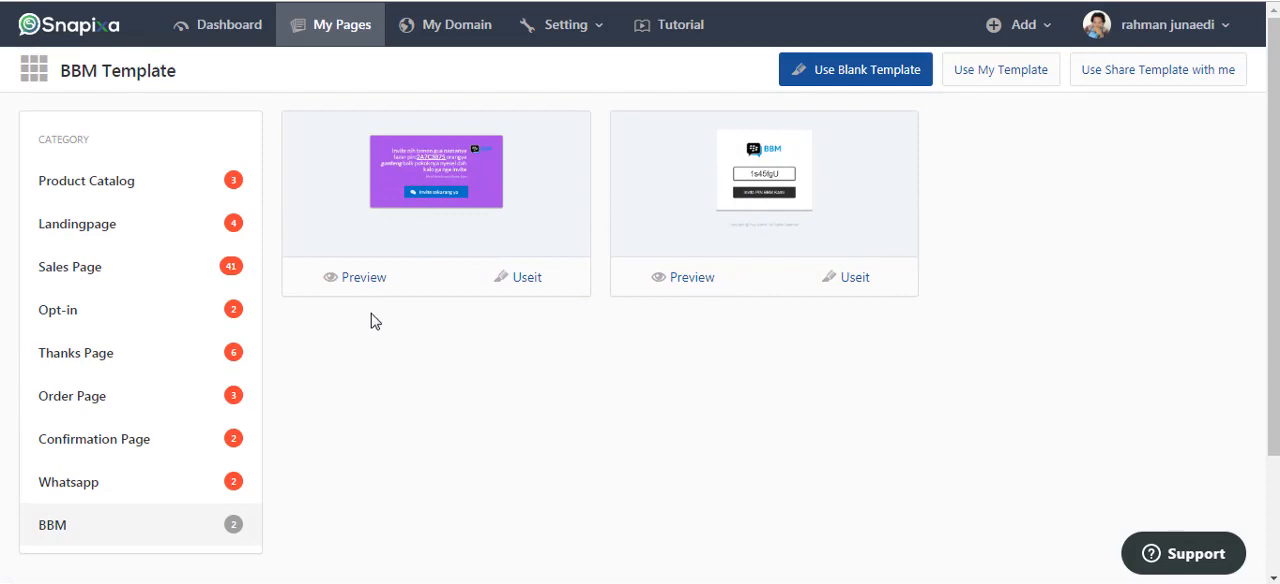
scroll(400, 314, down, 1)
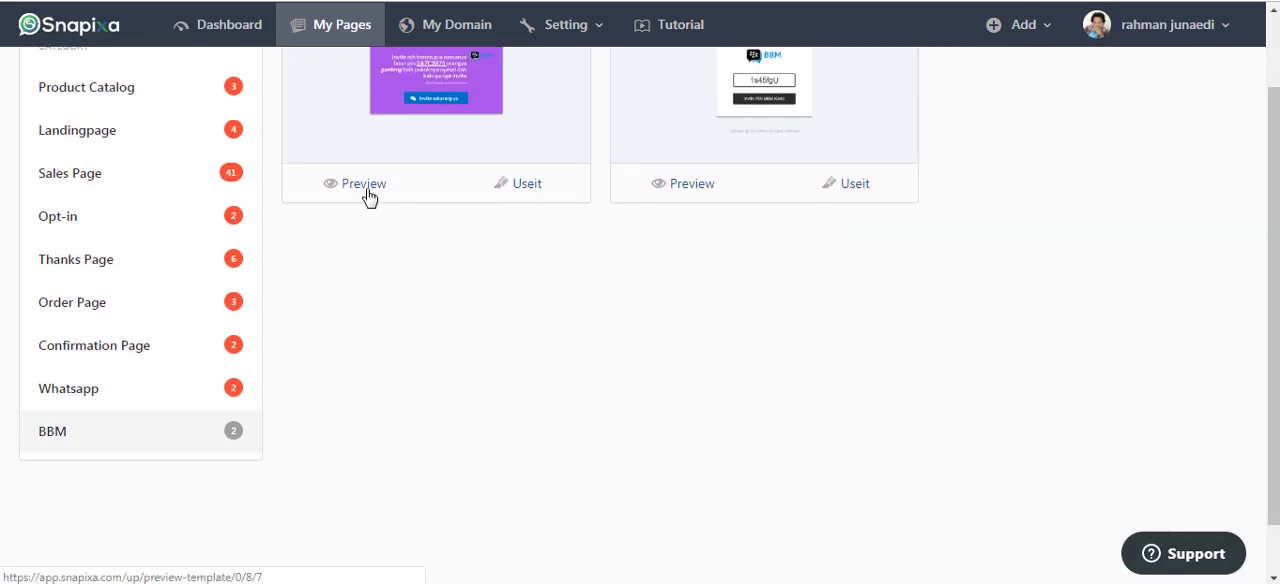
right_click(368, 196)
click(382, 202)
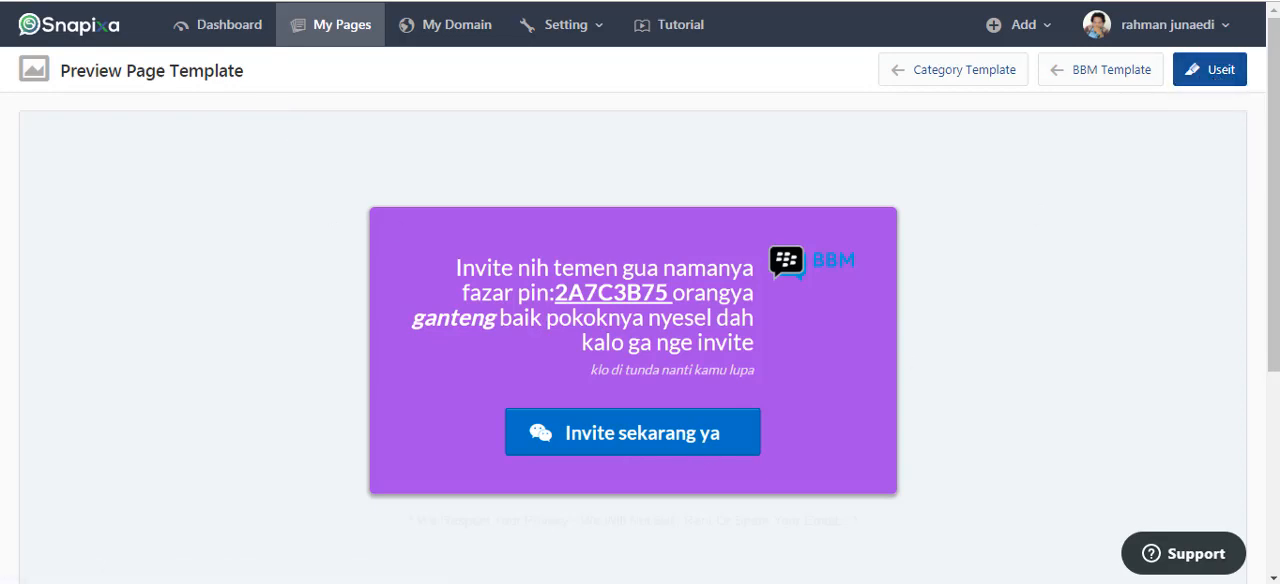
key(alt+Left)
scroll(256, 174, up, 1)
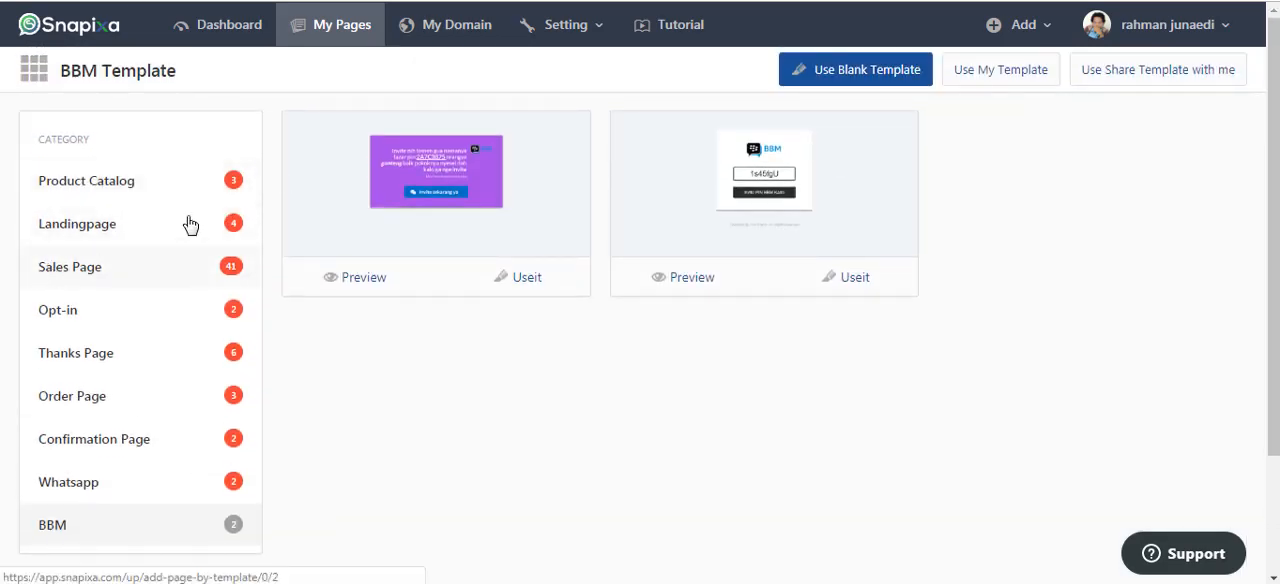
Browse the designs offered in the Sales Page template category.
click(79, 277)
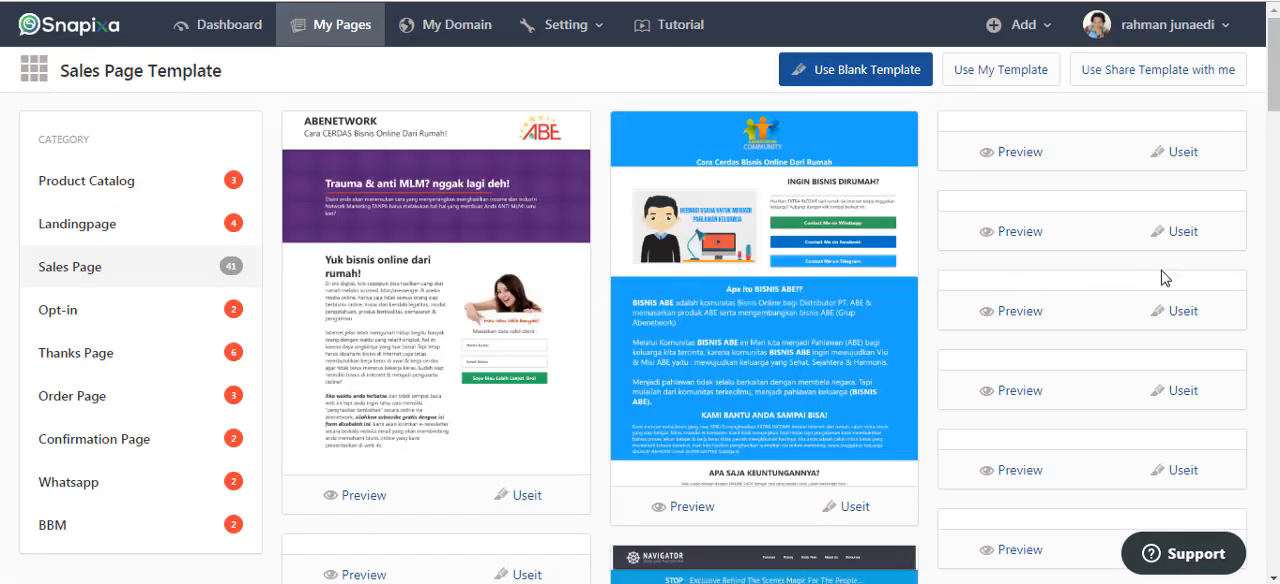
scroll(894, 277, down, 4)
scroll(960, 290, down, 2)
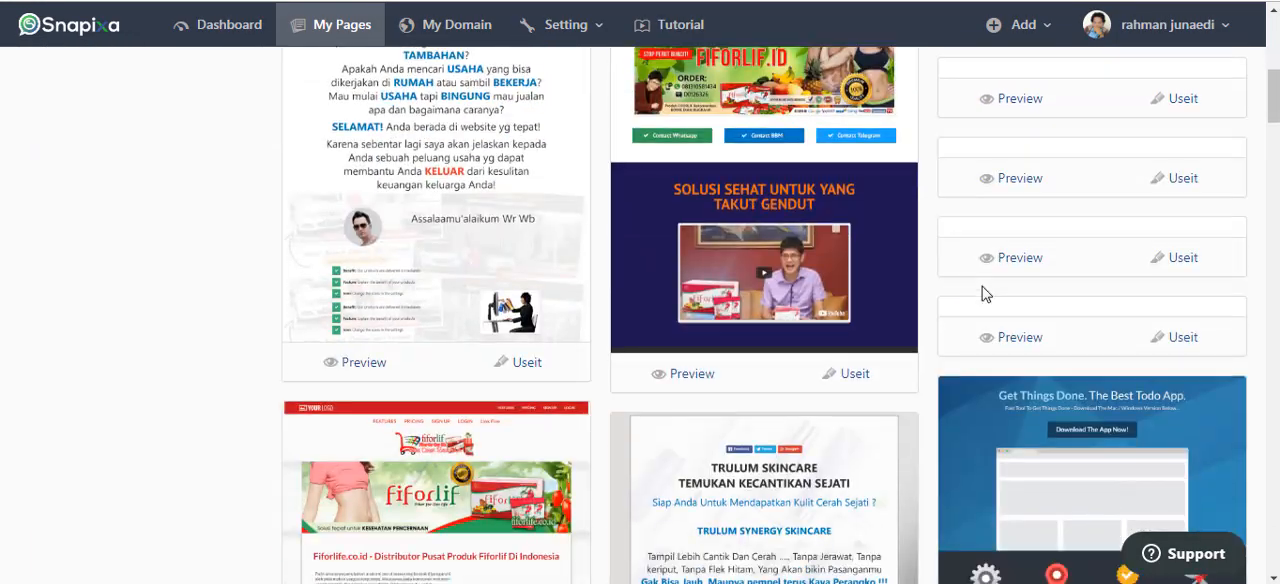
scroll(983, 291, up, 2)
scroll(900, 300, down, 4)
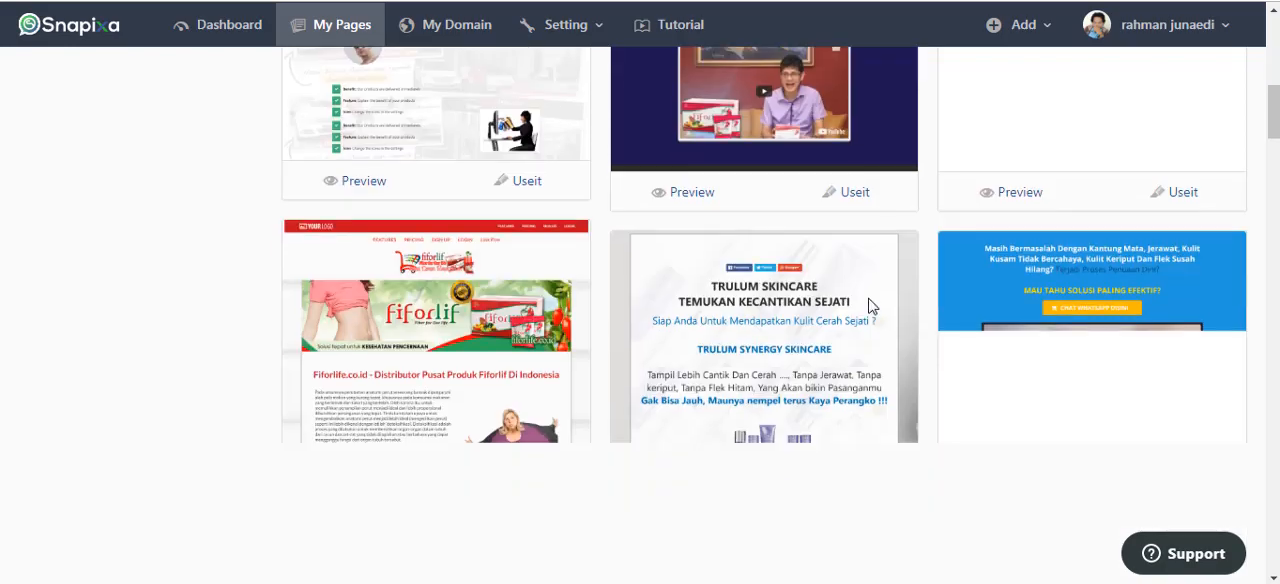
scroll(868, 306, down, 3)
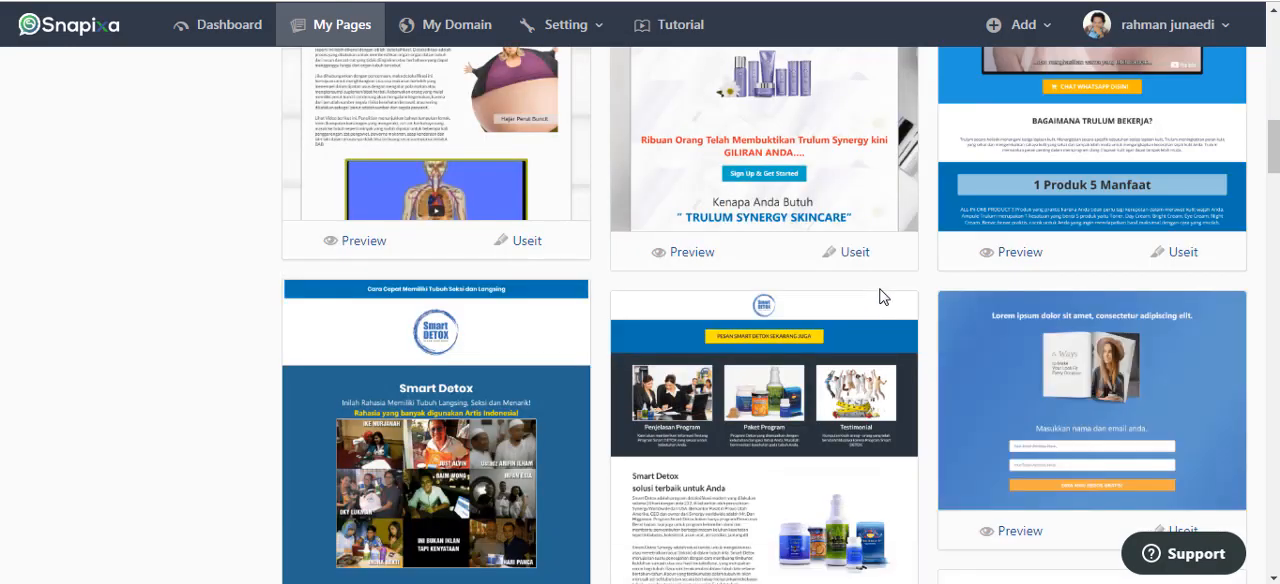
scroll(880, 296, down, 3)
scroll(880, 296, down, 15)
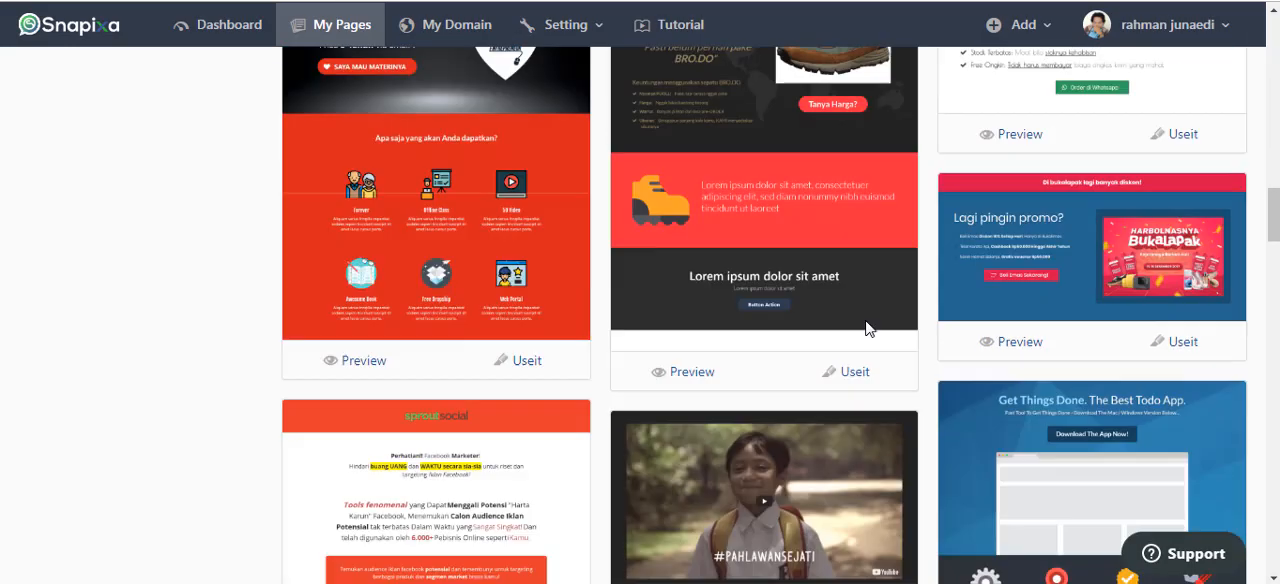
scroll(904, 336, down, 15)
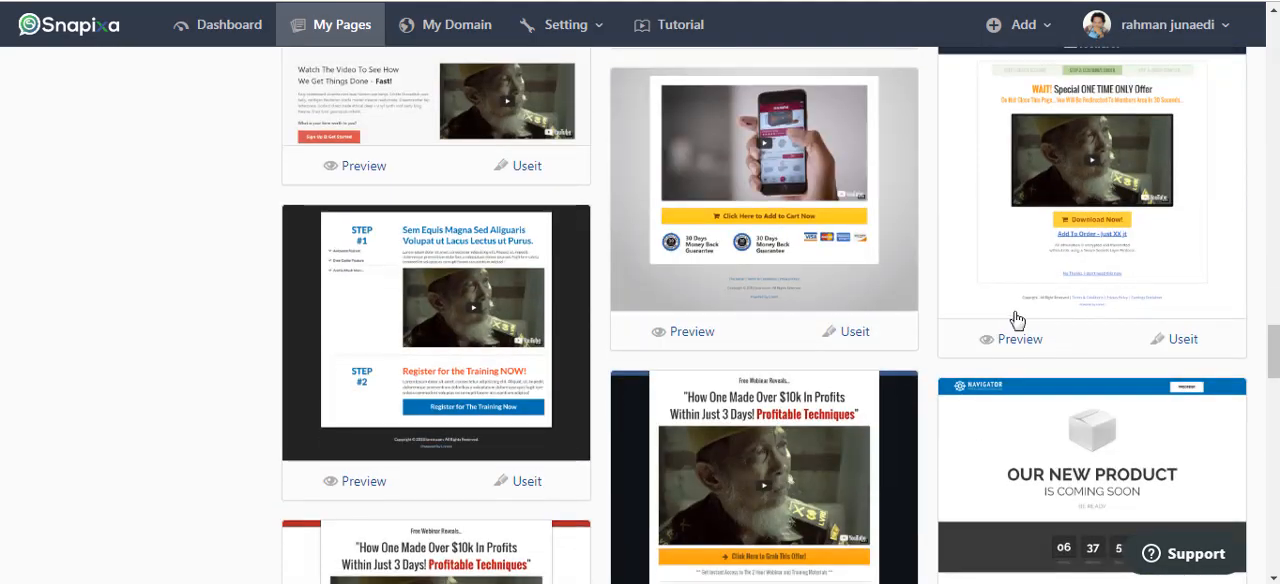
scroll(1024, 310, down, 10)
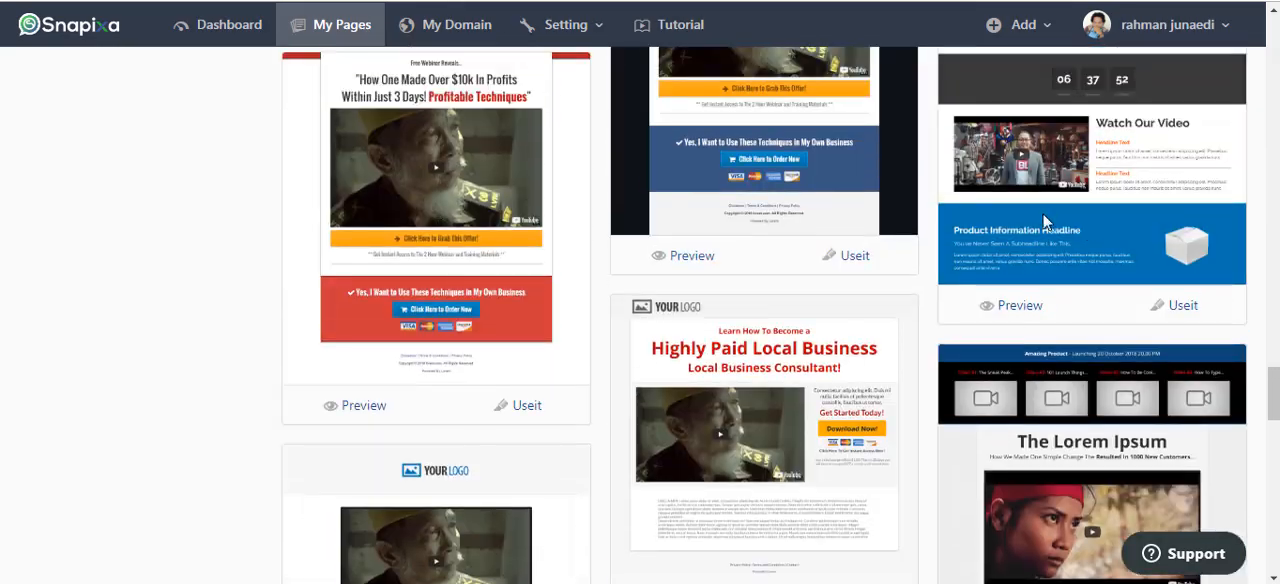
scroll(934, 270, down, 2)
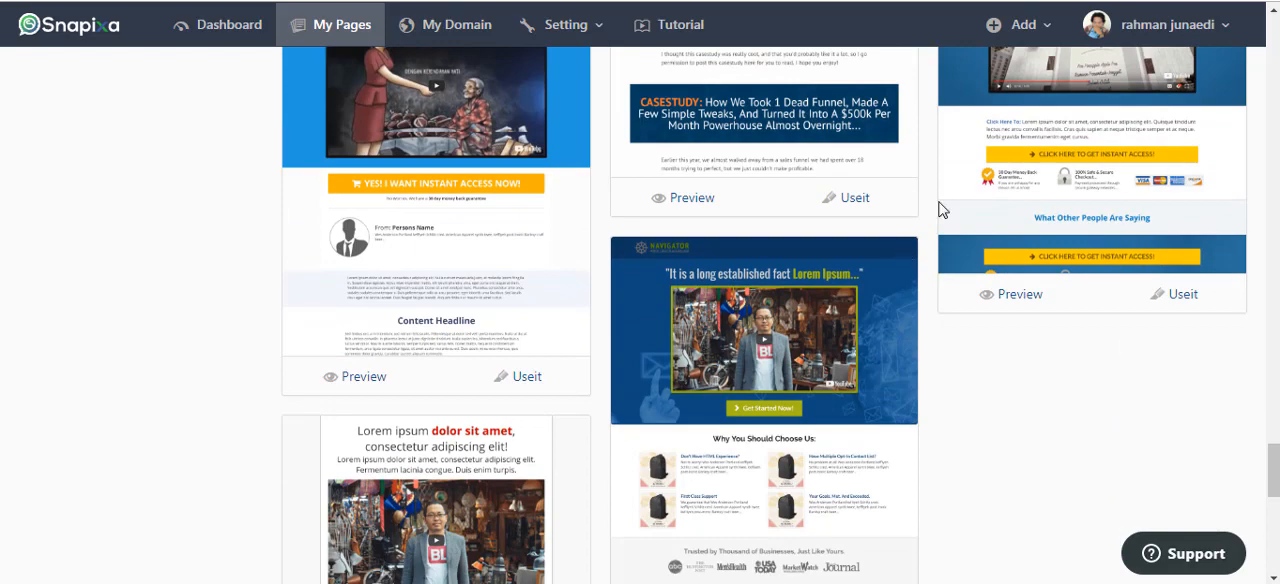
scroll(980, 220, up, 2)
scroll(1068, 405, down, 1)
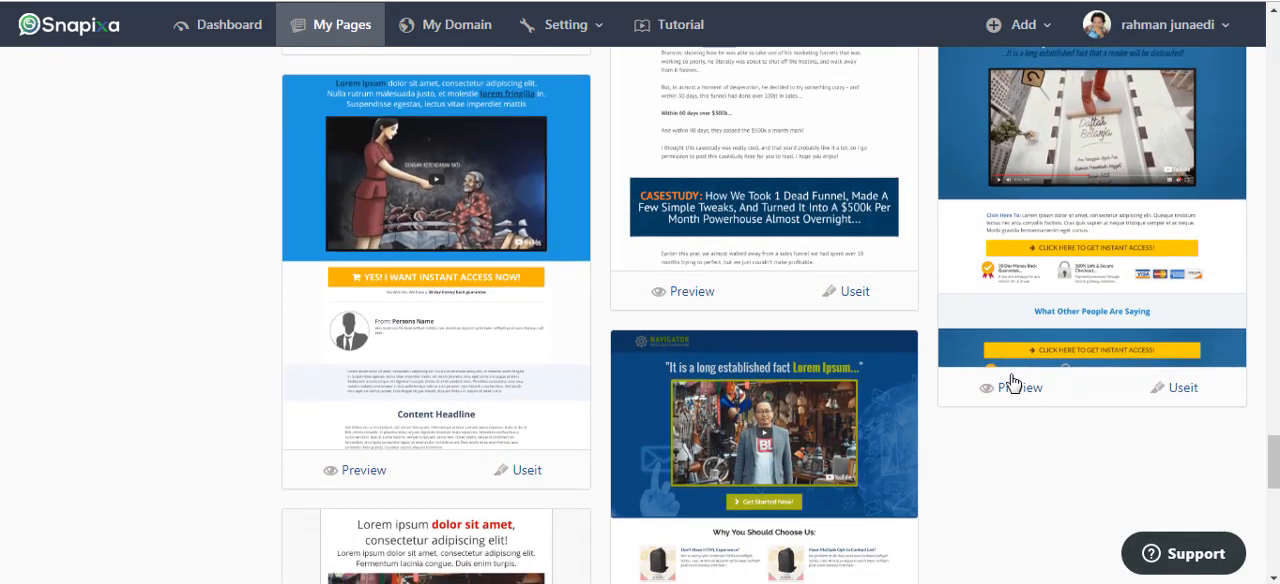
Preview the blue sales page template with the "What Other People Are Saying" section in a separate tab.
right_click(1016, 389)
click(1098, 180)
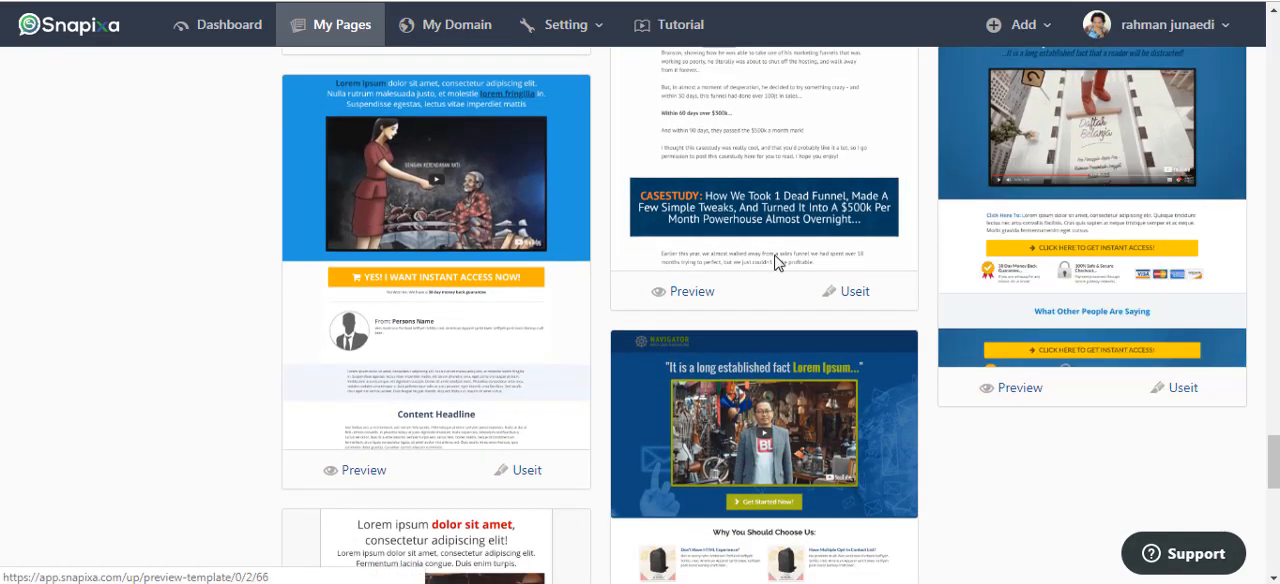
key(ctrl+Tab)
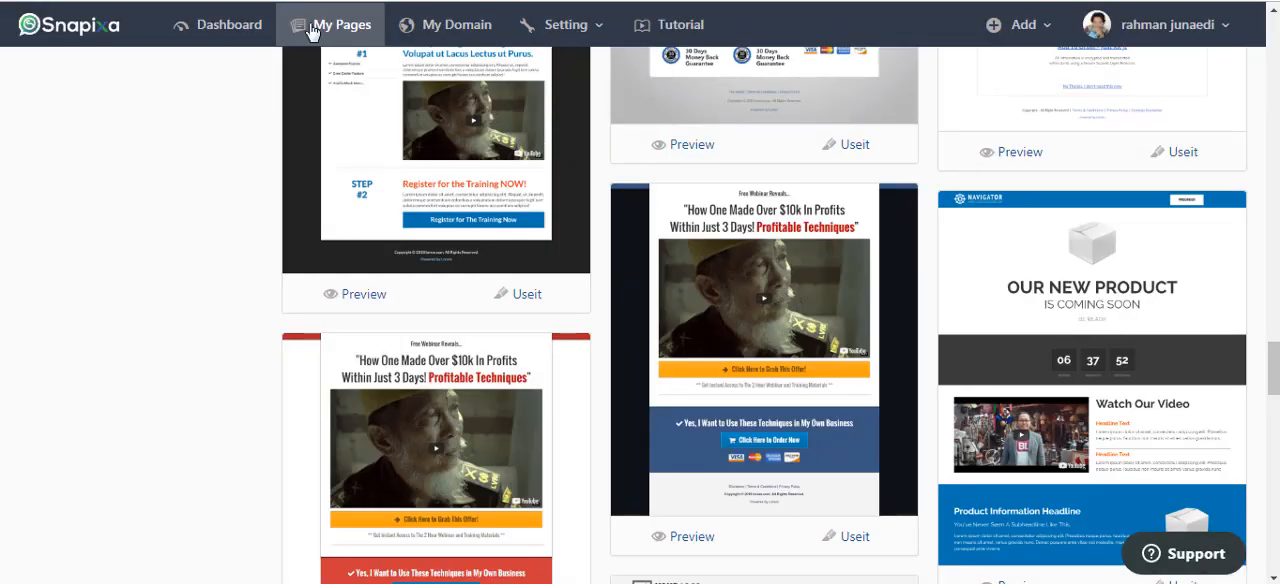
Return to the list of created pages and open the CDMKLIK page in the design editor.
click(353, 25)
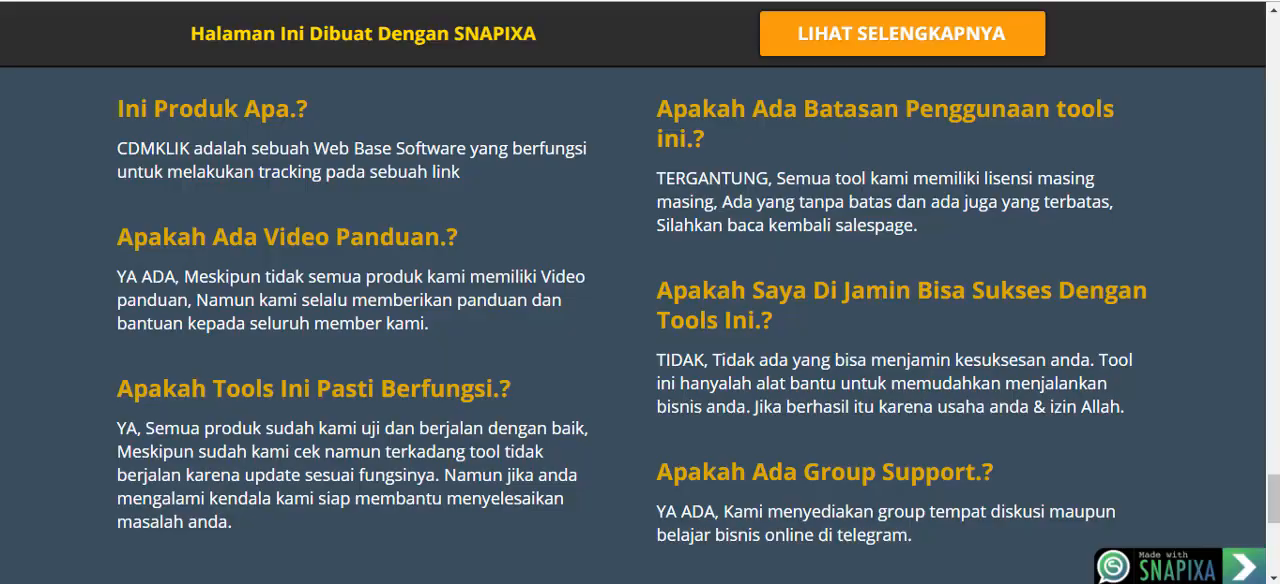
scroll(966, 171, up, 1)
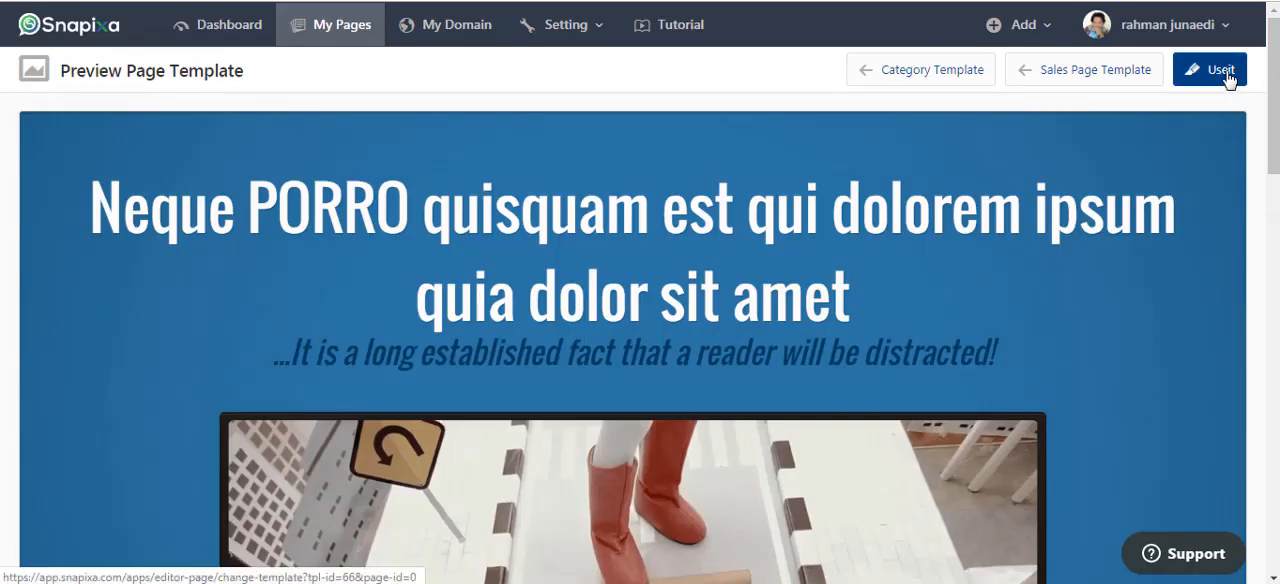
click(184, 1)
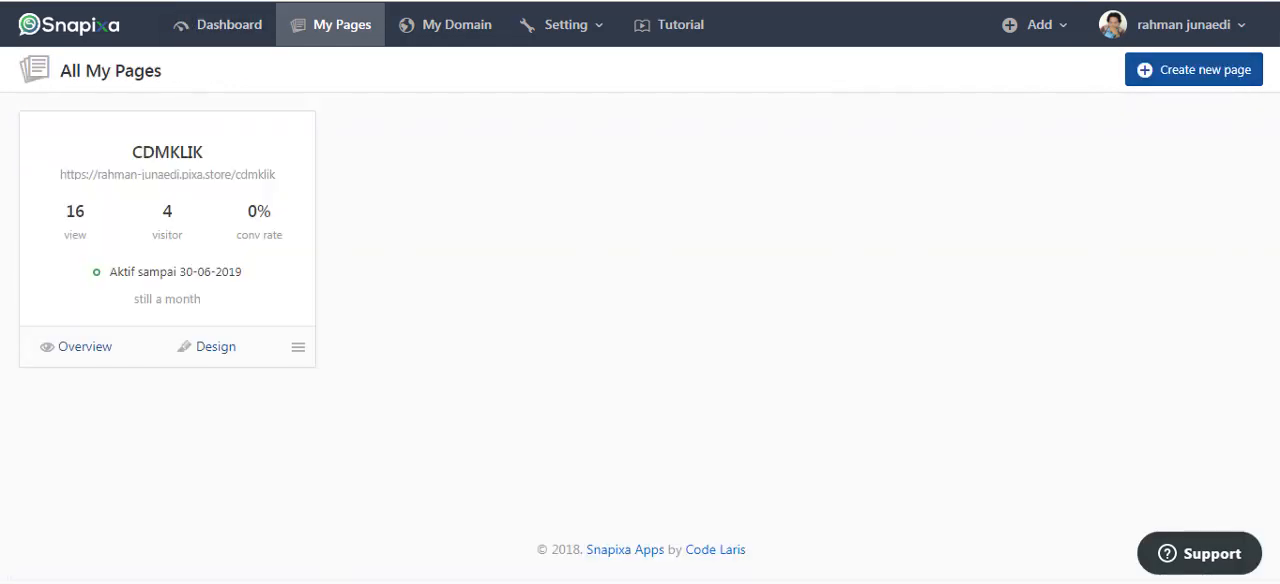
click(222, 349)
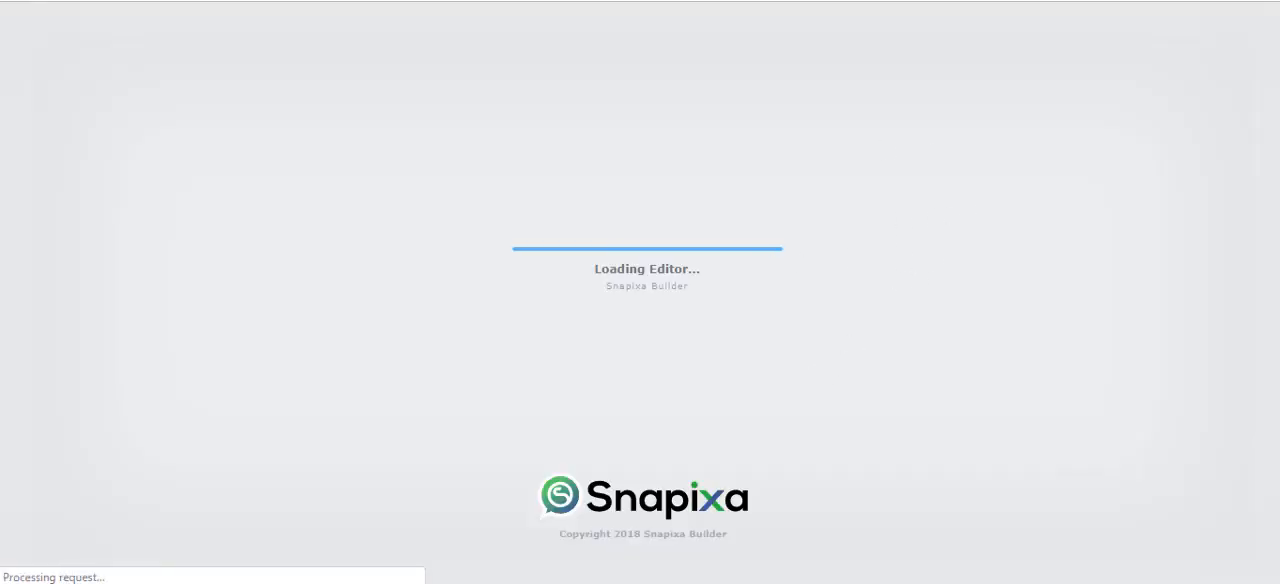
Examine the CDMKLIK page's headline, video, call-to-action button, testimonial and text sections in the editor.
scroll(1066, 354, down, 2)
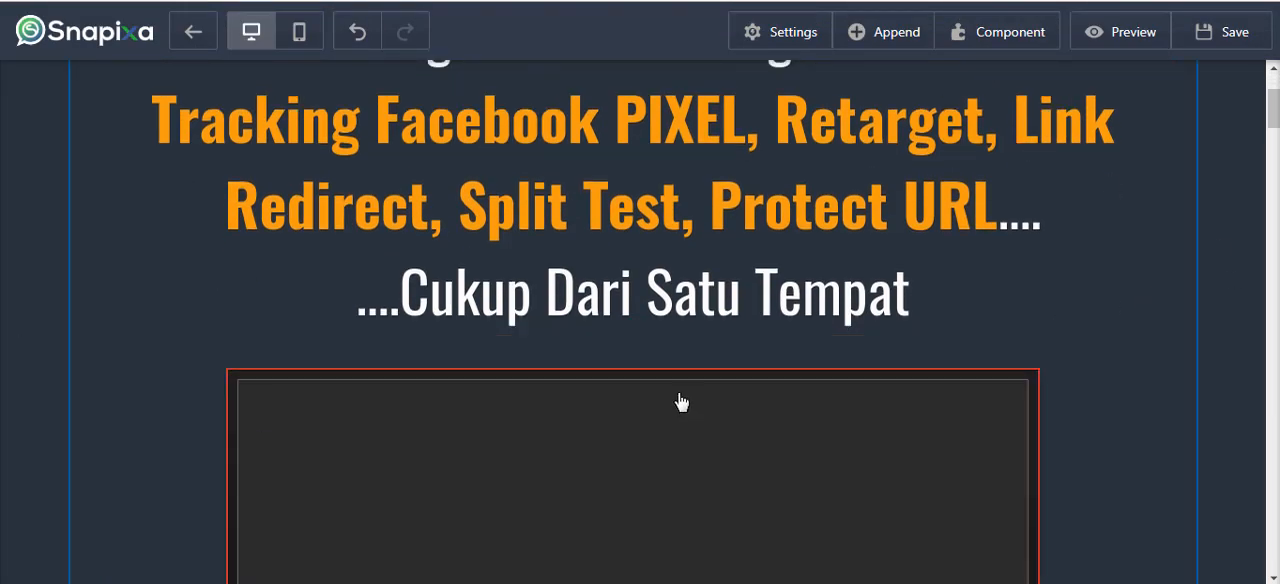
scroll(560, 320, up, 2)
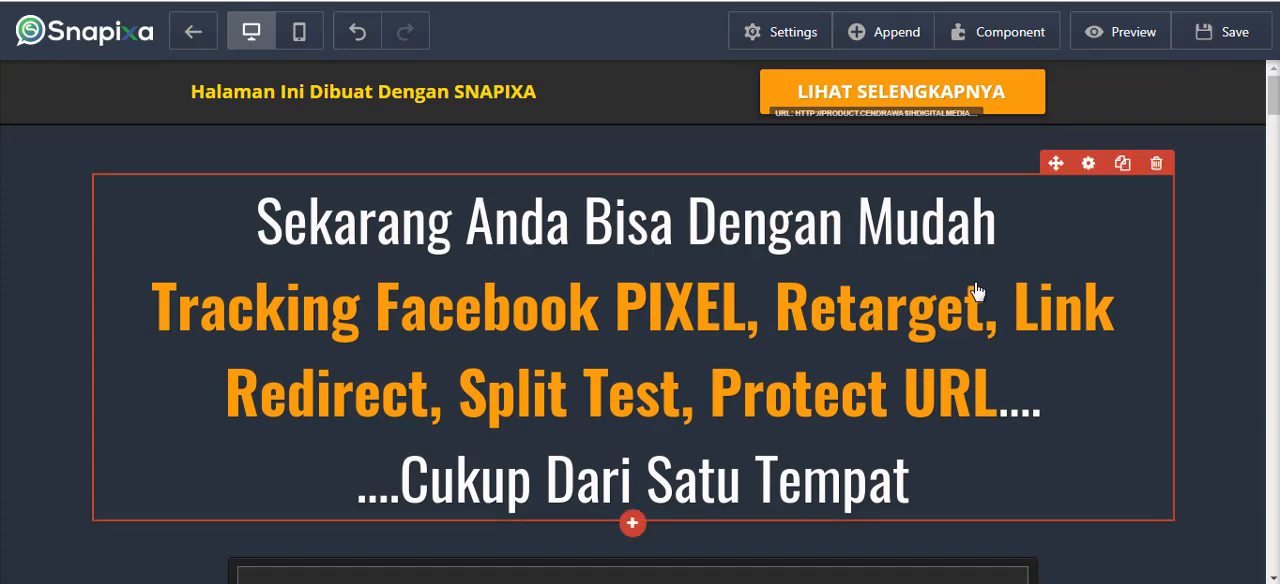
scroll(1076, 302, down, 2)
scroll(1156, 310, down, 8)
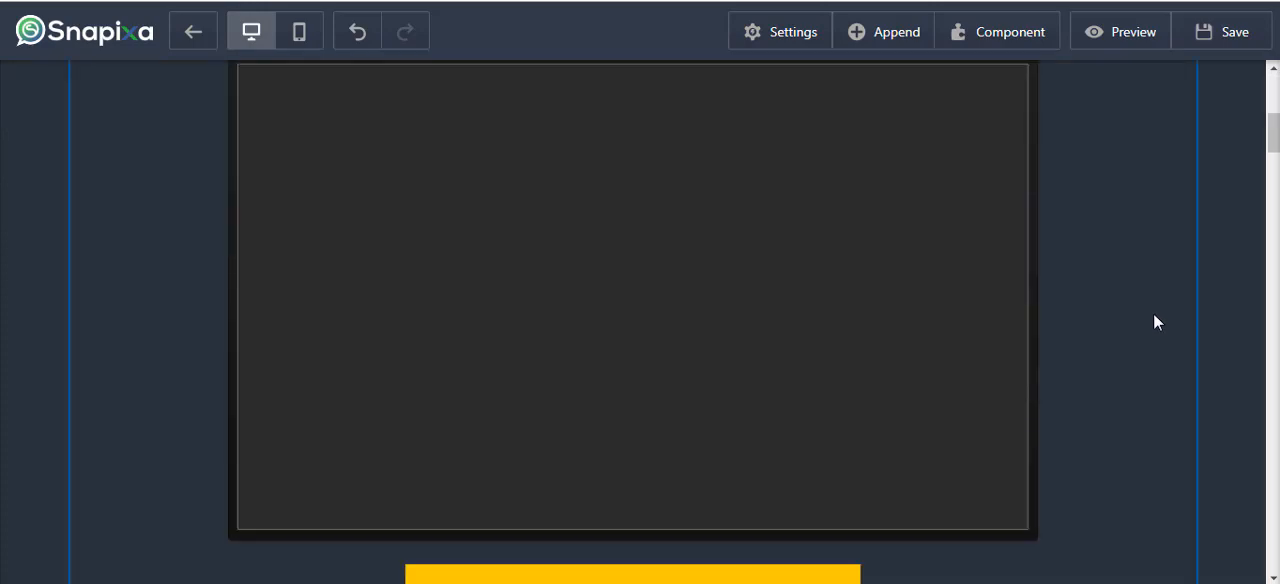
scroll(1000, 435, down, 1)
scroll(1072, 436, down, 4)
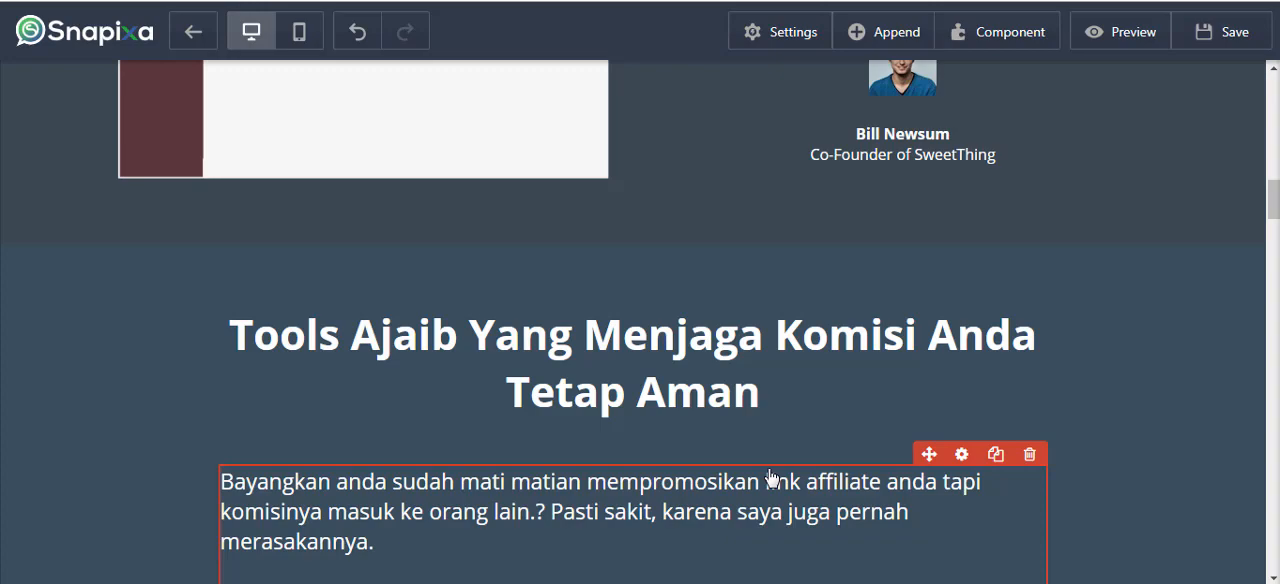
scroll(766, 500, up, 10)
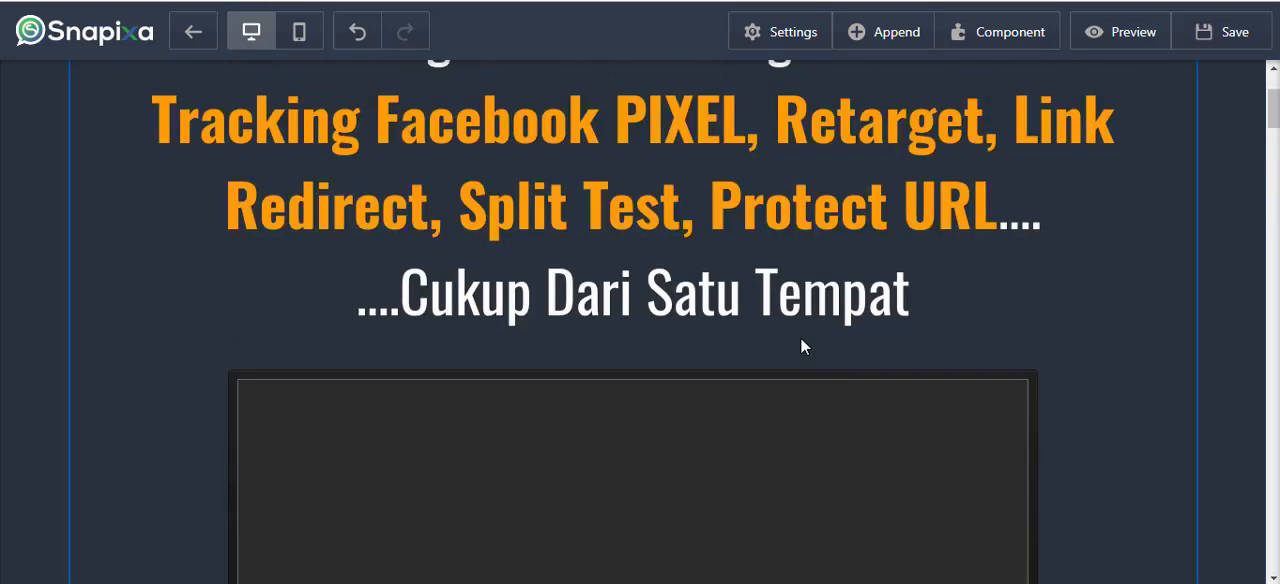
scroll(960, 300, down, 5)
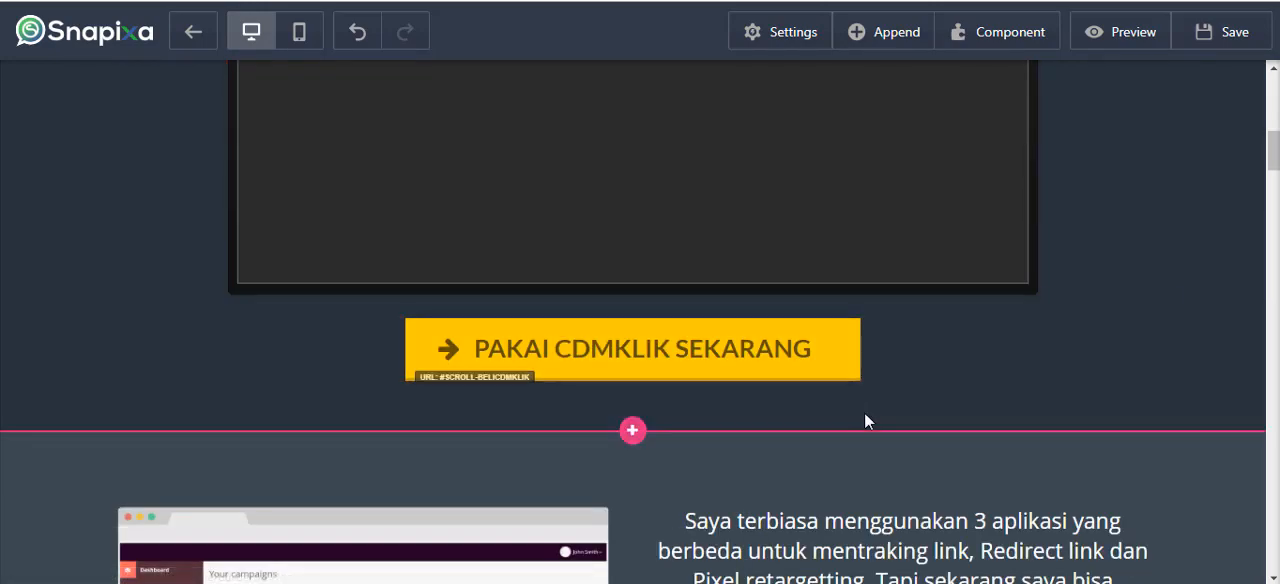
scroll(850, 425, down, 4)
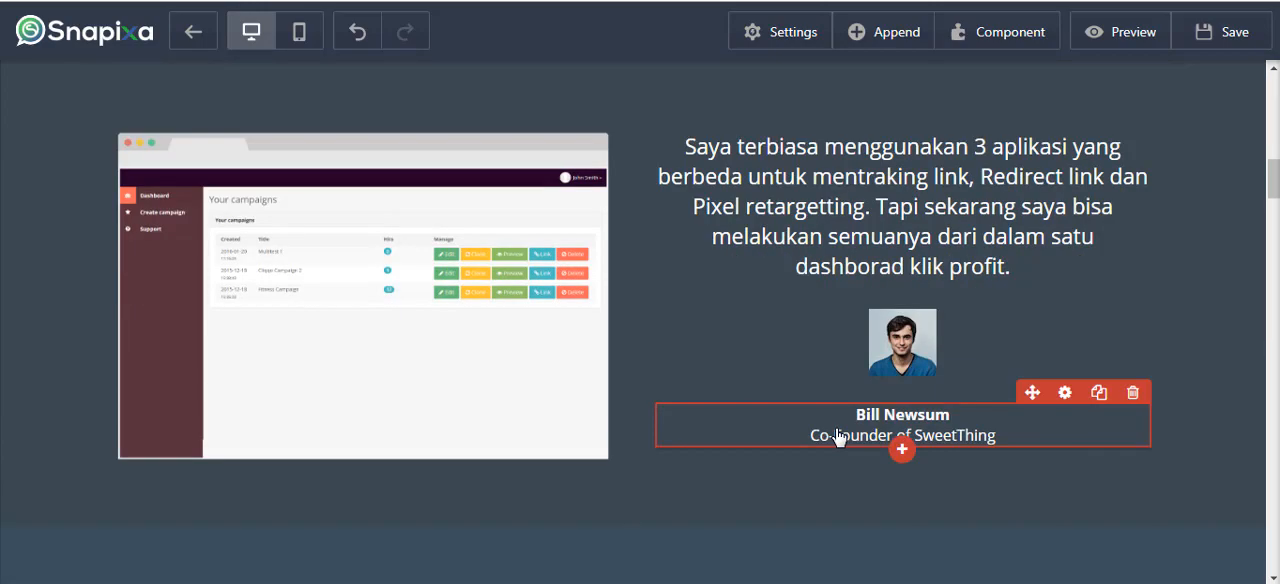
Open the paragraph under the "Tools Ajaib Yang Menjaga Komisi Anda Tetap Aman" headline for inline text editing and exit it again.
scroll(838, 437, down, 10)
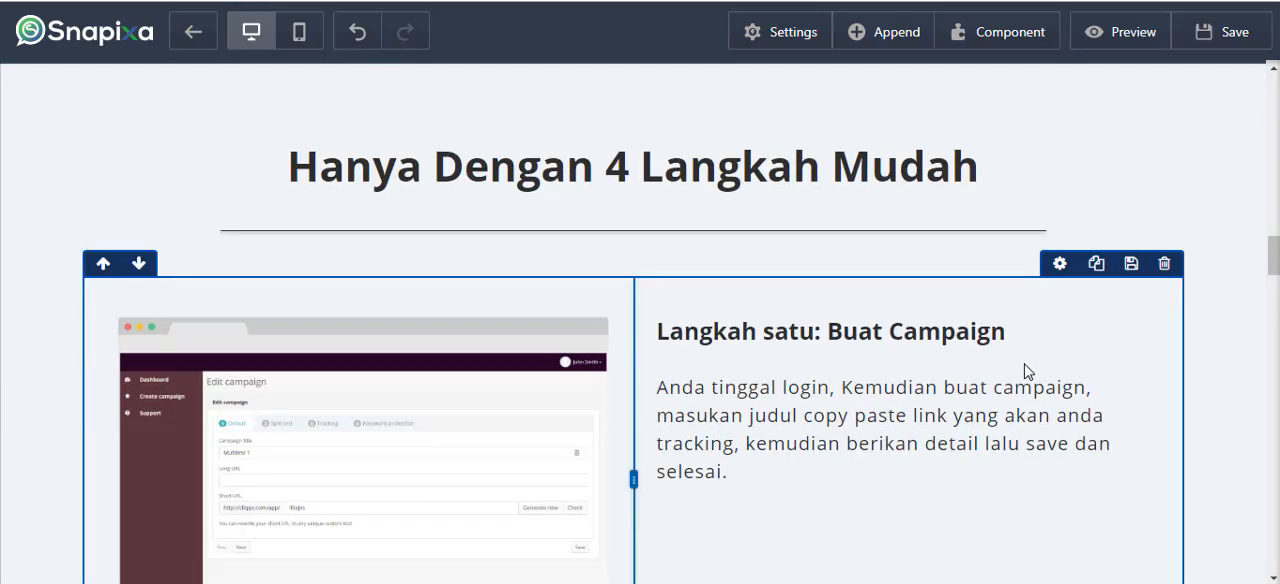
scroll(1022, 311, up, 7)
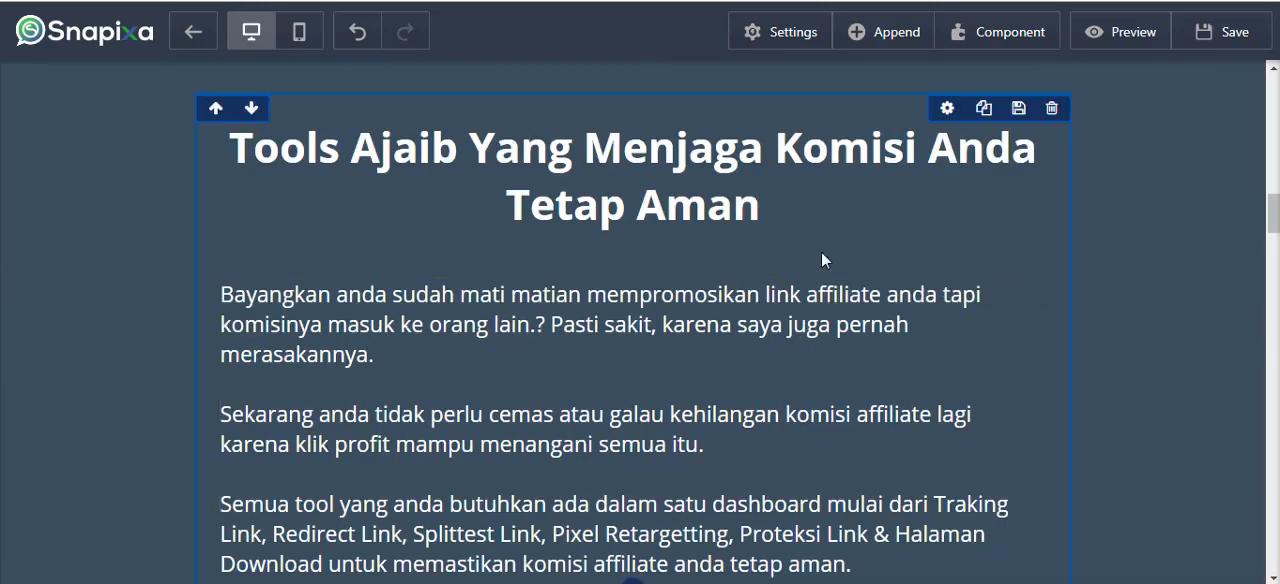
scroll(591, 423, down, 1)
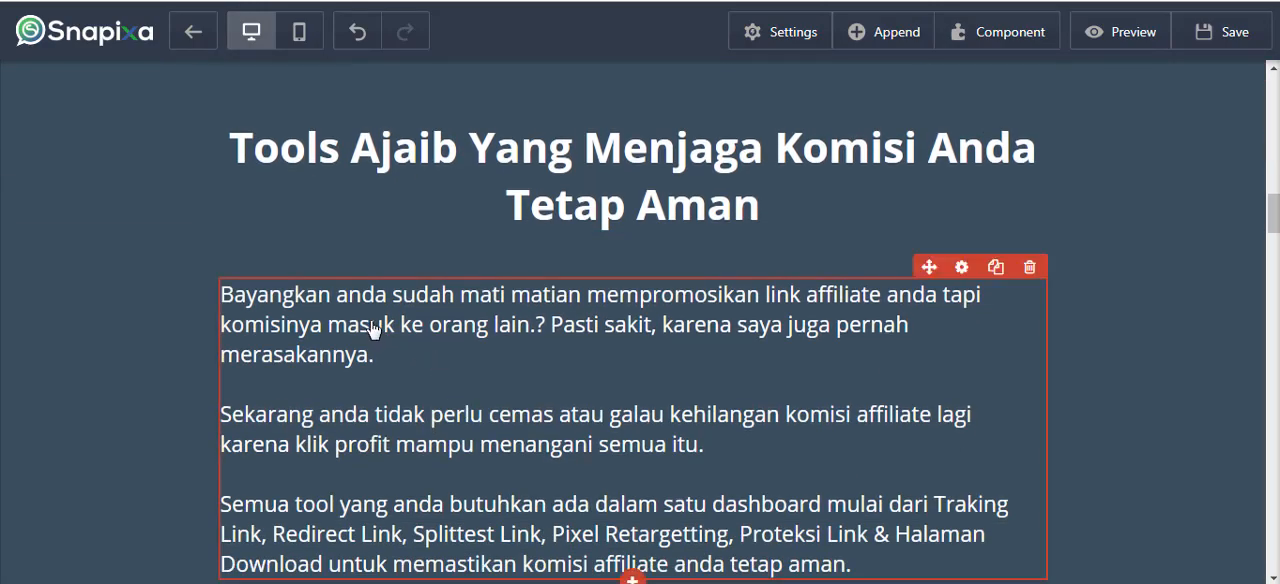
click(404, 356)
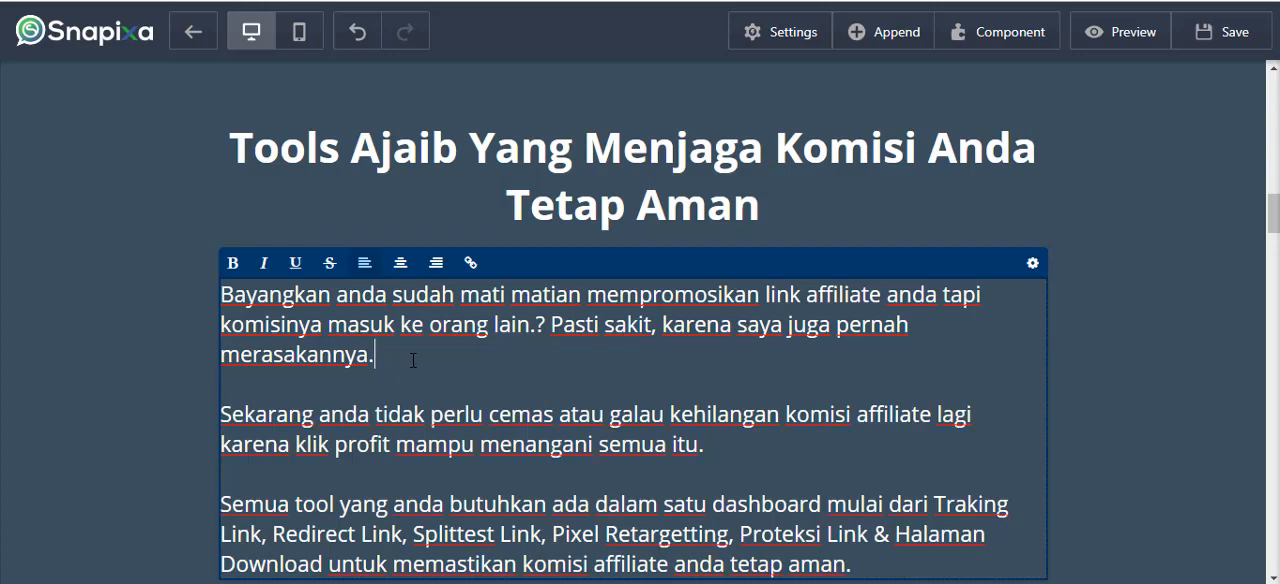
click(114, 406)
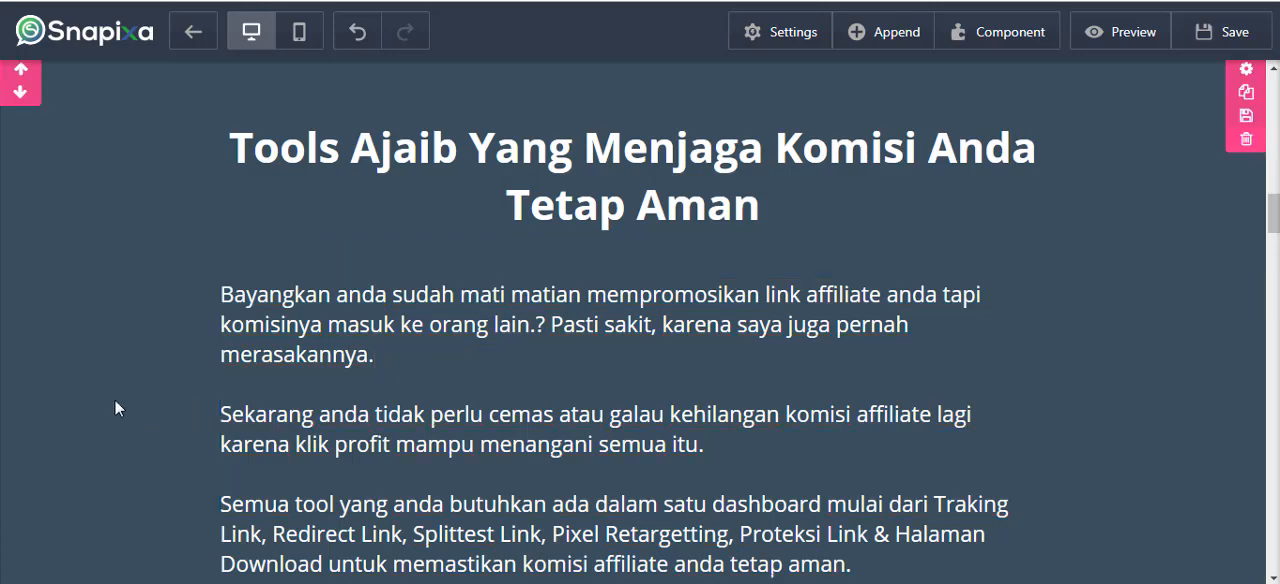
scroll(394, 329, down, 2)
click(347, 258)
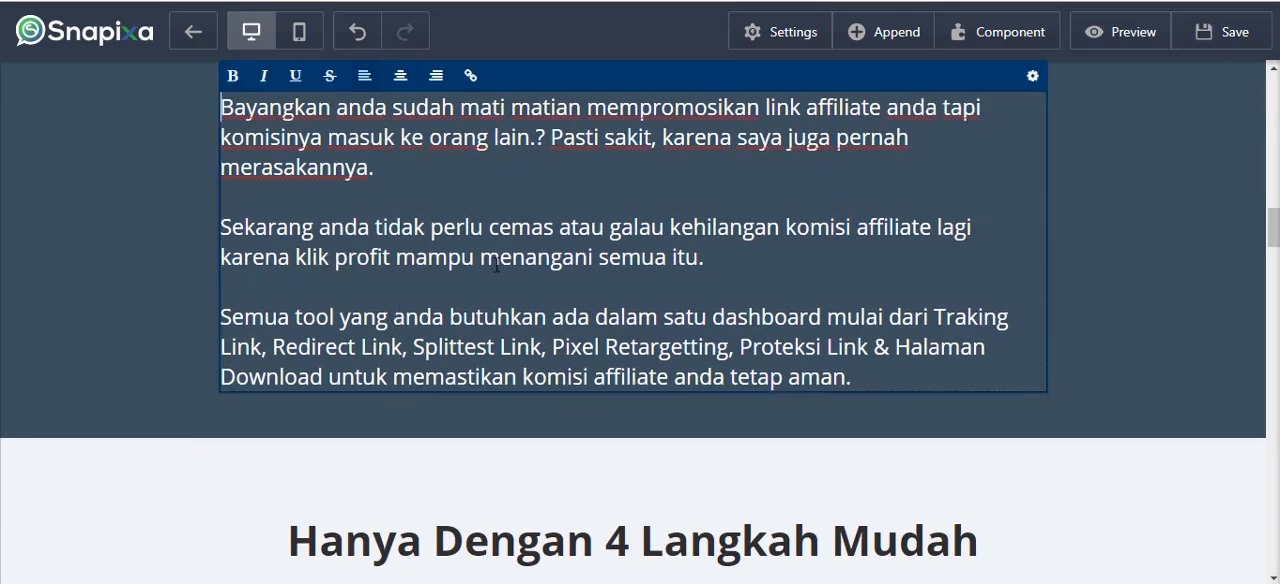
click(1088, 336)
scroll(486, 410, down, 10)
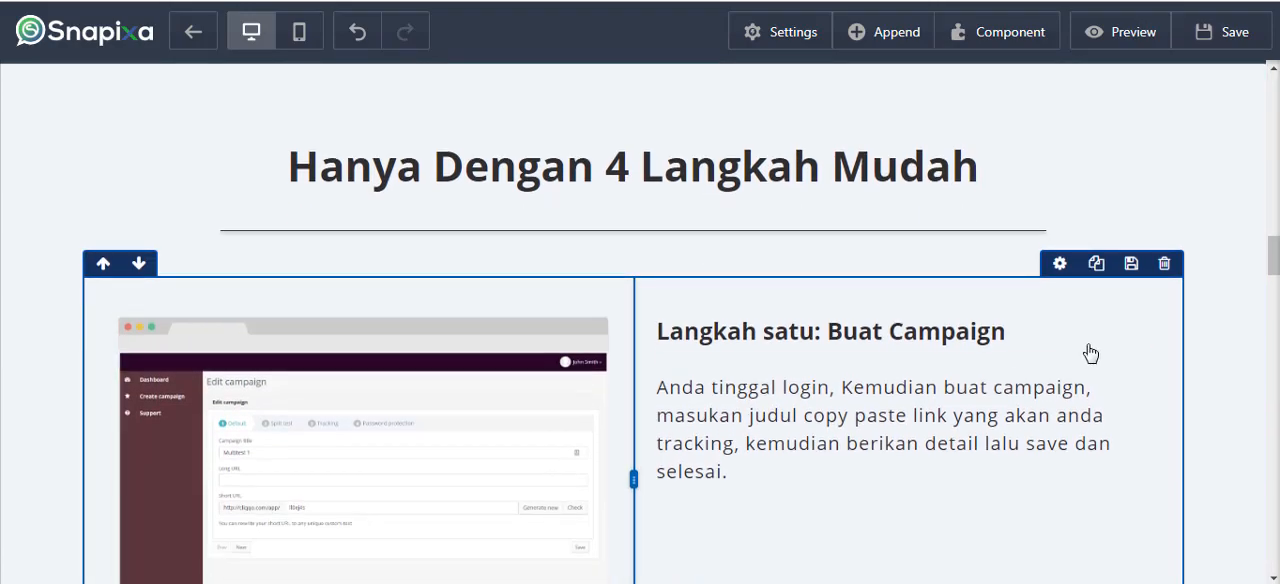
View the settings of the section headed "Hanya Dengan 4 Langkah Mudah" and close them.
scroll(1077, 365, up, 10)
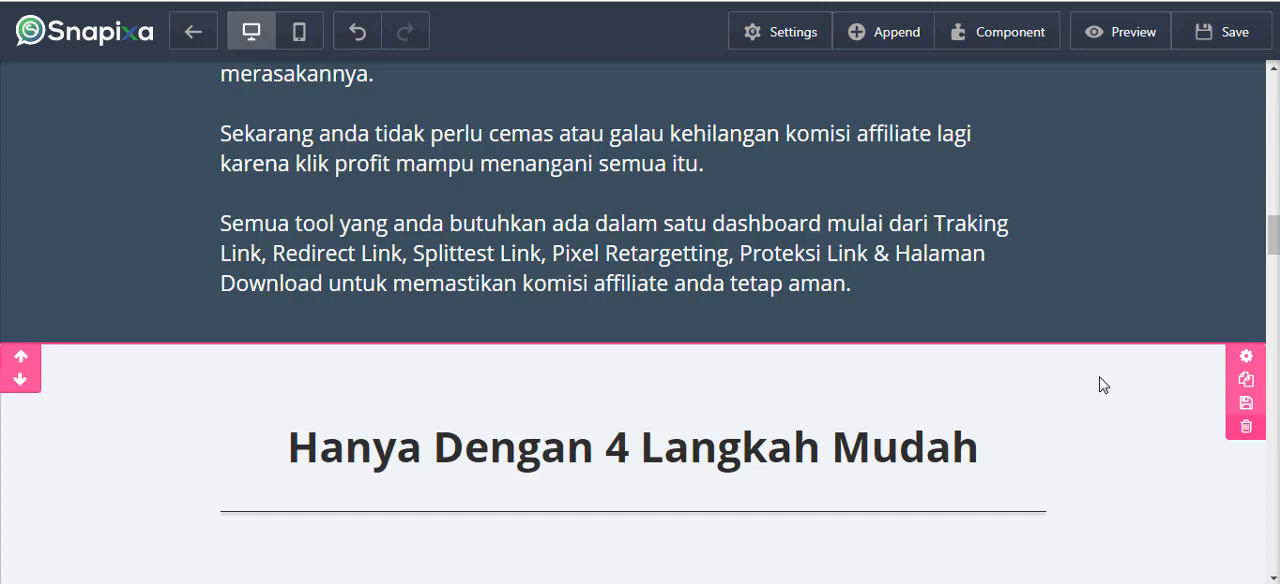
click(1245, 358)
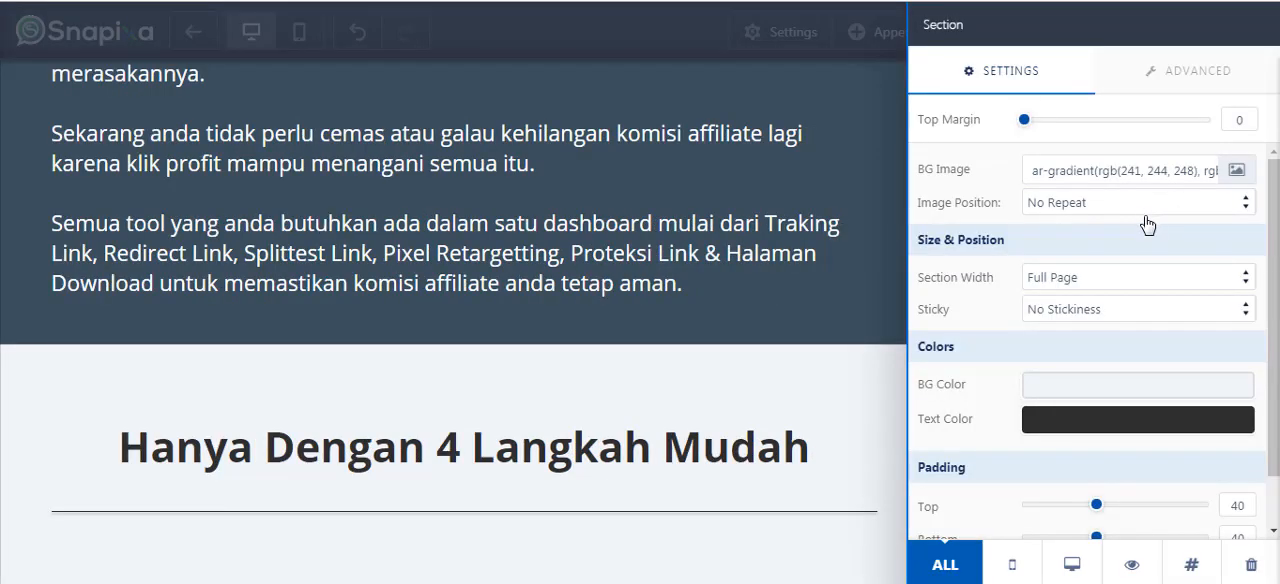
click(806, 397)
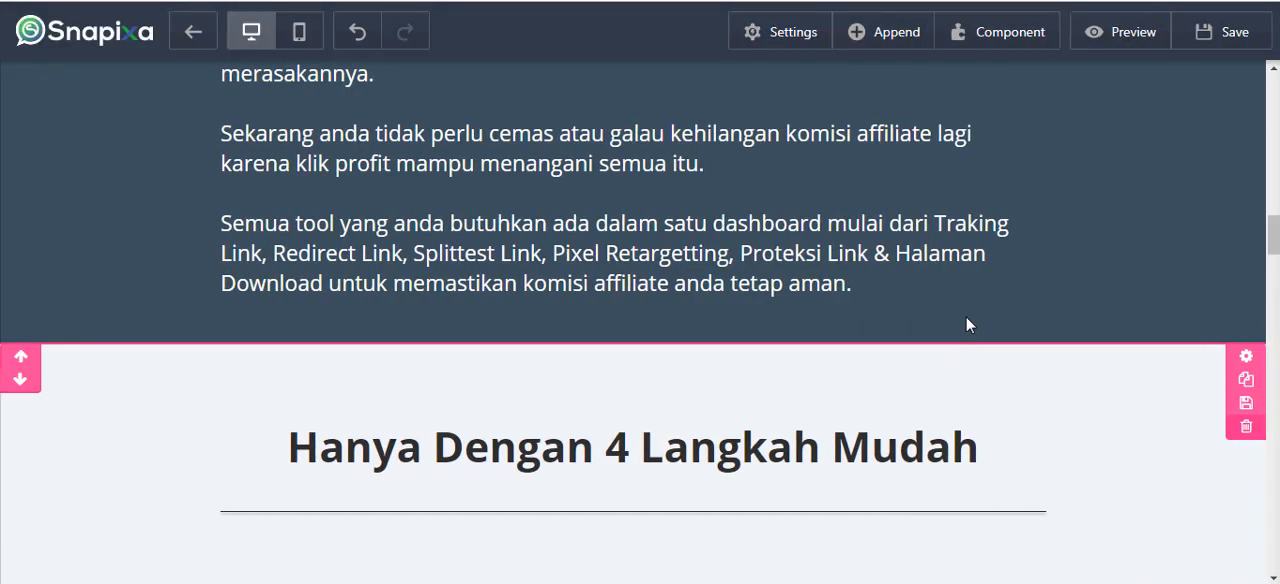
Browse the elements that can be inserted below the "Apa Yang Ada Di Dalam CDMKLIK?" headline and close the list.
scroll(980, 320, down, 3)
scroll(993, 317, down, 15)
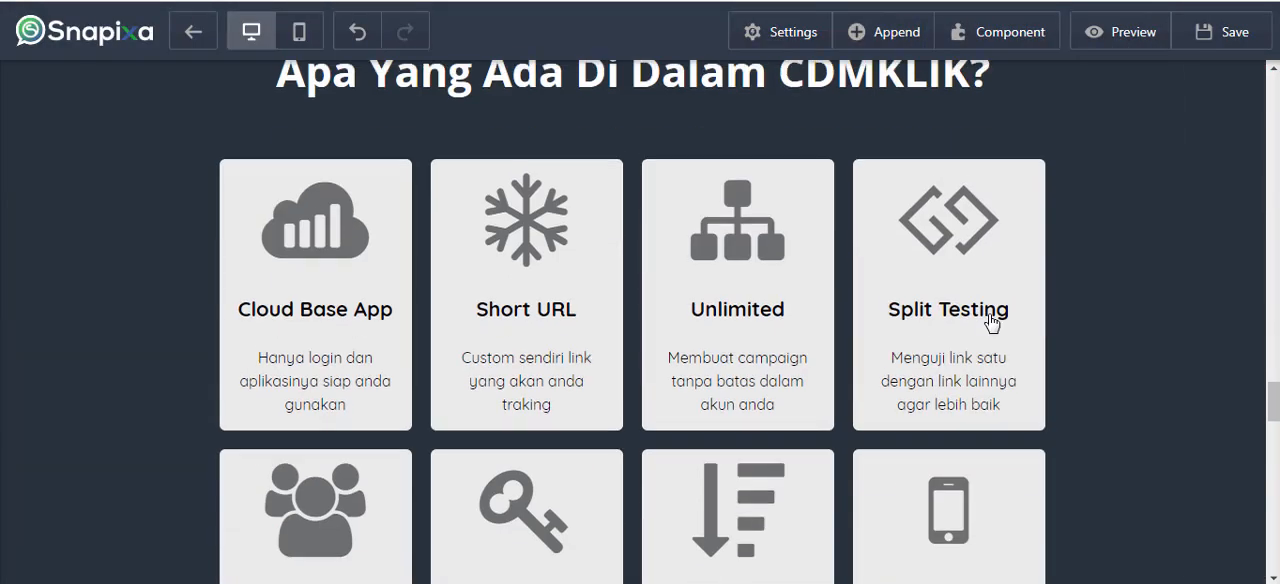
scroll(991, 320, down, 2)
scroll(1006, 180, up, 1)
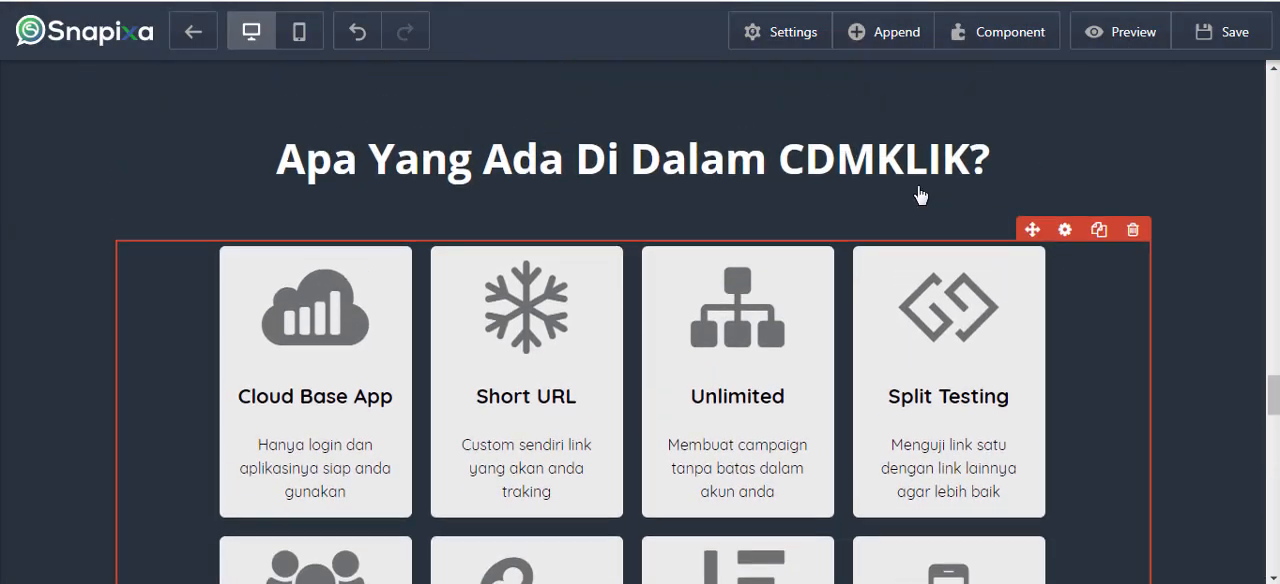
scroll(1066, 129, up, 1)
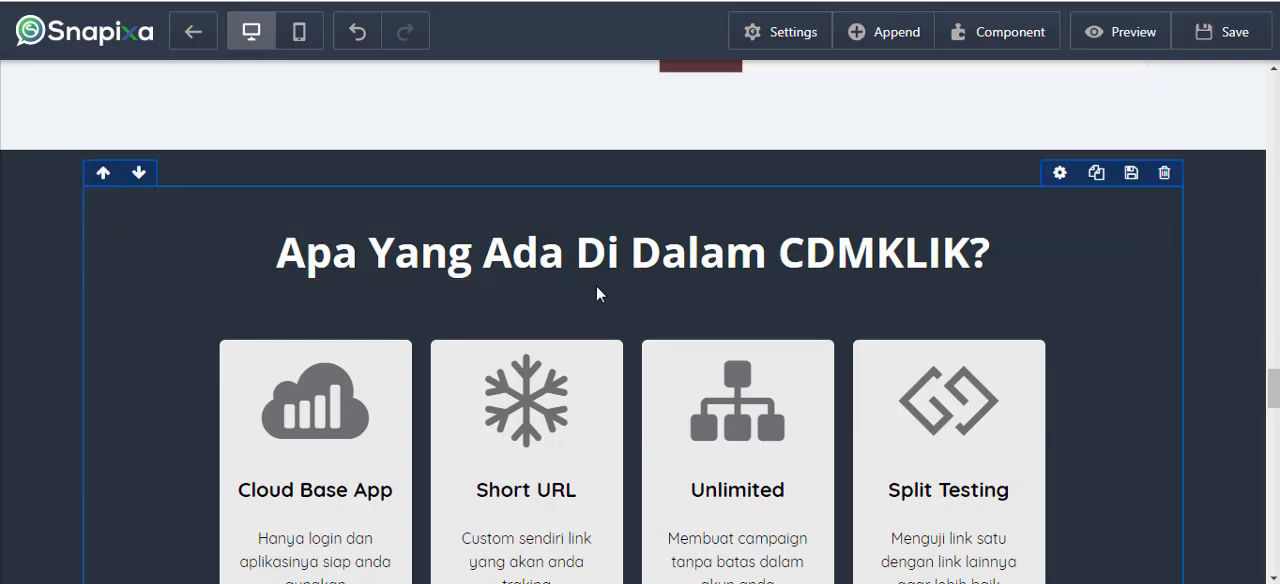
click(635, 282)
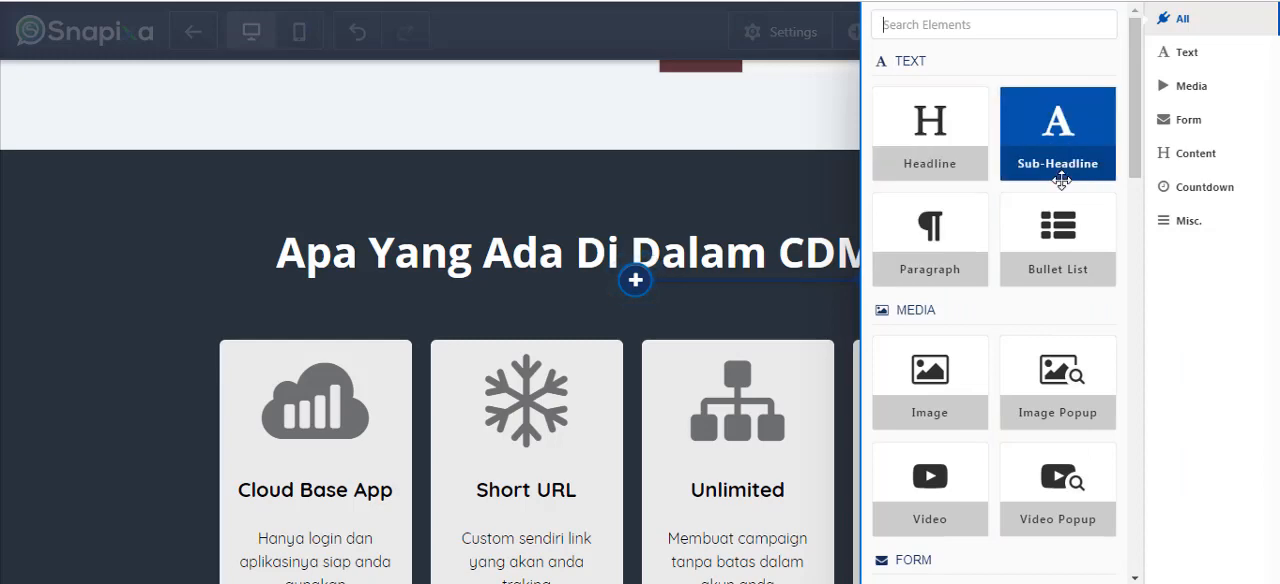
scroll(1003, 298, down, 1)
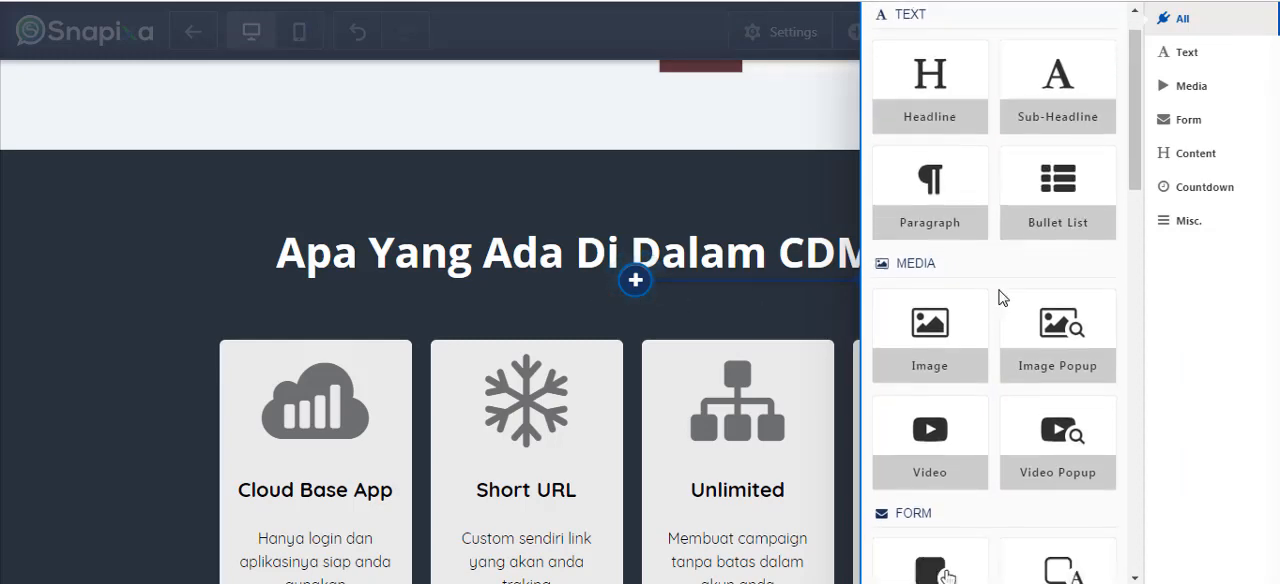
scroll(1003, 298, down, 3)
click(746, 133)
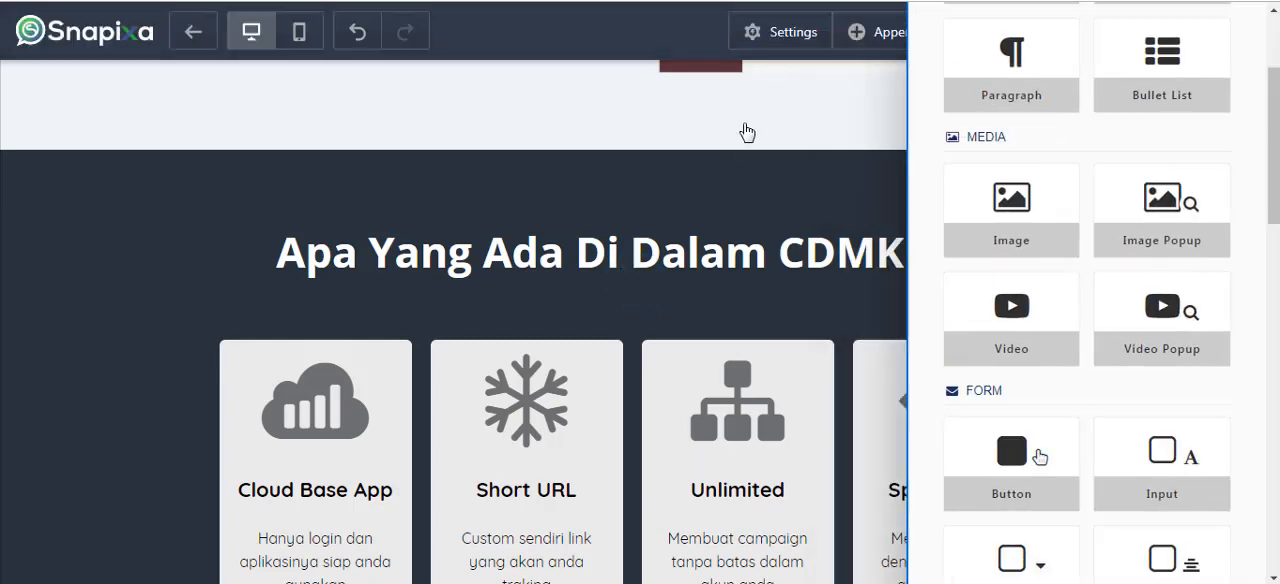
scroll(871, 180, down, 10)
scroll(871, 180, up, 3)
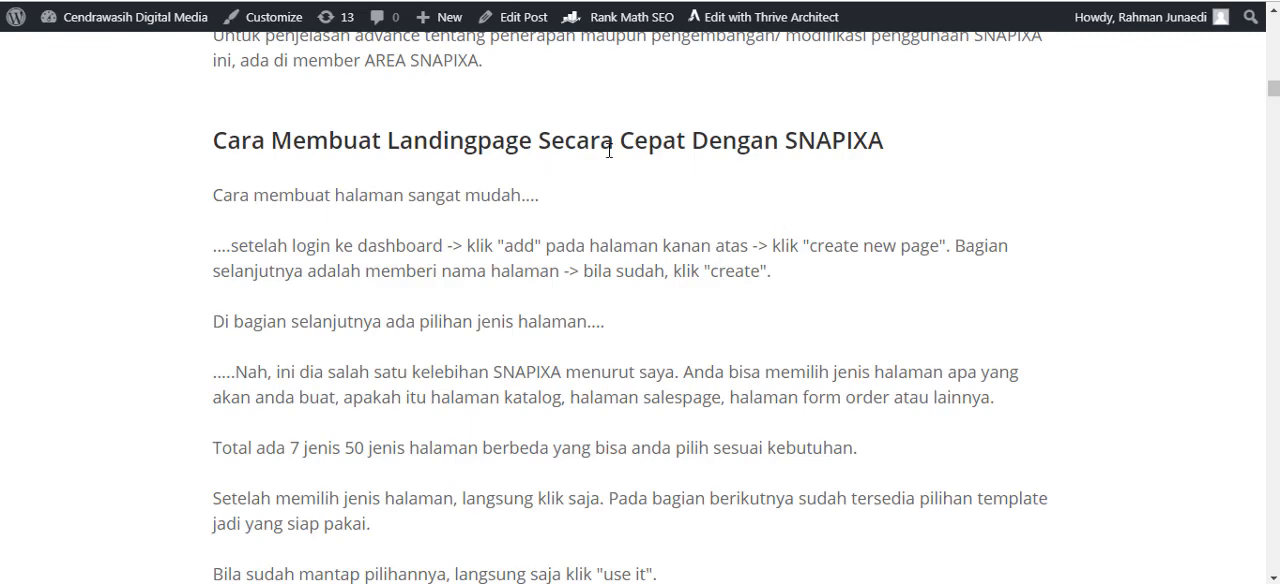
Read the review article's "Cara Membuat Landingpage Secara Cepat Dengan SNAPIXA" section, highlighting phrases in its heading and page creation instructions.
drag(576, 137, 420, 146)
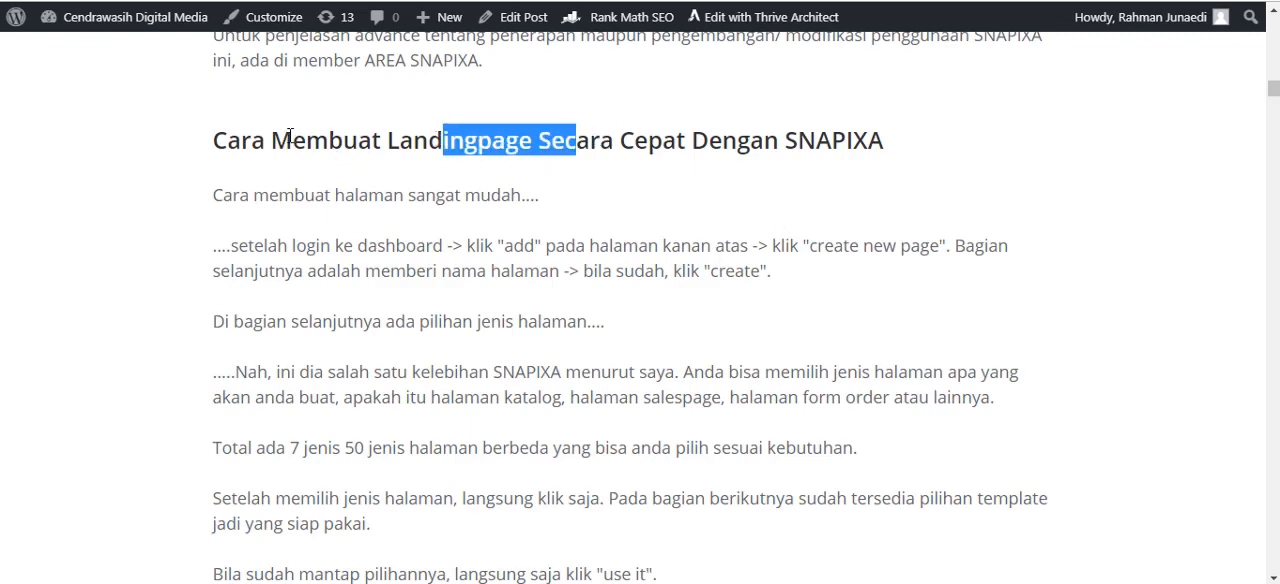
drag(271, 140, 414, 140)
drag(550, 140, 686, 140)
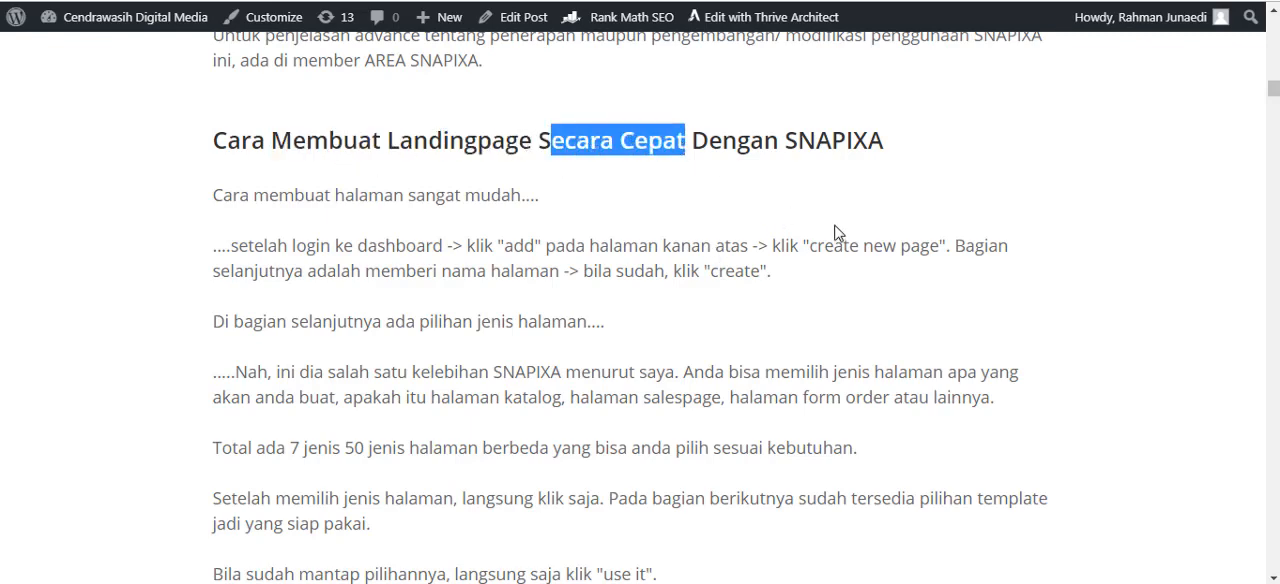
scroll(790, 240, down, 2)
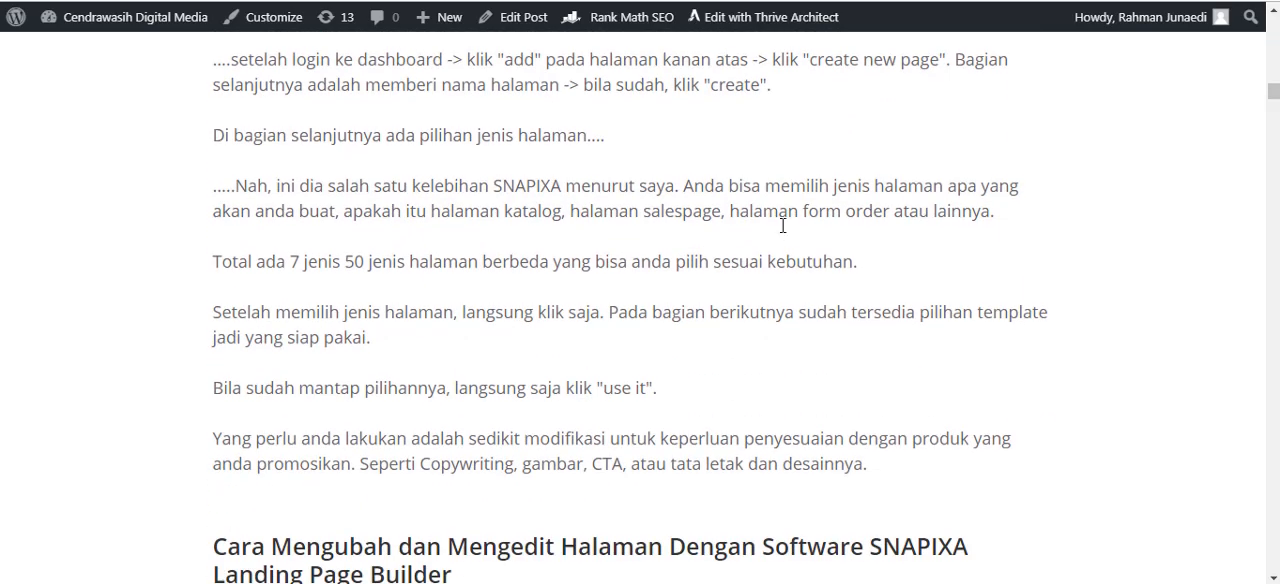
scroll(775, 240, up, 2)
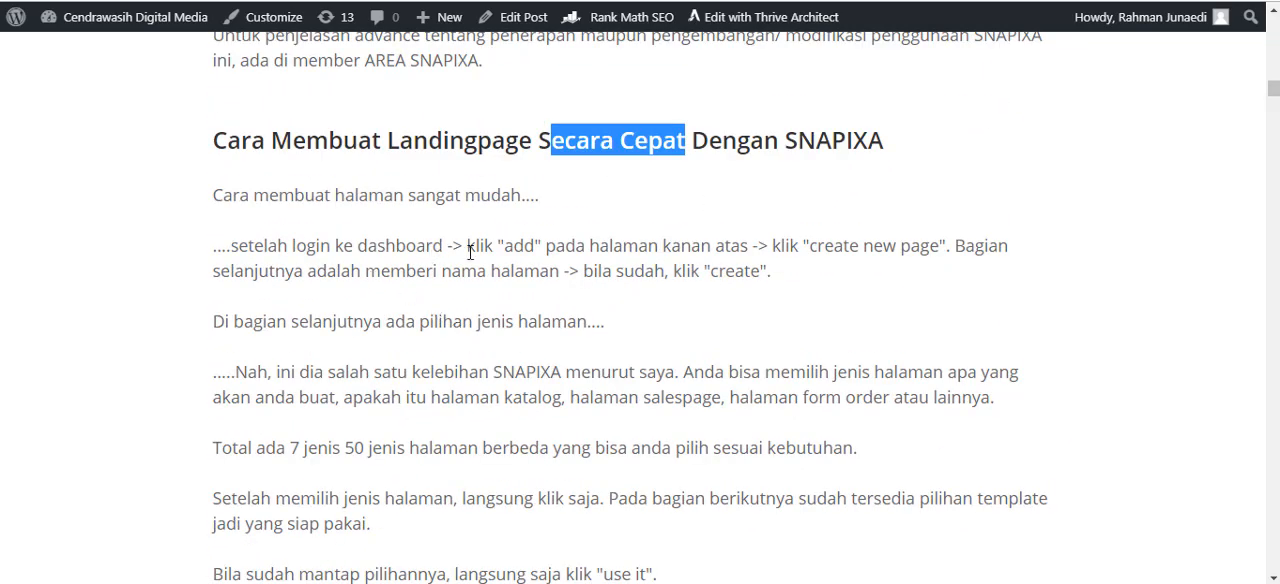
drag(479, 250, 567, 252)
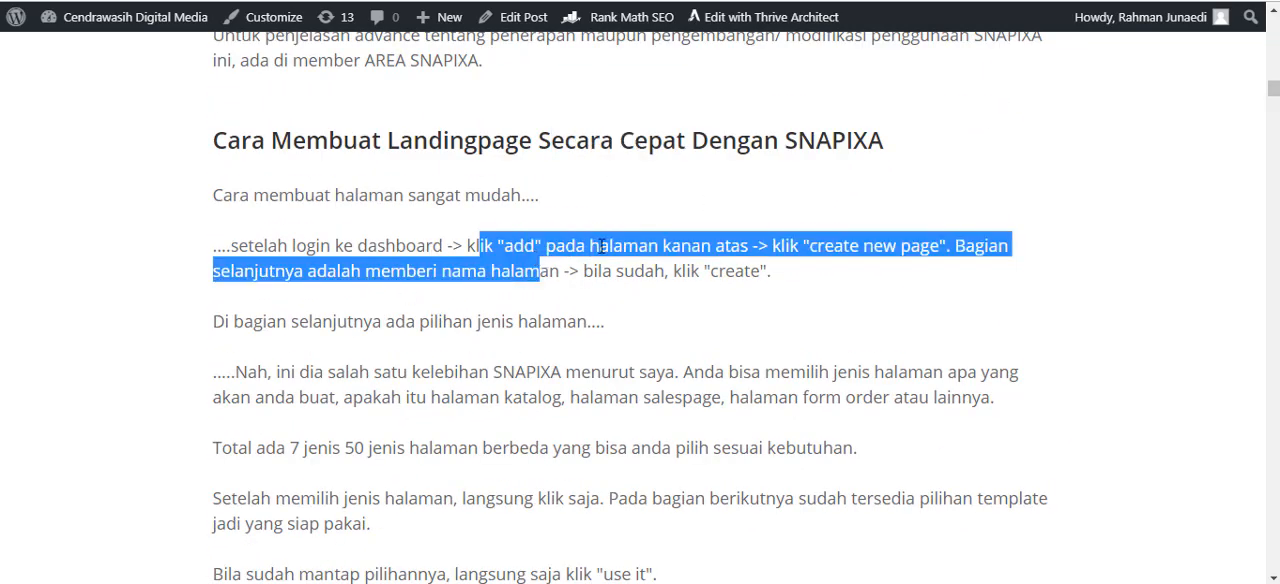
click(665, 246)
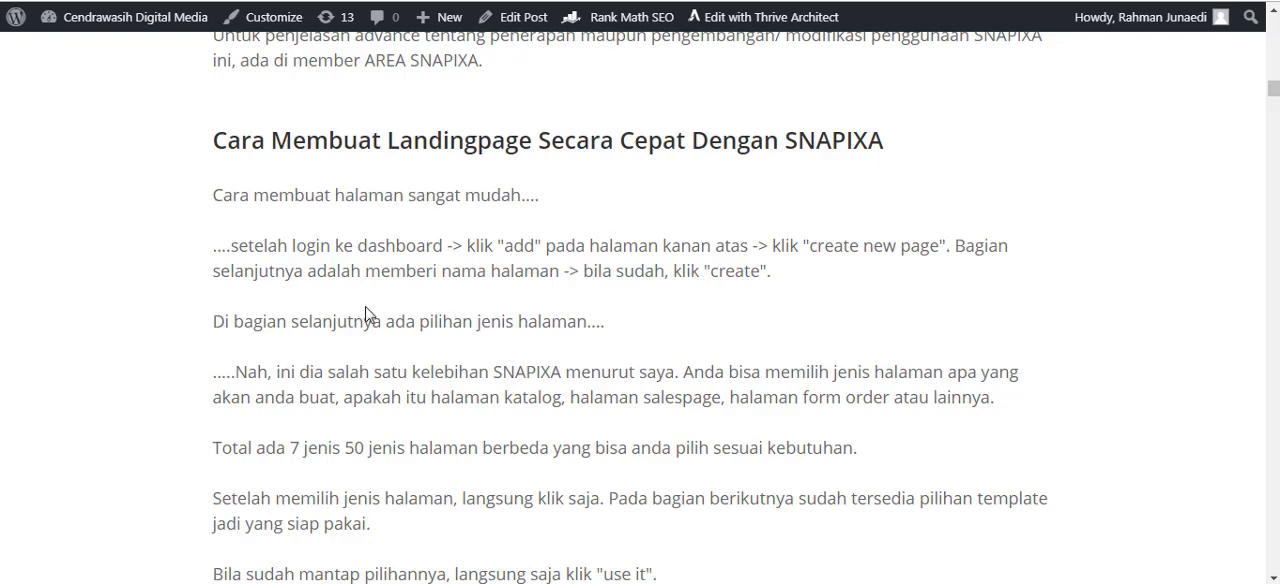
drag(443, 275, 522, 294)
click(552, 312)
Read the article's page editing section and the introduction to "Dengan Menggunakan SNAPIXA, Anda Akan Mendapatkan Kelebihan Ini".
scroll(589, 315, down, 4)
scroll(584, 313, down, 4)
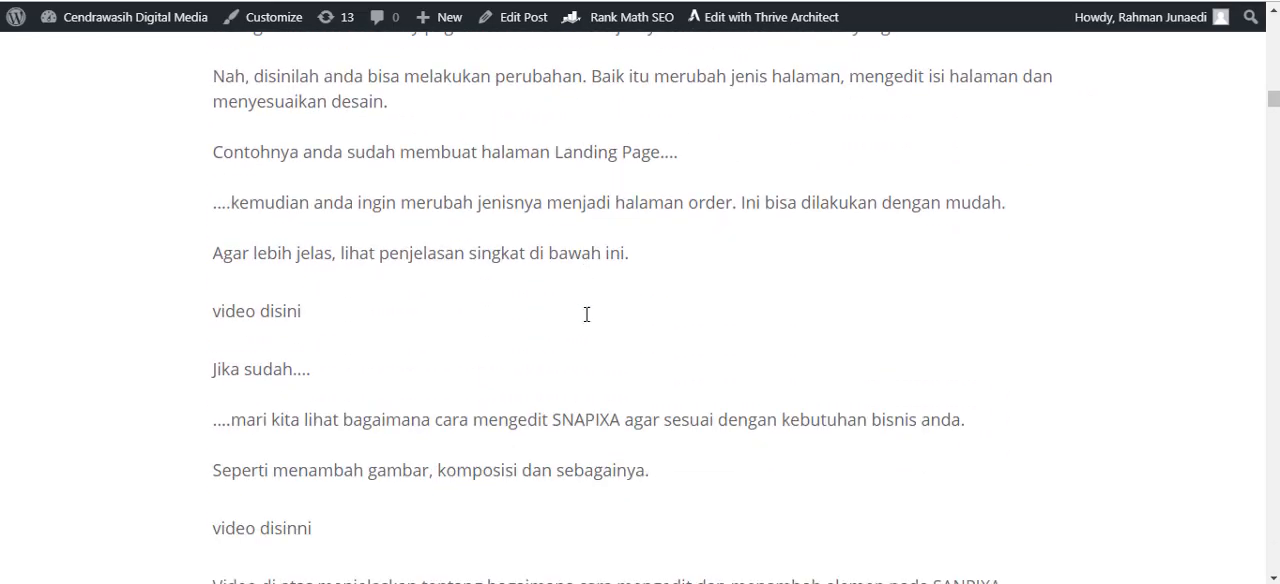
scroll(581, 292, down, 5)
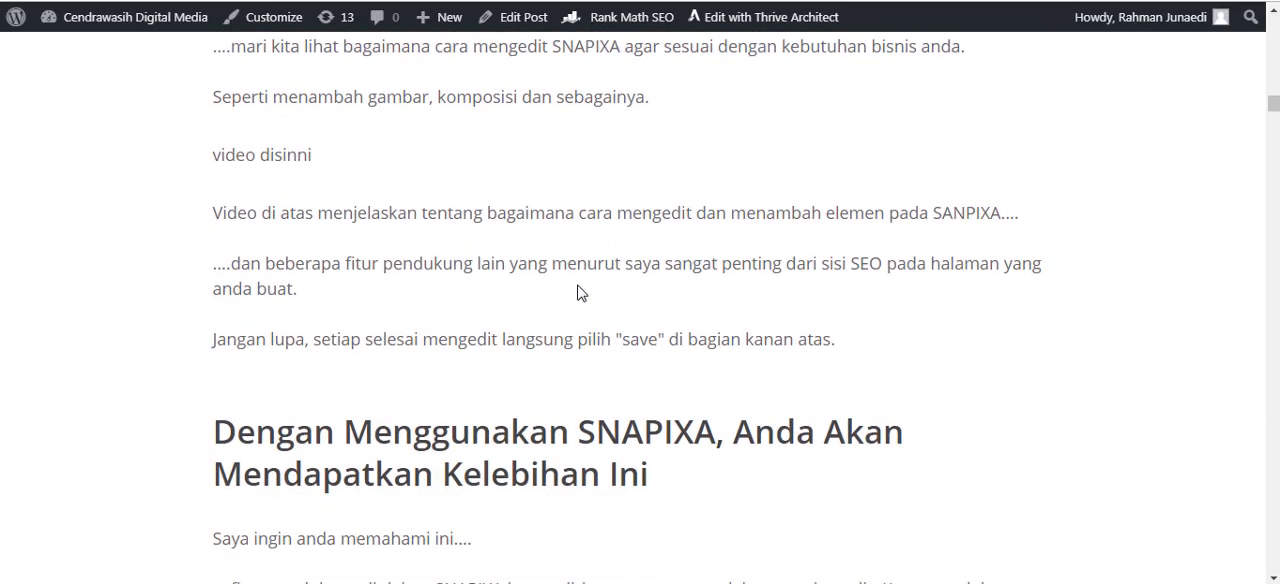
scroll(597, 283, down, 2)
scroll(343, 237, down, 3)
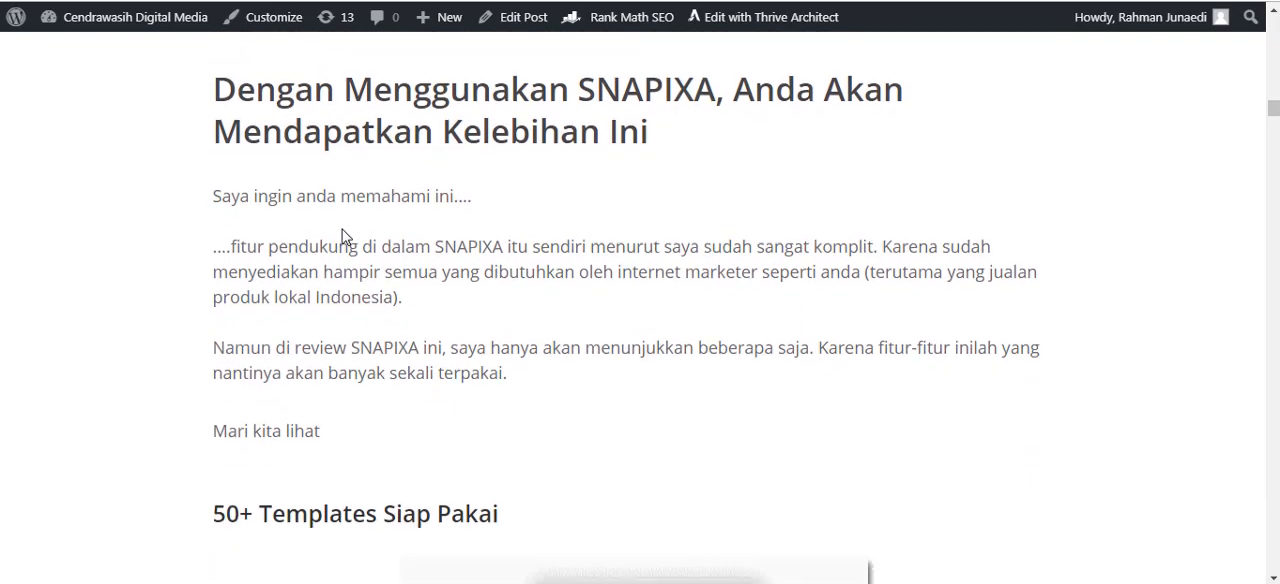
scroll(350, 232, up, 1)
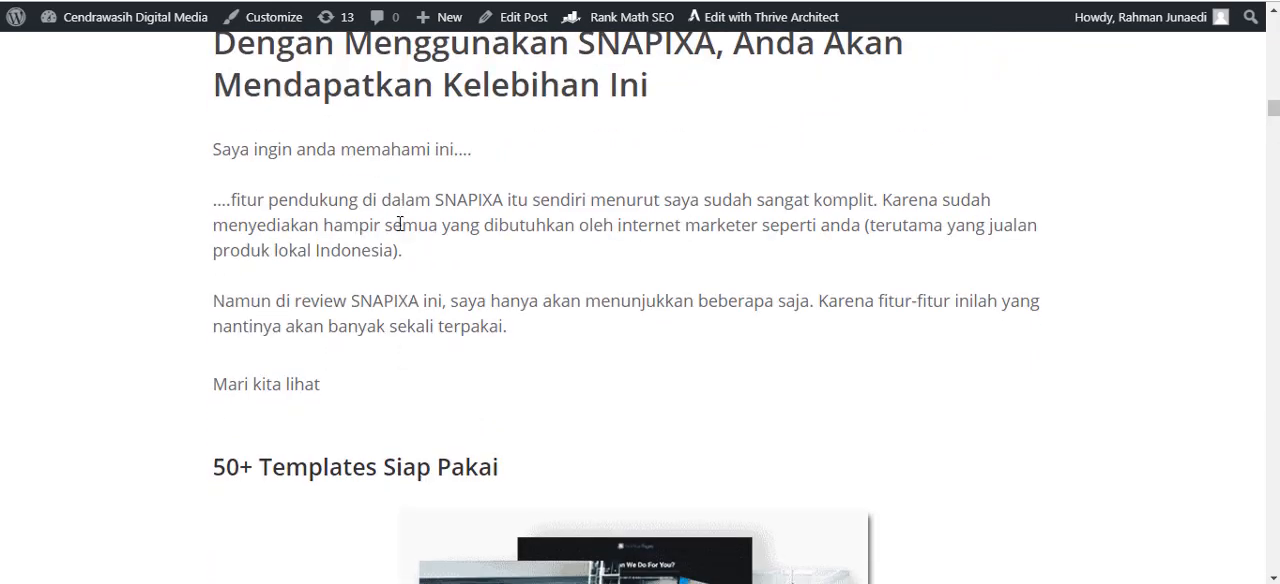
scroll(272, 208, down, 2)
drag(503, 211, 478, 195)
click(544, 203)
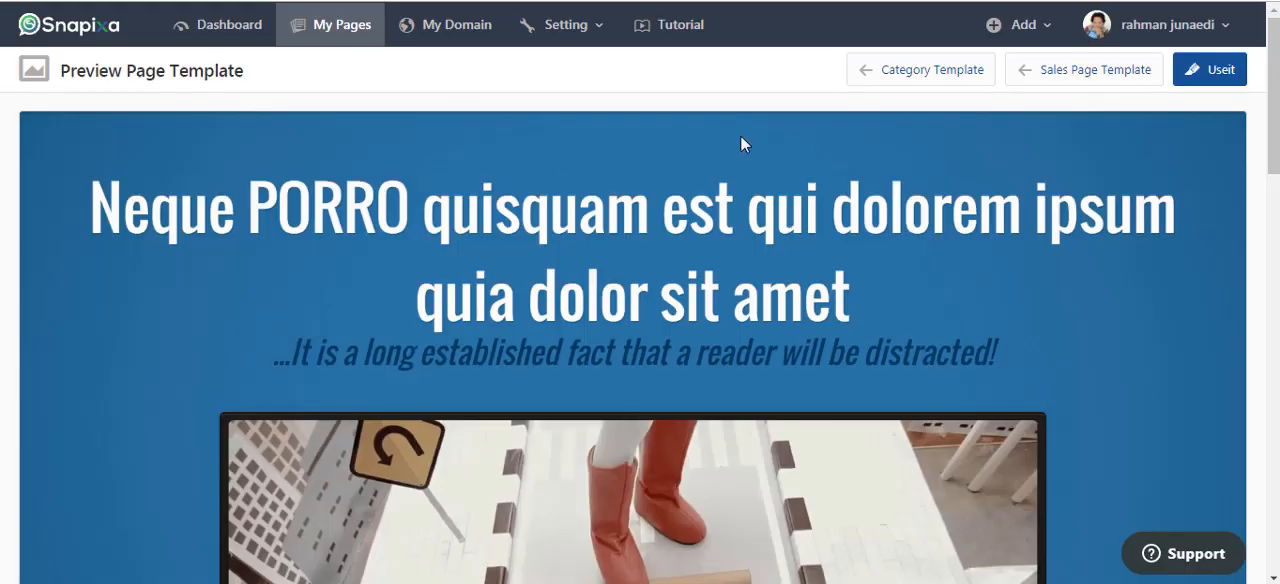
Go from the Snapixa template preview back to the template categories and look through the list from Product Catalog to BBM.
click(915, 77)
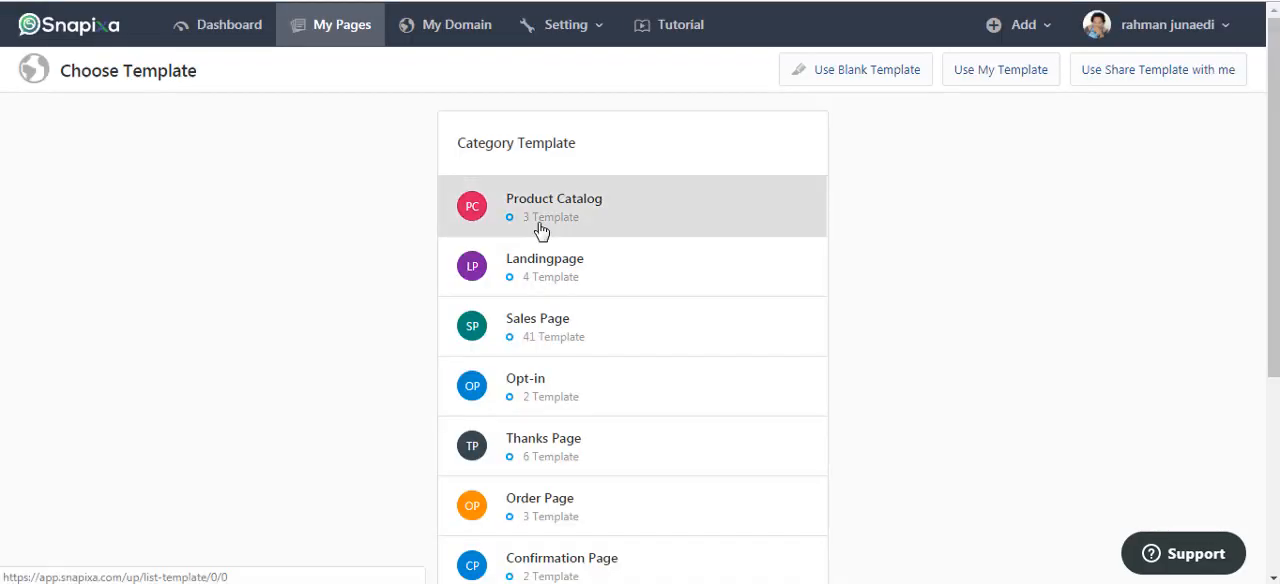
scroll(1014, 251, down, 1)
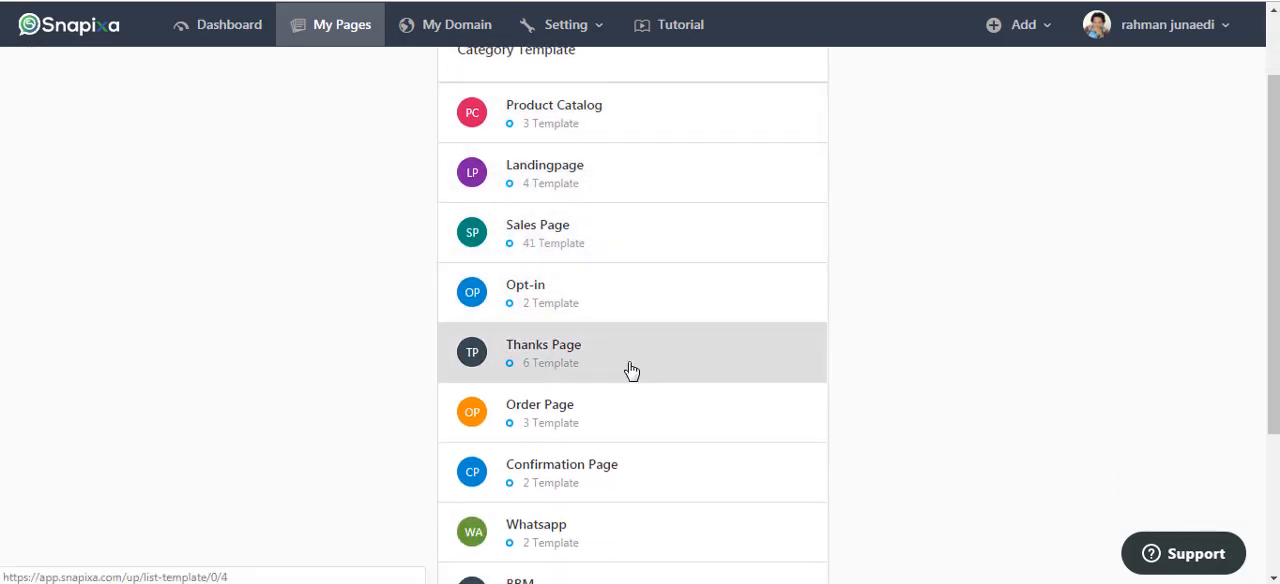
scroll(628, 366, down, 1)
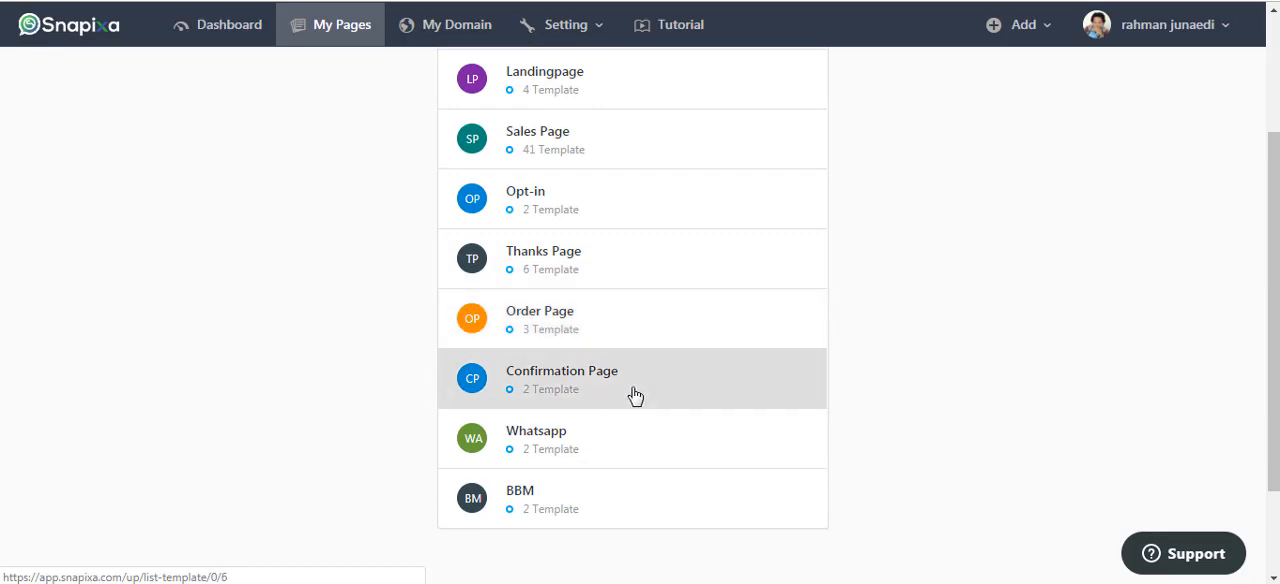
scroll(832, 360, up, 2)
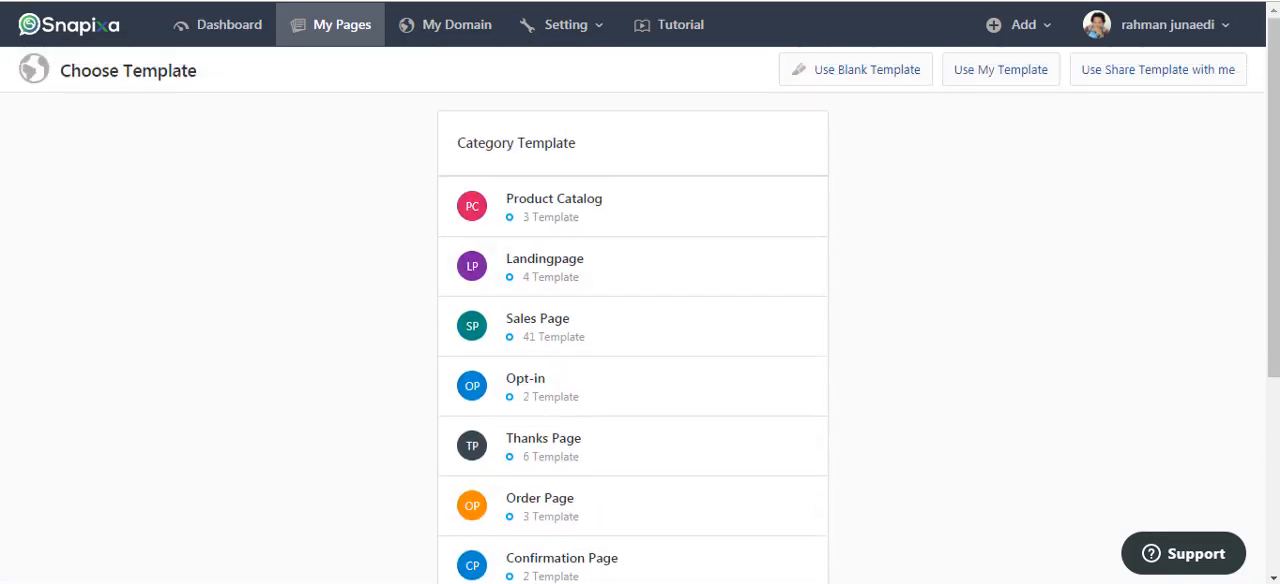
Switch back to the review article and read its "50+ Templates Siap Pakai" section.
scroll(692, 290, down, 3)
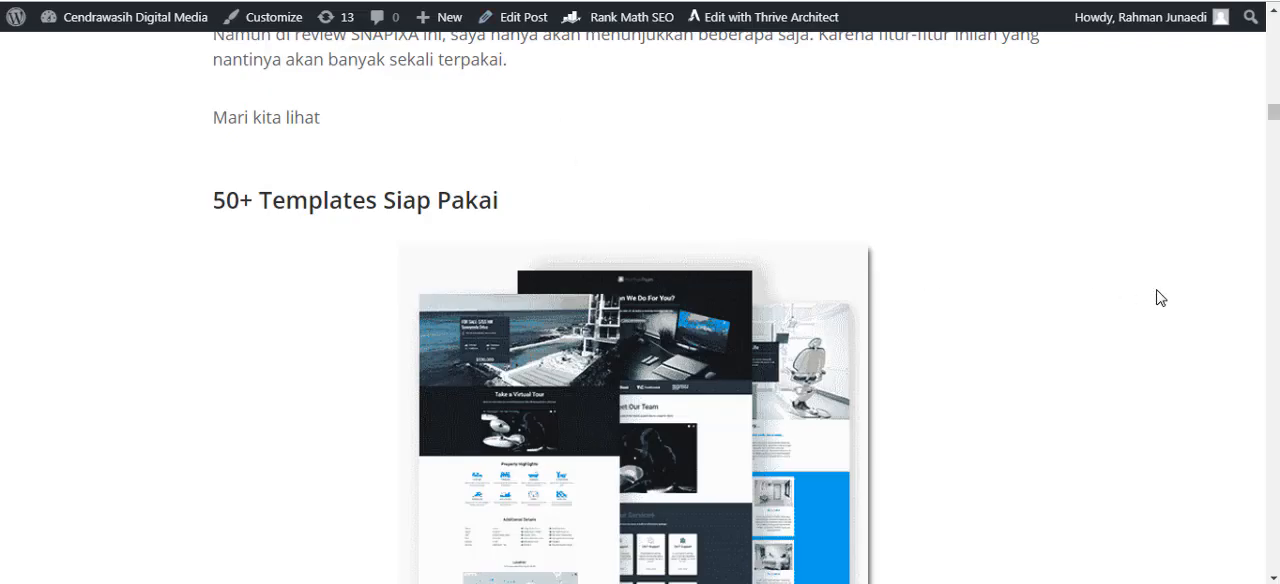
scroll(1157, 294, down, 3)
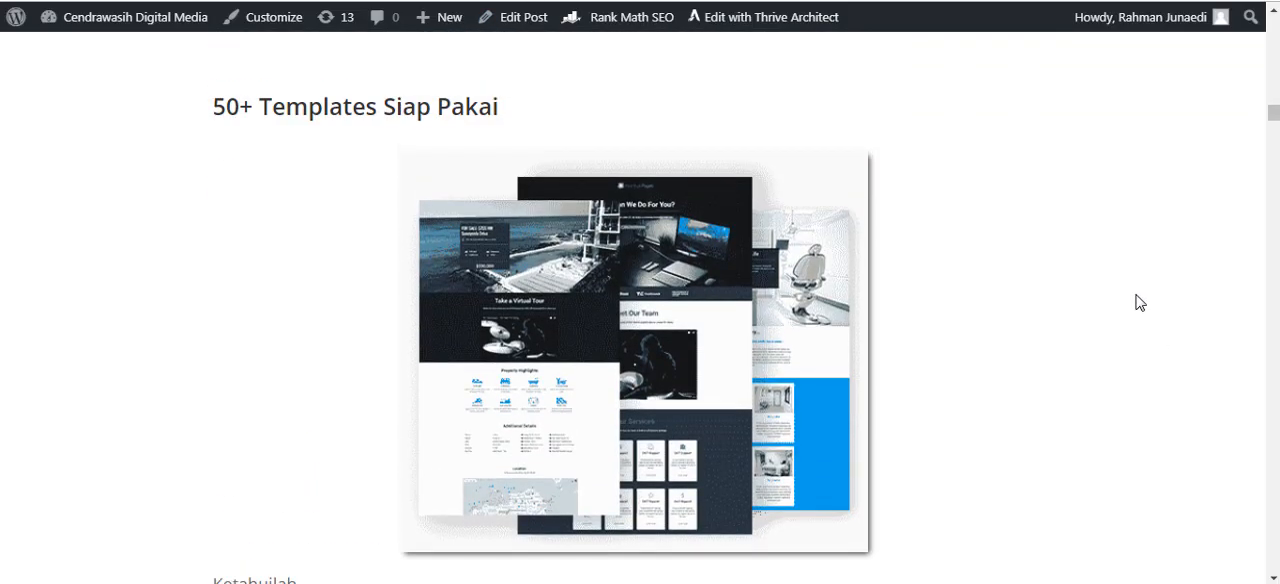
scroll(1125, 295, down, 5)
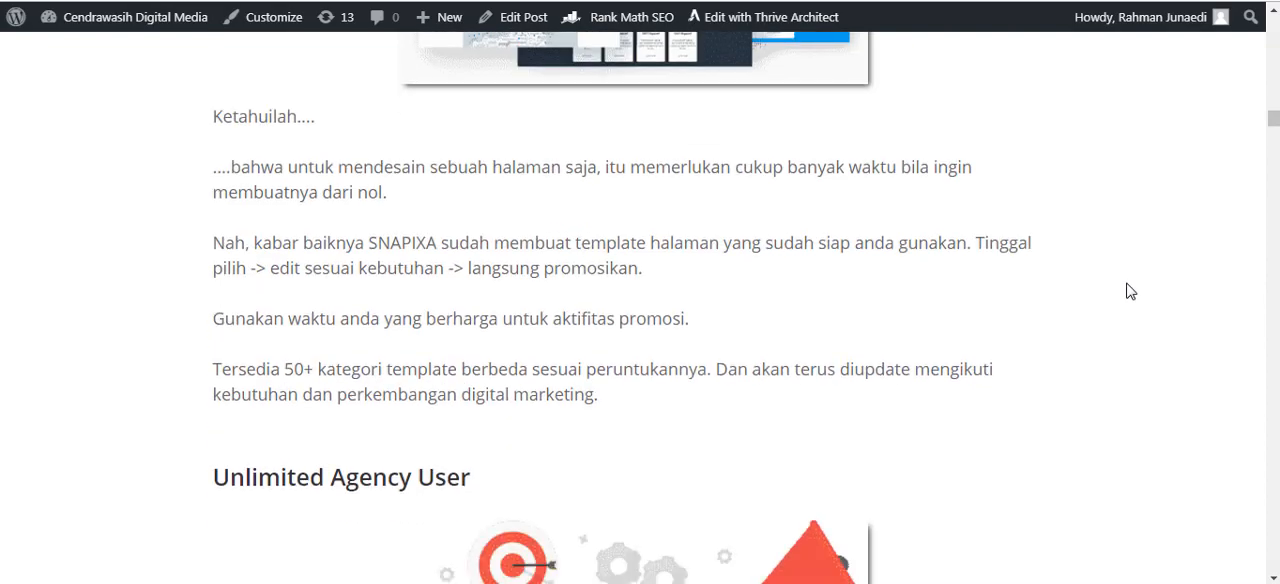
Read the article's "Unlimited Agency User" section about reselling Snapixa access.
scroll(1130, 291, down, 4)
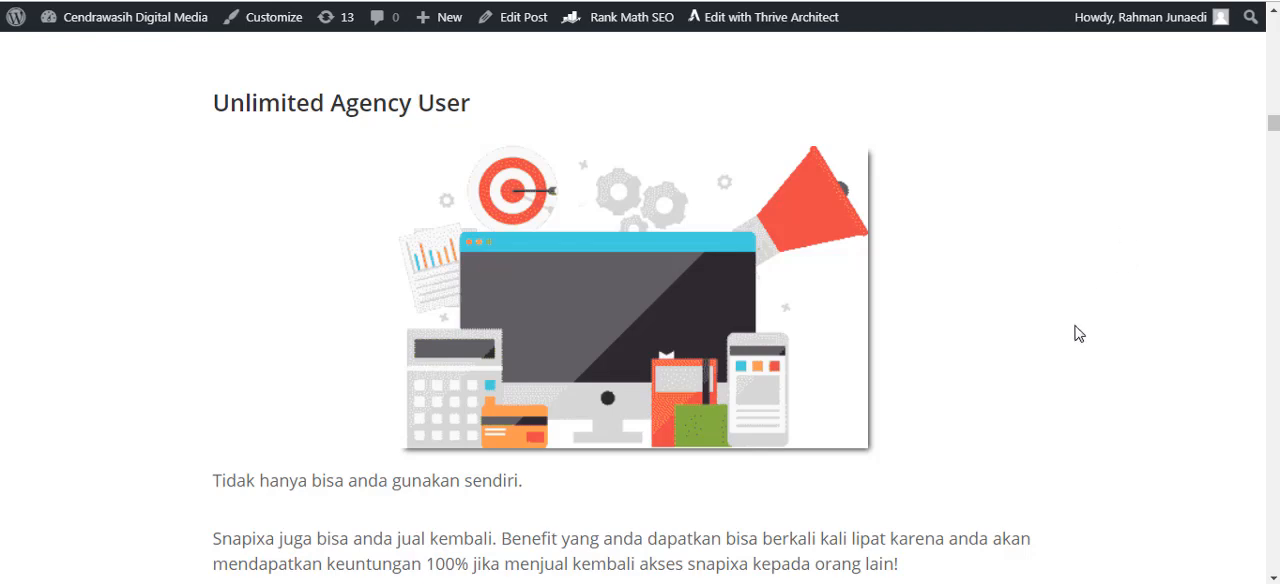
scroll(1075, 330, down, 2)
scroll(655, 295, up, 2)
scroll(171, 237, down, 2)
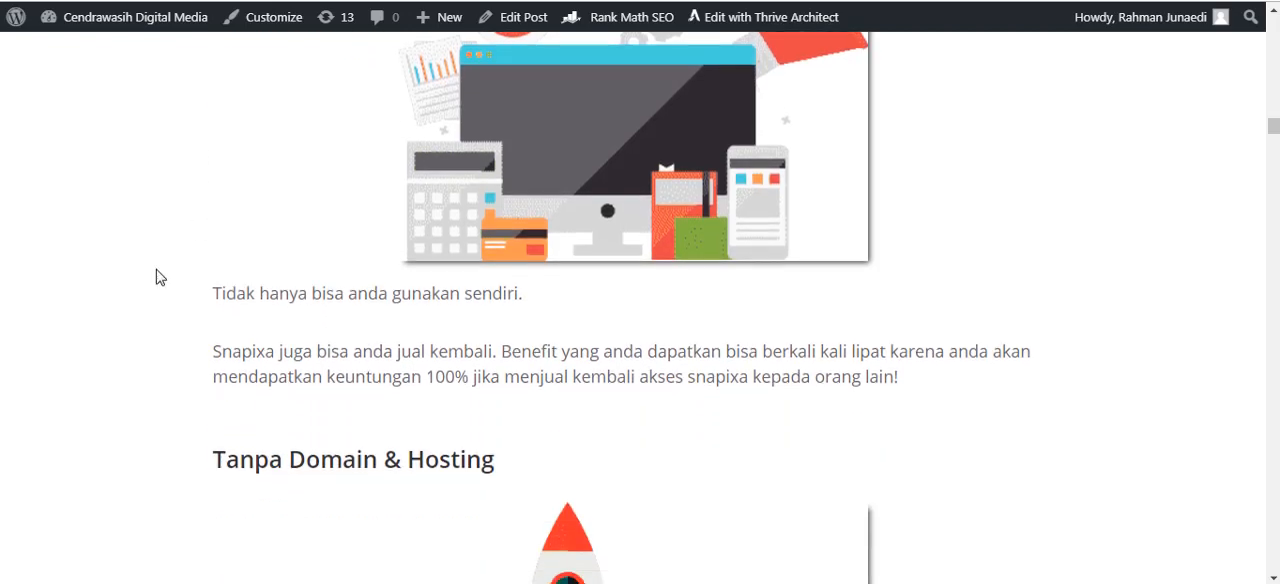
scroll(171, 297, up, 2)
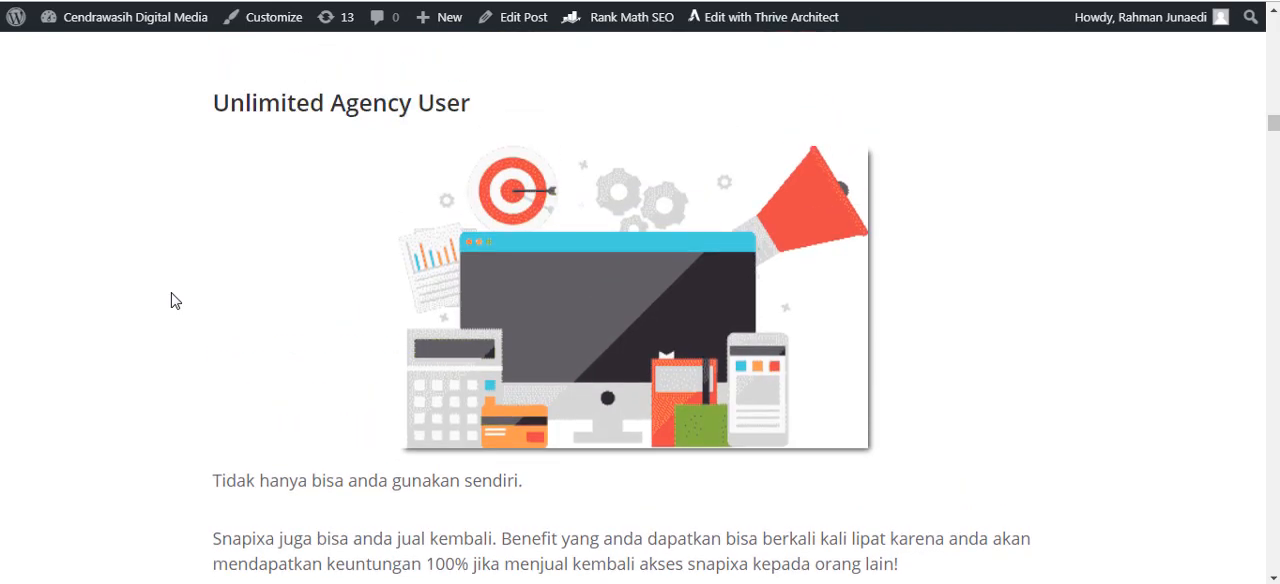
scroll(171, 300, down, 1)
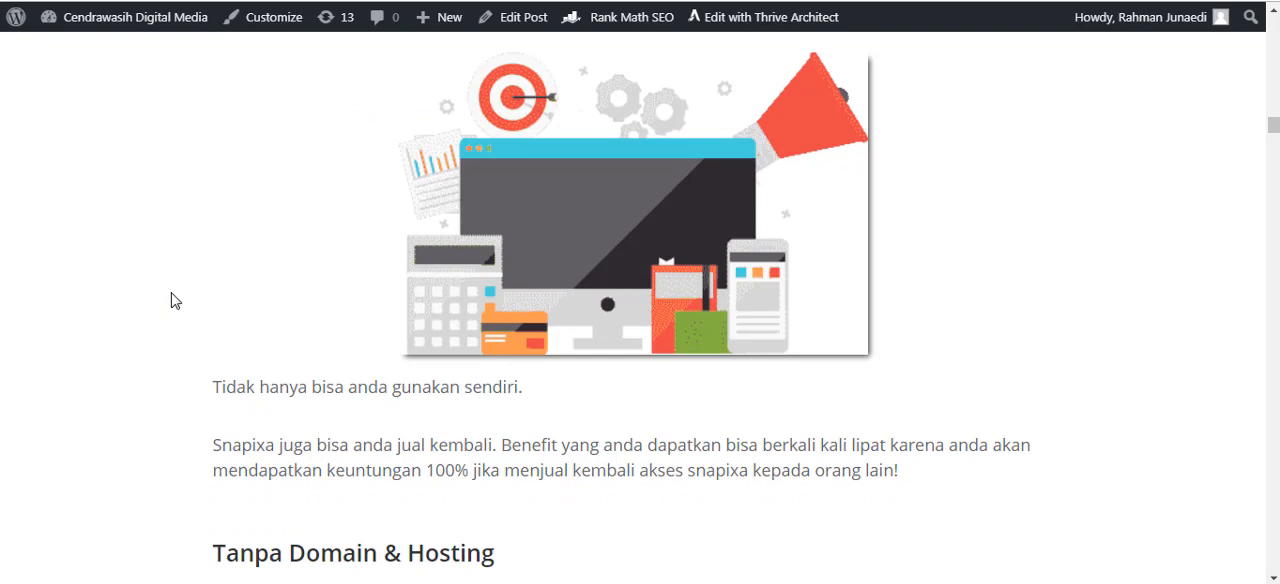
scroll(171, 300, up, 1)
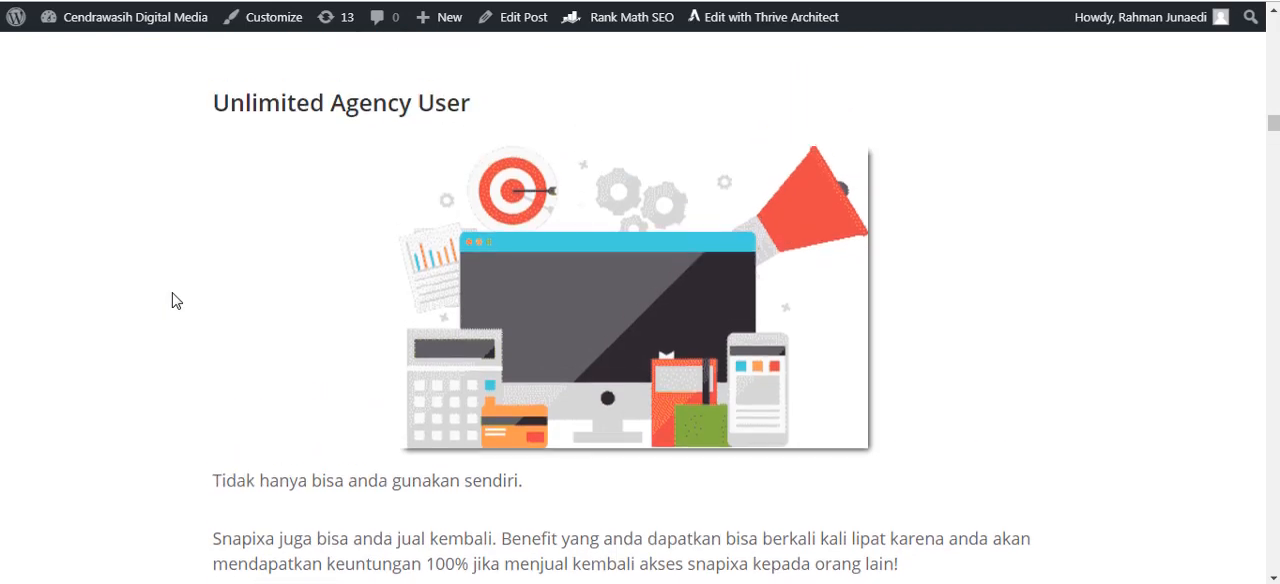
scroll(181, 284, down, 3)
scroll(183, 284, up, 4)
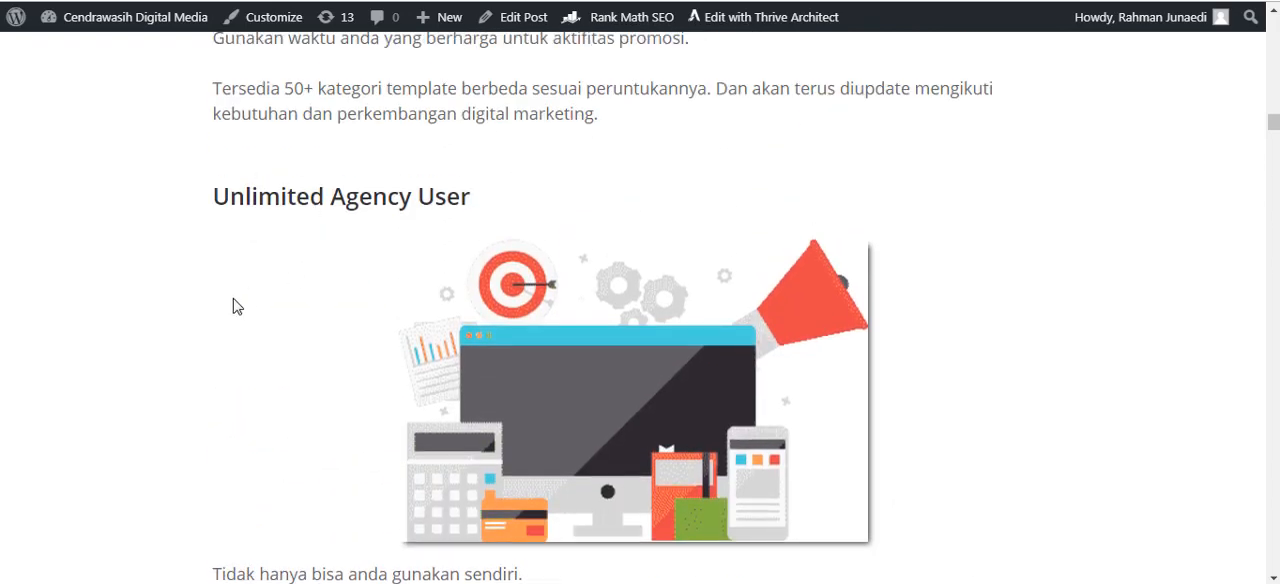
scroll(233, 298, down, 4)
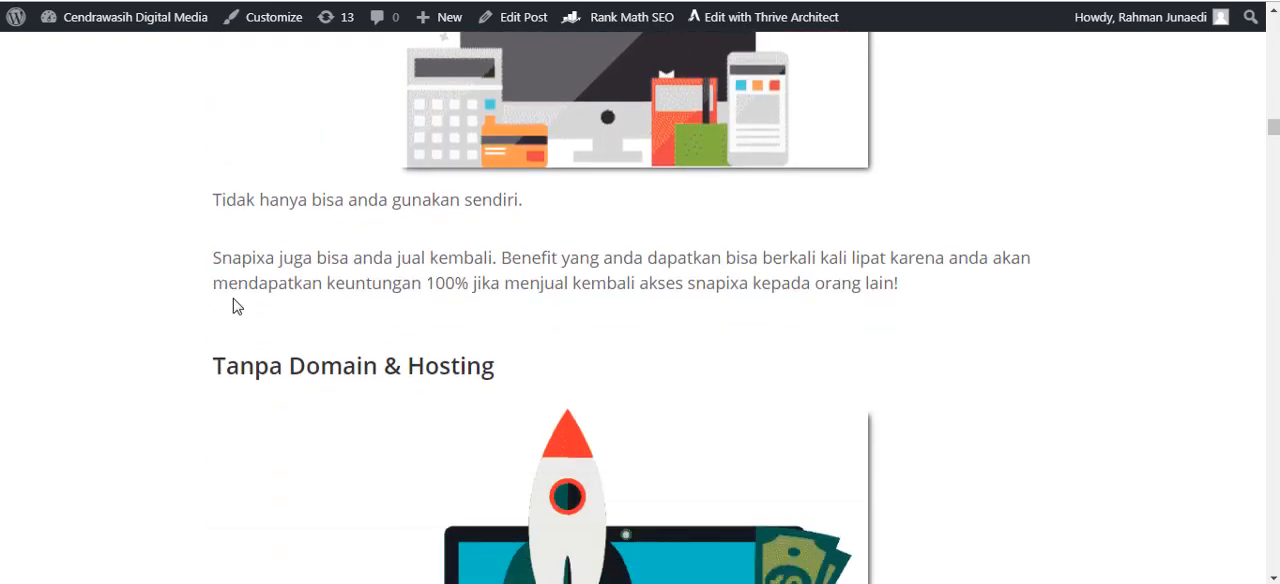
Go on to the article's "Tanpa Domain & Hosting" section and highlight its heading.
scroll(233, 298, down, 2)
drag(239, 180, 394, 187)
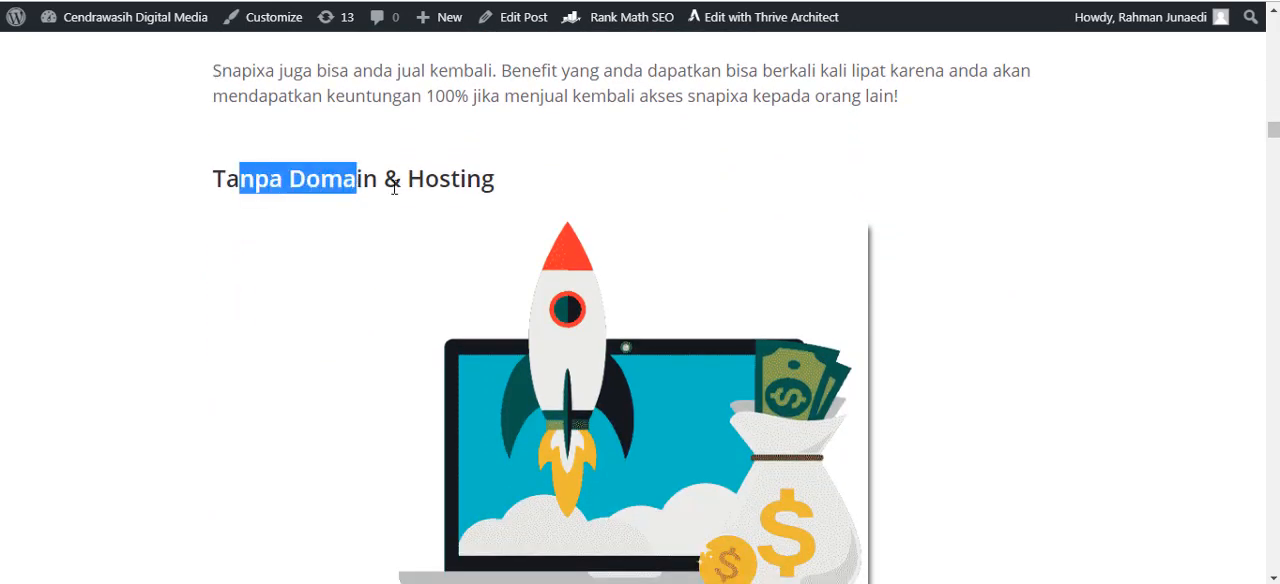
click(394, 187)
drag(514, 188, 211, 200)
click(323, 172)
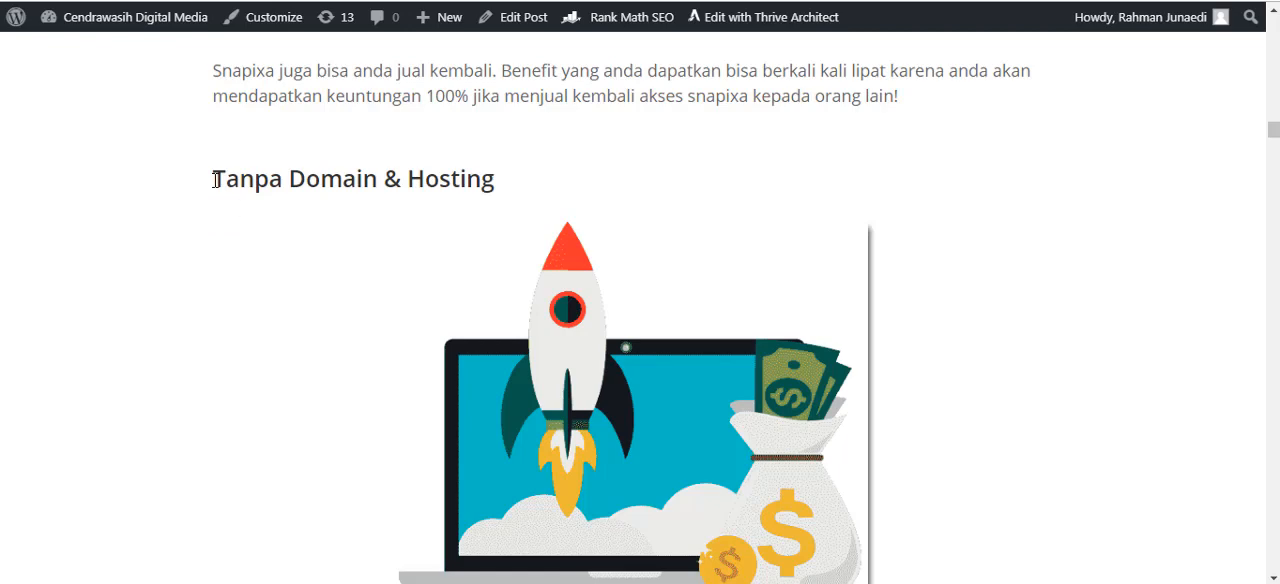
drag(217, 178, 549, 182)
click(385, 182)
click(543, 183)
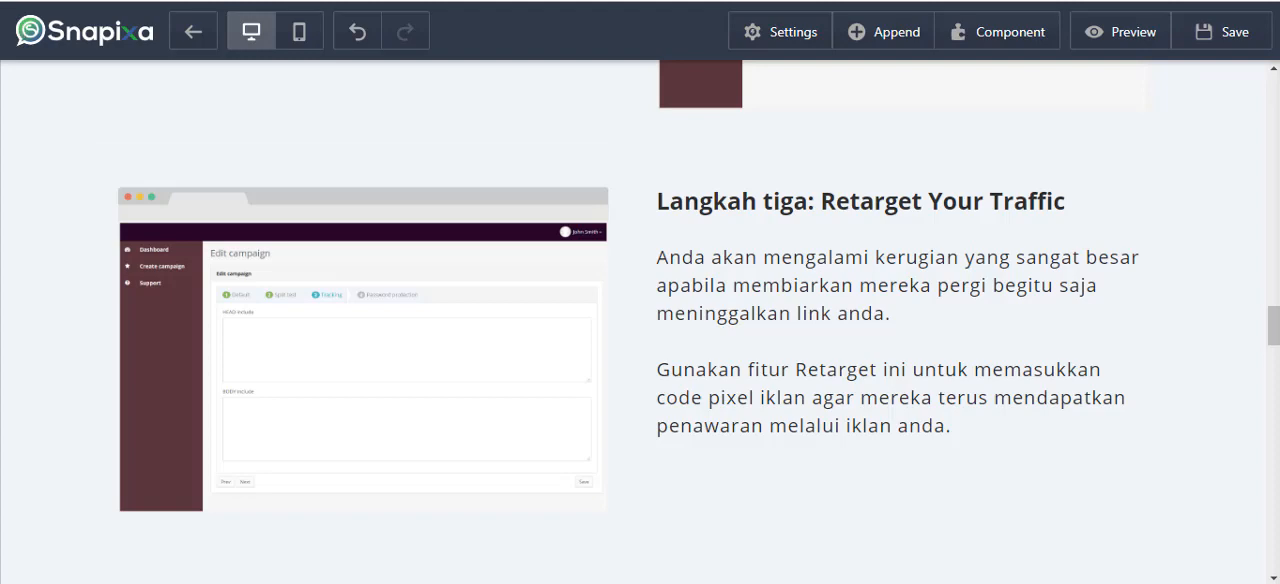
Leave the Snapixa design editor, dismiss the Unlimited Package promotion on All My Pages and open the CDMKLIK page's configuration.
key(ctrl+w)
click(731, 59)
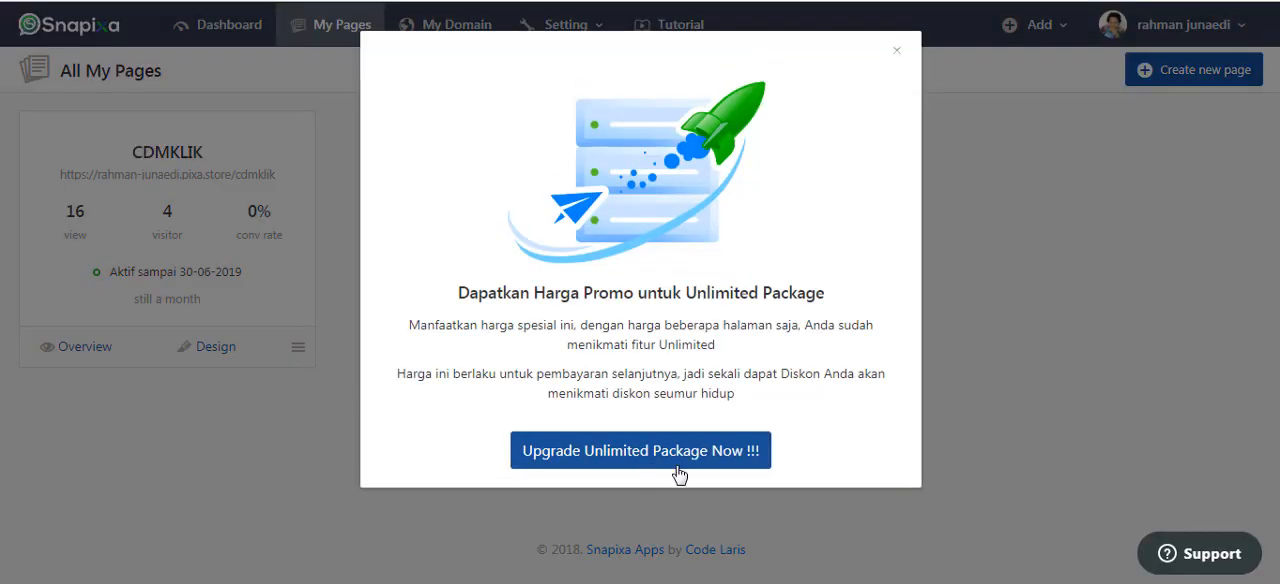
click(897, 51)
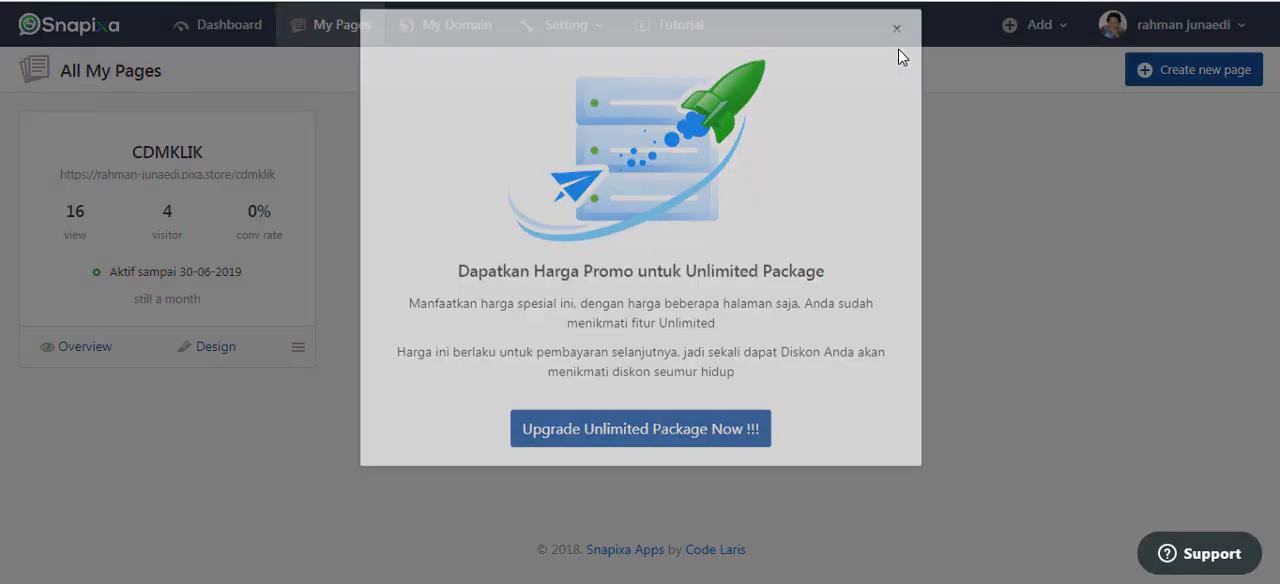
click(299, 350)
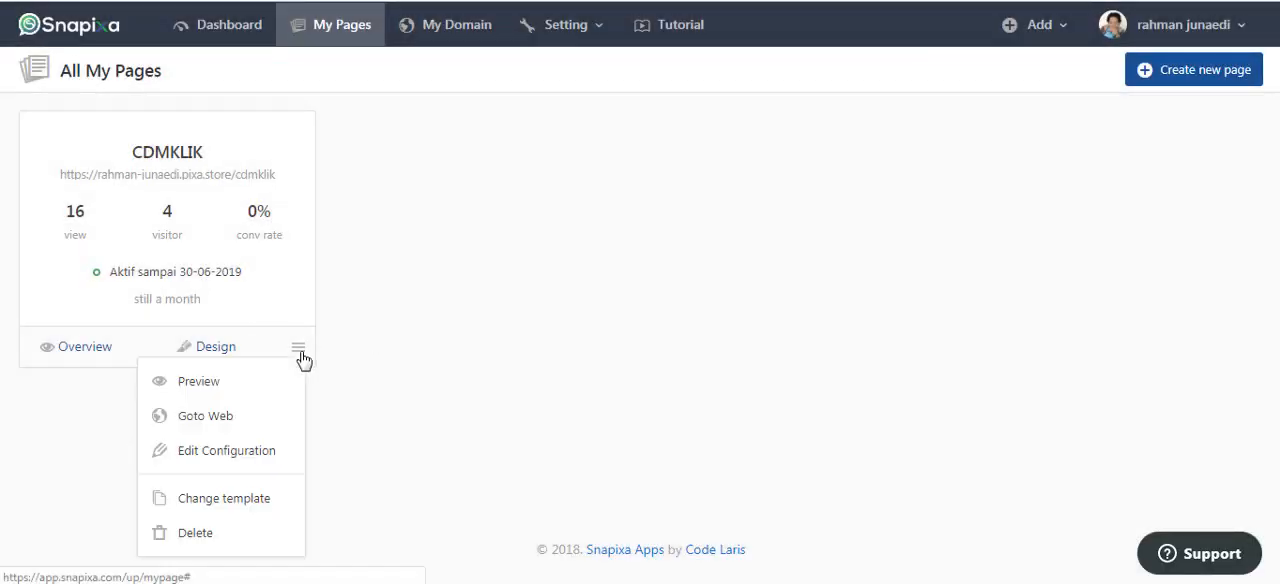
click(226, 450)
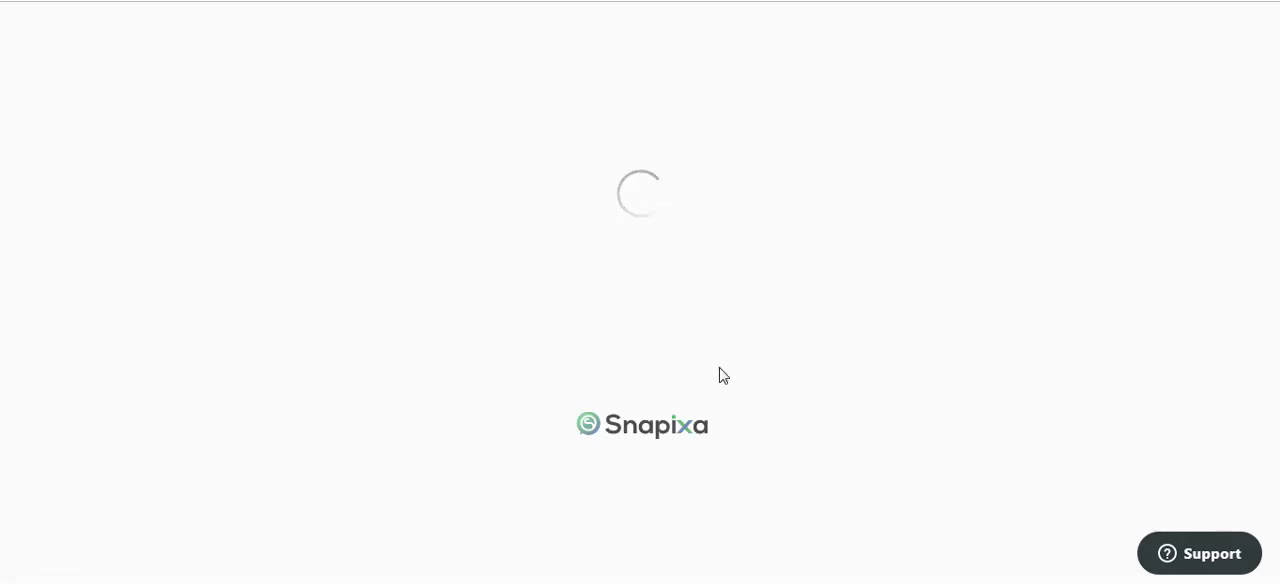
Show the domains available for the CDMKLIK page's permalink, then close the list without changing the domain.
click(585, 354)
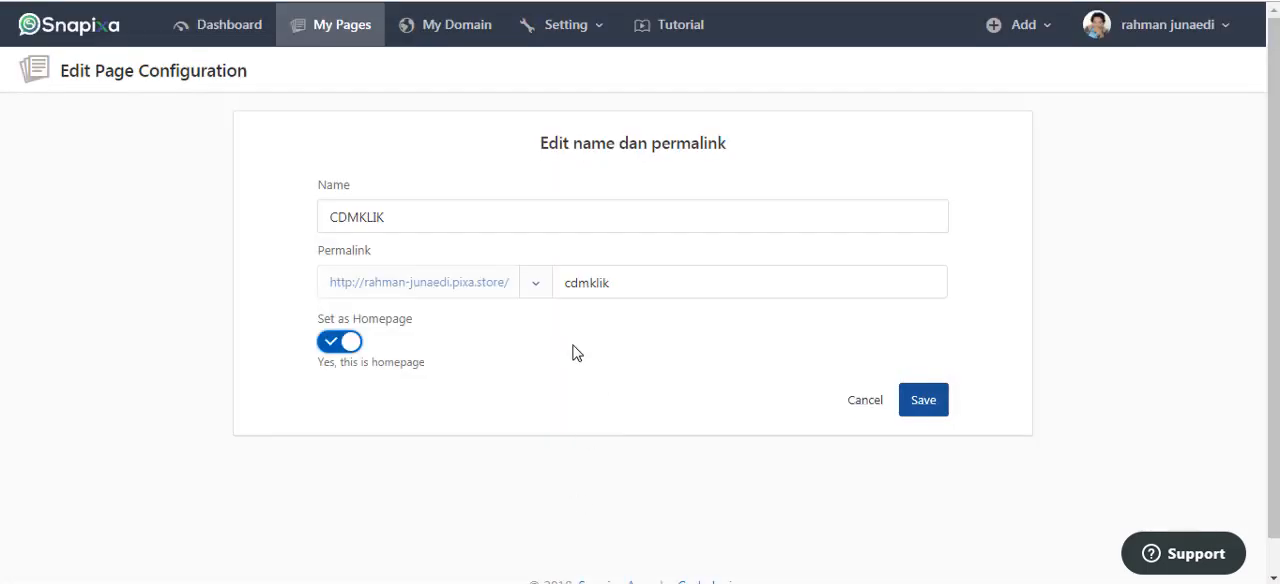
click(161, 396)
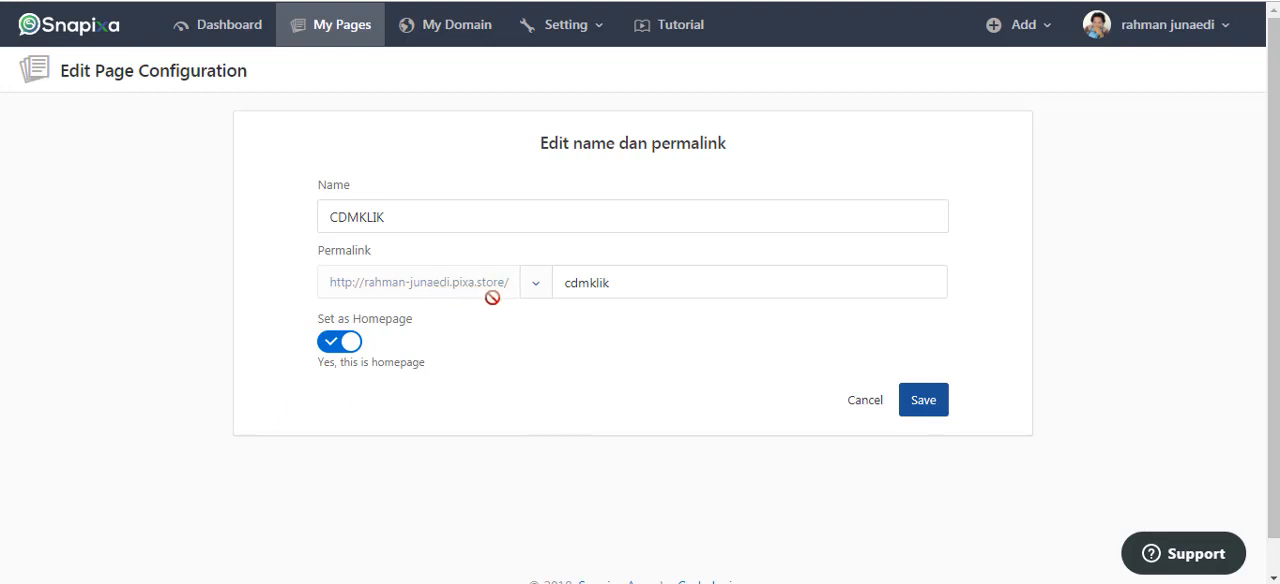
click(538, 286)
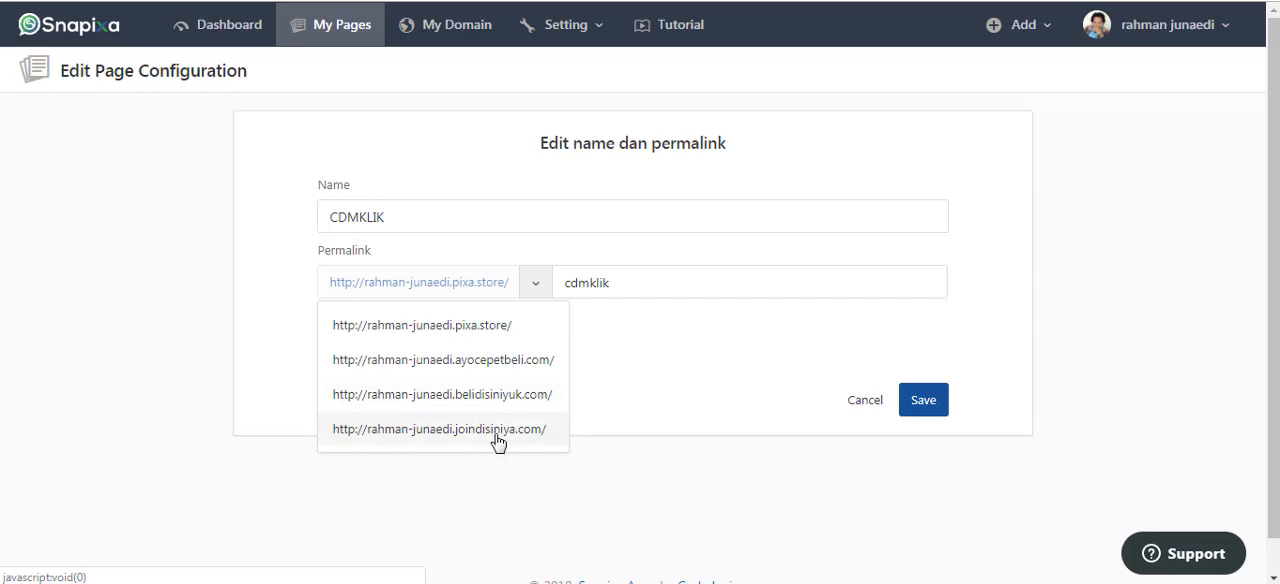
click(632, 500)
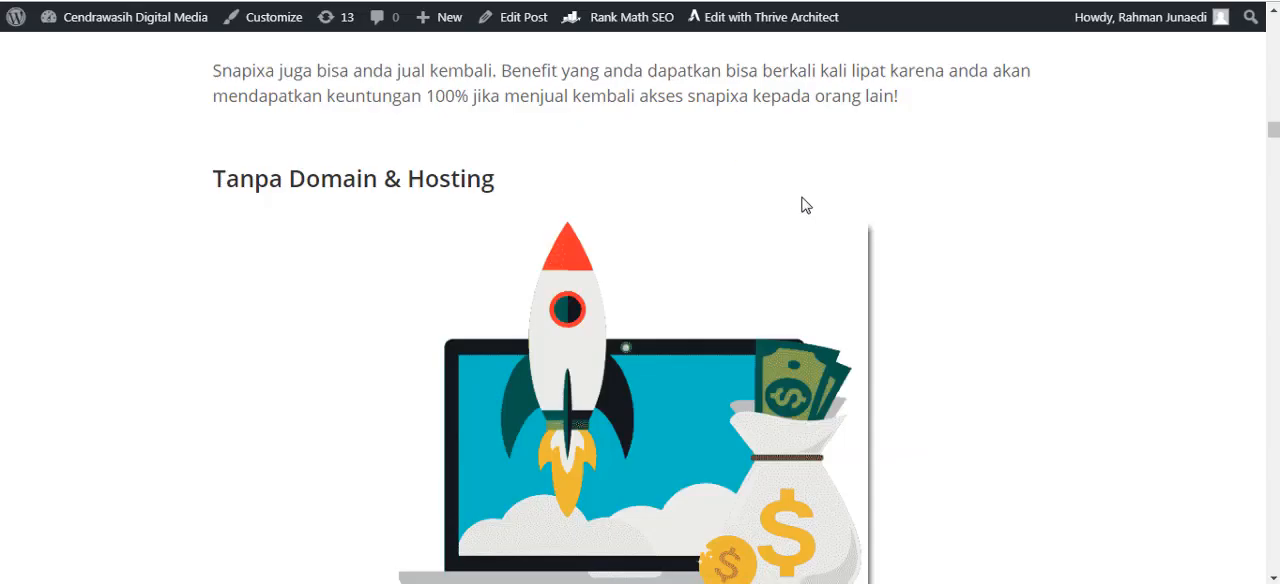
Return to the review article's "Easy Editor - Drag & Drop" section and highlight parts of its heading.
scroll(900, 250, down, 5)
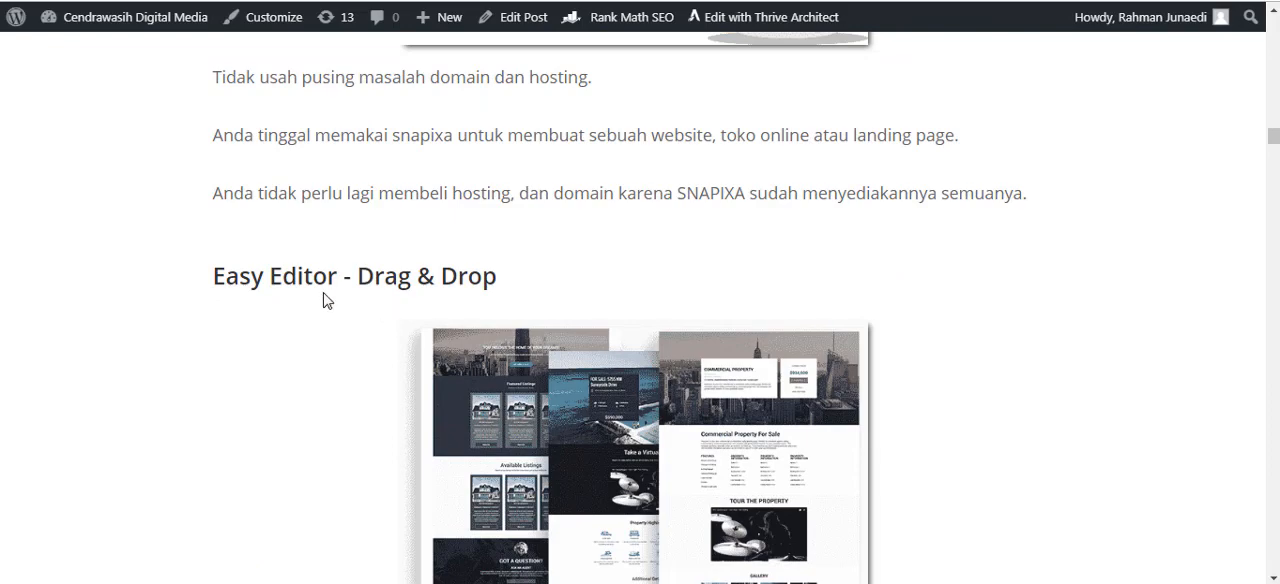
drag(326, 285, 540, 271)
click(545, 276)
drag(358, 277, 520, 278)
drag(417, 276, 500, 263)
scroll(935, 301, down, 3)
scroll(935, 301, up, 1)
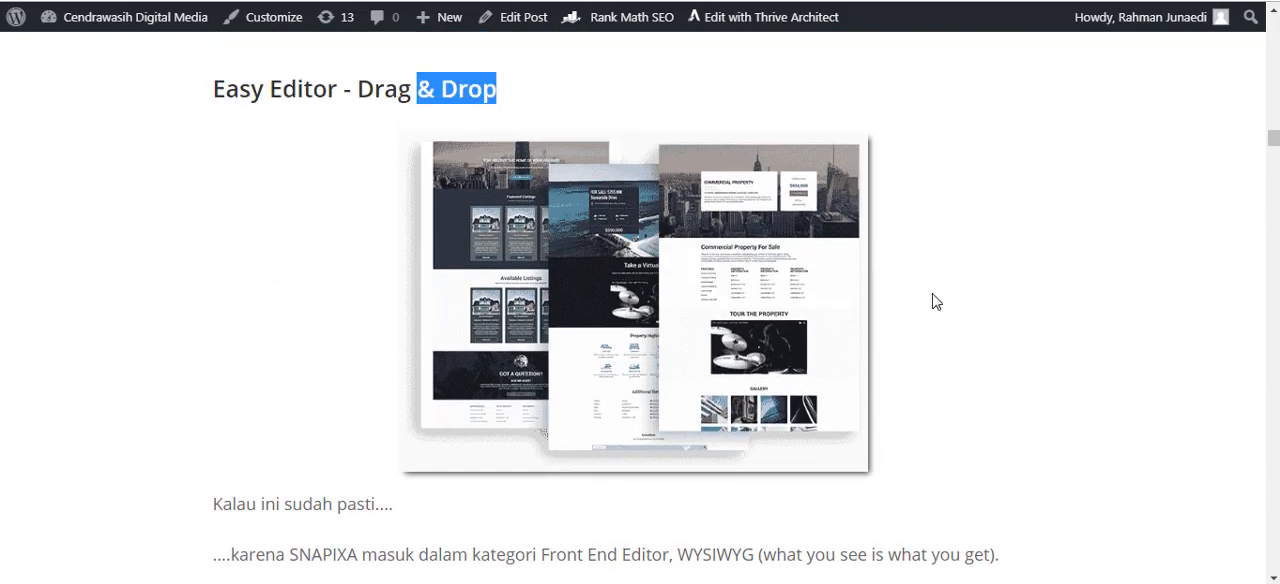
click(957, 263)
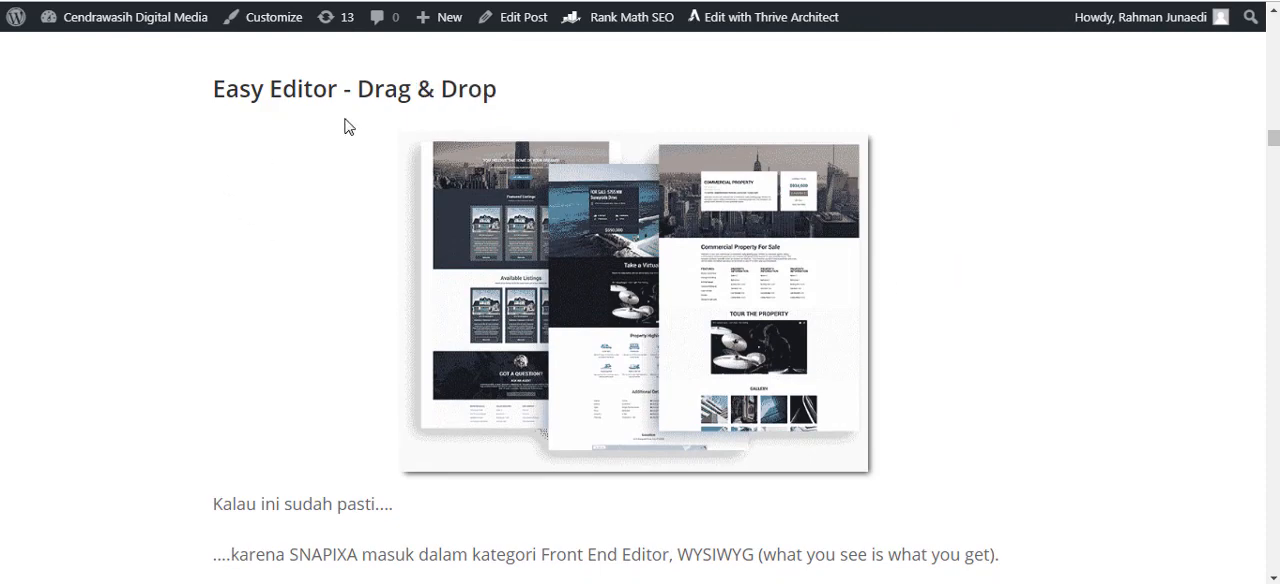
drag(222, 90, 333, 94)
click(259, 171)
Read the article's note on the WYSIWYG editor and highlight part of the "Unlimited Landing Page" heading.
scroll(950, 312, down, 2)
scroll(979, 295, down, 3)
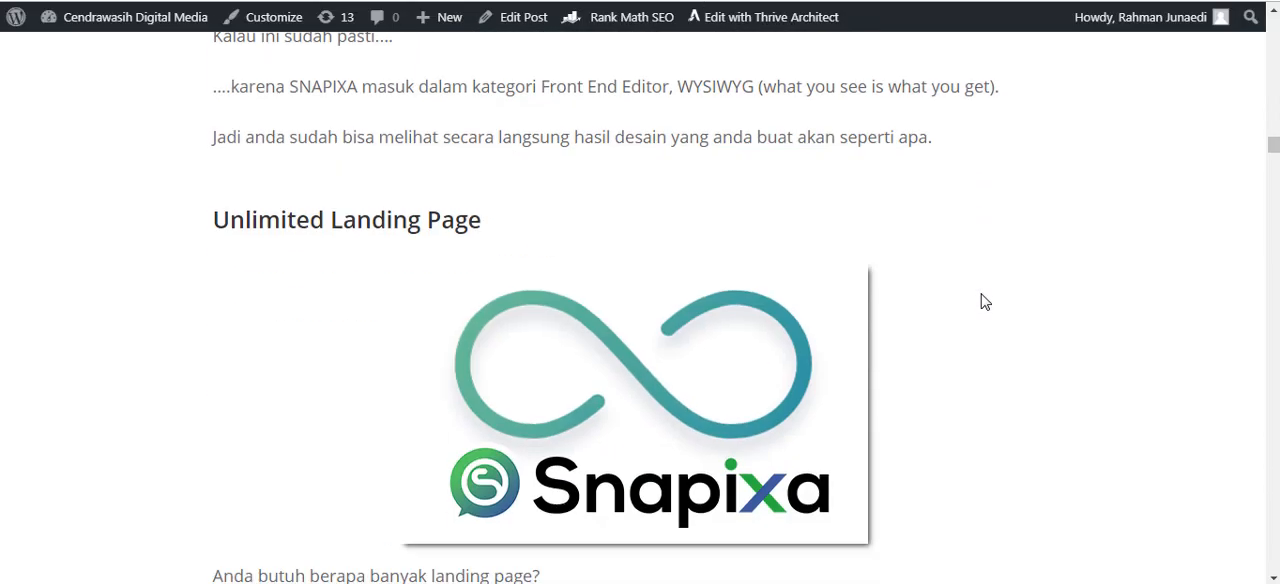
drag(259, 127, 343, 127)
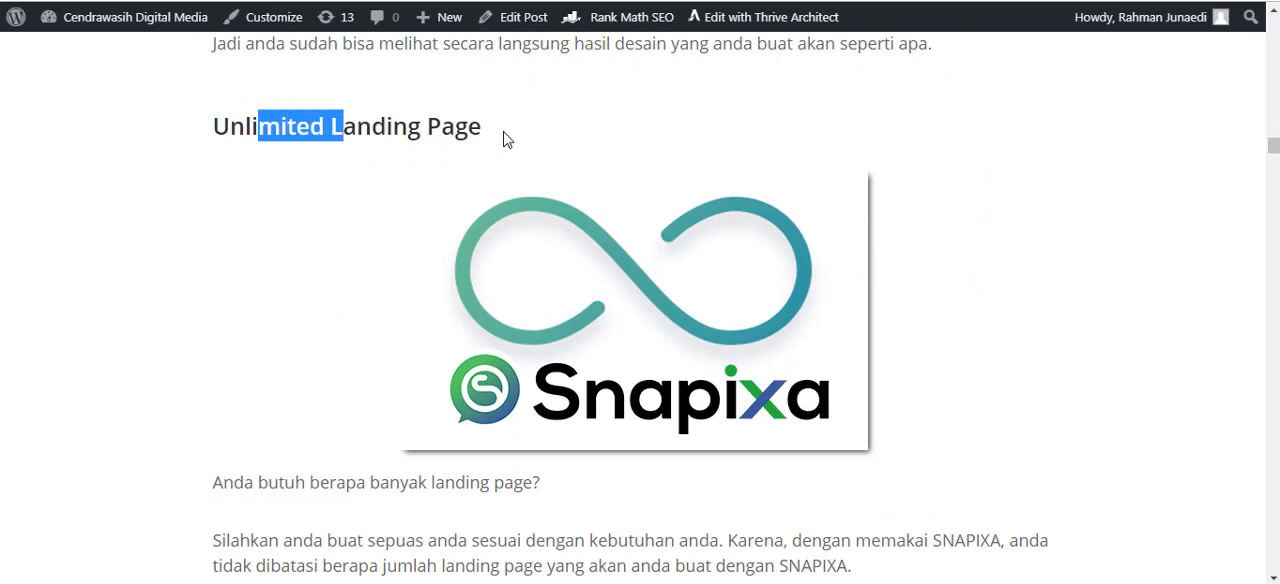
click(505, 140)
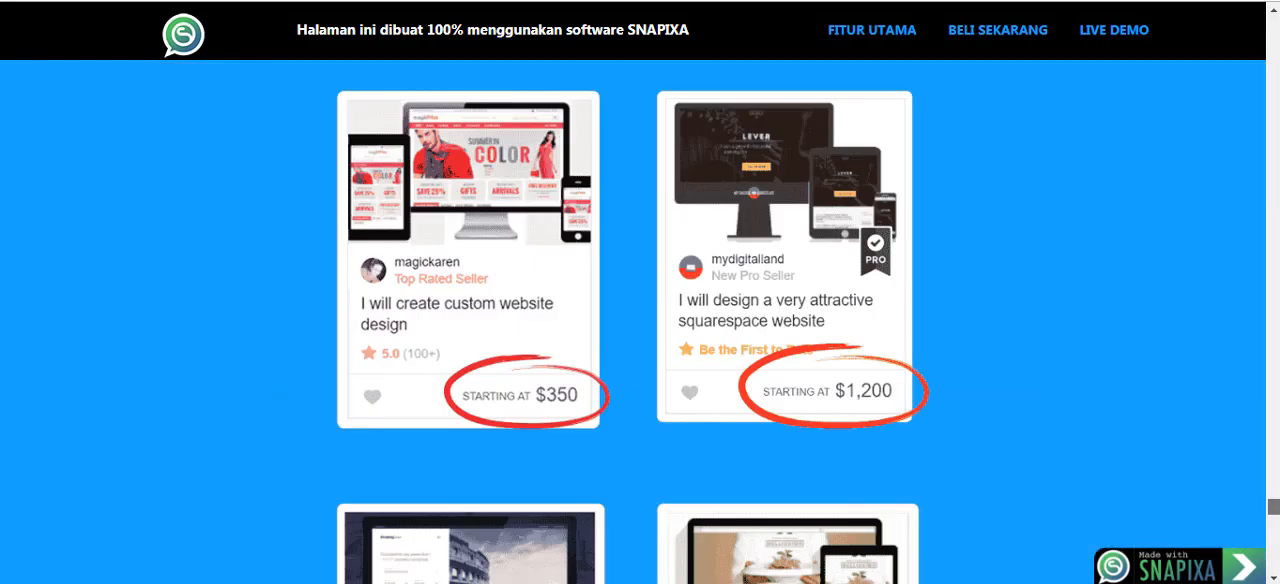
Look through the Snapixa sales page to its special deals, highlighting "3 BULAN", "Agency User" and "1 TAHUN" in the packages.
scroll(1037, 400, down, 15)
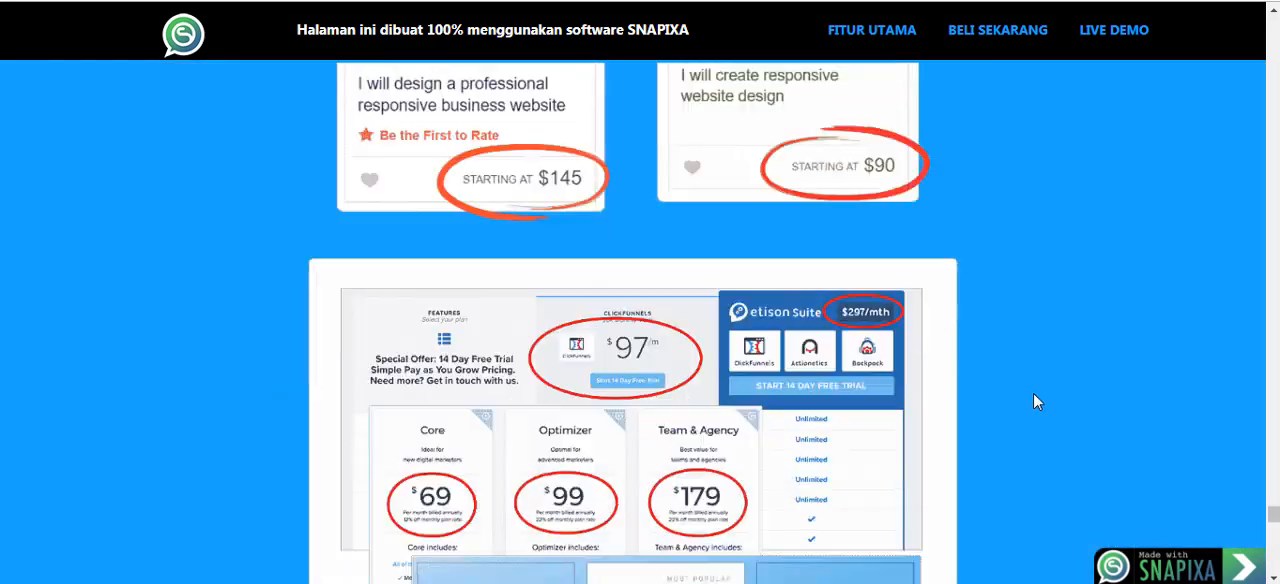
scroll(1022, 400, up, 4)
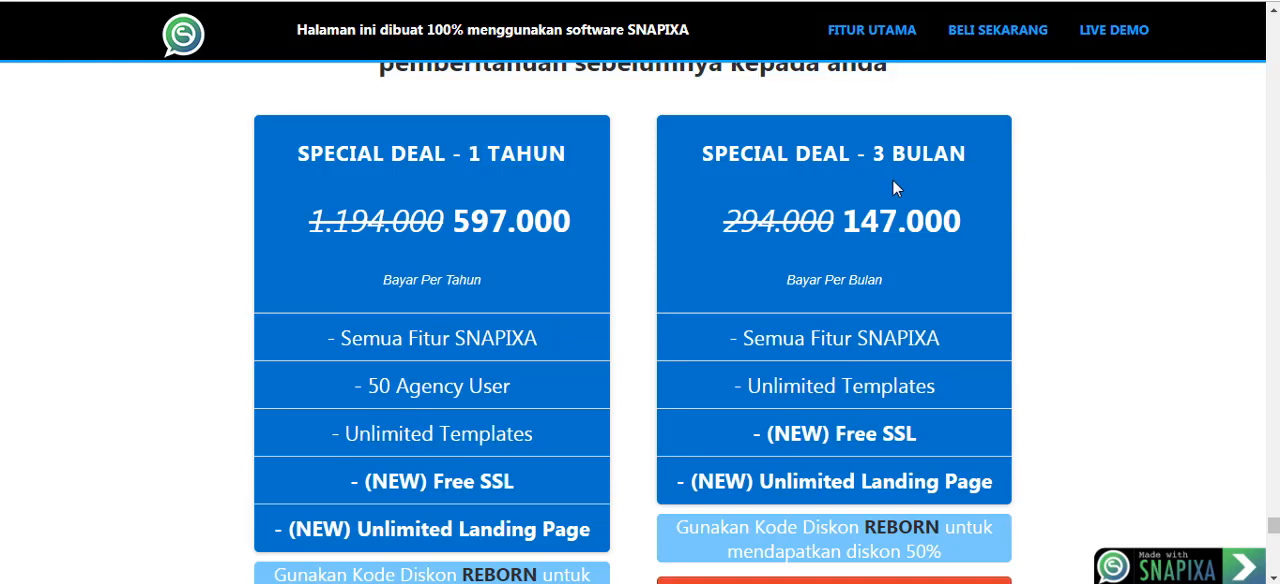
drag(881, 157, 965, 158)
scroll(1086, 256, down, 1)
scroll(1086, 256, down, 1)
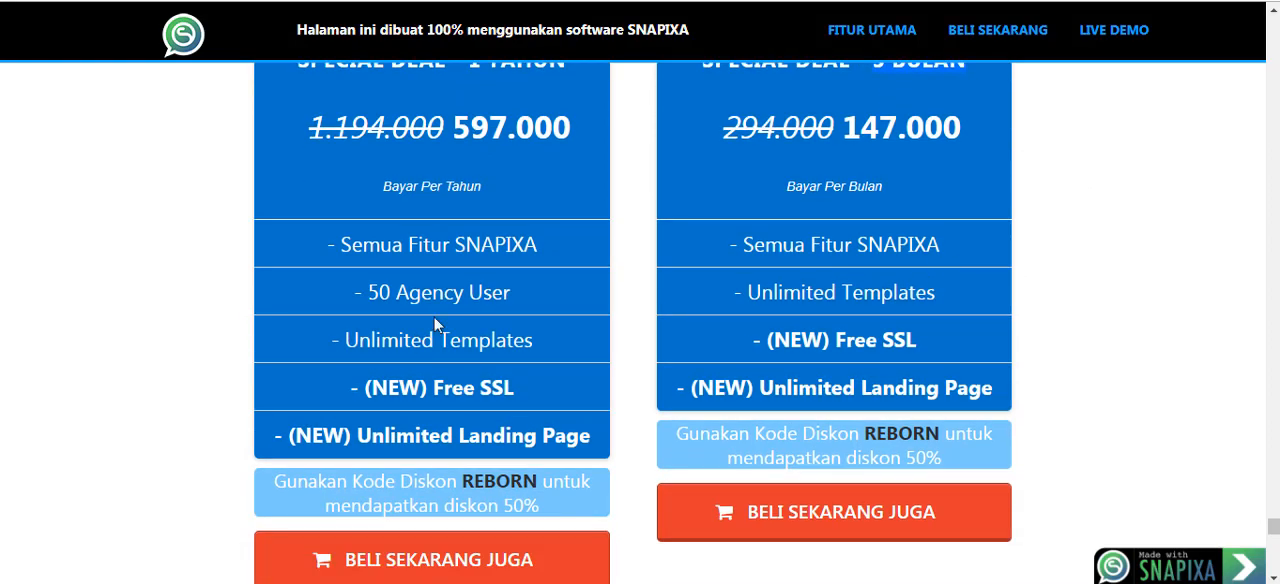
drag(403, 292, 521, 300)
scroll(466, 274, up, 1)
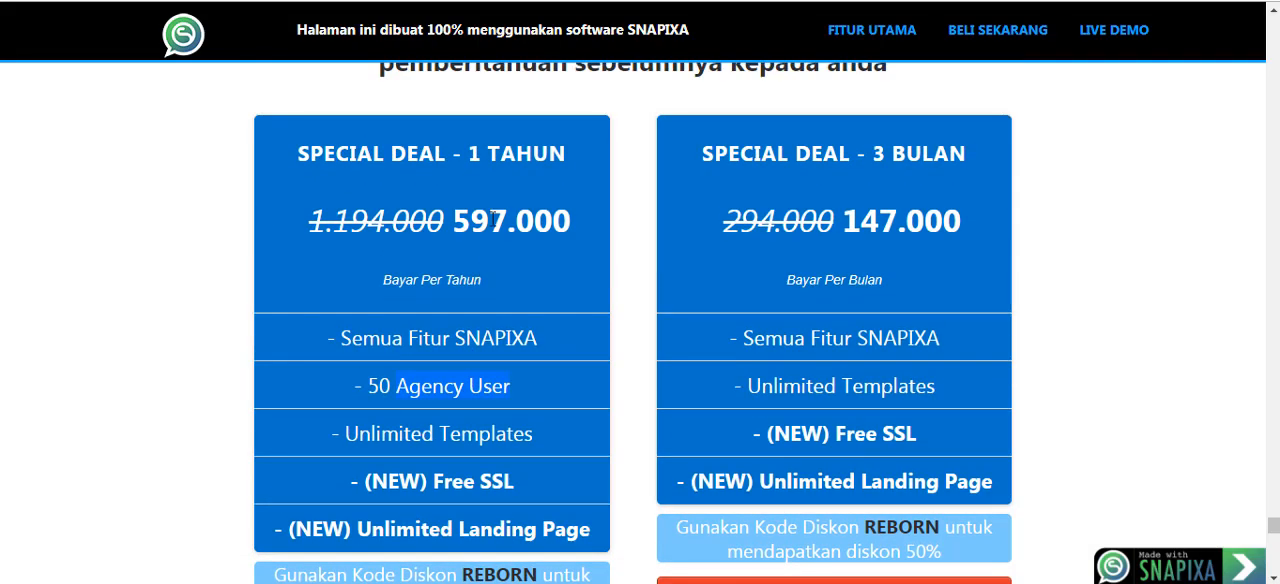
drag(474, 156, 566, 163)
click(615, 242)
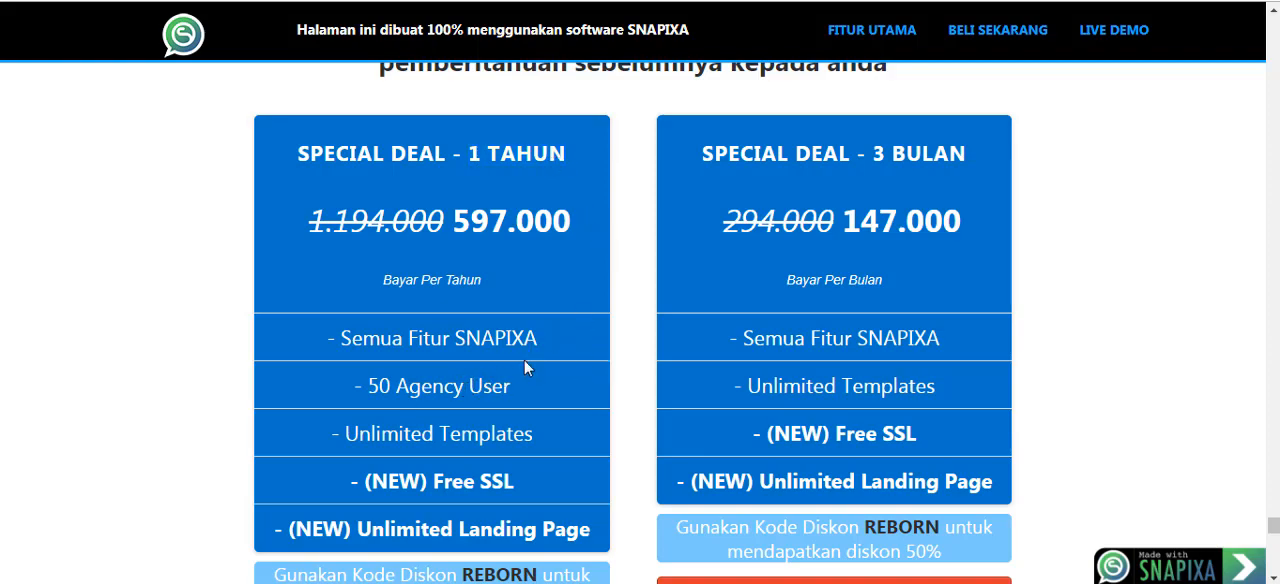
View the deals' discount code notes and purchase options, and the comparison of SNAPIXA 2.0 with SNAPIXA 1.0.
scroll(571, 370, down, 2)
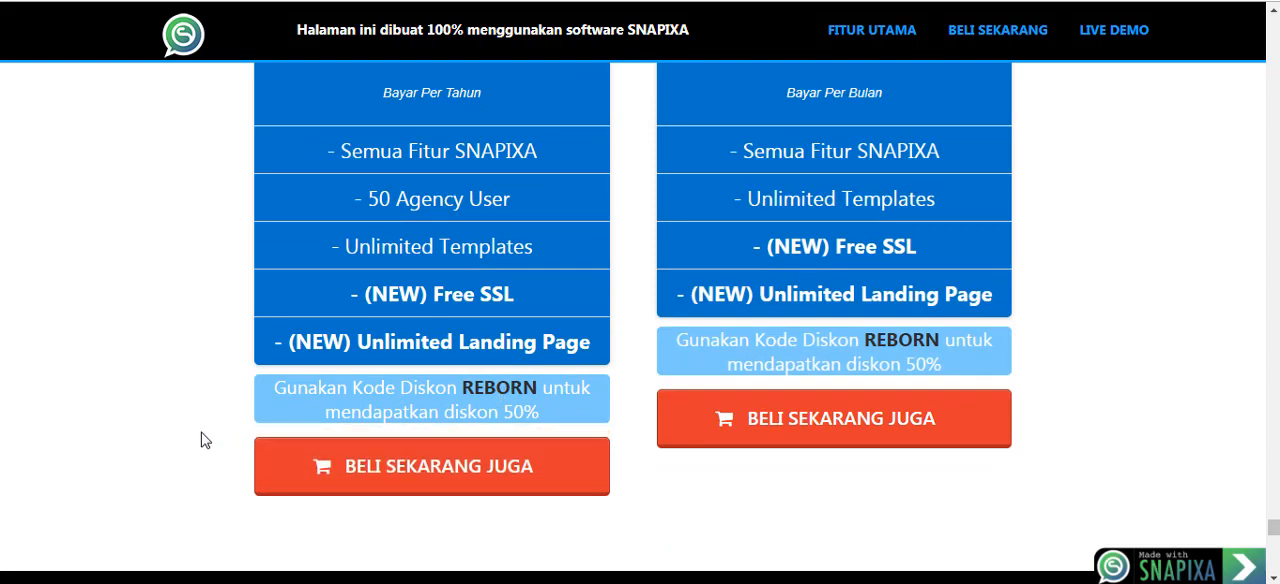
scroll(192, 402, down, 4)
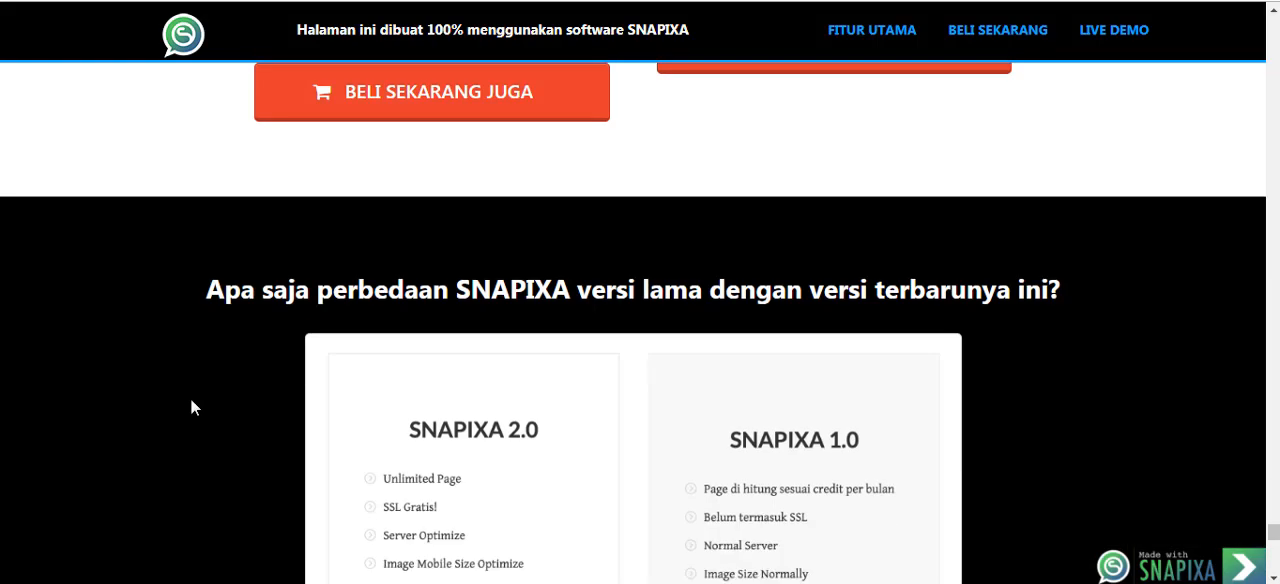
scroll(193, 404, up, 3)
scroll(191, 397, down, 5)
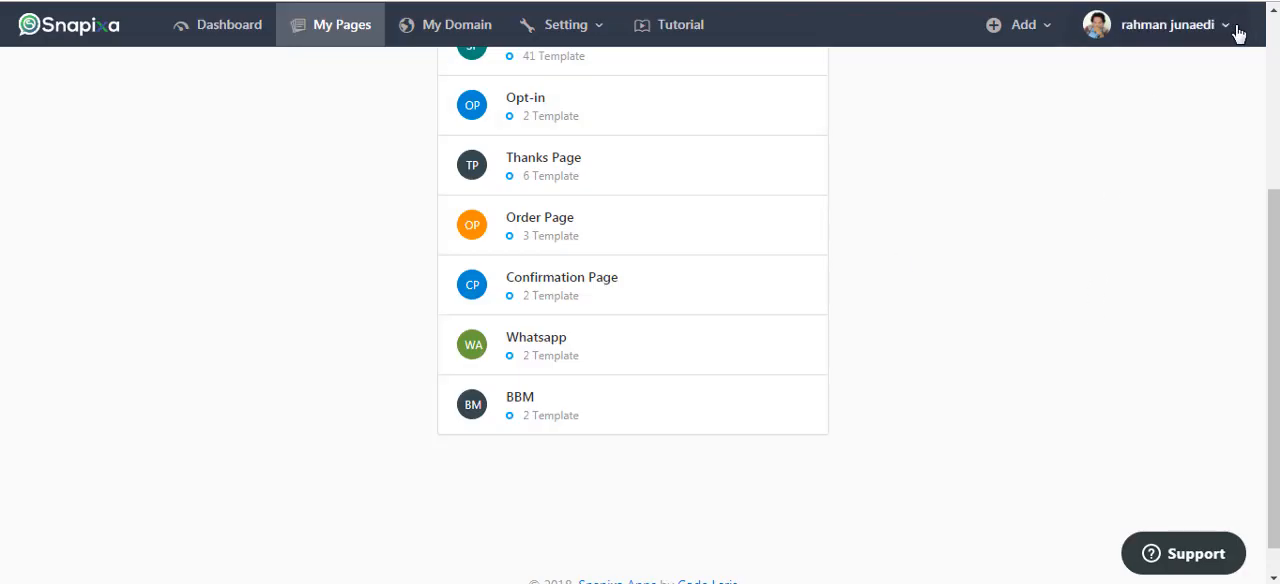
Open My Balance in the Snapixa account and highlight the date of the "Addition point" entry in the balance history.
click(1236, 36)
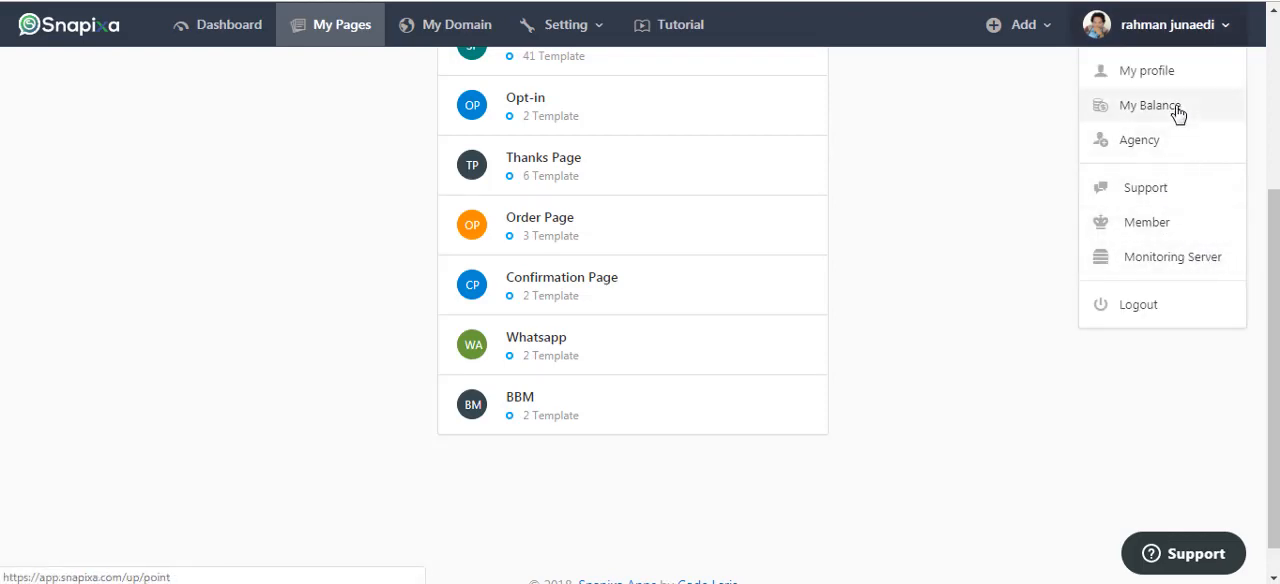
click(1178, 114)
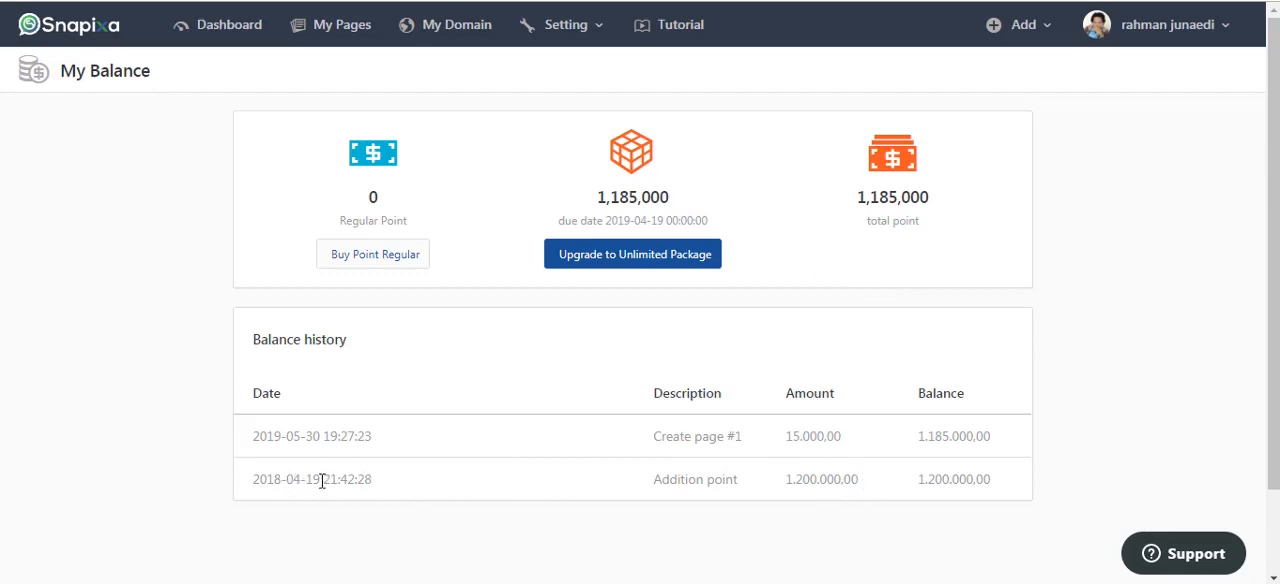
mouse_move(322, 481)
mouse_down()
mouse_move(262, 483)
mouse_move(320, 497)
mouse_up()
click(240, 515)
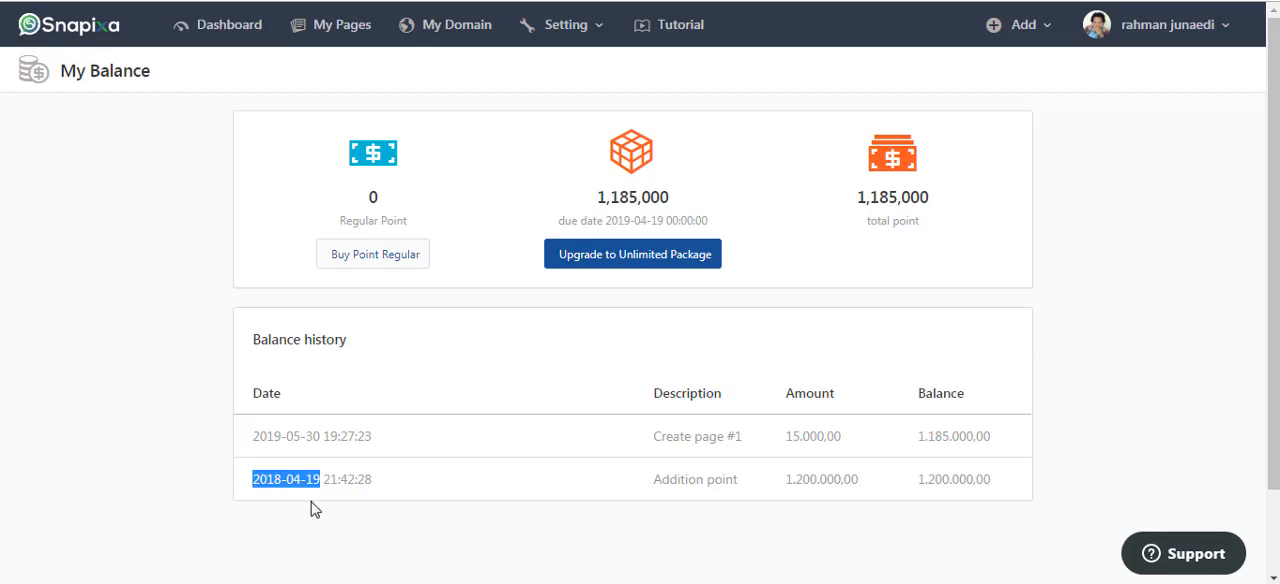
click(310, 506)
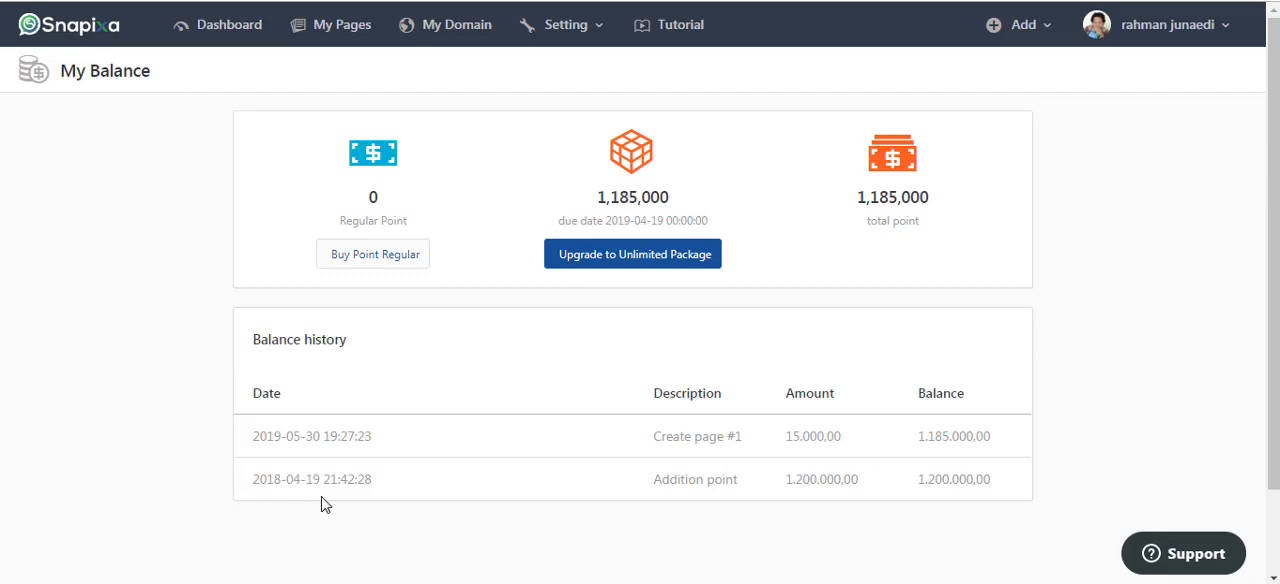
Highlight the "Addition point" date in the balance history, and read the review article's "CUSTOM LINK & BRANDING" section, highlighting its heading.
drag(320, 483, 266, 531)
click(269, 536)
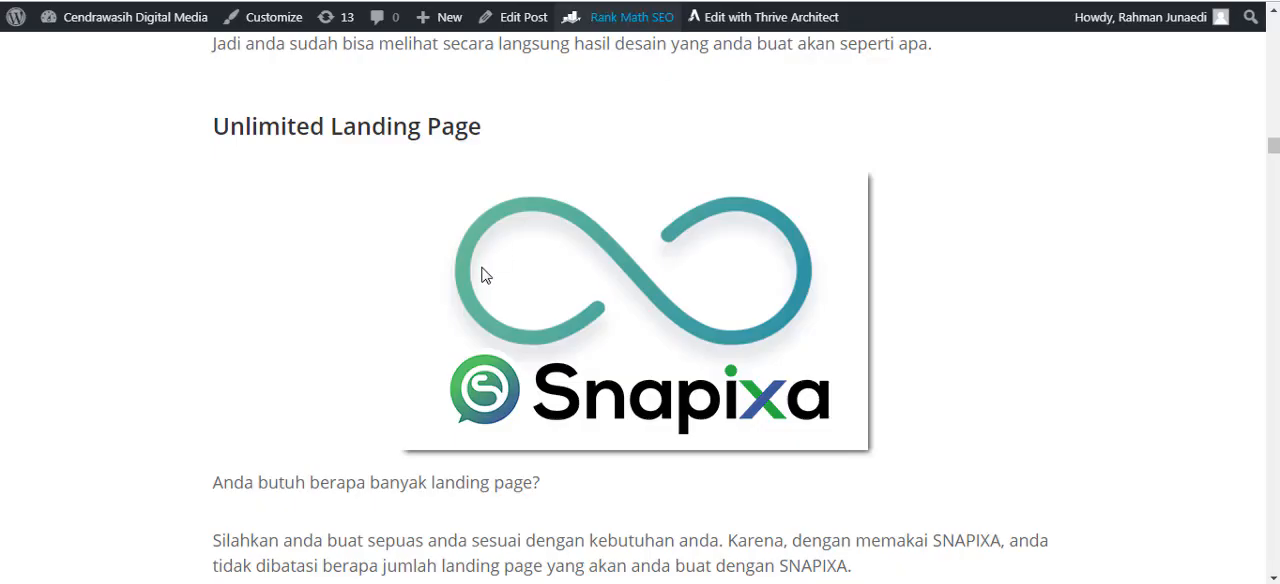
scroll(467, 316, down, 4)
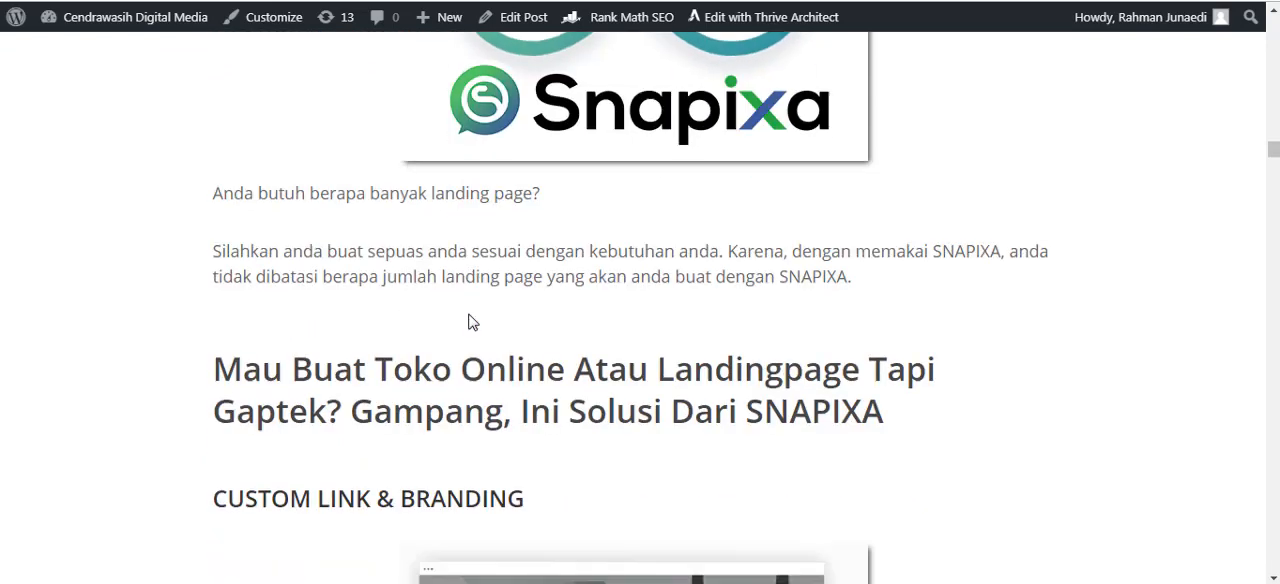
scroll(467, 316, down, 2)
scroll(329, 303, down, 1)
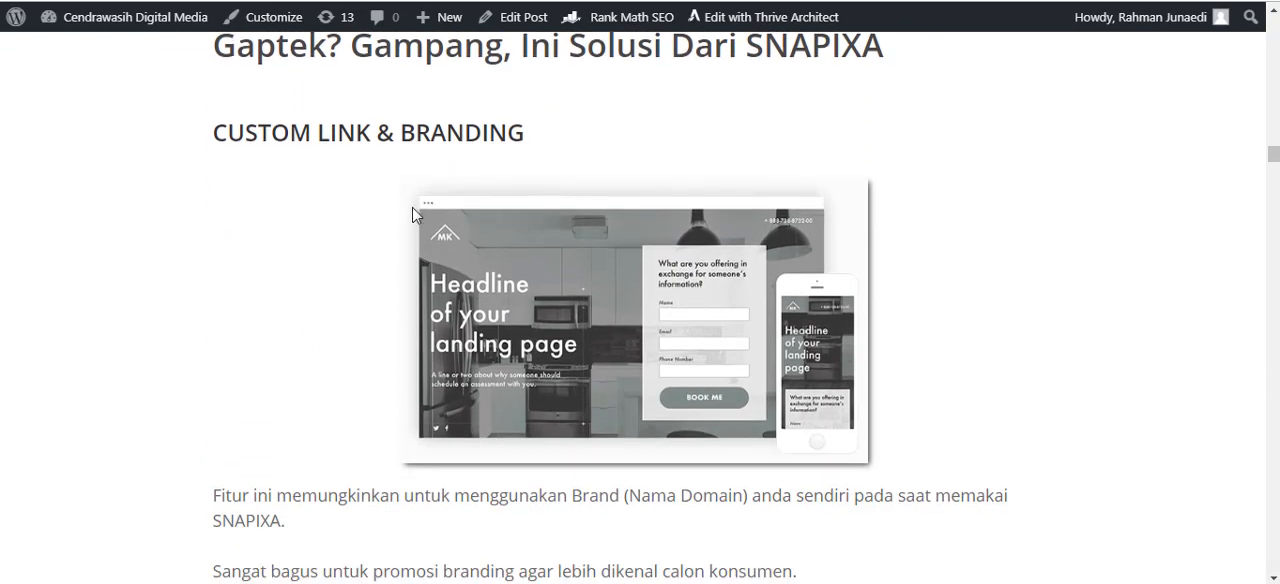
drag(234, 140, 454, 136)
click(563, 137)
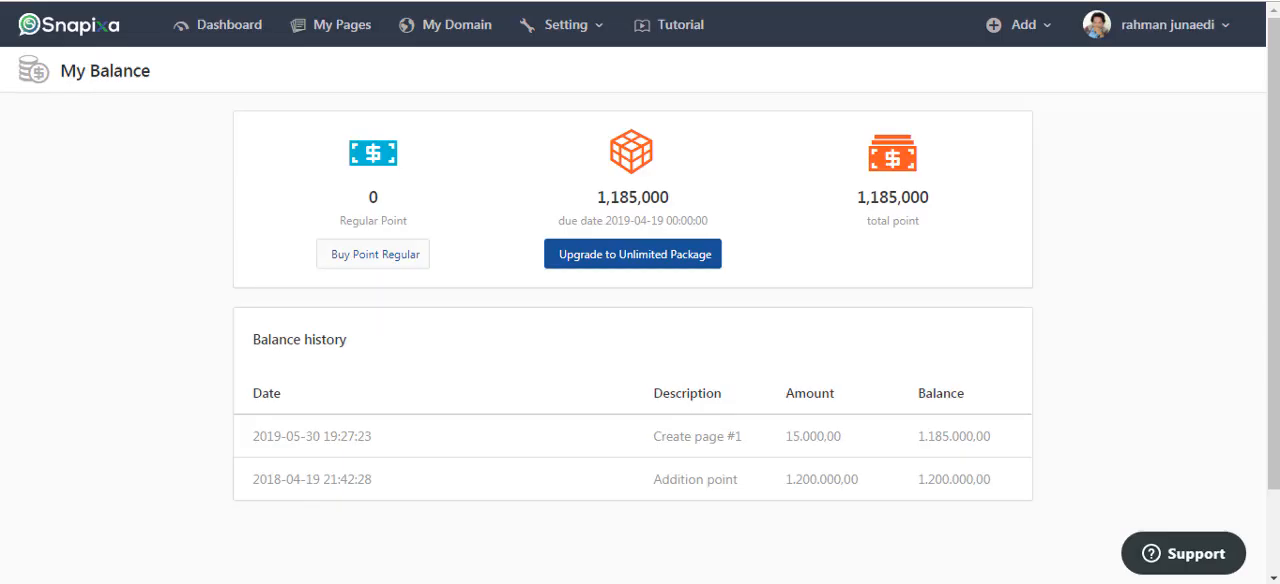
View the My Domain page in the Snapixa account and the form for adding a new domain.
click(477, 30)
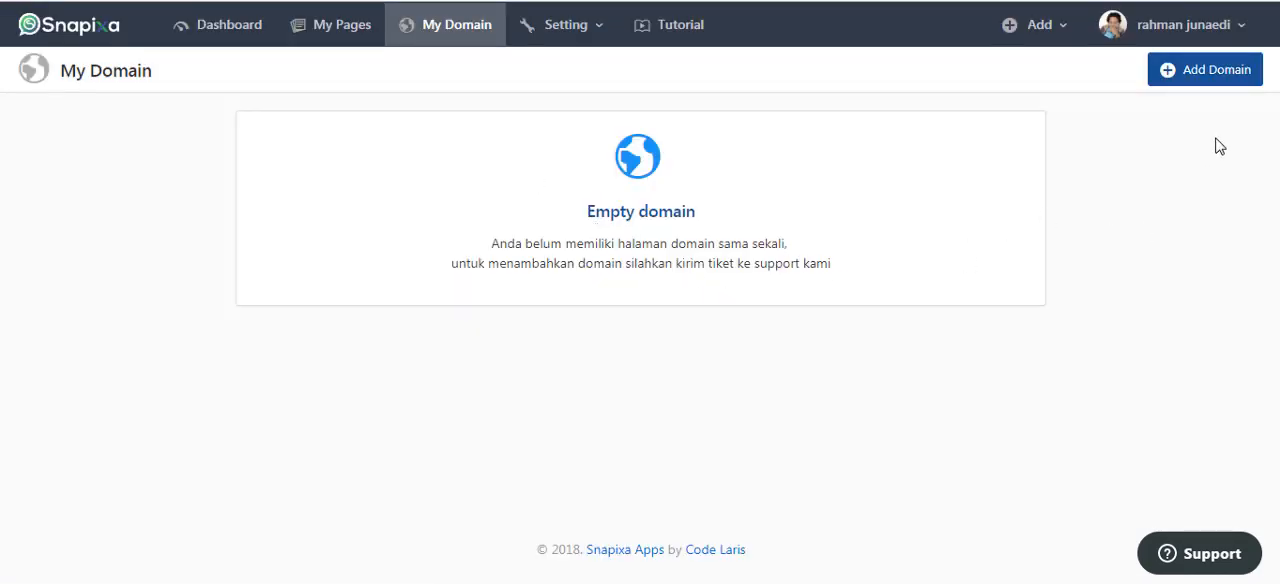
click(1197, 79)
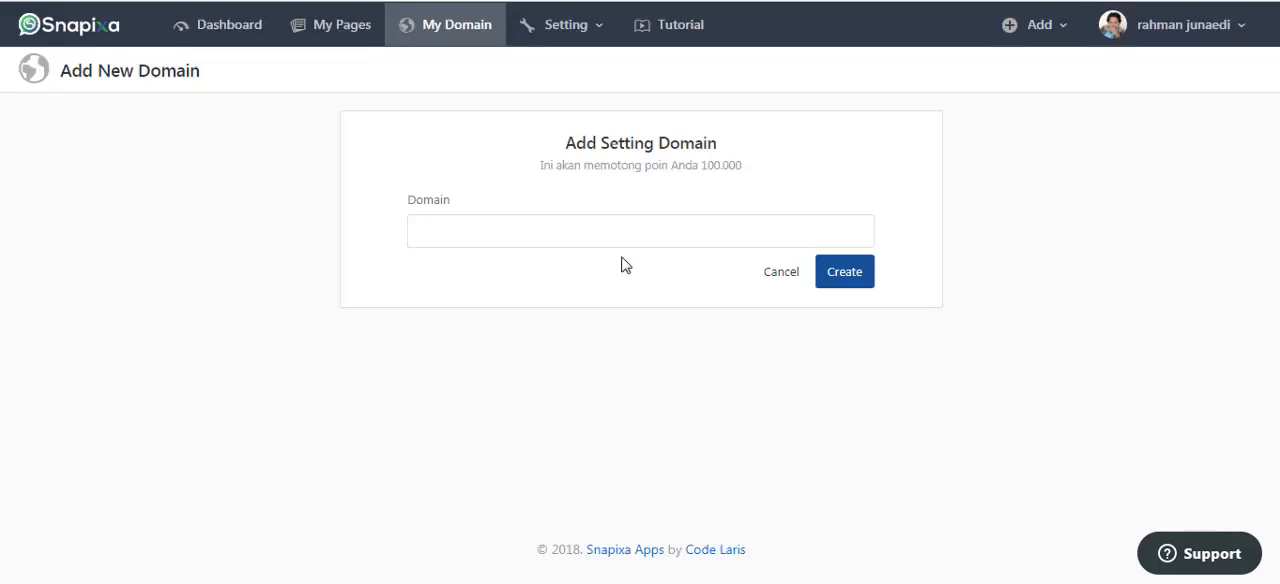
click(505, 237)
click(200, 385)
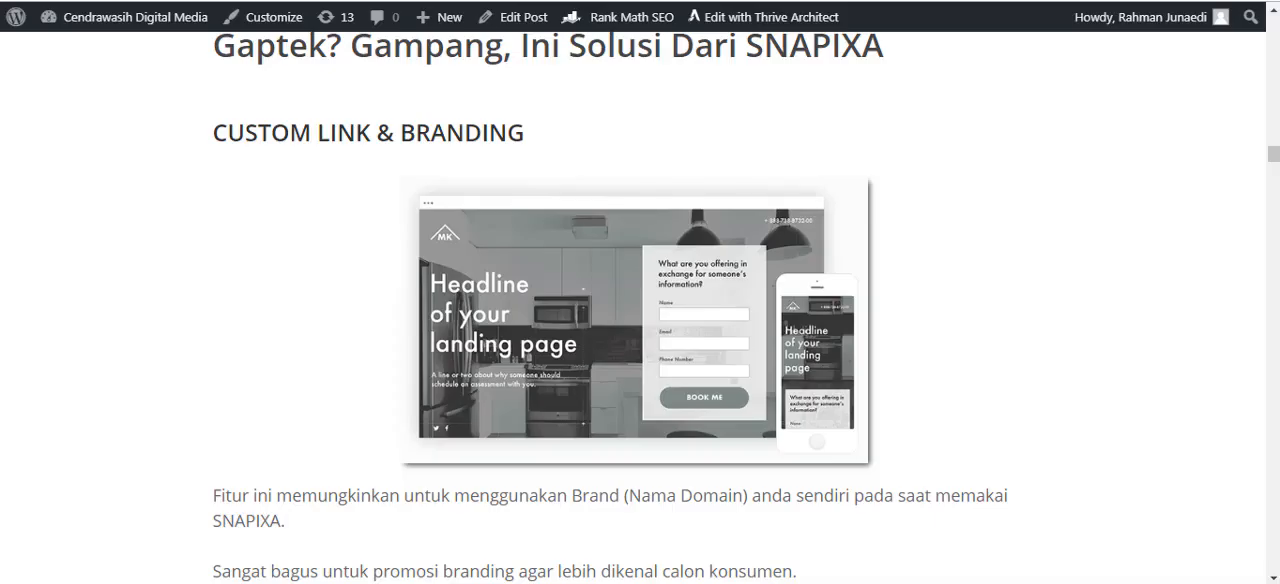
Return to the review article and highlight parts of the "EXCLUSIVE LOCAL MARKETER" heading.
scroll(976, 176, down, 1)
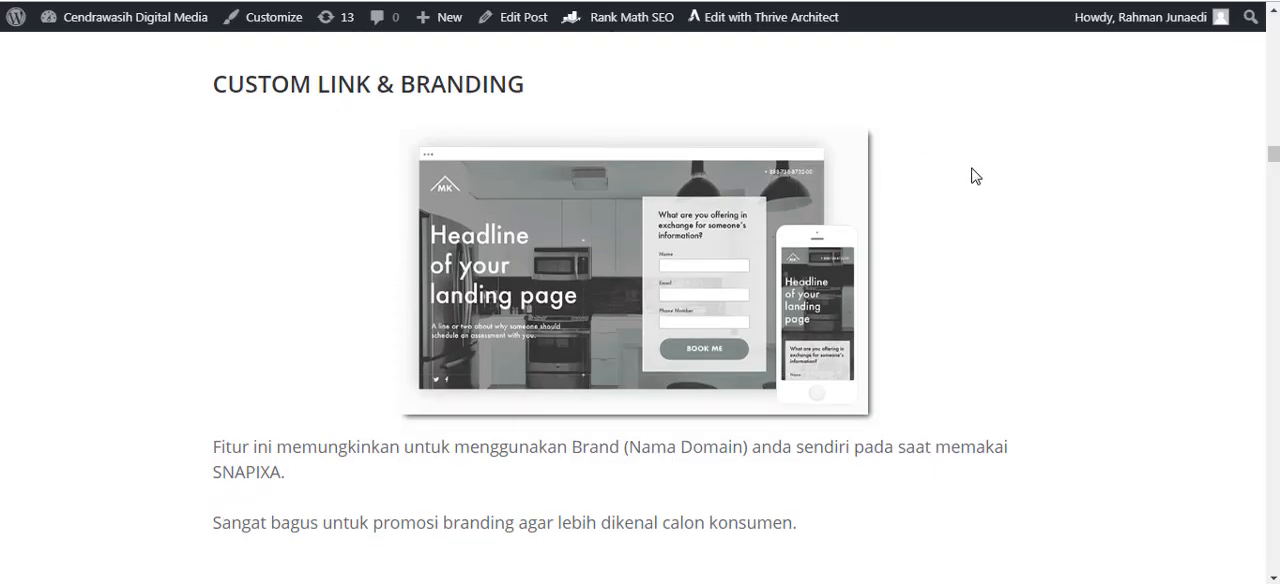
scroll(971, 176, down, 5)
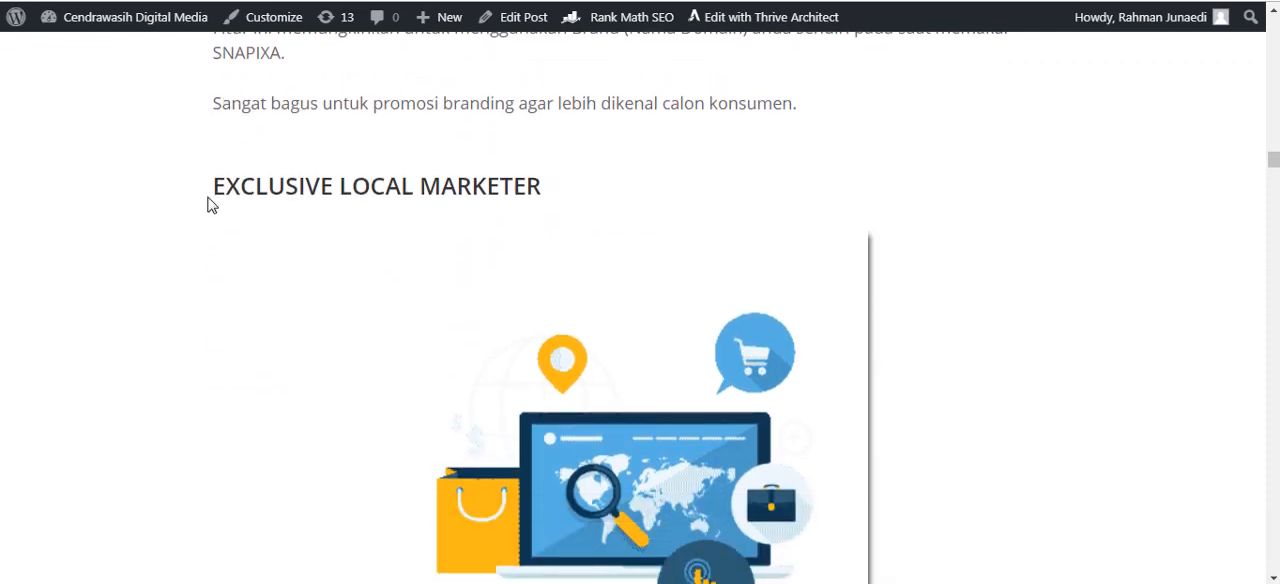
drag(545, 197, 181, 255)
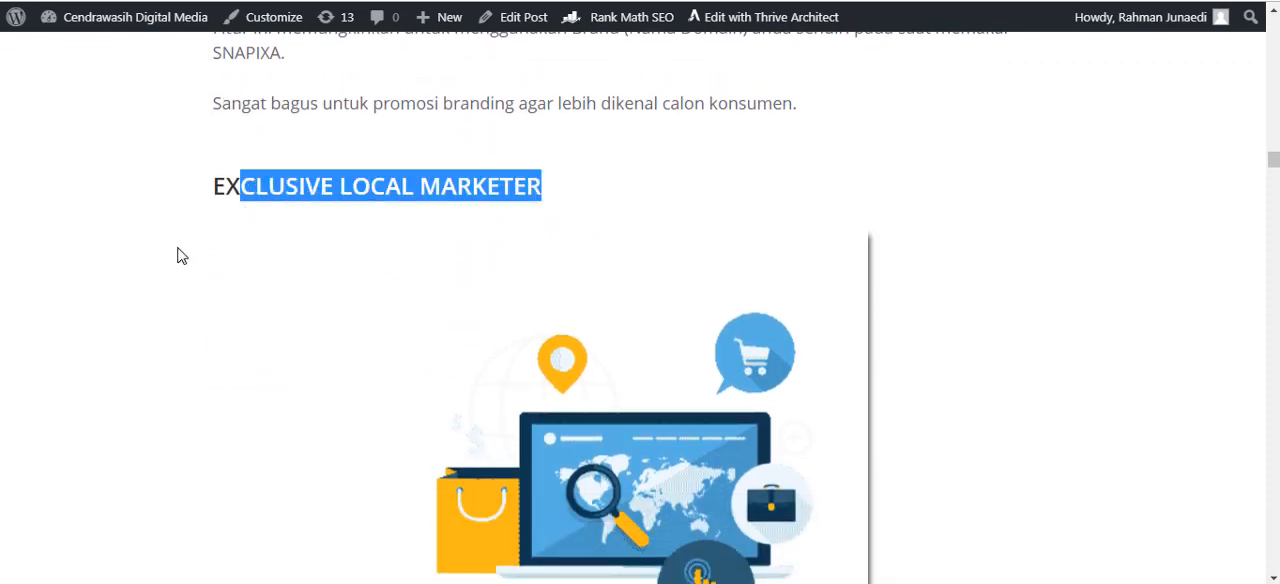
click(183, 256)
drag(364, 201, 424, 200)
scroll(886, 321, down, 4)
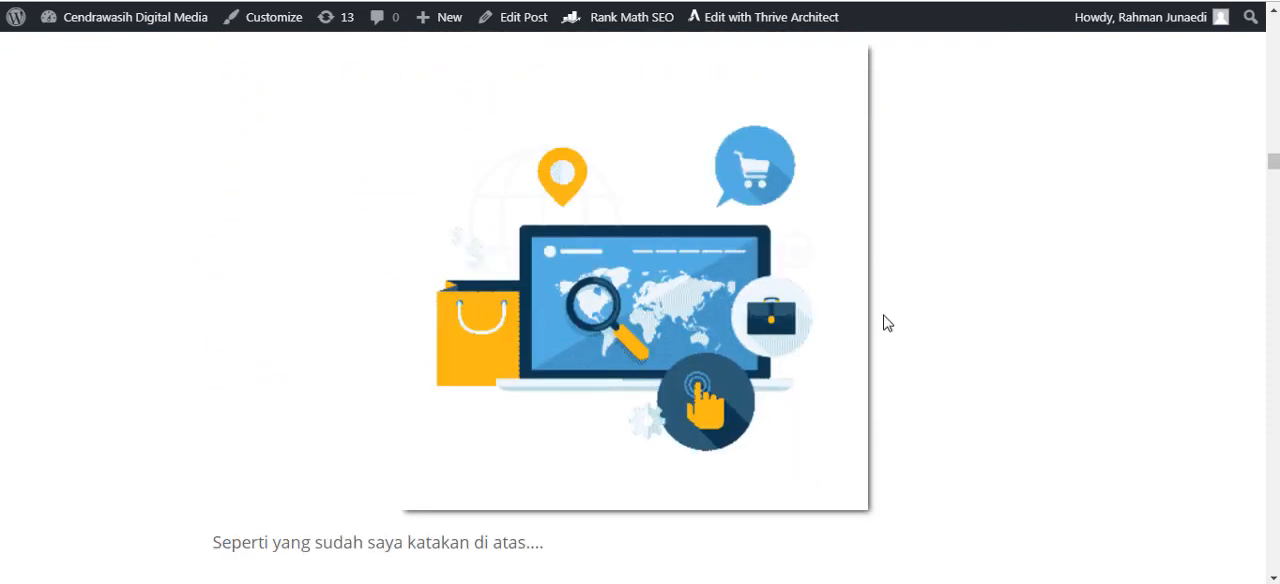
Read the local marketer section's feature text, highlighting "lokal" and parts of the "Facebook Pixel Event dan Retargeting" sentence.
scroll(380, 497, down, 1)
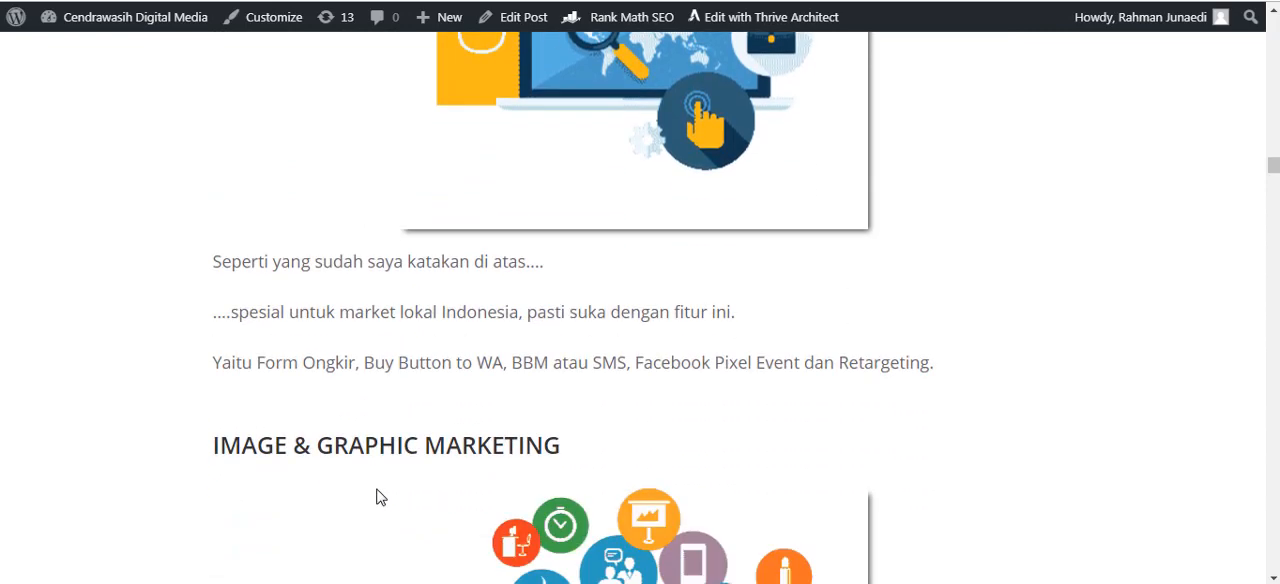
drag(403, 318, 433, 315)
click(459, 342)
drag(751, 361, 818, 363)
drag(931, 362, 906, 362)
scroll(1025, 361, down, 1)
click(977, 337)
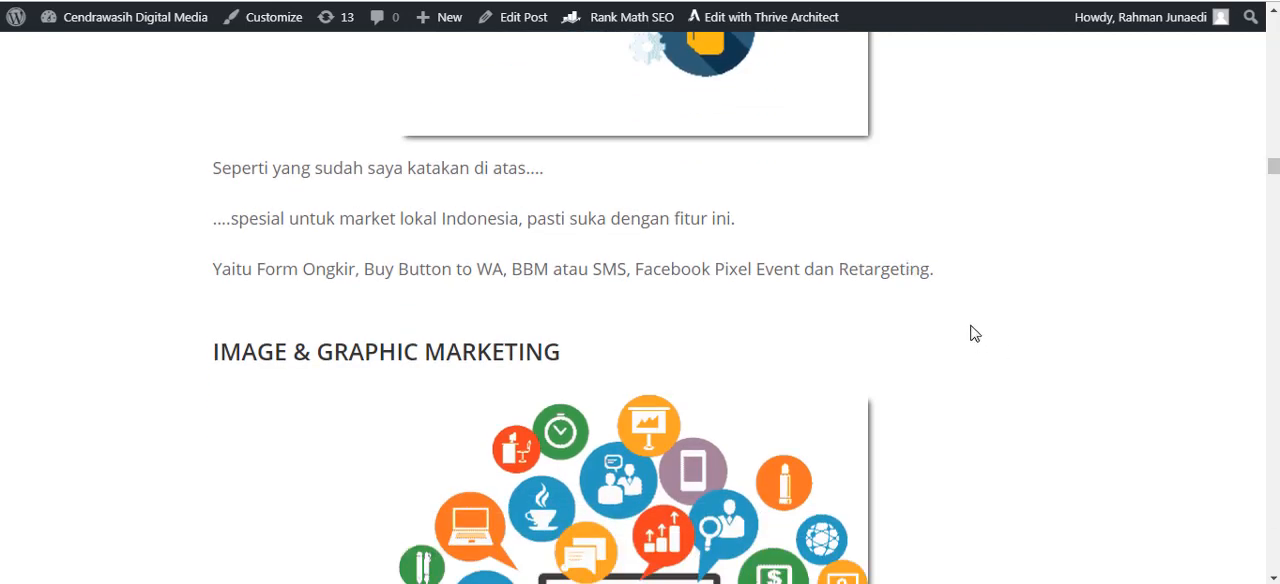
drag(955, 275, 850, 264)
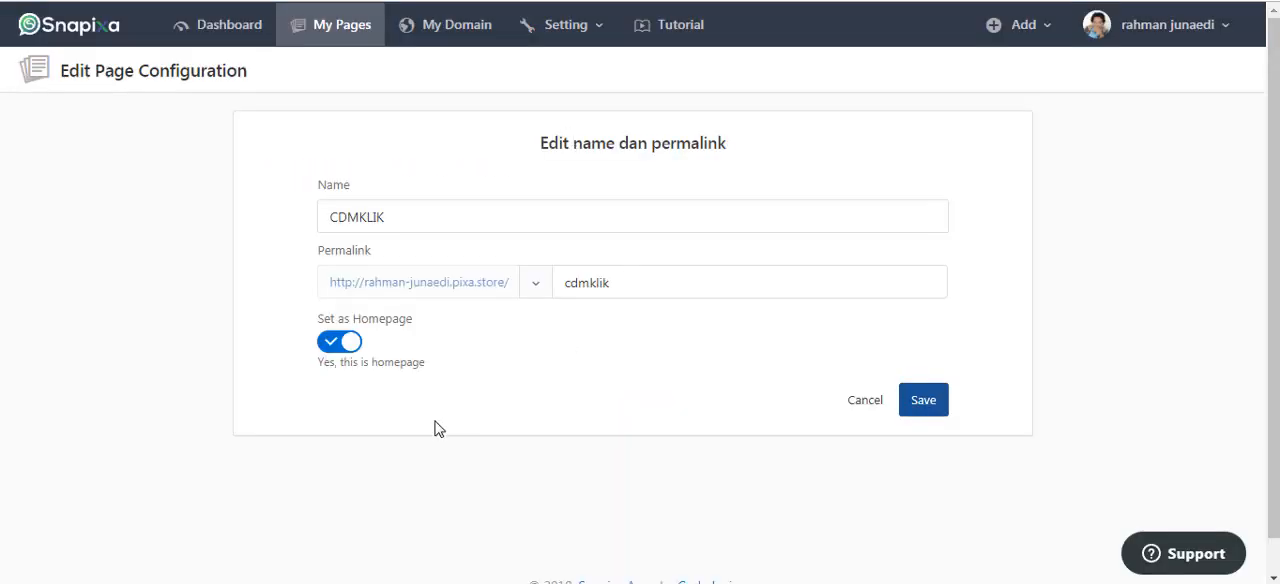
Open the CDMKLIK page from the Snapixa account's page list in the design editor.
click(296, 1)
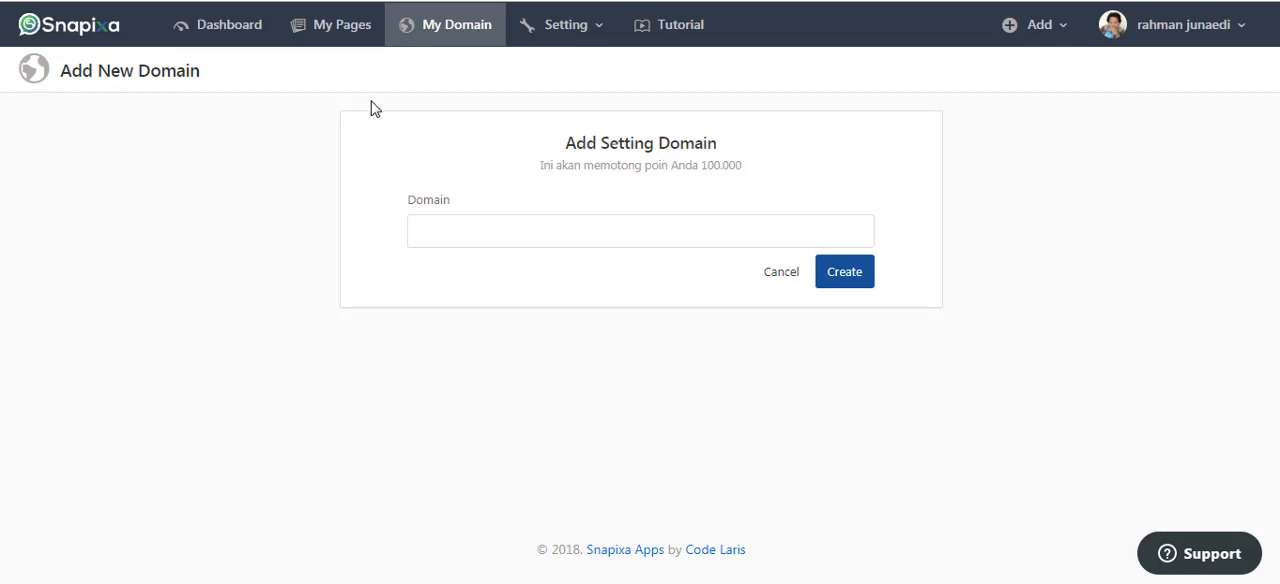
click(306, 36)
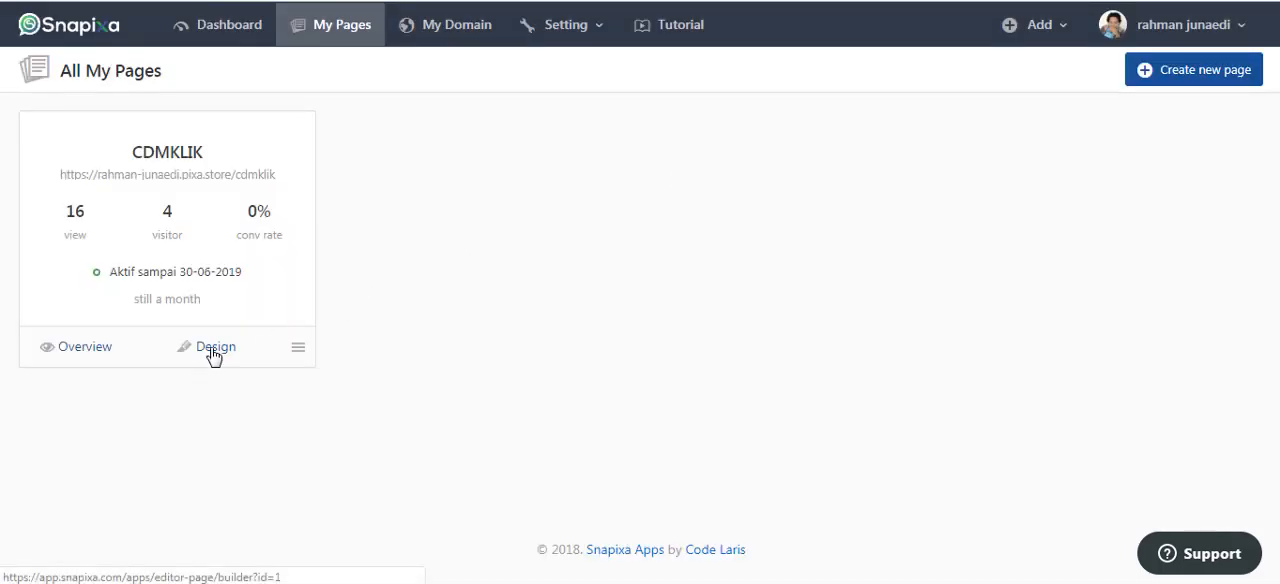
click(213, 350)
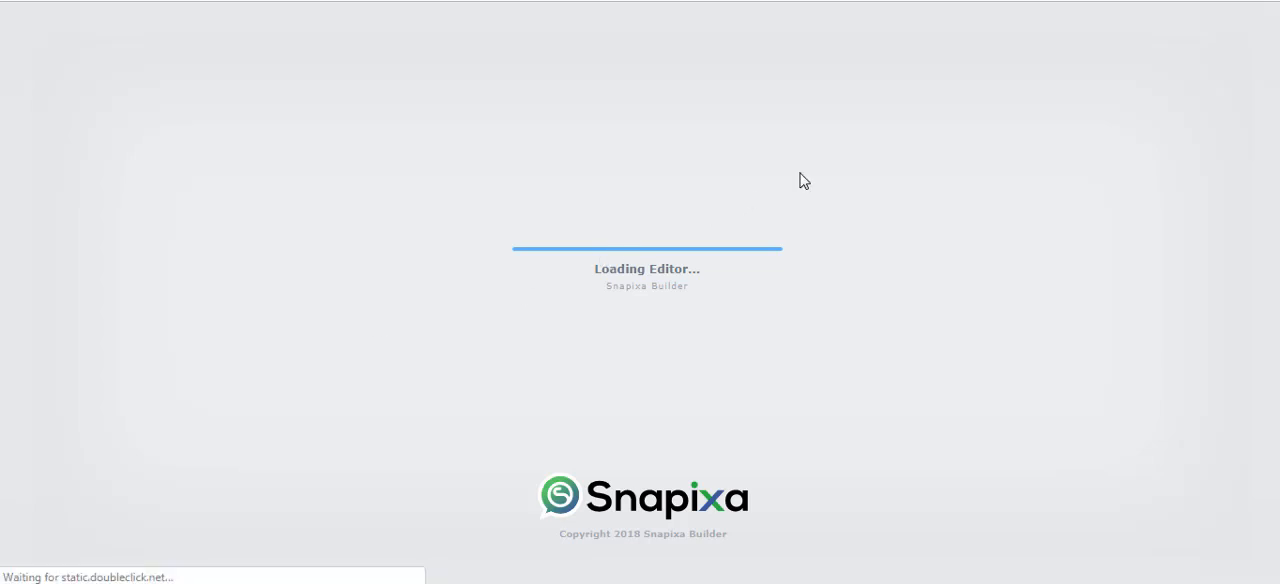
Look through the CDMKLIK page's sections in the editor down to the feature grid image with "Cloud Base App" and "Split Testing".
scroll(820, 298, down, 3)
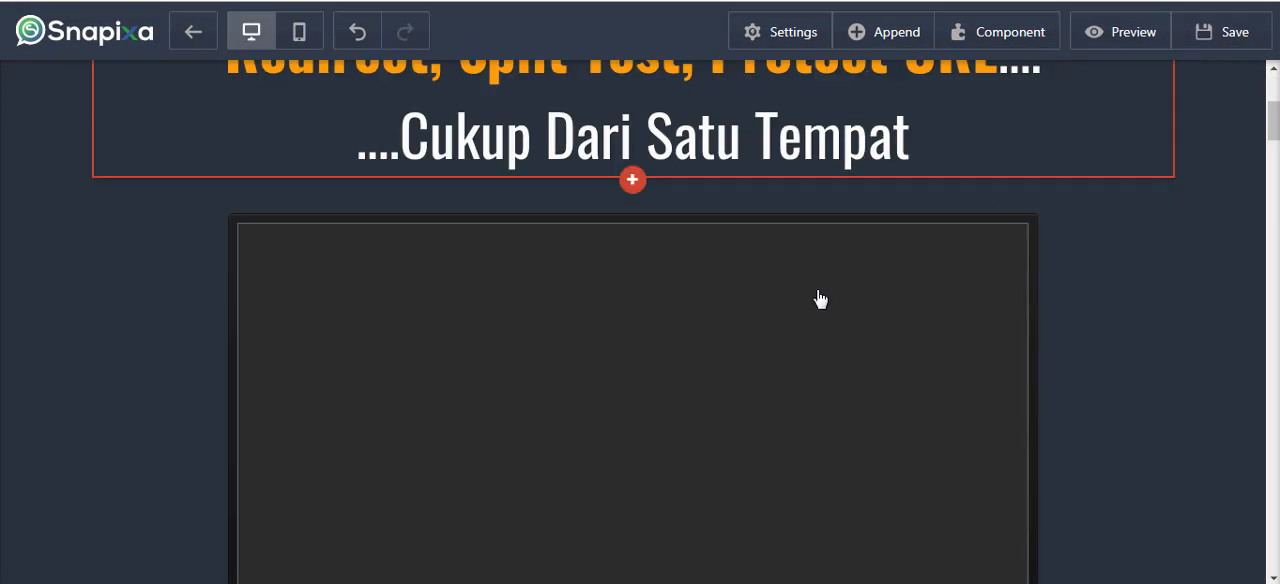
scroll(820, 298, down, 10)
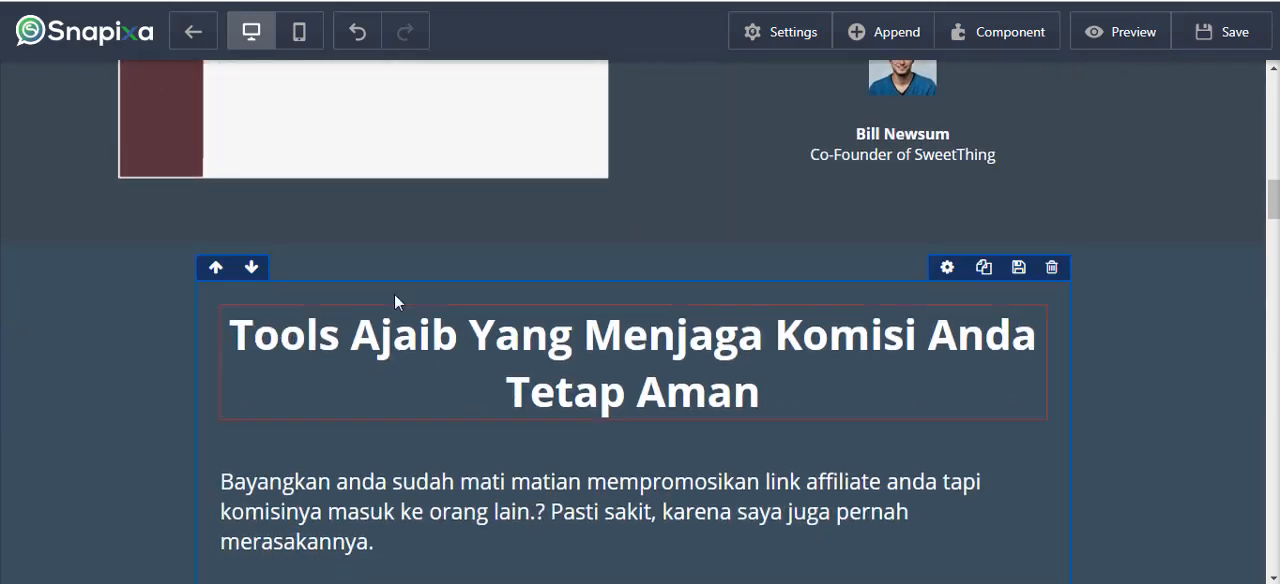
scroll(580, 350, down, 10)
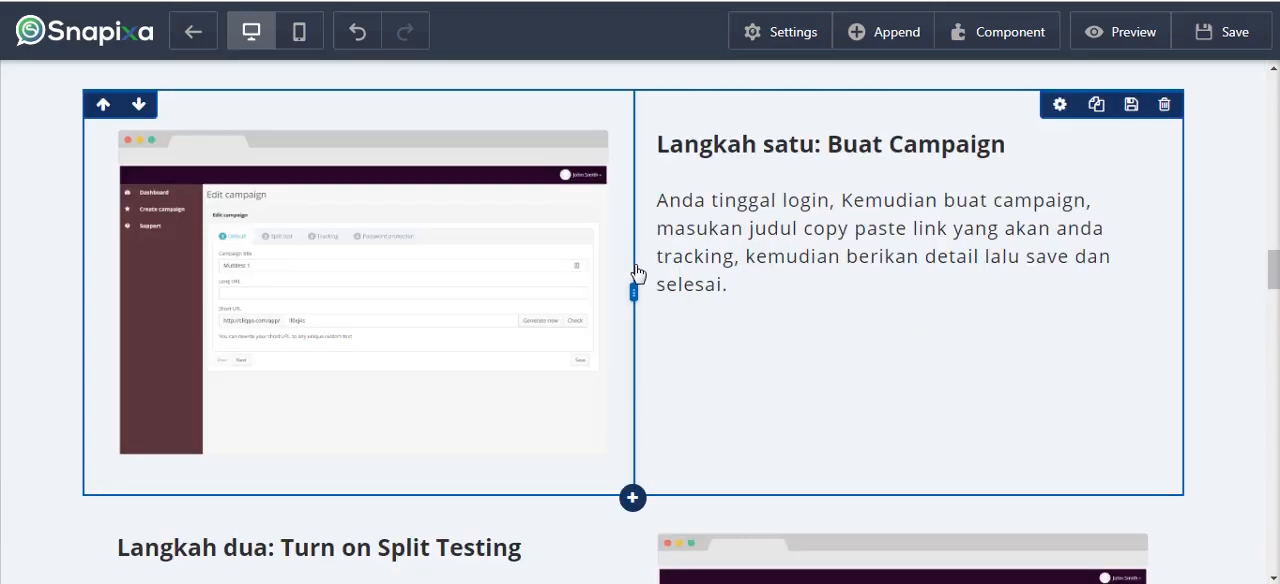
scroll(620, 265, down, 12)
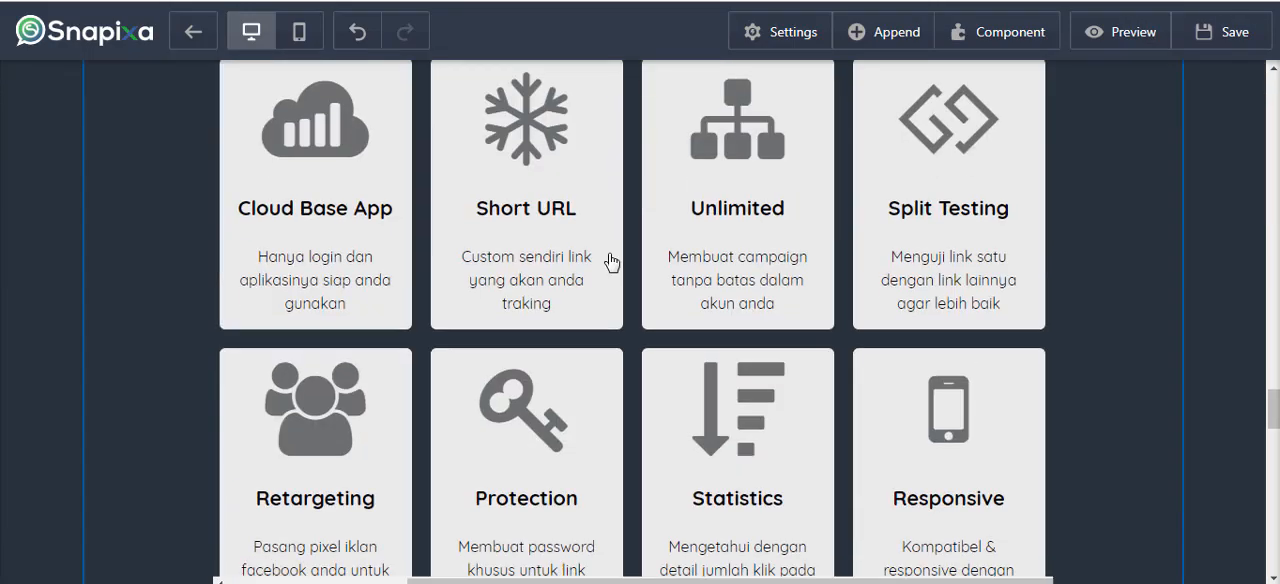
scroll(612, 262, down, 4)
scroll(614, 260, up, 5)
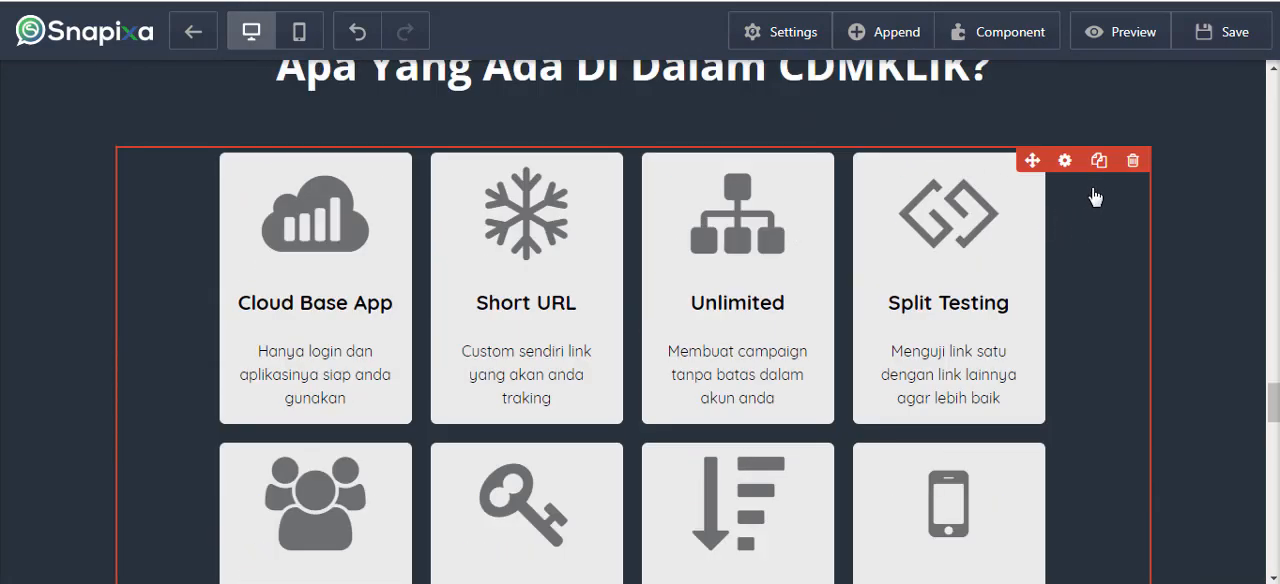
scroll(692, 300, down, 1)
scroll(692, 300, down, 5)
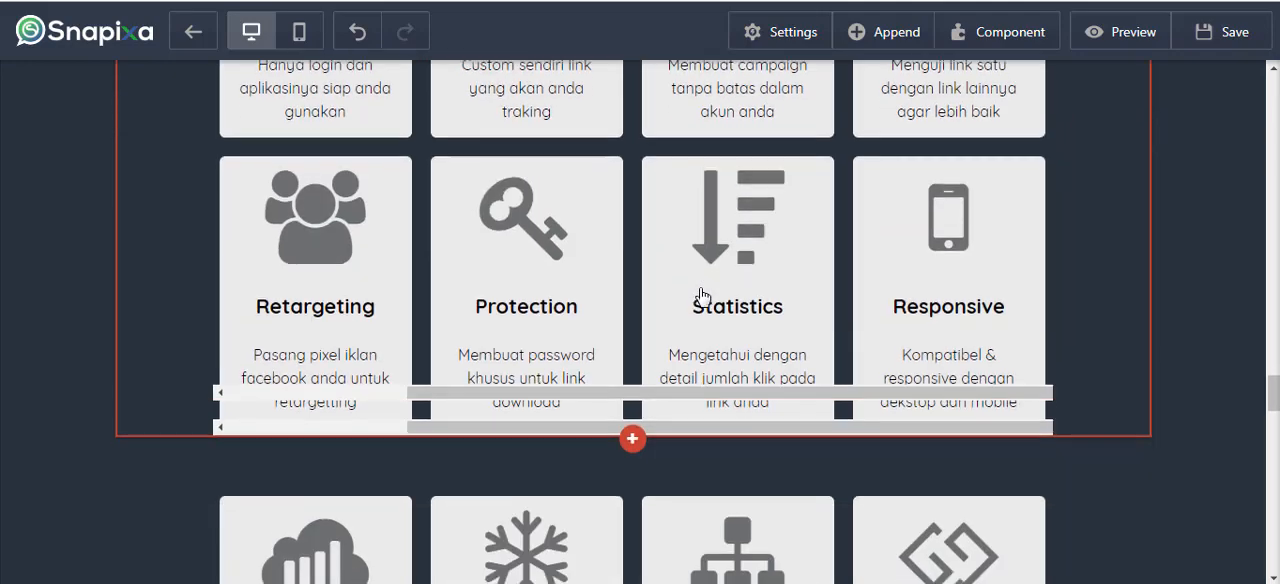
Open the settings of the feature grid image and bring up the image library for its source.
click(1116, 258)
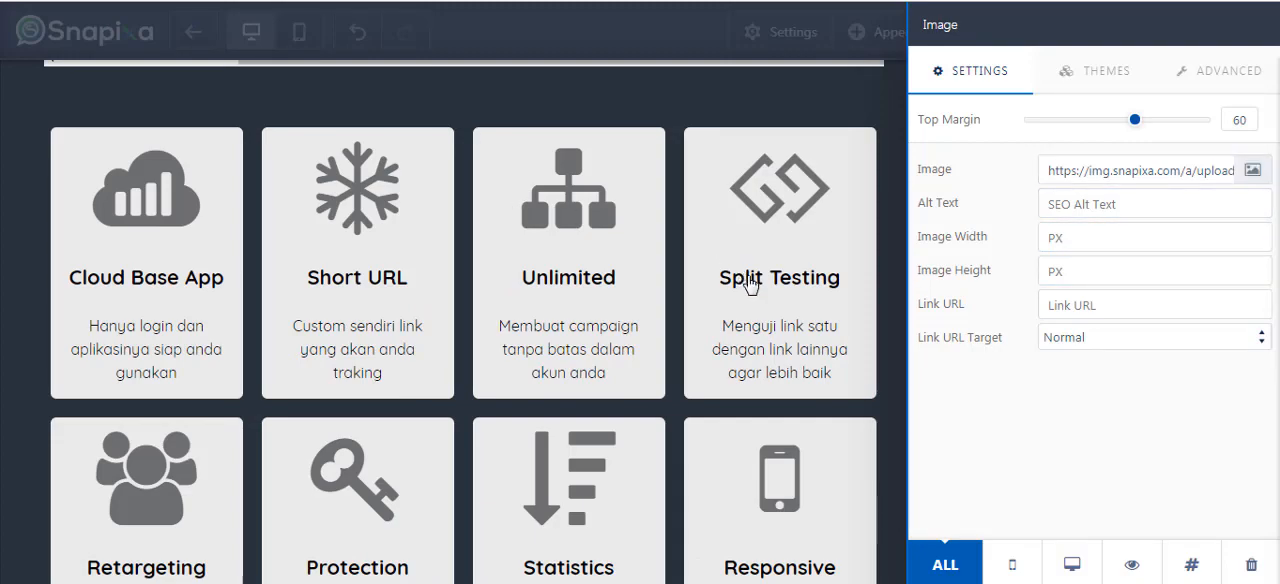
click(846, 360)
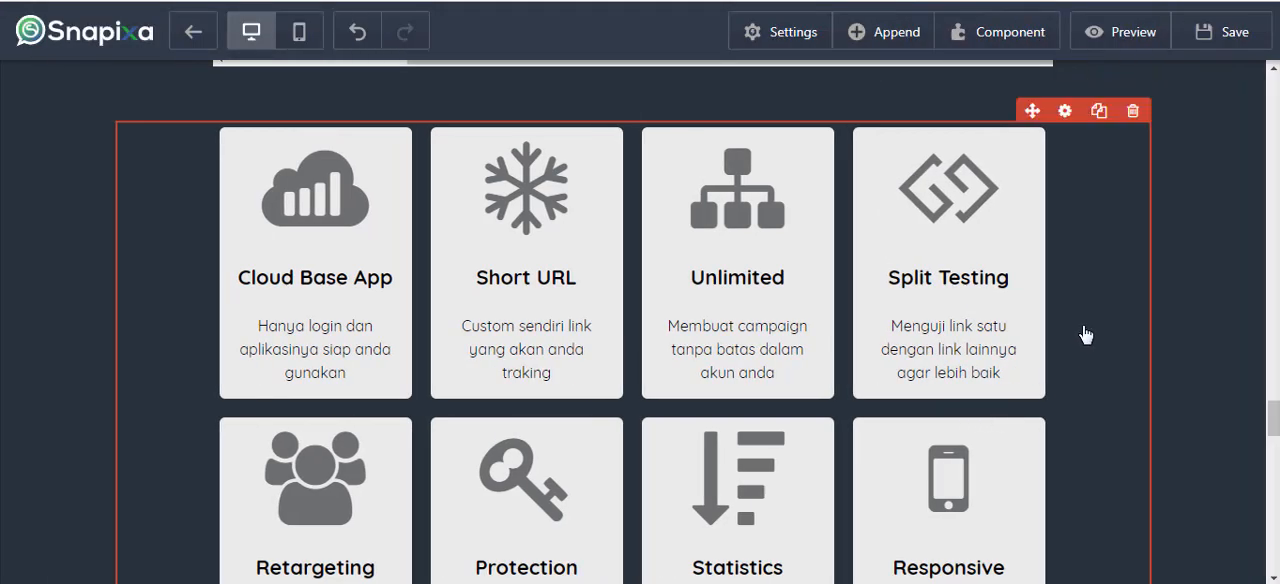
click(1086, 334)
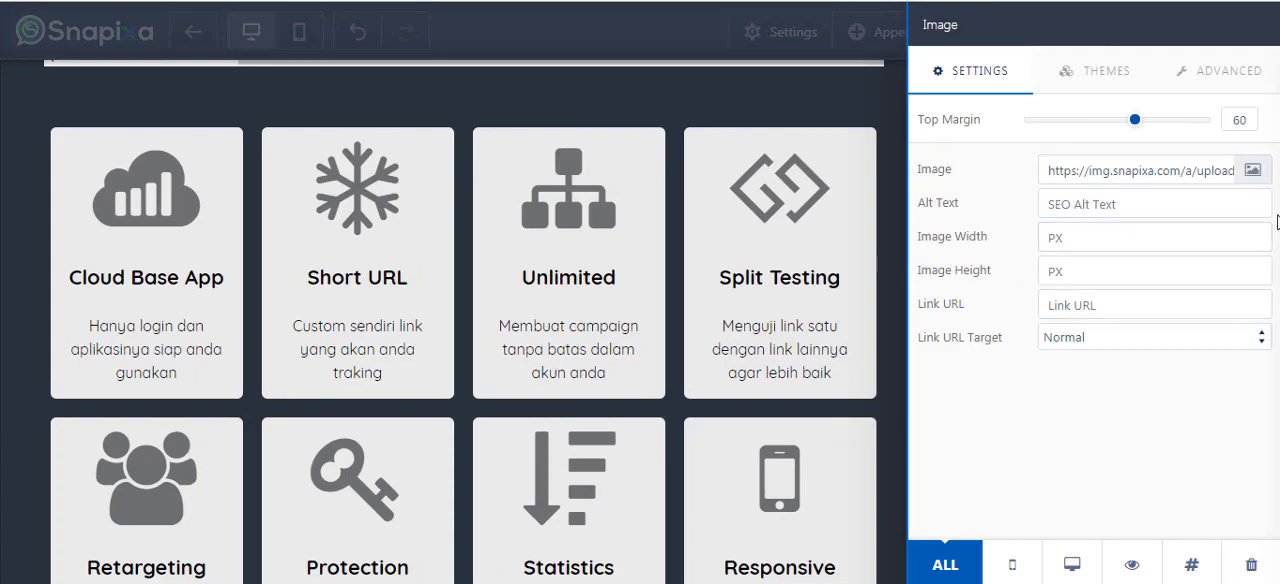
click(1255, 174)
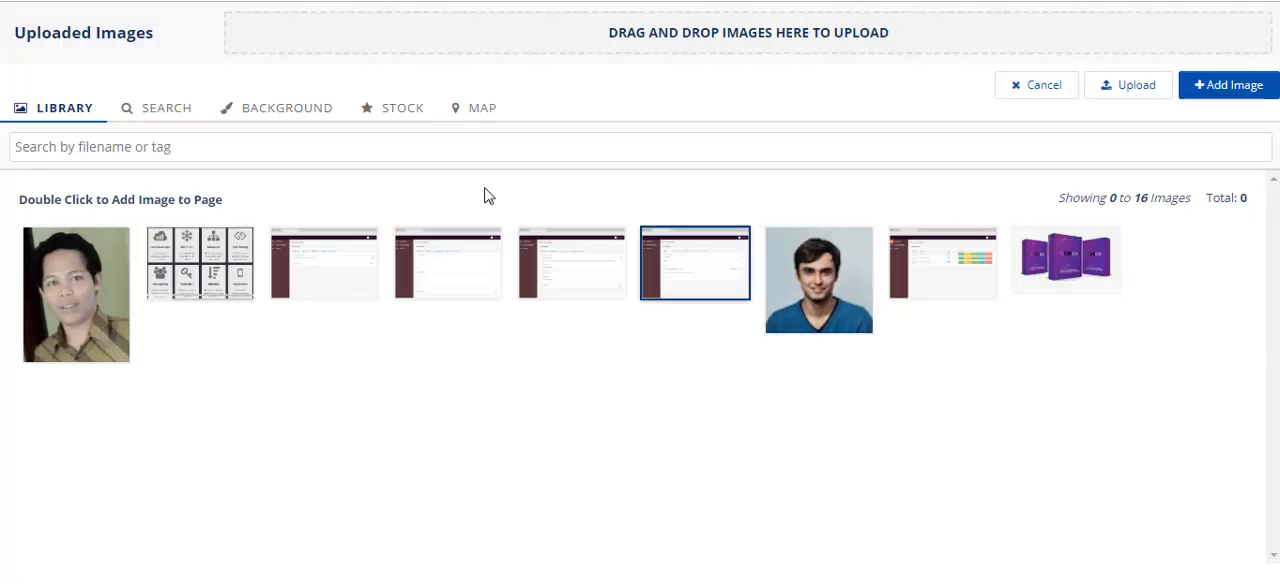
Search Pixabay for "background" images and look through the results.
click(184, 114)
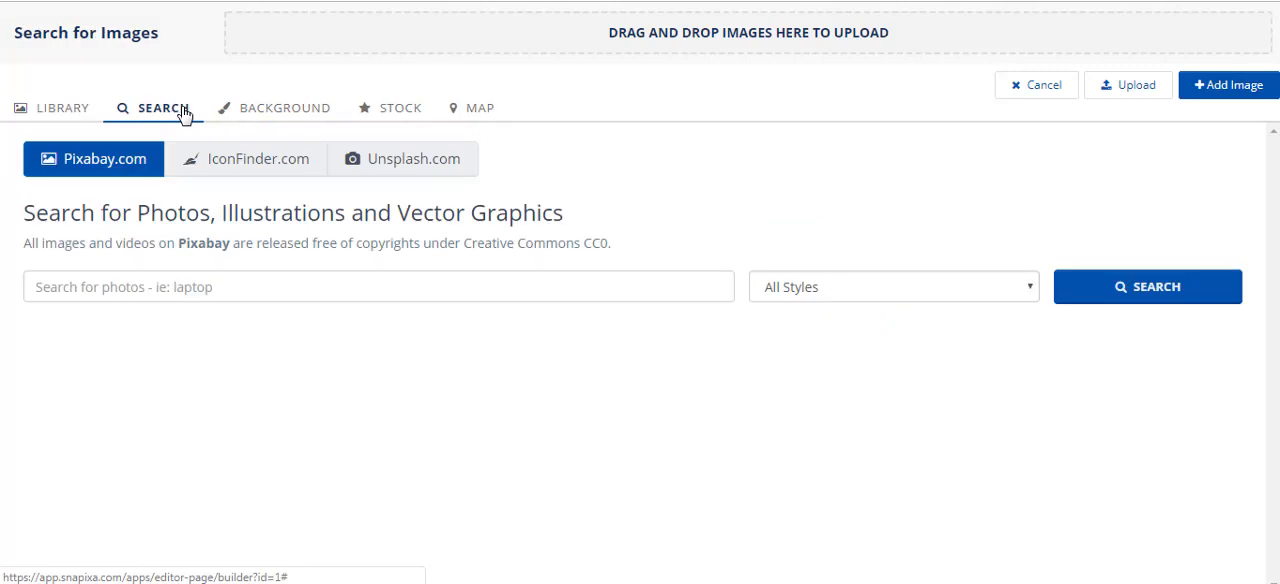
click(262, 297)
text(background)
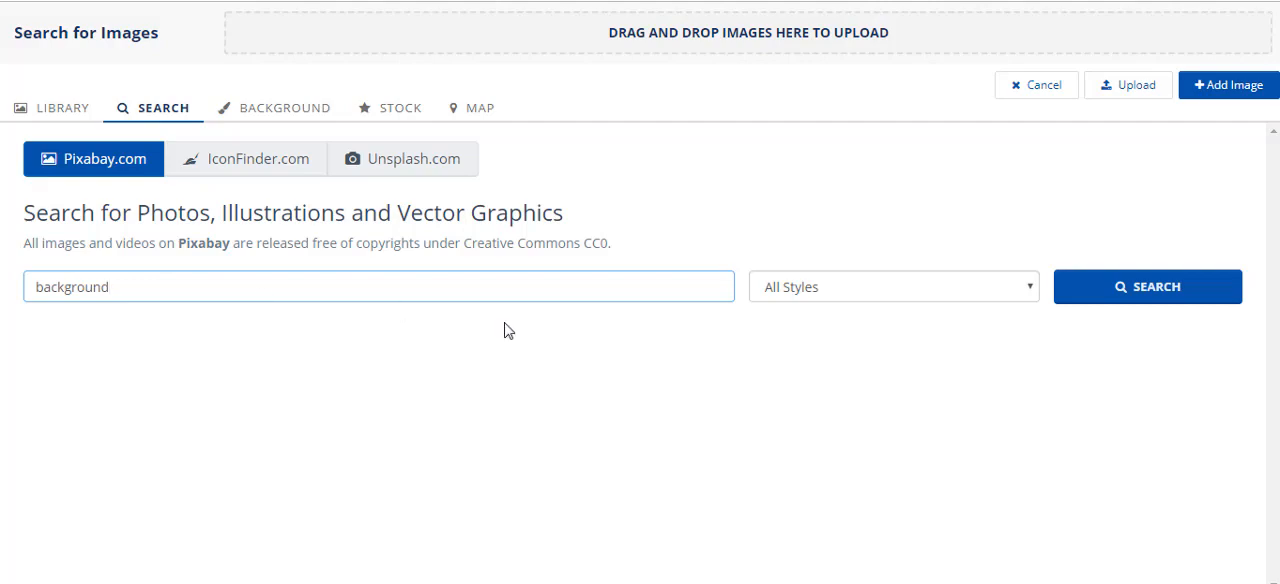
click(1110, 297)
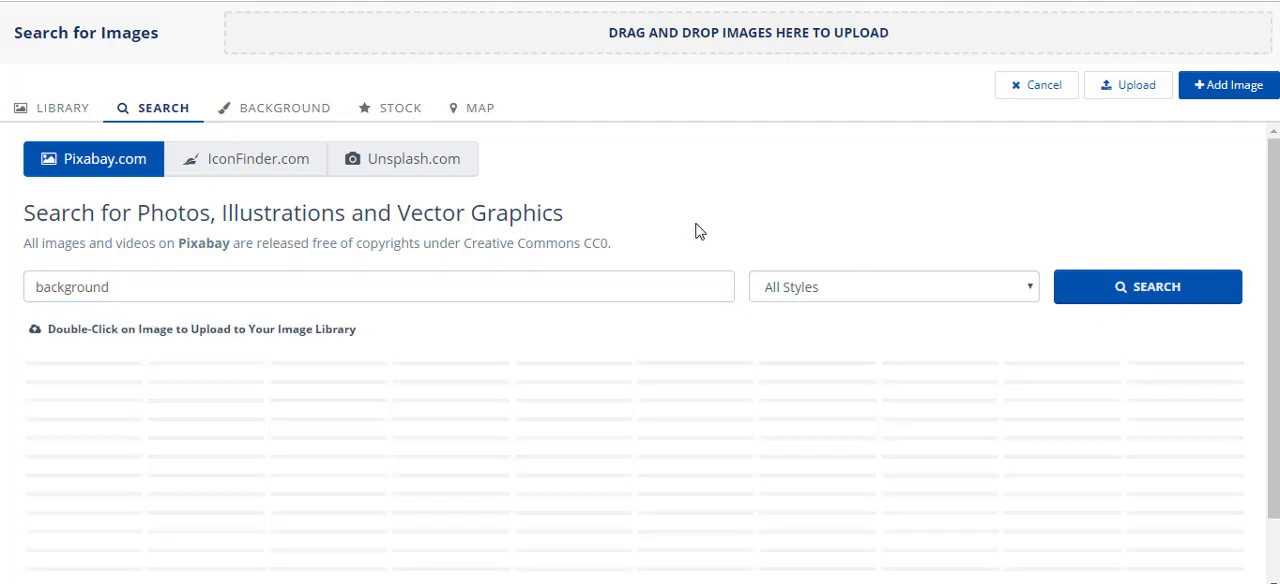
scroll(650, 229, down, 3)
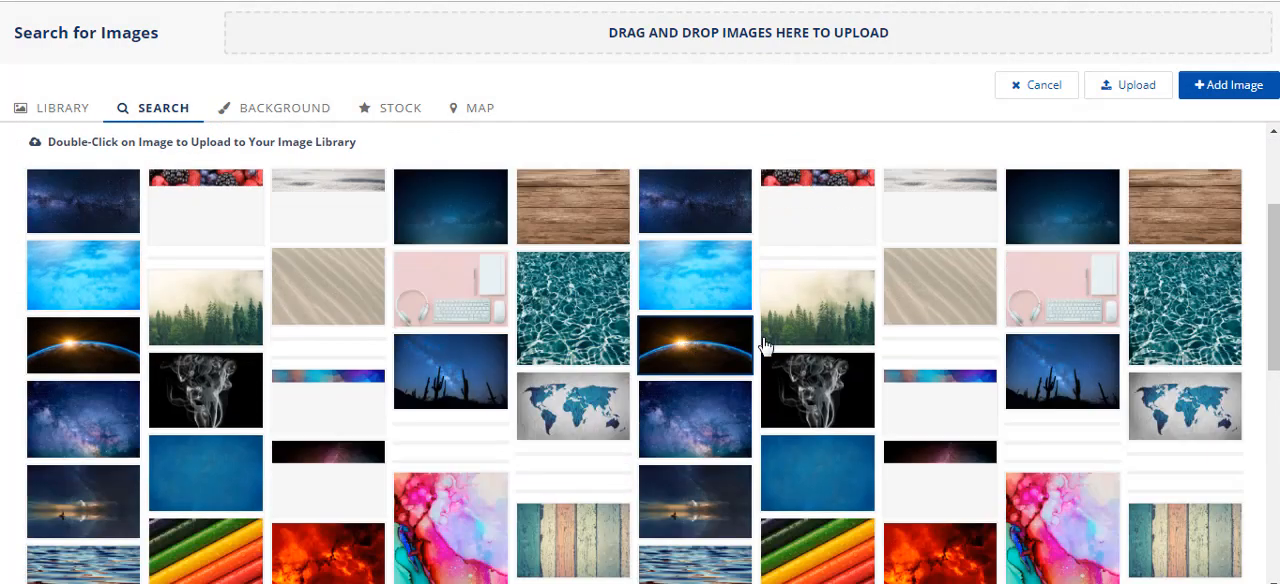
scroll(850, 417, up, 2)
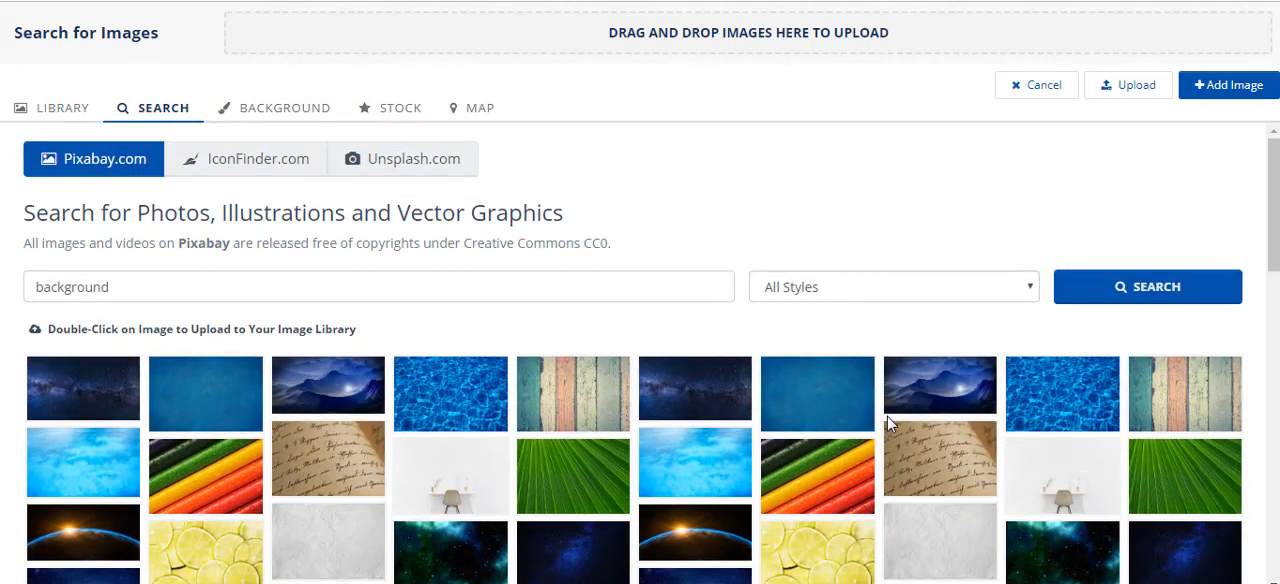
Restrict the Pixabay image style to Vector and repeat the "background" search.
click(919, 295)
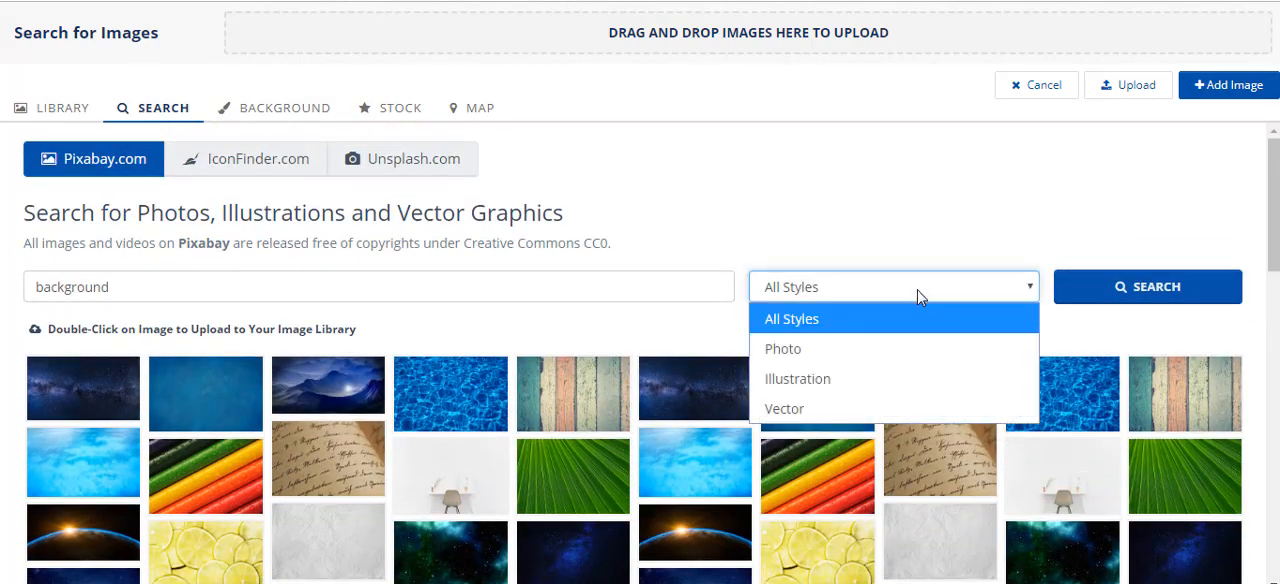
click(849, 379)
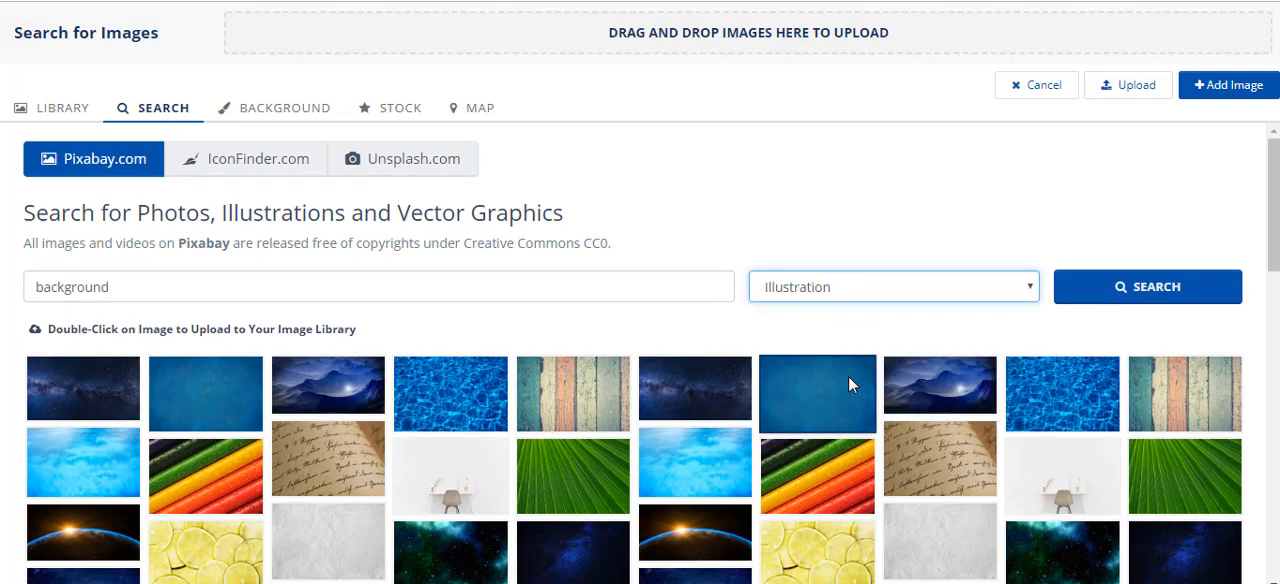
click(897, 294)
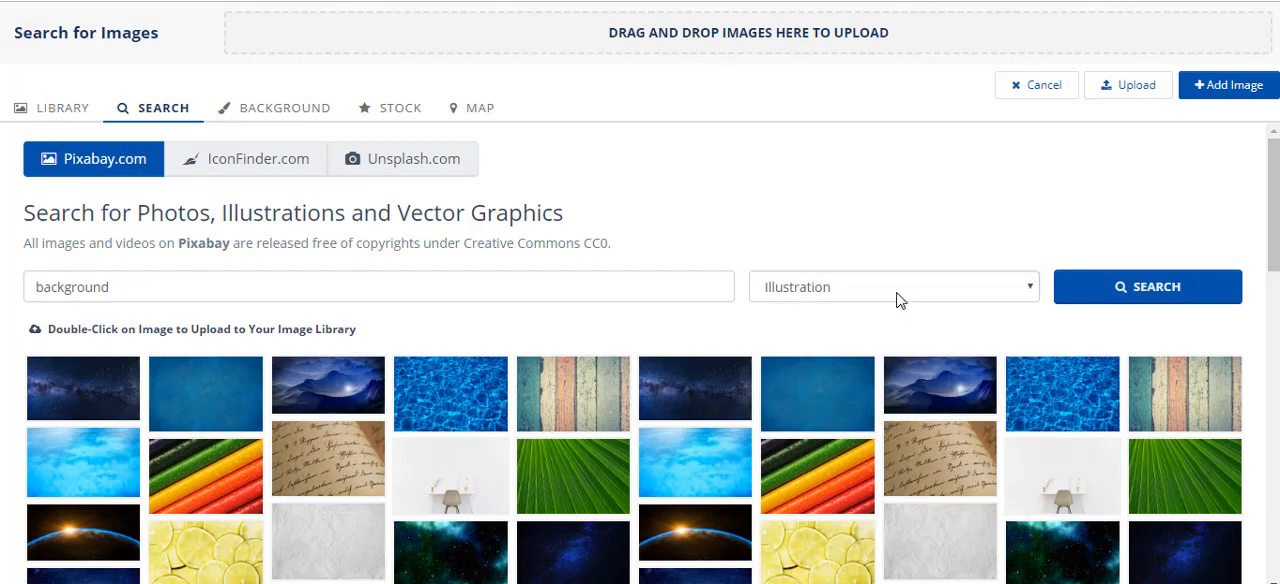
click(903, 293)
click(832, 405)
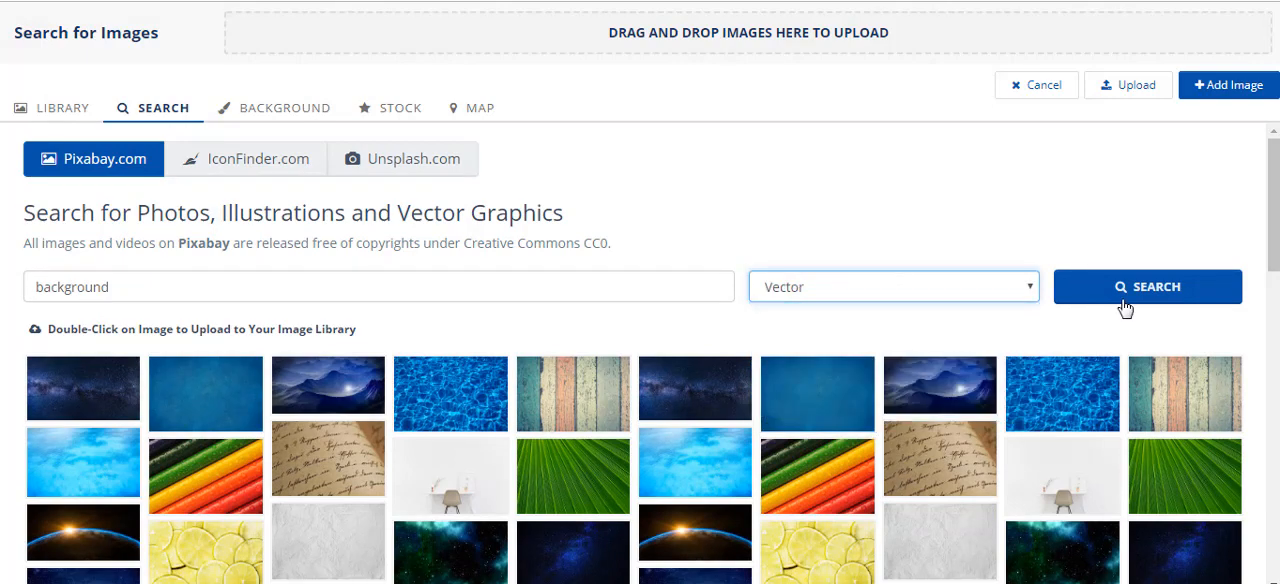
click(1125, 306)
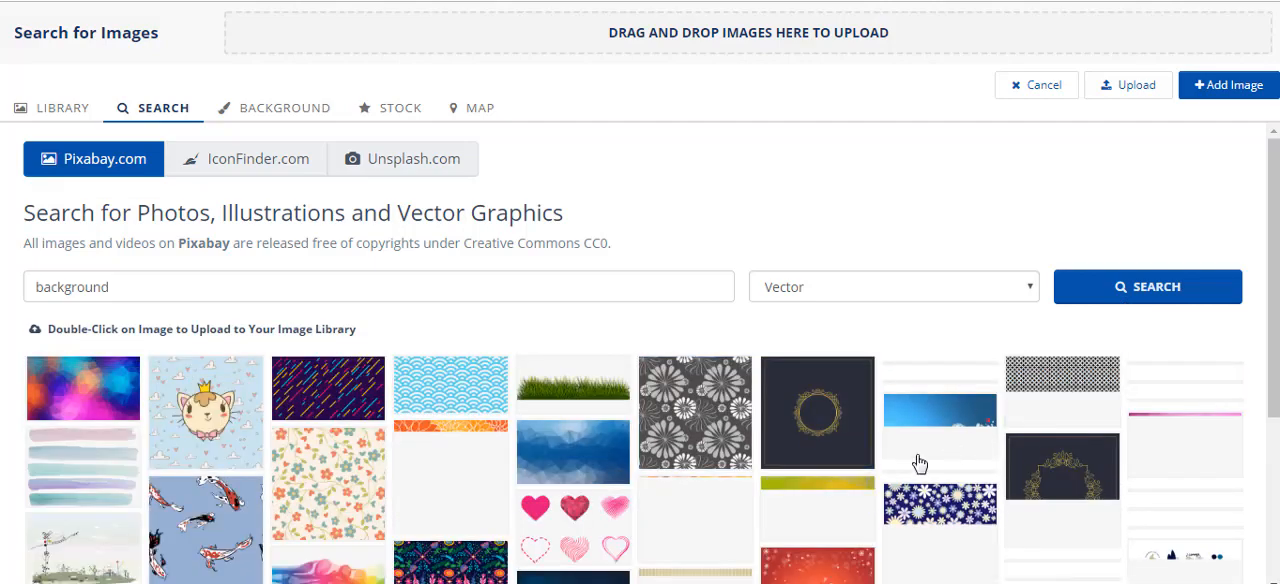
Look through the Pixabay vector results for "background".
scroll(925, 457, down, 1)
scroll(930, 456, down, 3)
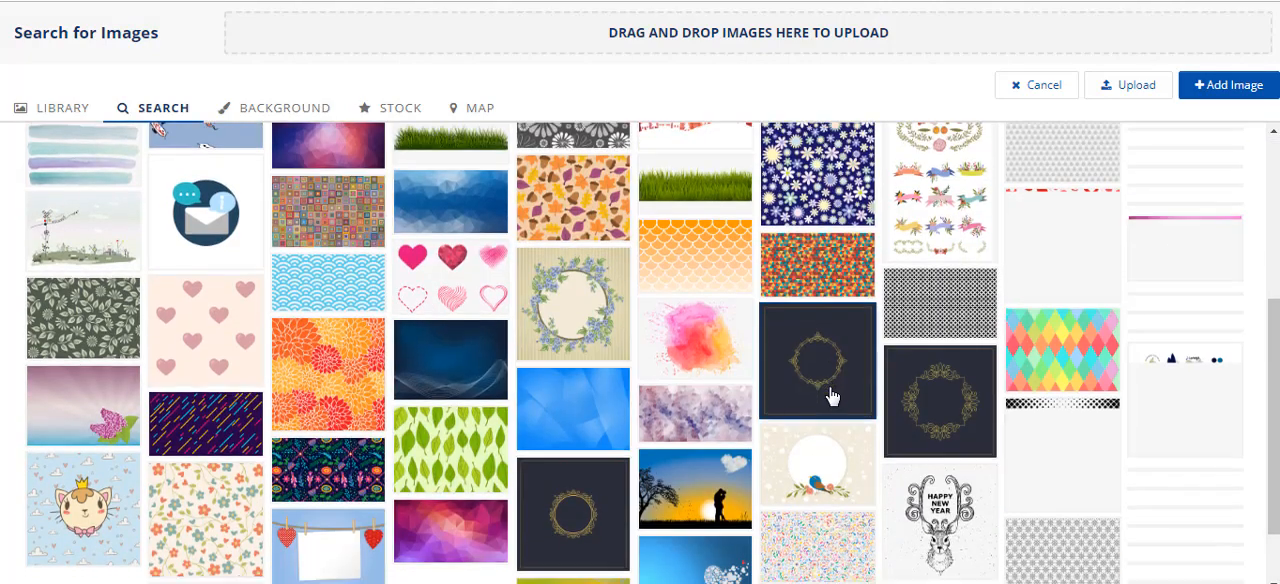
scroll(978, 390, down, 1)
scroll(600, 366, up, 5)
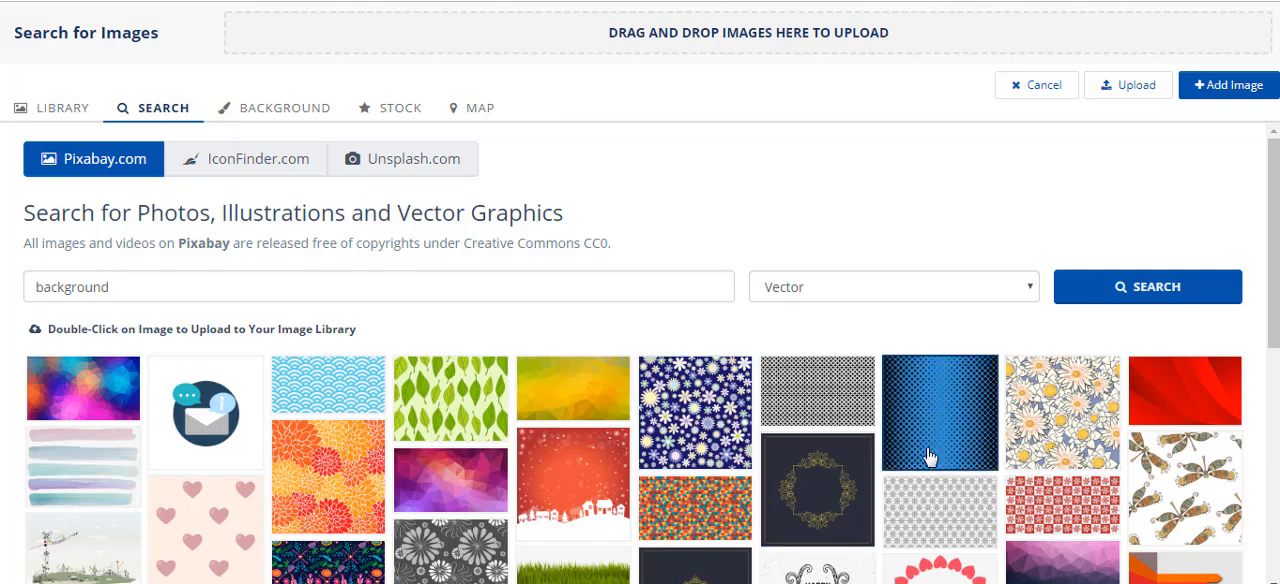
scroll(932, 457, down, 1)
scroll(506, 403, up, 1)
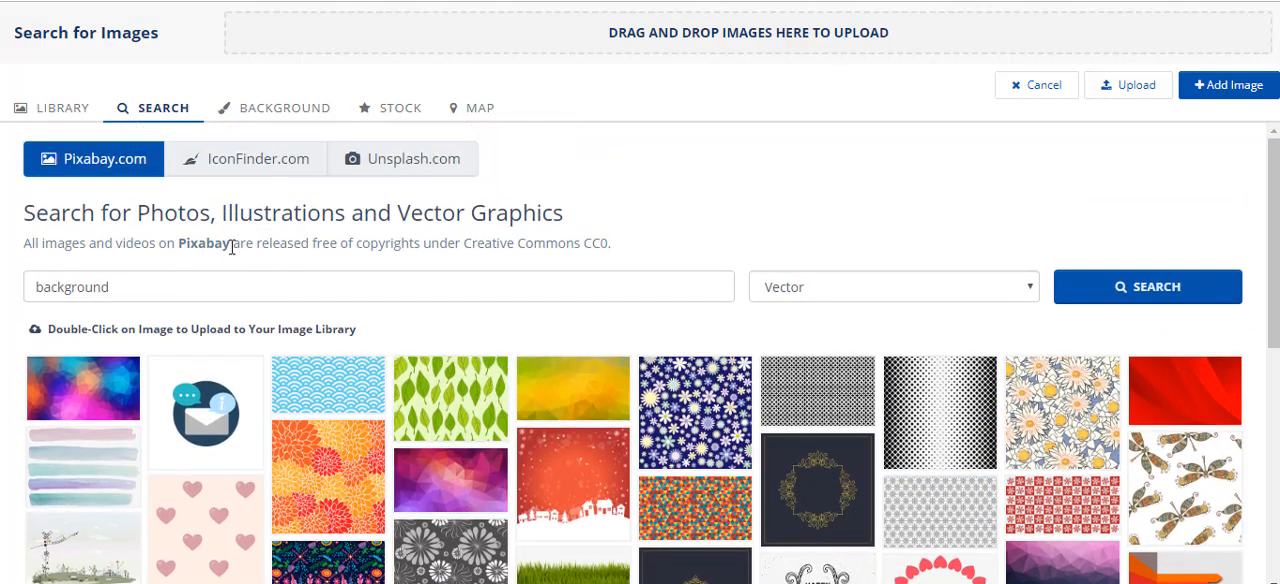
Look over the image library's other sources: IconFinder icon search, background images, stock images and Google Maps image.
click(235, 171)
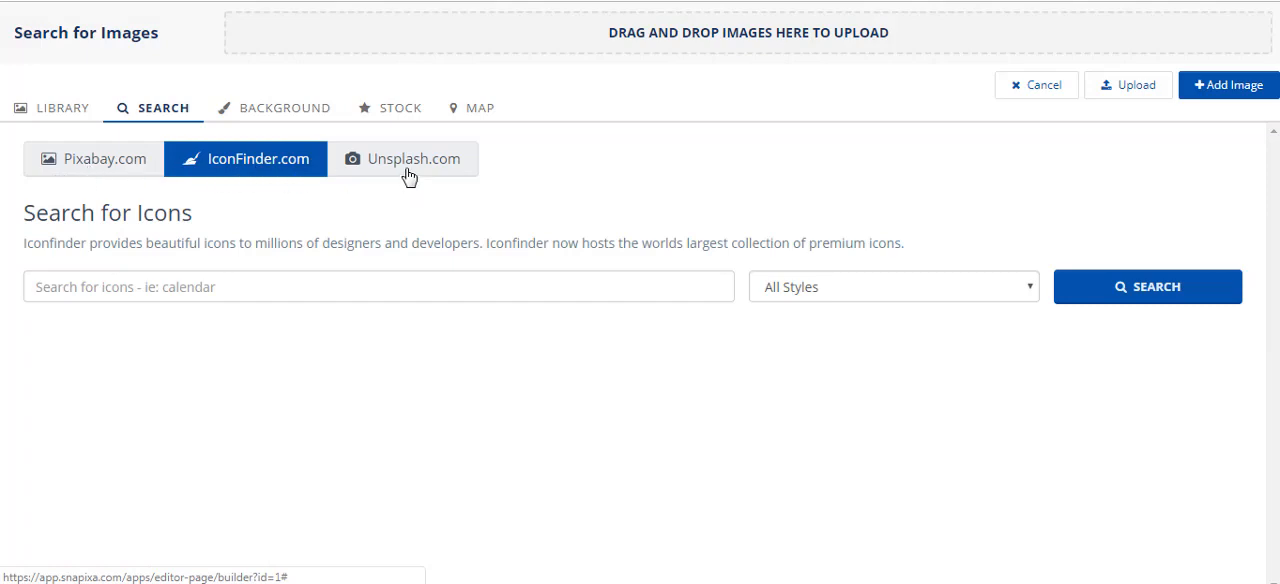
click(304, 286)
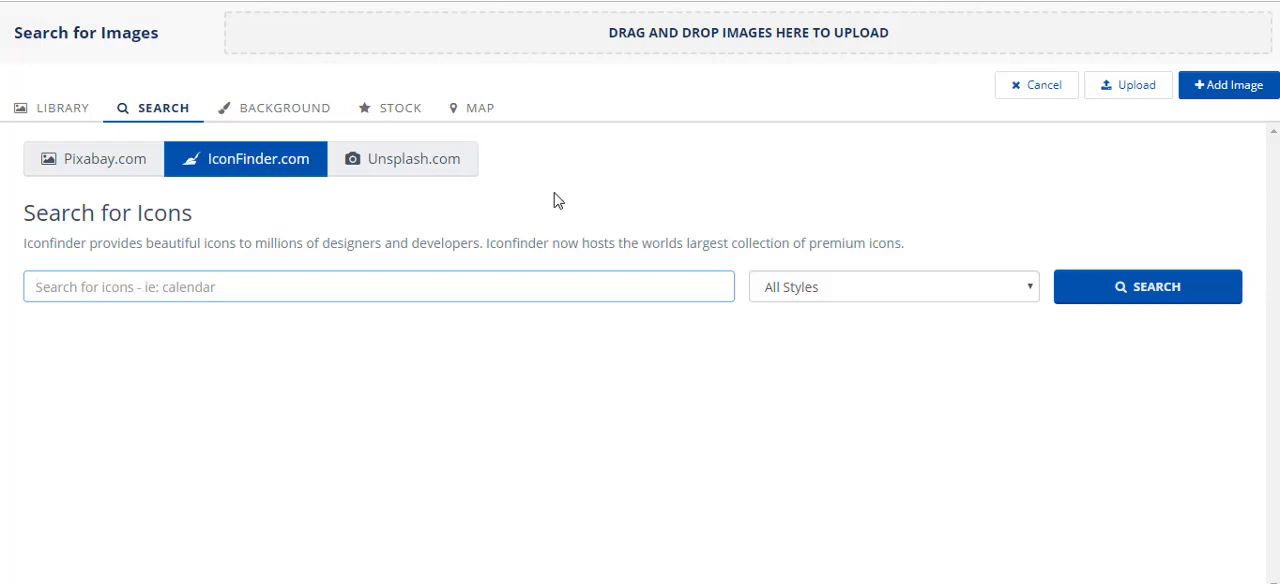
click(320, 112)
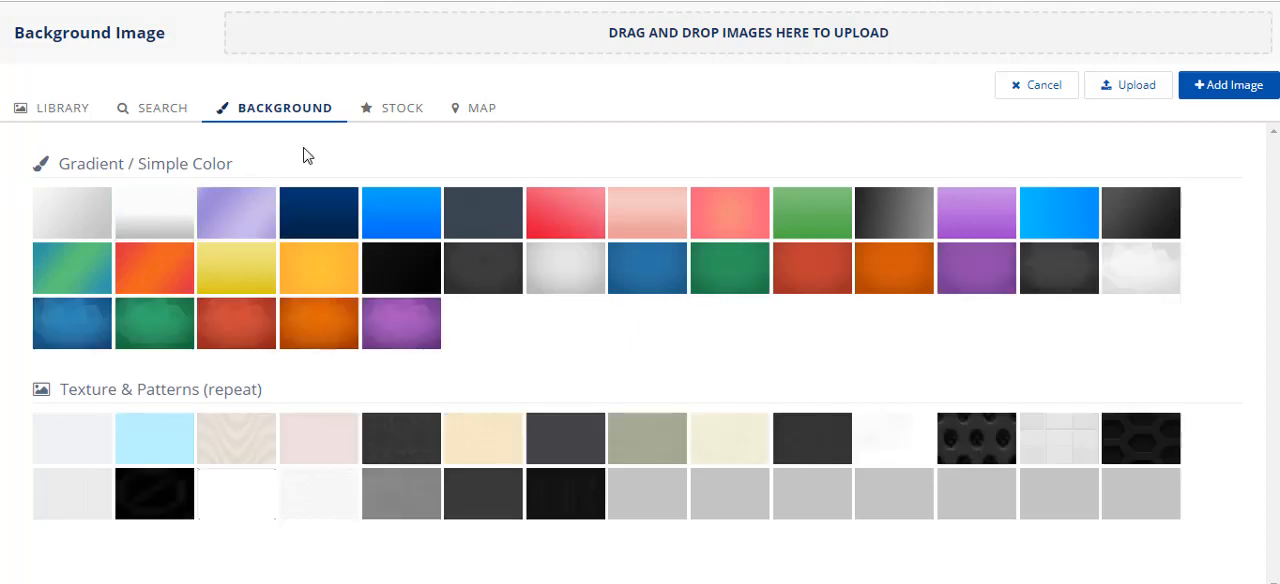
click(392, 112)
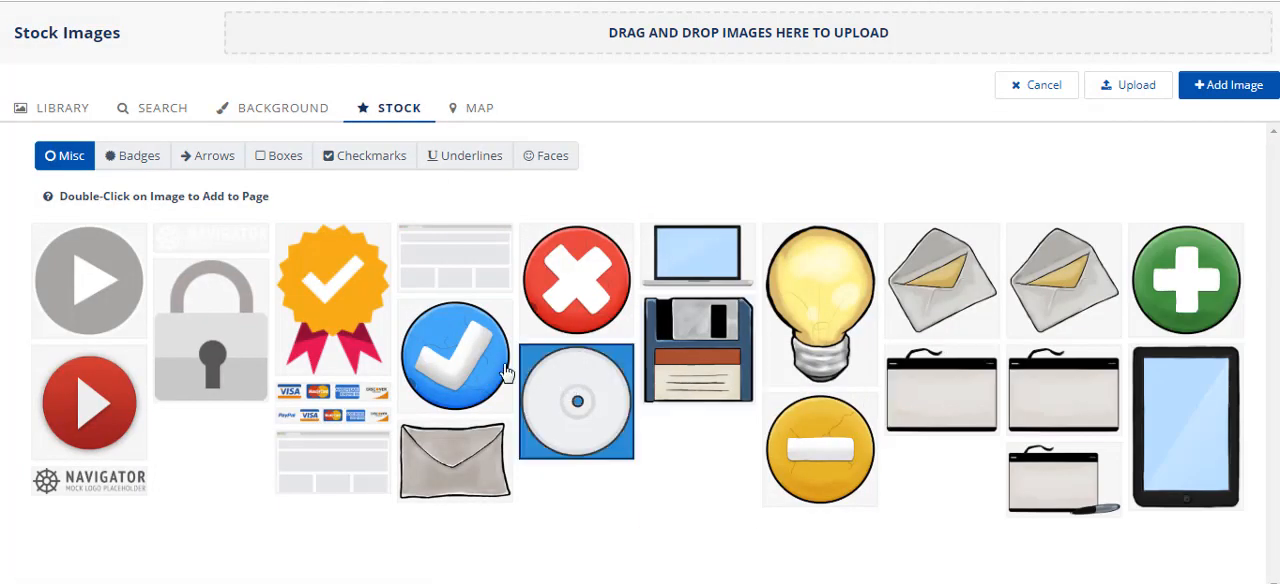
click(478, 112)
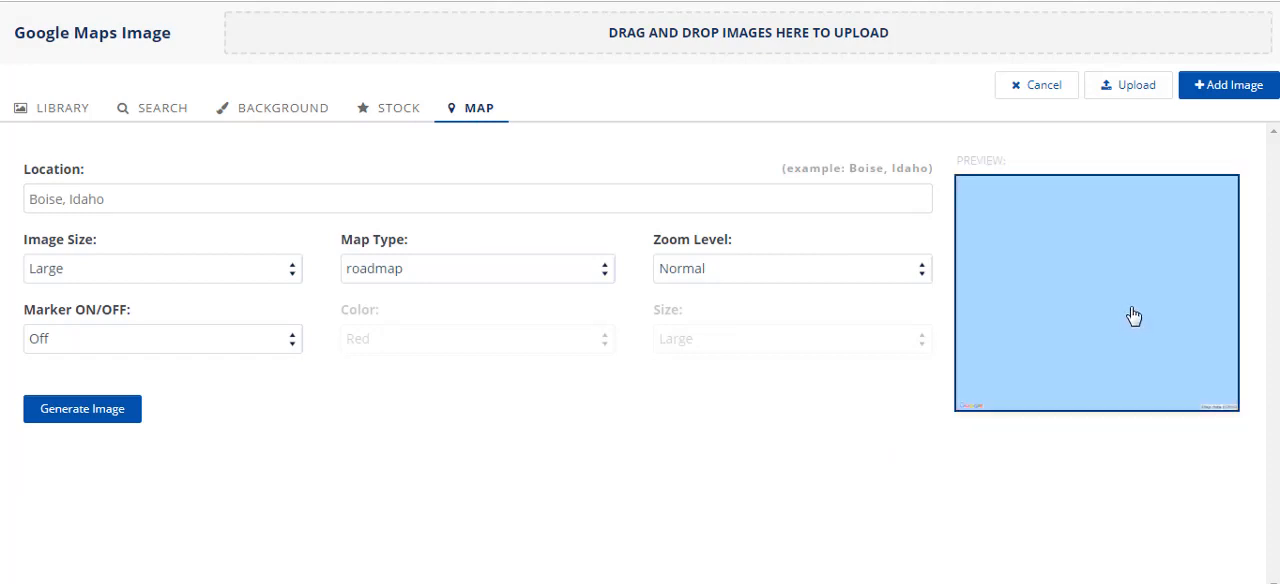
Cancel the image selection and close the page editor, leaving without saving.
click(1024, 88)
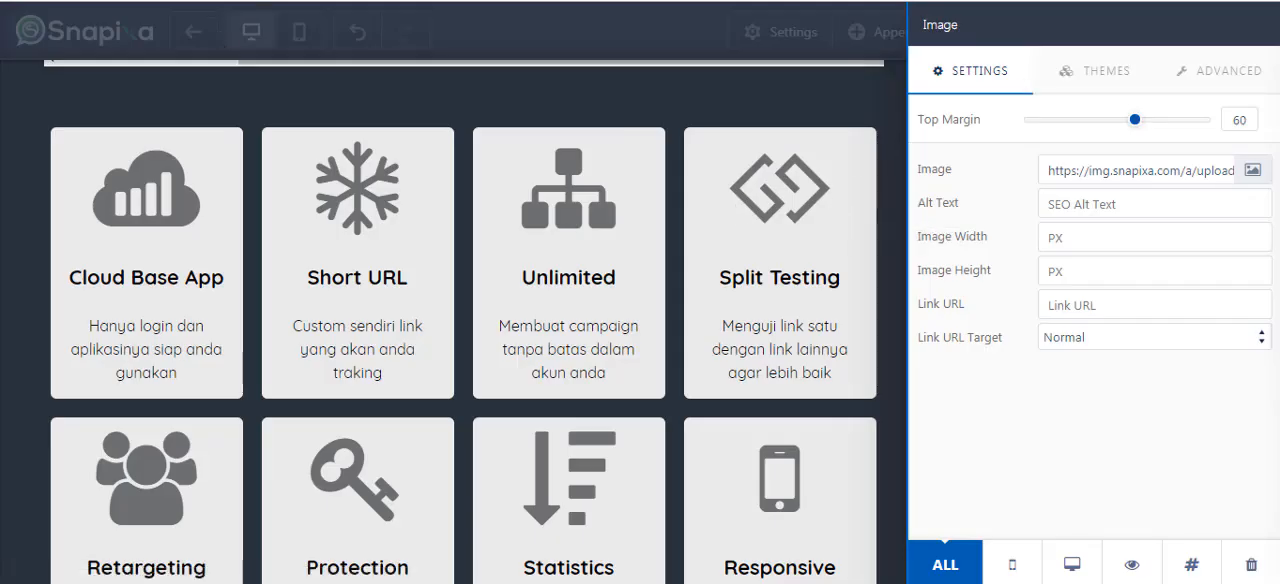
key(ctrl+w)
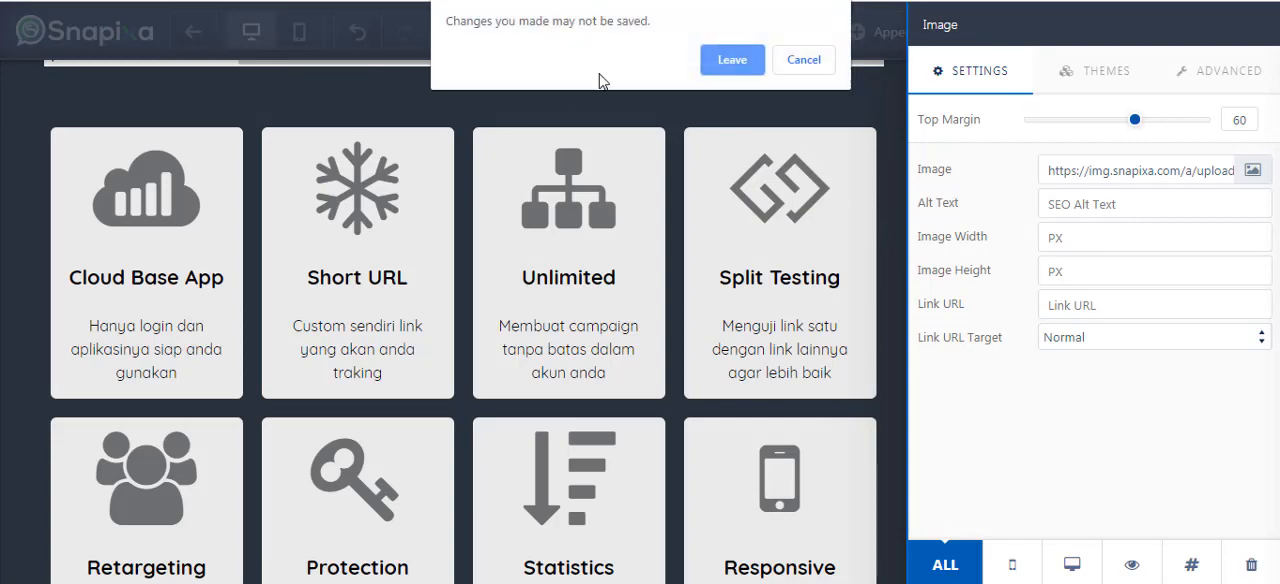
click(720, 71)
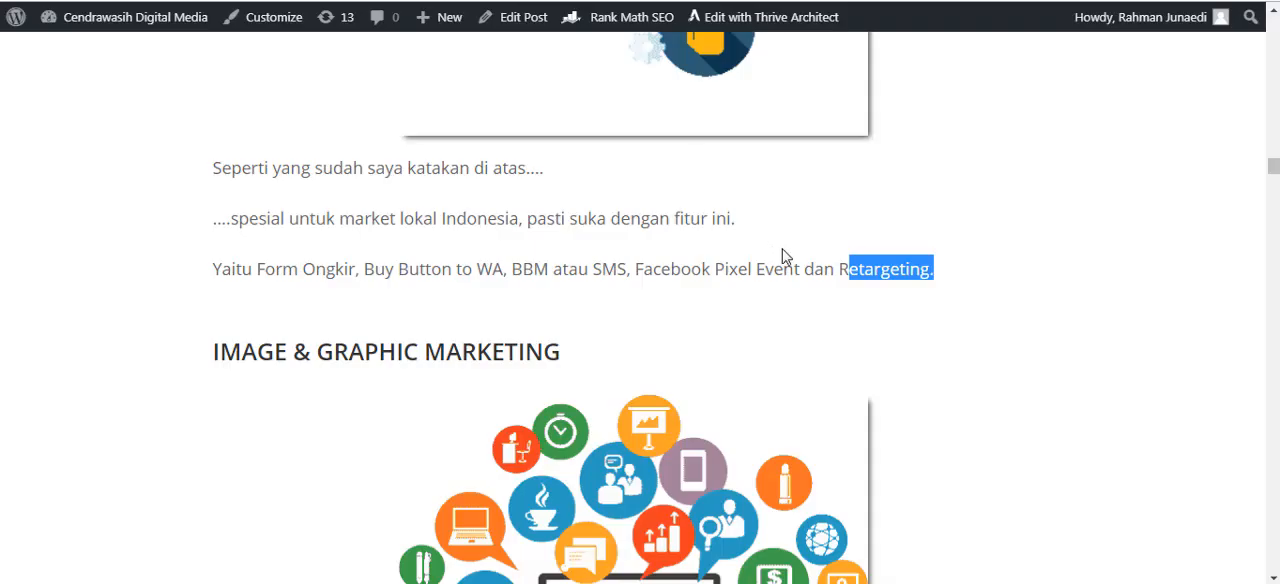
Read the review article's "IMAGE & GRAPHIC MARKETING" section and the first expert testimonials under "Kata Expert Tentang SNAPIXA".
scroll(855, 320, down, 5)
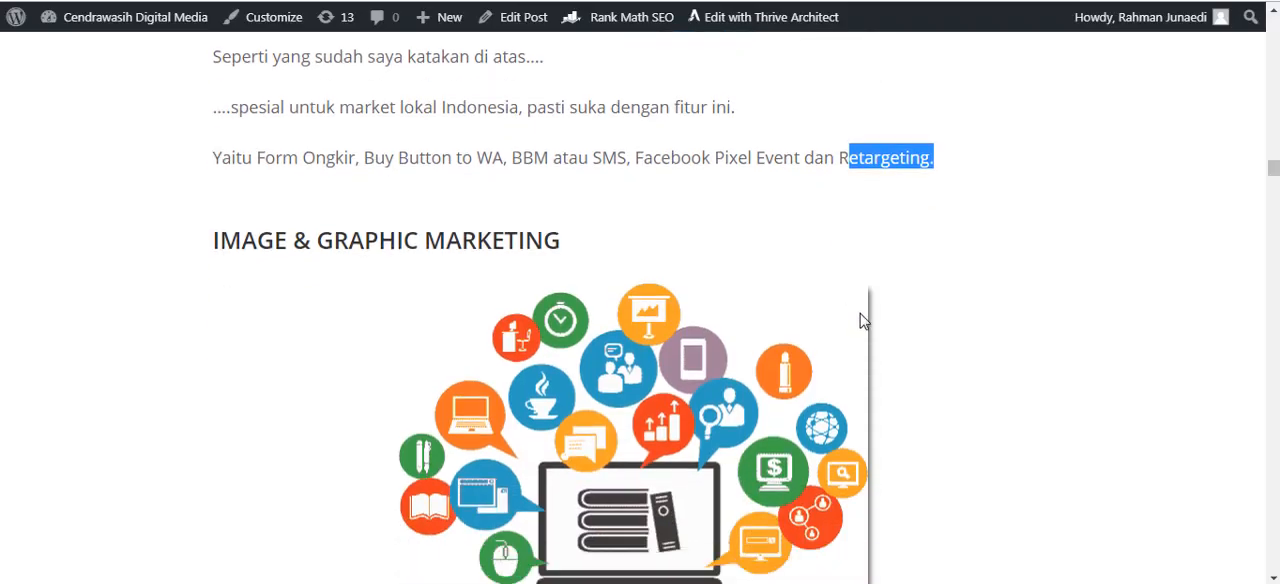
scroll(851, 343, down, 2)
scroll(750, 335, up, 5)
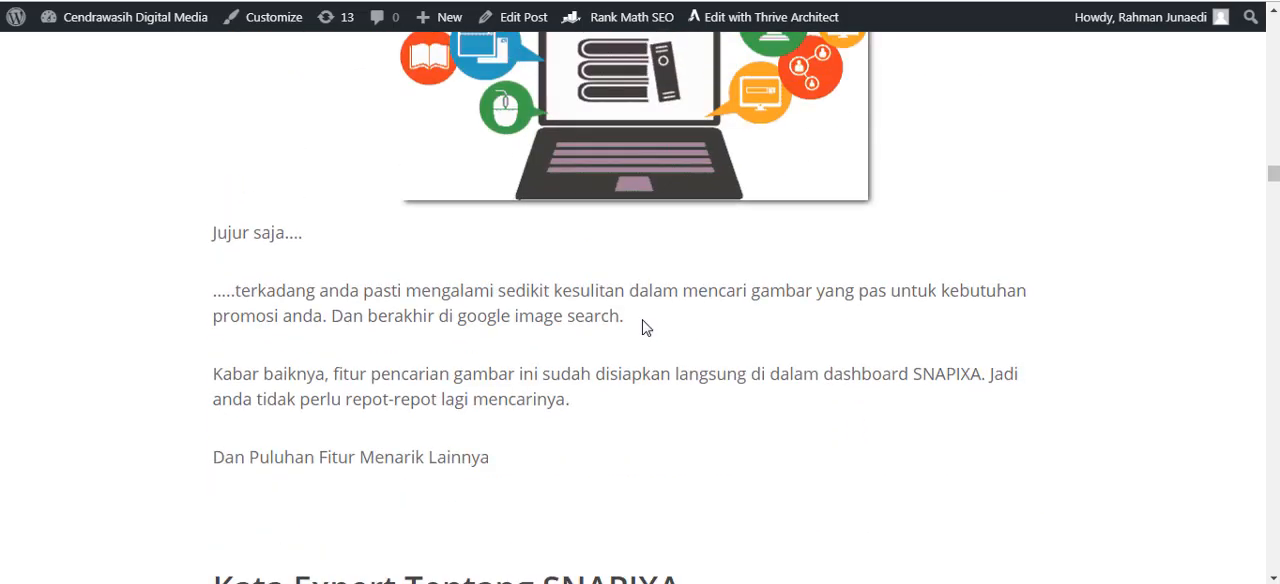
scroll(400, 300, down, 5)
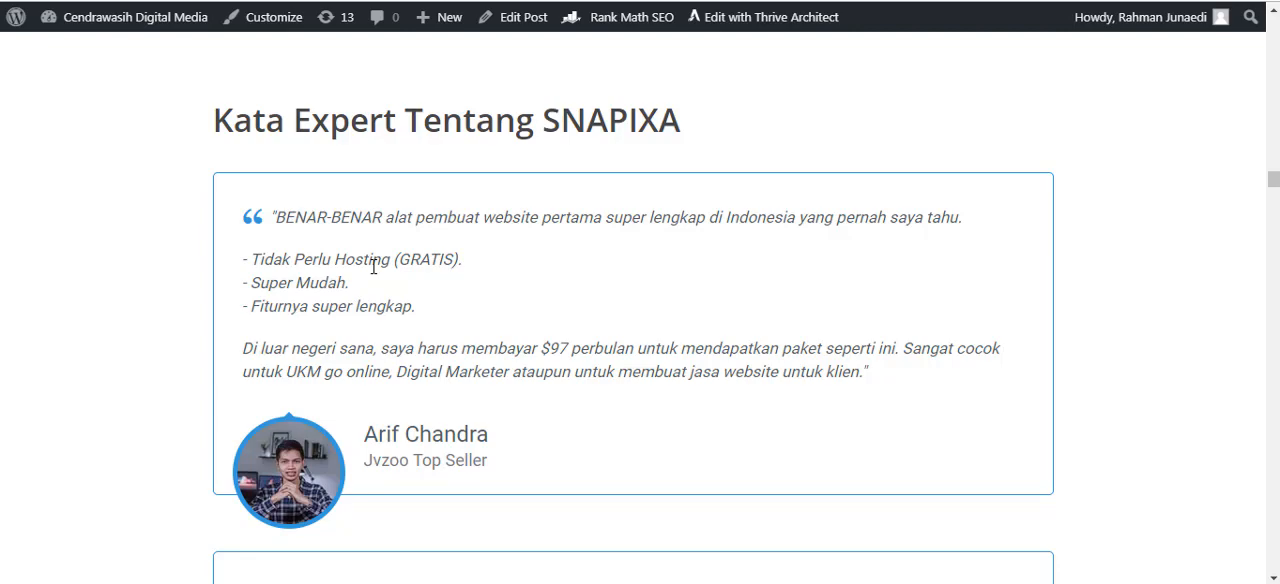
scroll(373, 266, down, 5)
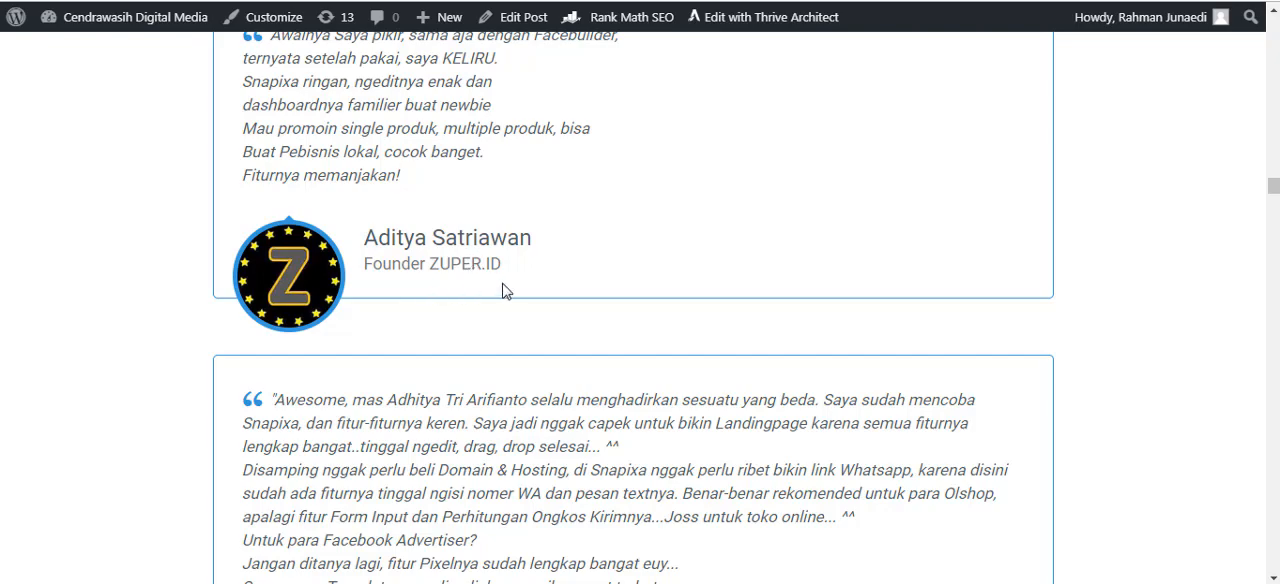
Look at the testimonials near the SNAPIXA 2.0 and 1.0 comparison on the sales page, and return to the article's testimonials.
scroll(686, 309, down, 3)
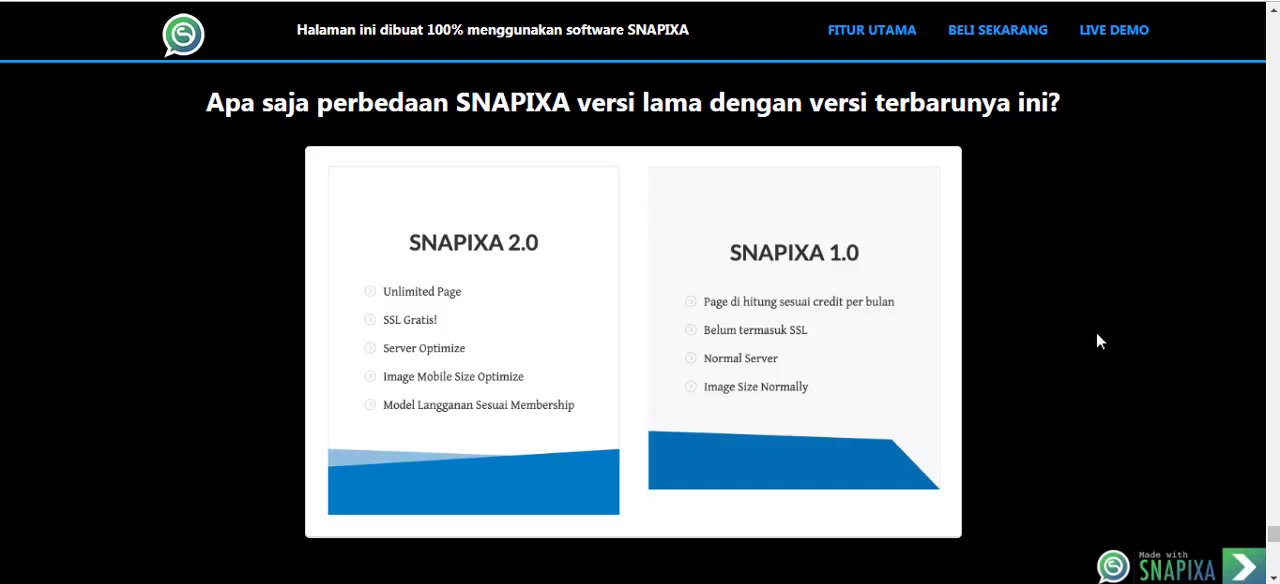
scroll(1100, 330, up, 15)
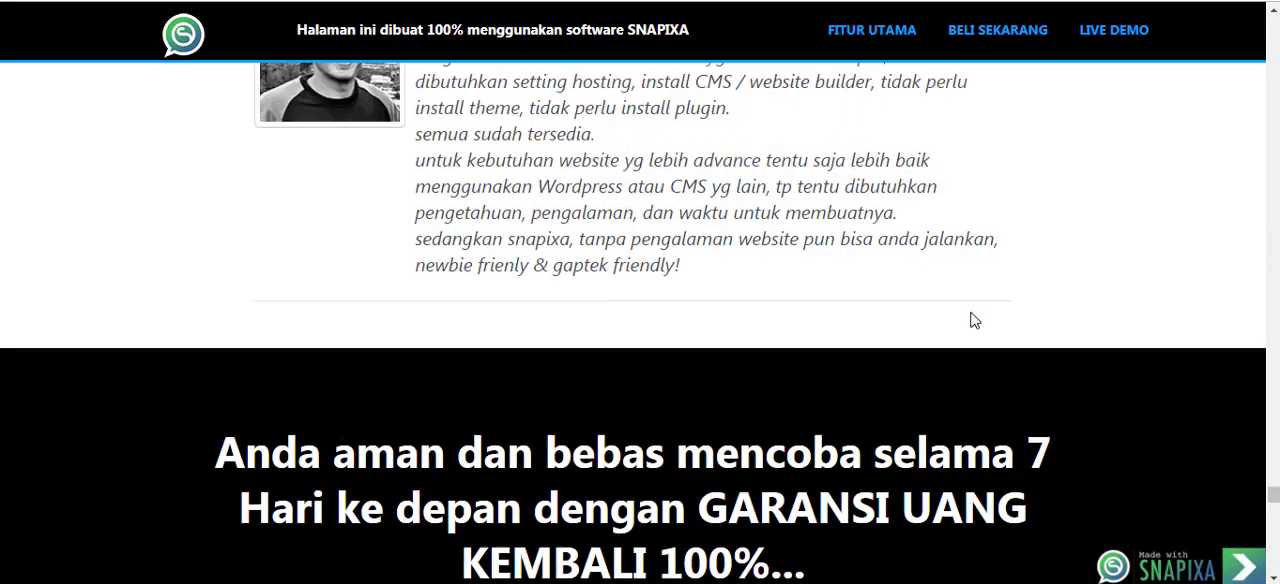
scroll(970, 320, up, 5)
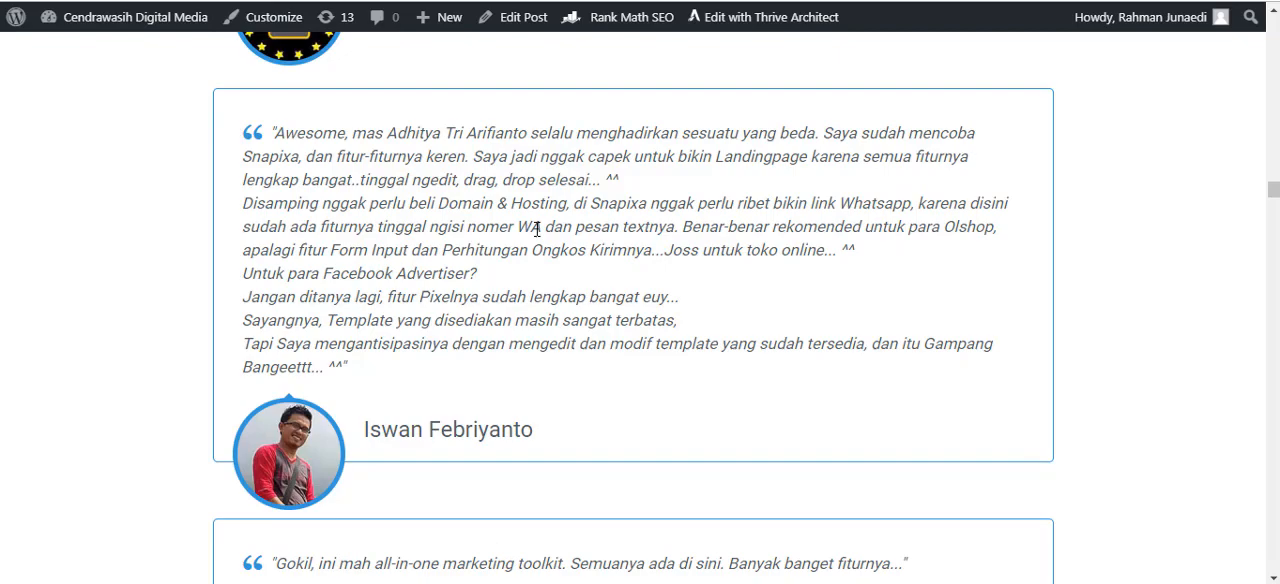
scroll(563, 308, down, 3)
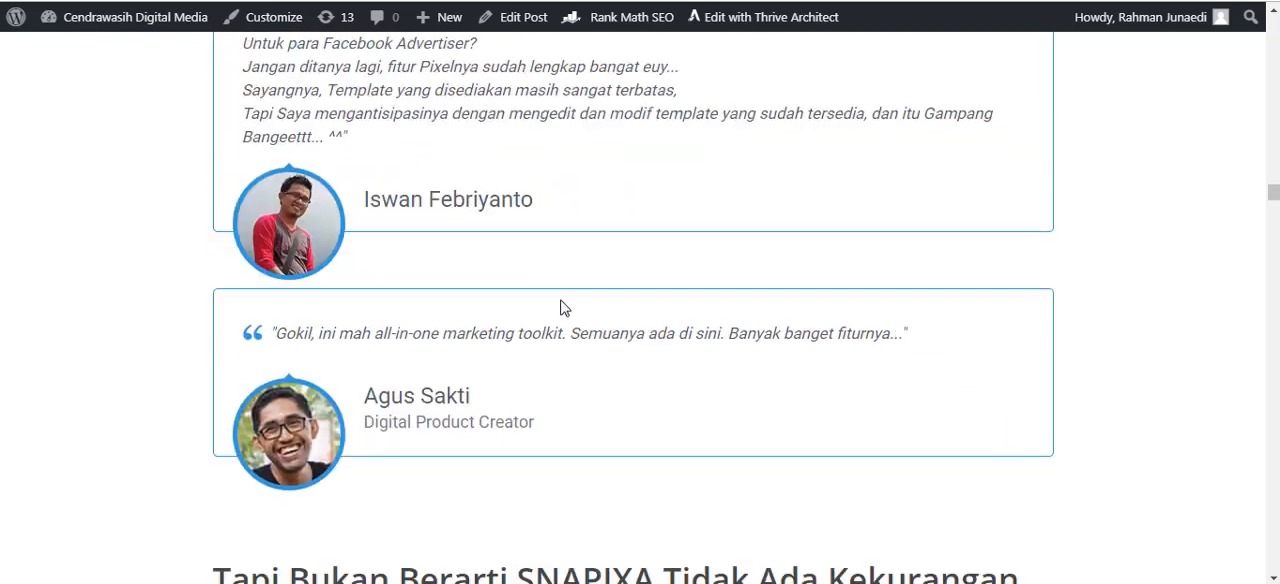
Examine the article's drawbacks section and highlight parts of the heading "Tapi Bukan Berarti SNAPIXA Tidak Ada Kekurangan".
scroll(560, 305, down, 4)
scroll(557, 300, down, 4)
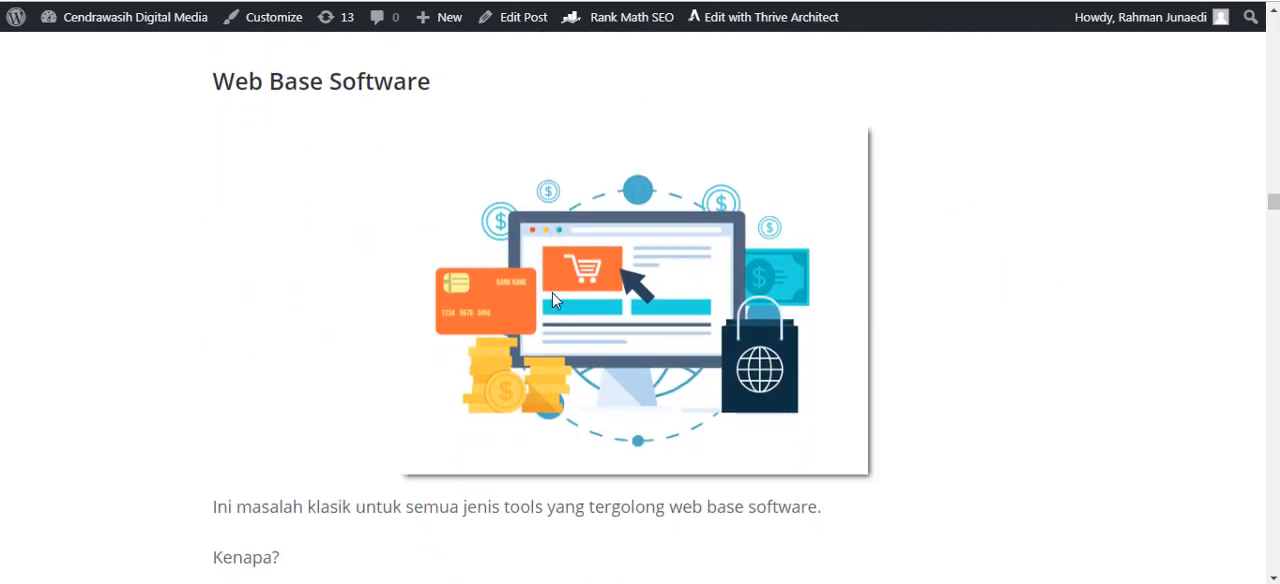
scroll(553, 299, down, 1)
scroll(437, 246, up, 5)
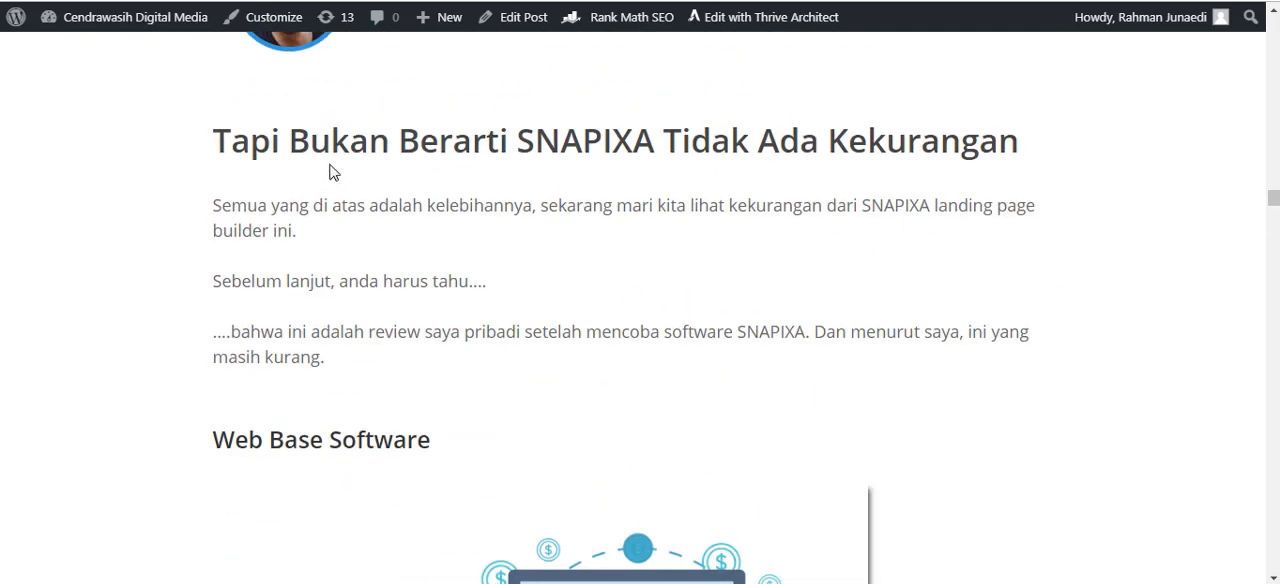
drag(396, 145, 461, 146)
click(519, 178)
mouse_move(829, 145)
mouse_down()
mouse_move(1025, 160)
mouse_move(831, 161)
mouse_up()
click(830, 262)
Read the "Web Base Software" drawback, highlighting "secara penuh" and parts of the text on hosting disruptions.
scroll(603, 357, down, 3)
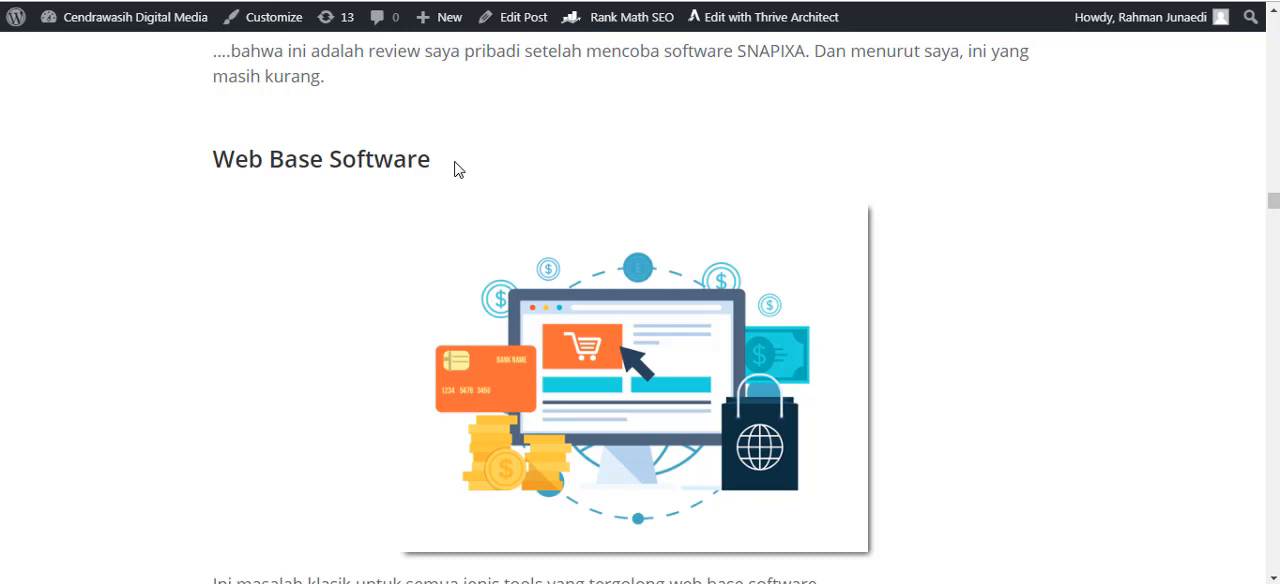
scroll(465, 190, down, 2)
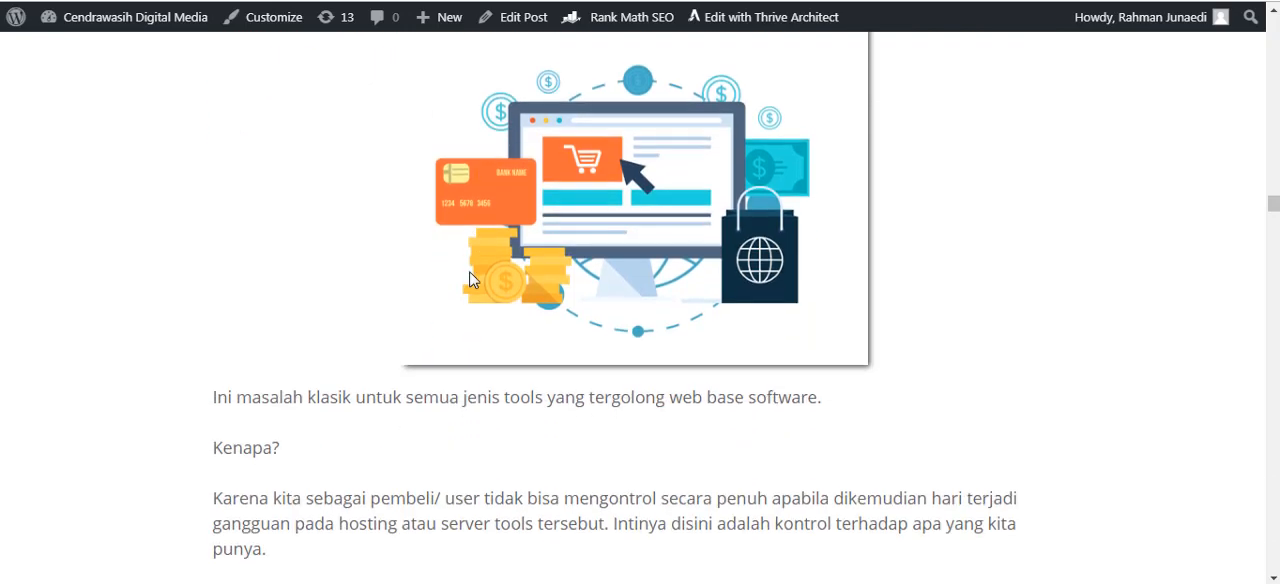
scroll(400, 480, down, 1)
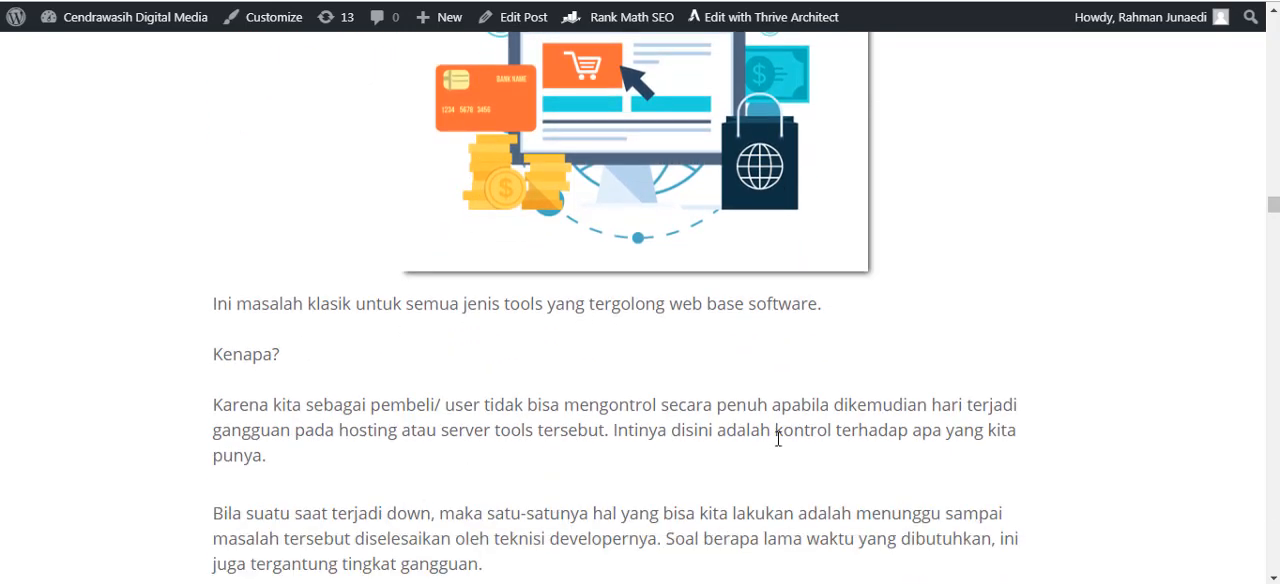
scroll(777, 434, down, 1)
drag(660, 318, 770, 314)
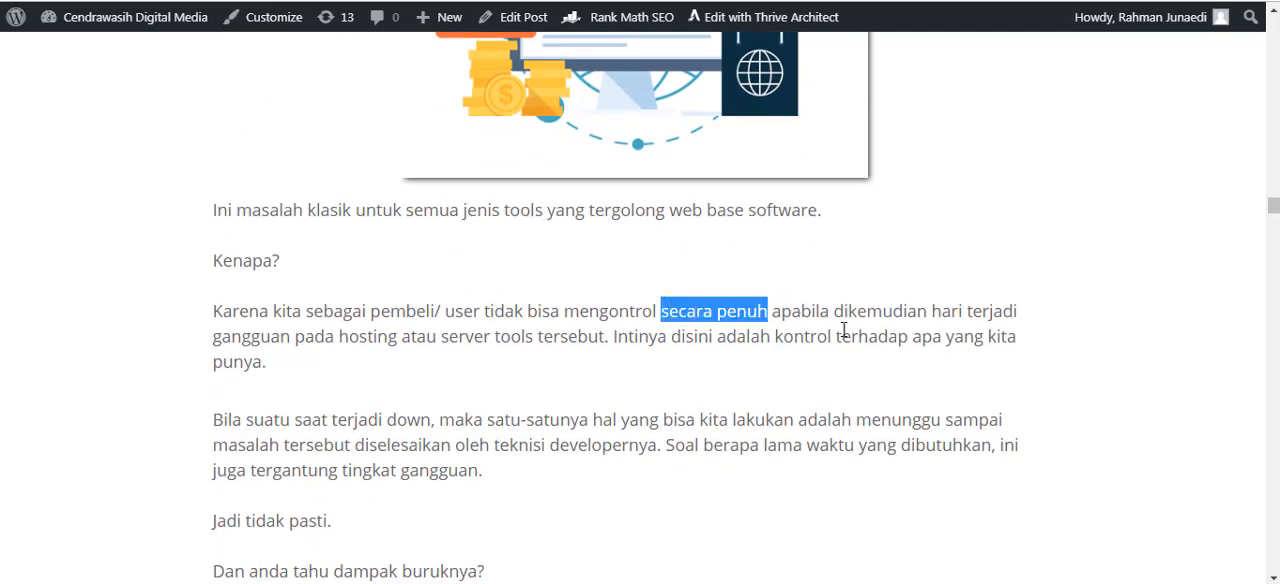
drag(892, 311, 917, 311)
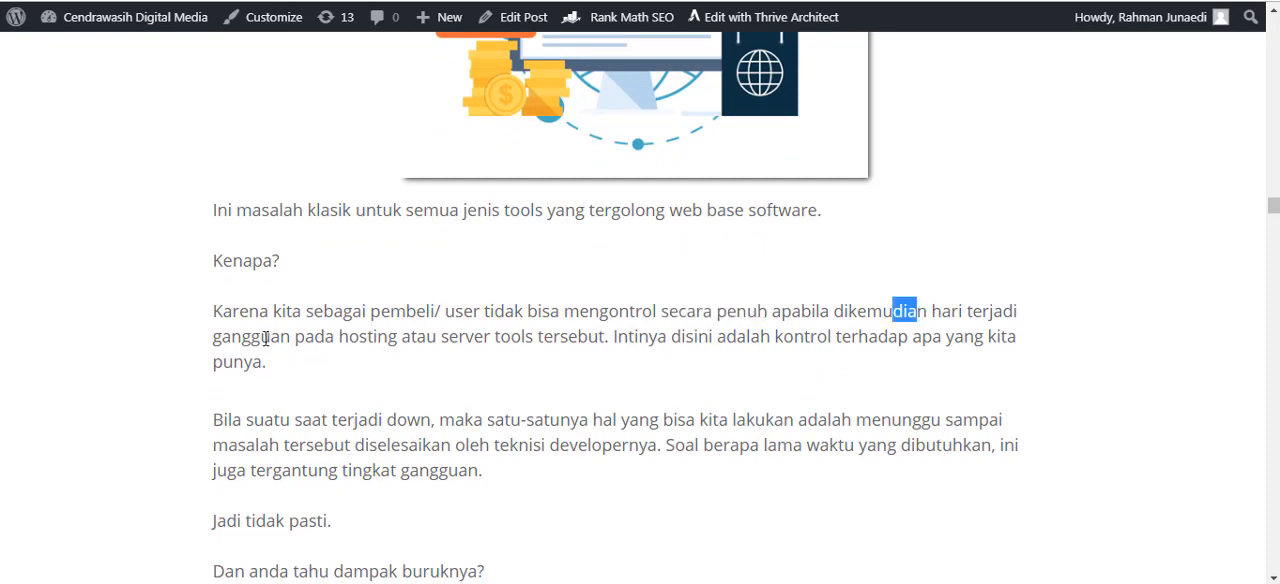
drag(280, 337, 360, 337)
scroll(450, 395, down, 1)
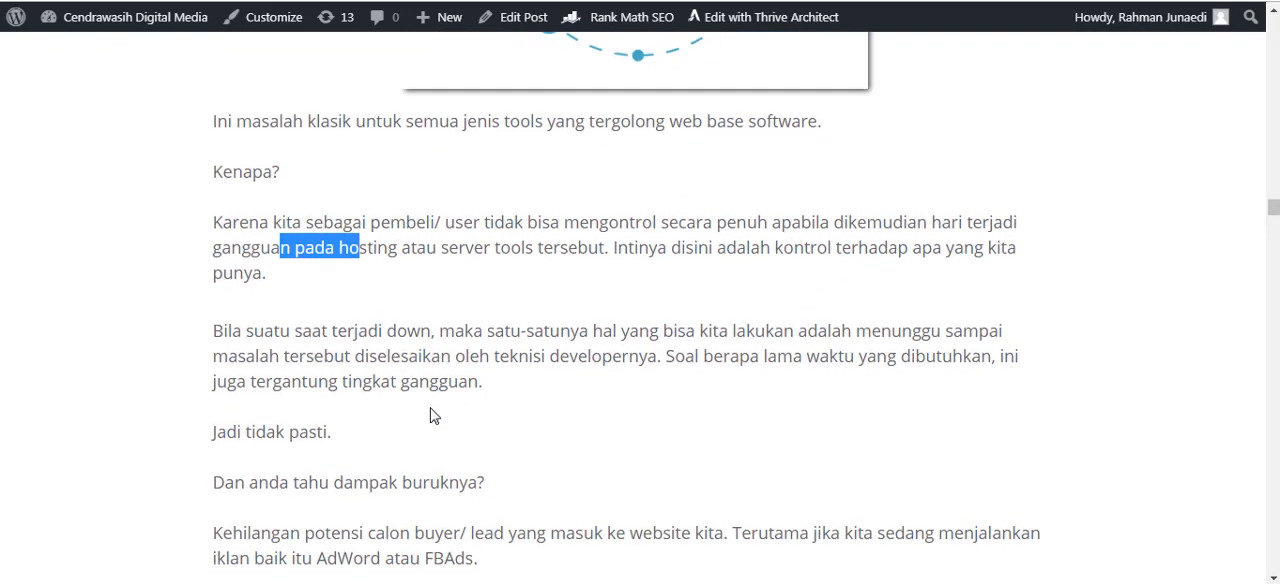
Go back over the "Web Base Software" illustration and the introduction to the drawbacks section.
scroll(568, 412, up, 5)
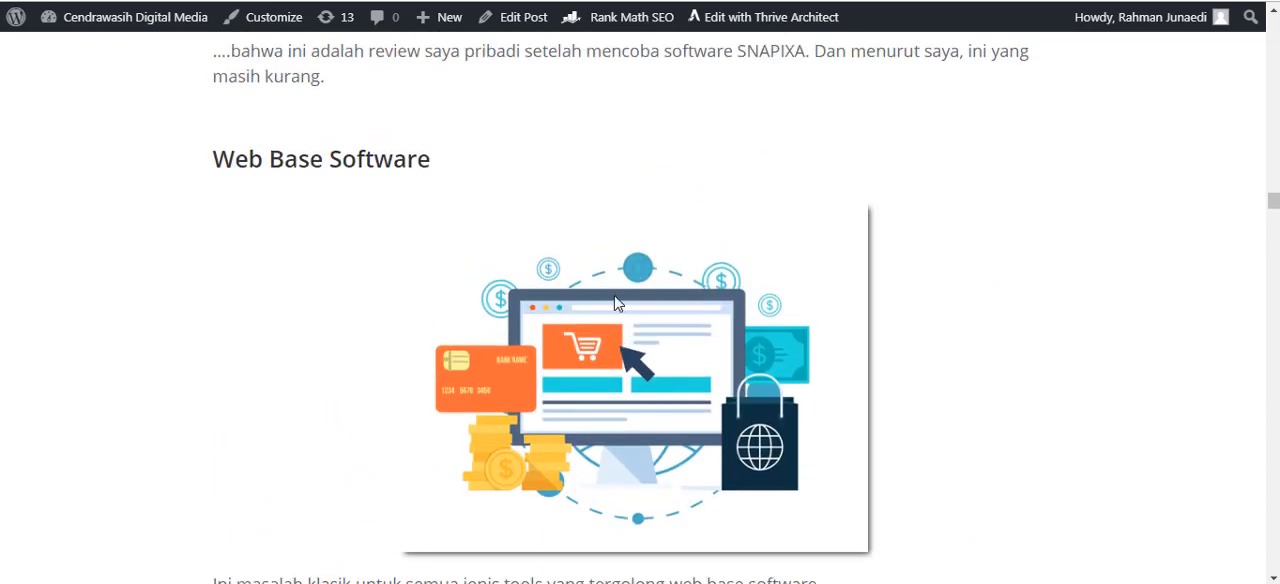
scroll(614, 303, down, 1)
scroll(614, 303, up, 1)
scroll(570, 310, down, 1)
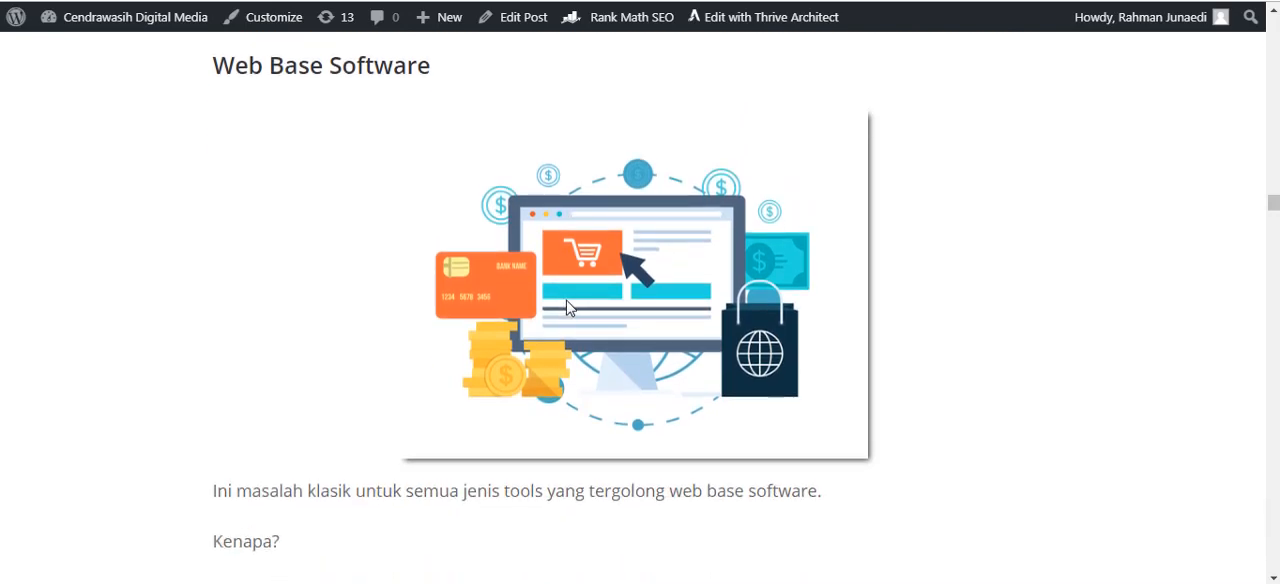
scroll(171, 218, up, 1)
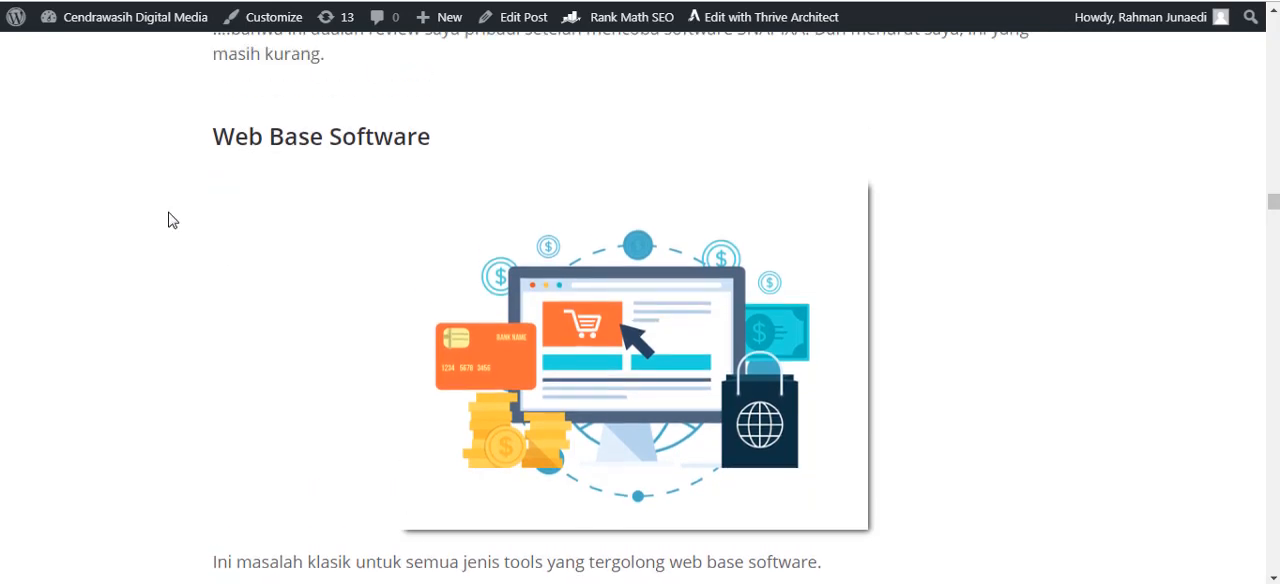
scroll(185, 212, up, 3)
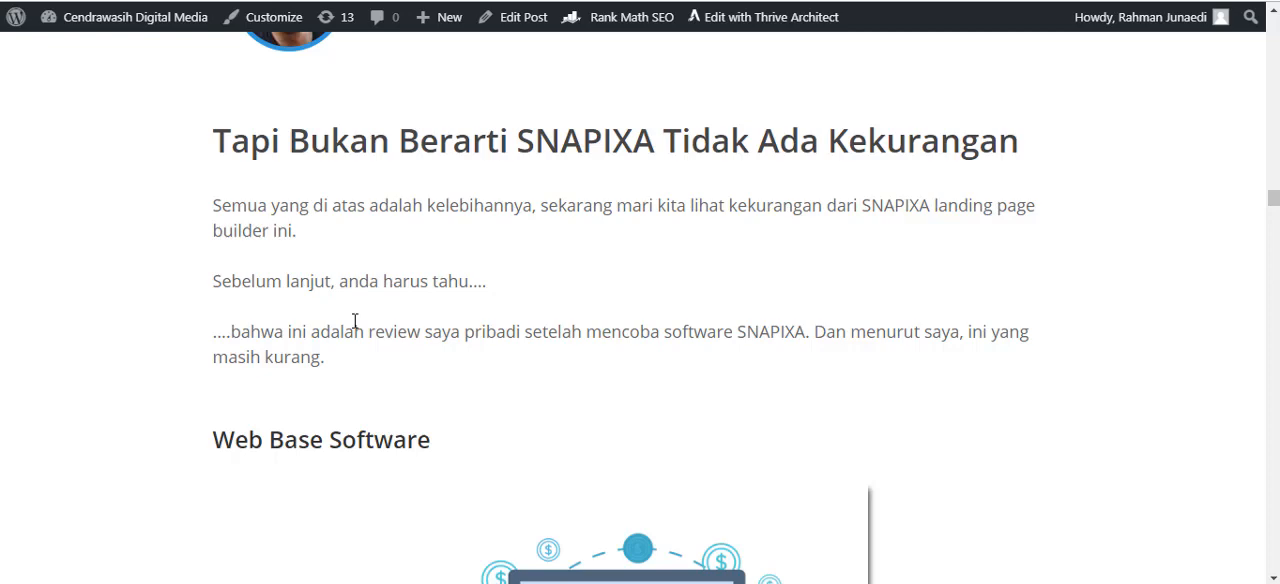
Read the "Web Base Software" paragraphs on server downtime and the loss of potential buyers.
scroll(543, 357, down, 1)
scroll(546, 353, down, 4)
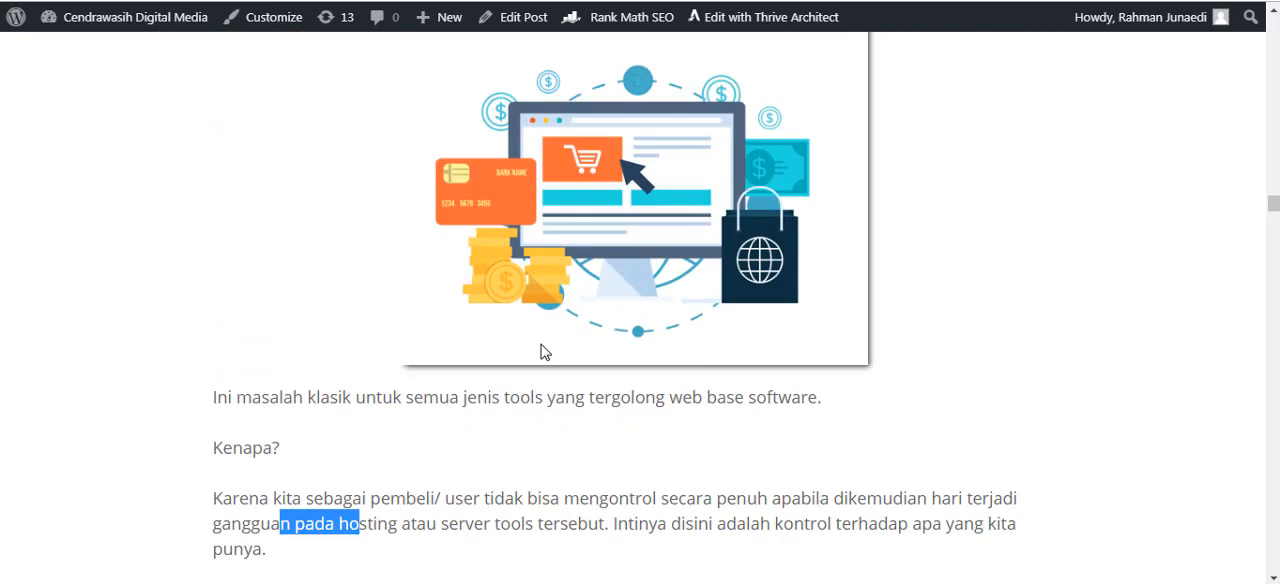
scroll(541, 351, down, 3)
drag(549, 355, 483, 376)
click(634, 423)
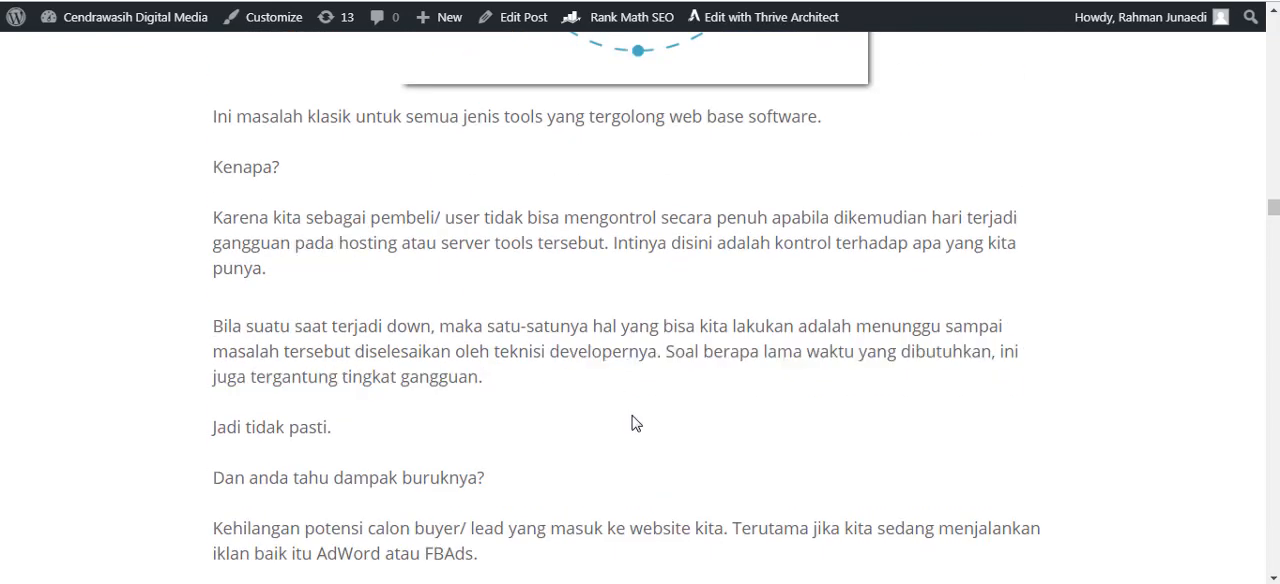
scroll(510, 500, down, 1)
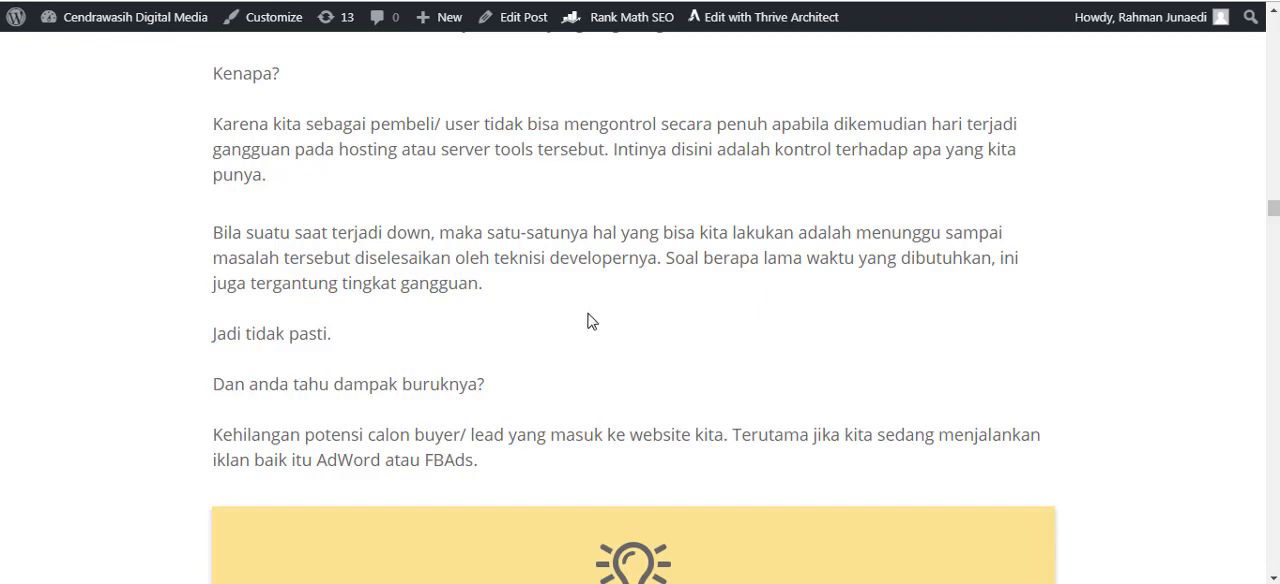
scroll(617, 309, down, 3)
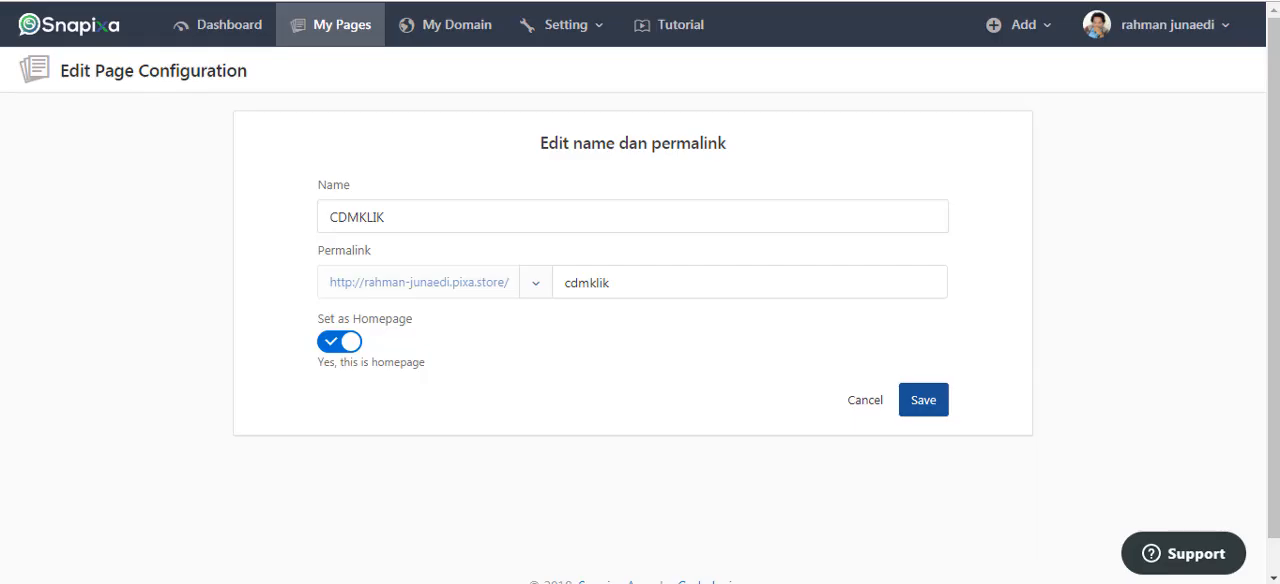
Switch to the Snapixa web app, open its Monitoring Server page and examine the uptime and downtime statistics.
click(1222, 34)
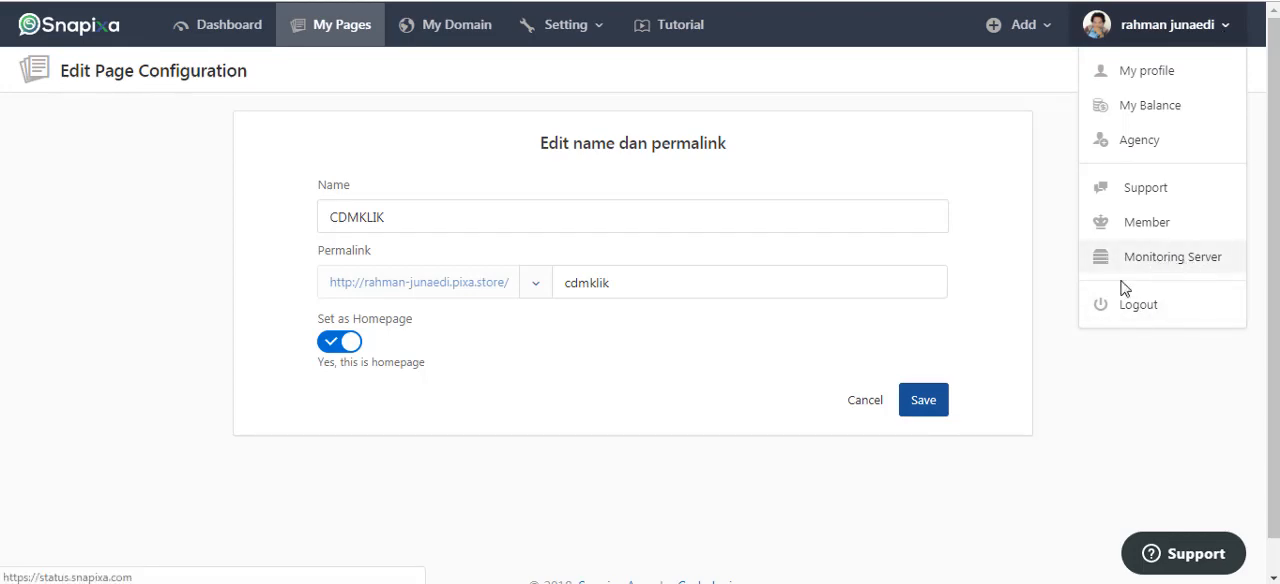
click(1163, 268)
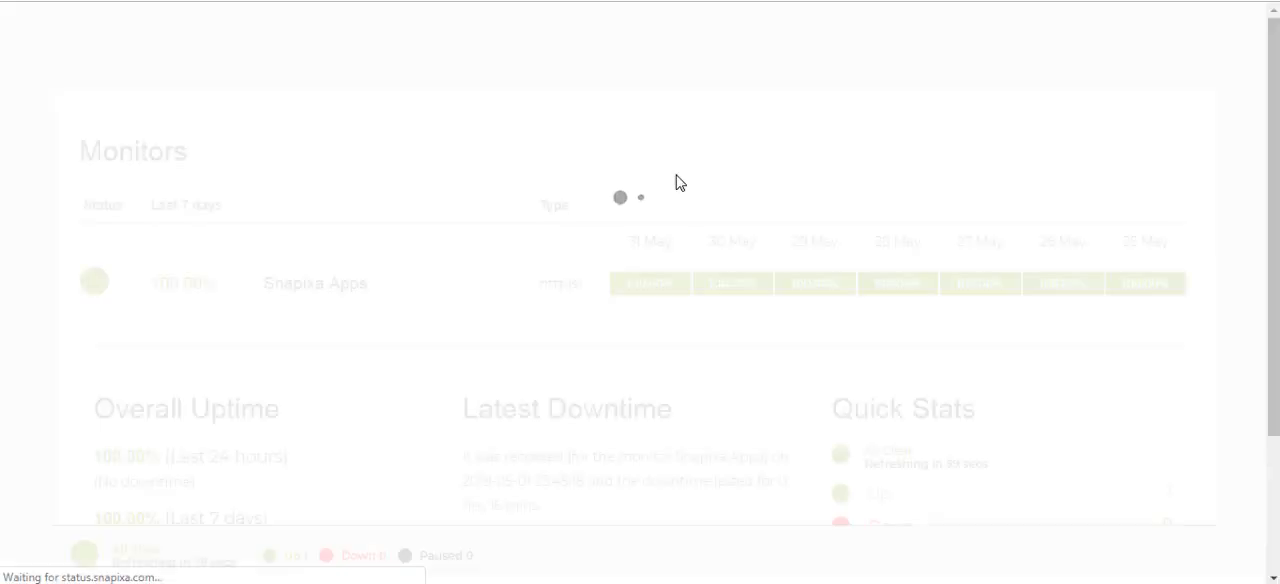
scroll(846, 258, down, 1)
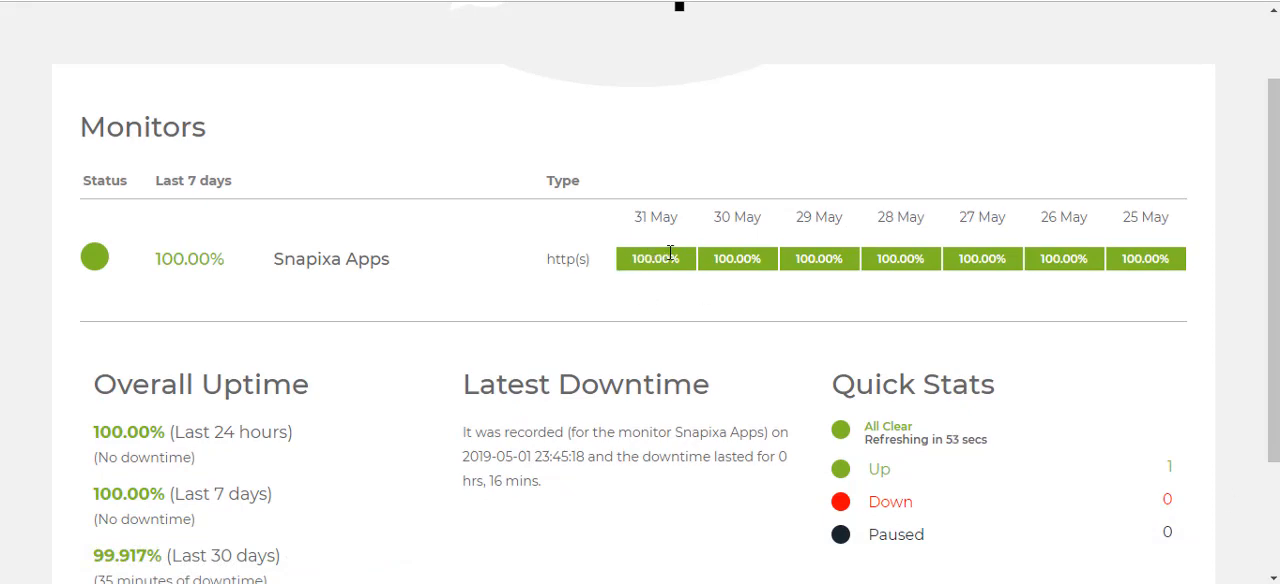
scroll(648, 323, down, 2)
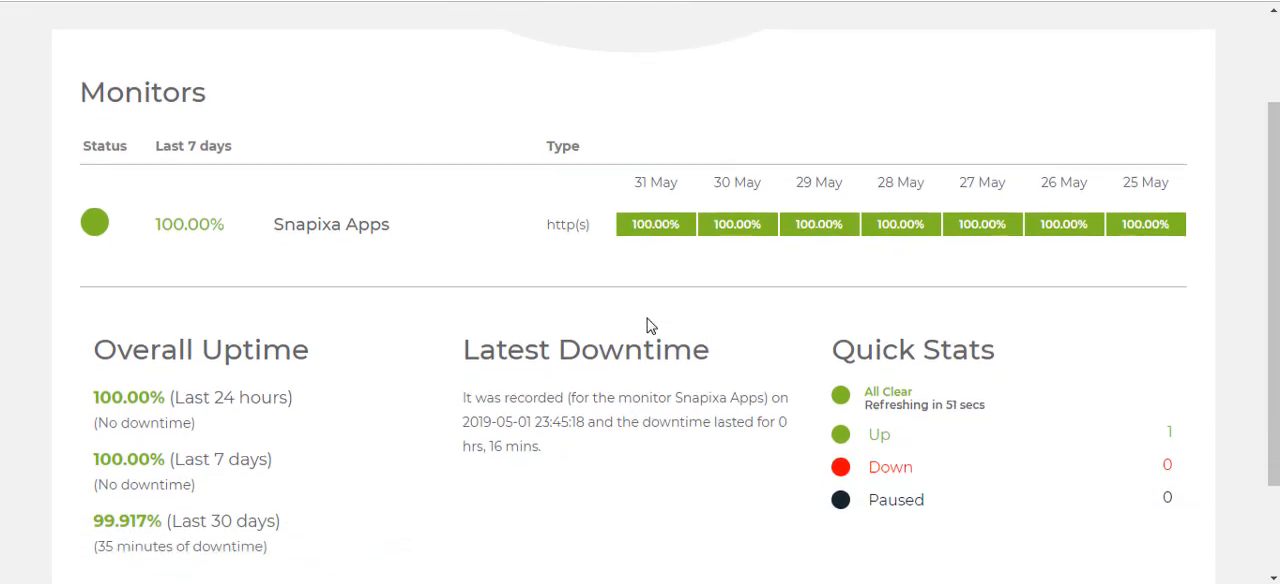
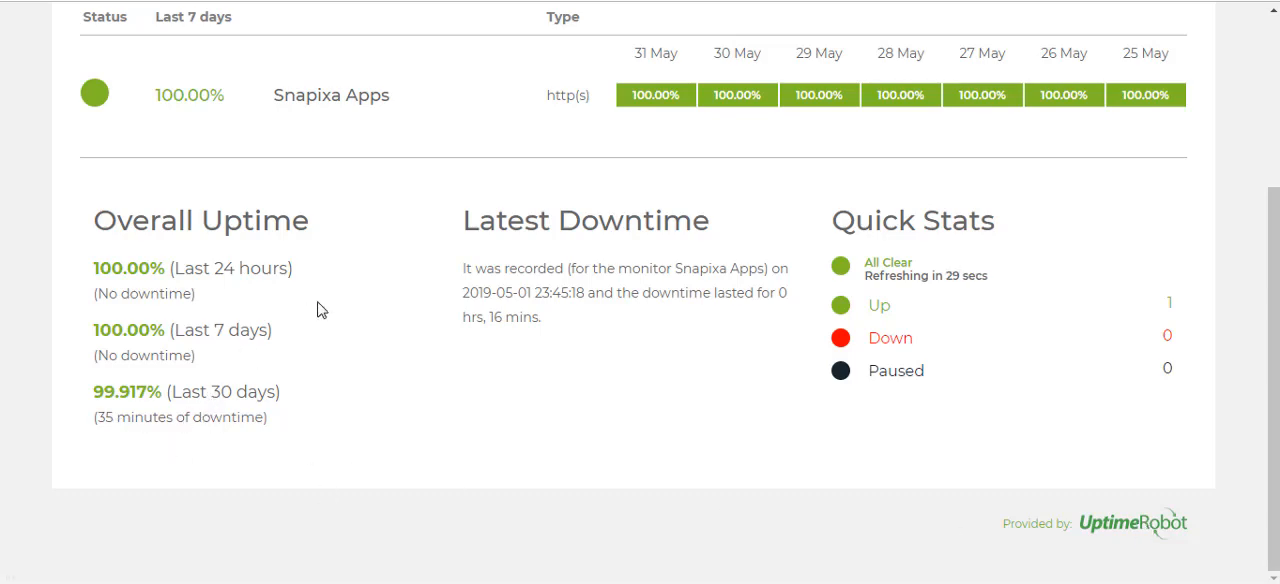
Go back over the Snapixa uptime statistics, highlighting the downtime figure for the last 30 days.
scroll(320, 309, up, 3)
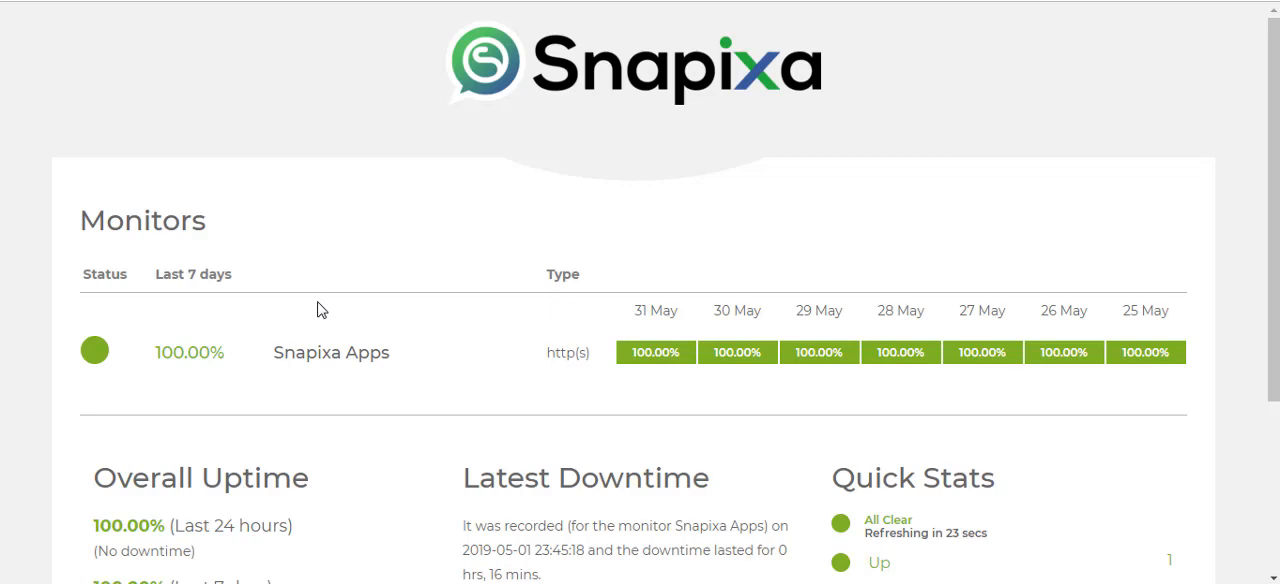
scroll(320, 310, down, 3)
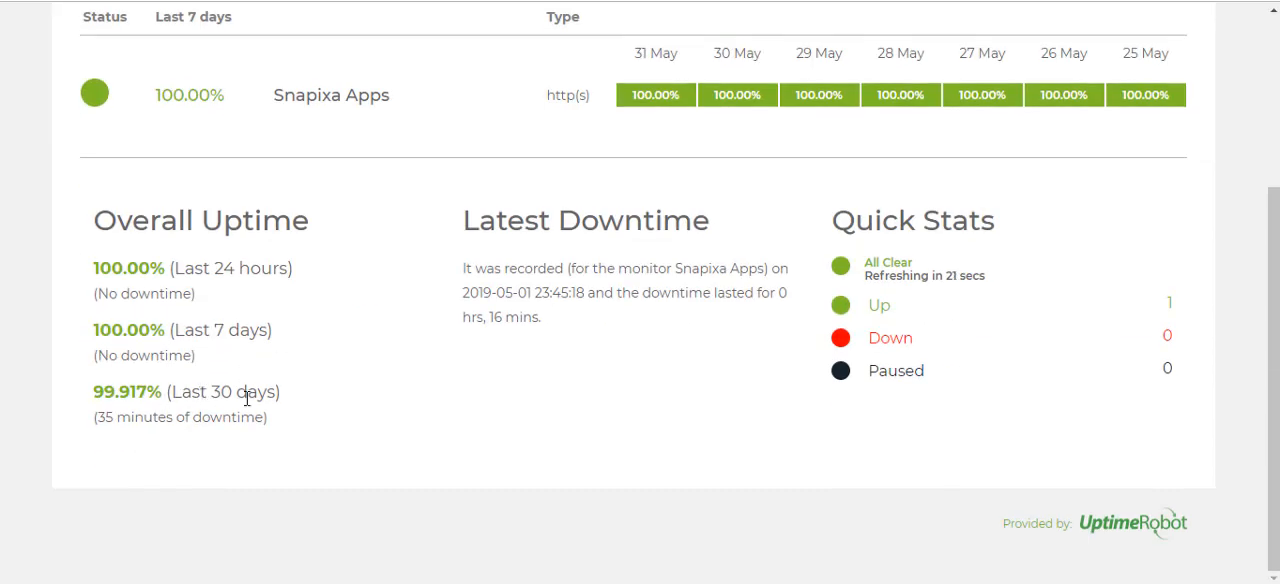
drag(212, 422, 97, 414)
click(50, 428)
scroll(749, 374, up, 3)
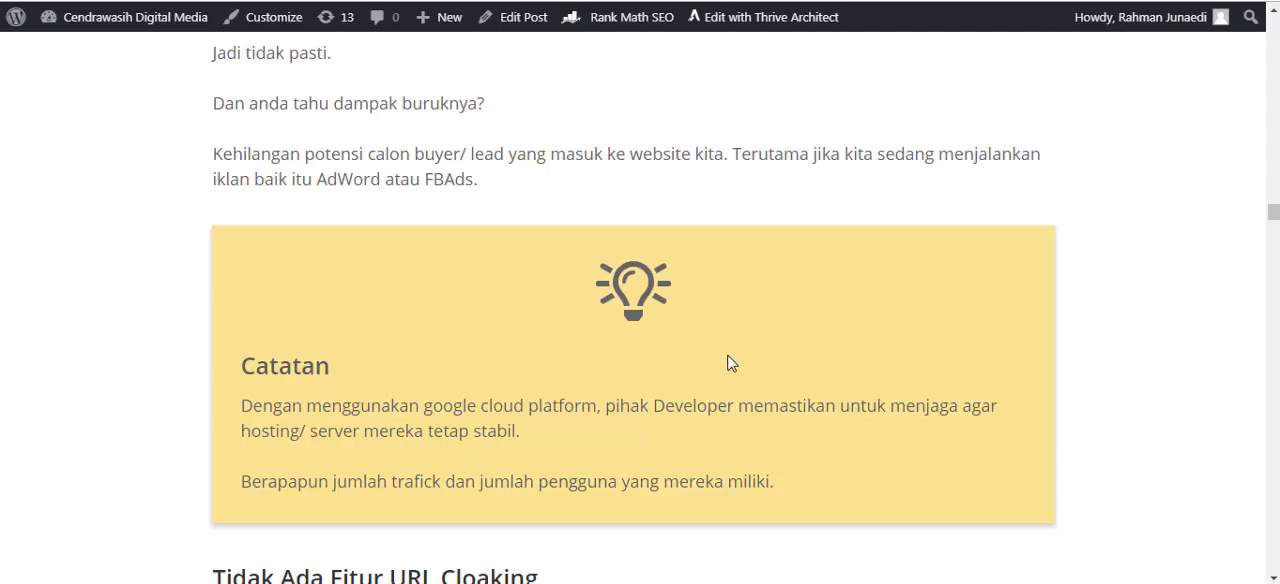
scroll(740, 368, down, 3)
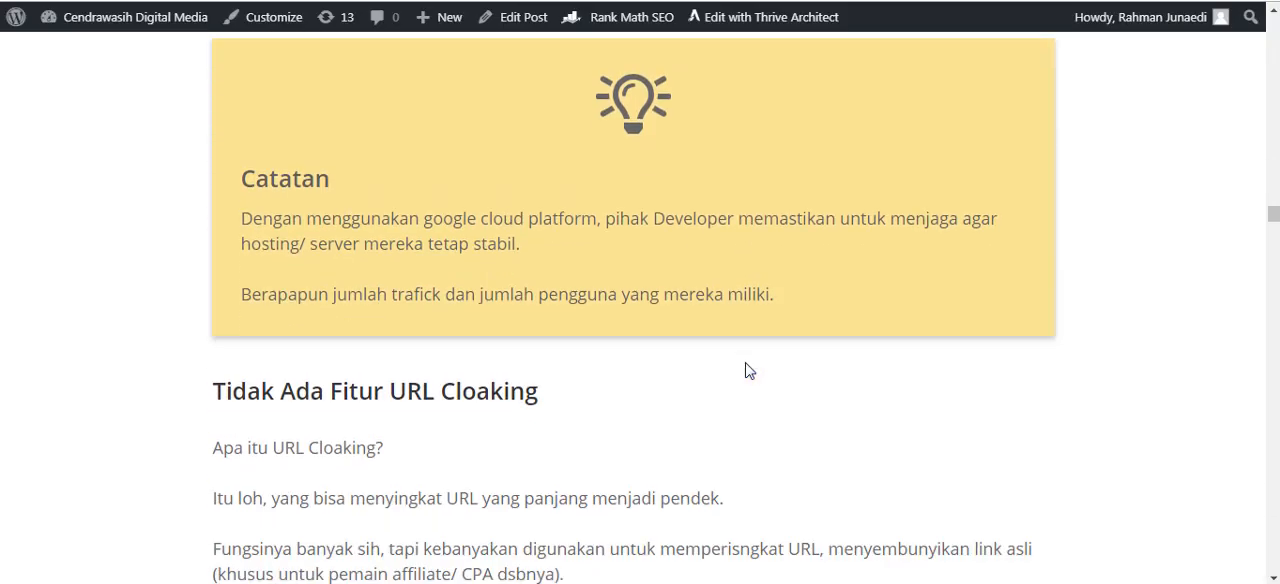
Read the "Catatan" note on server stability in the review article, highlighting "google cloud".
scroll(749, 363, down, 2)
scroll(749, 363, up, 2)
drag(425, 219, 519, 216)
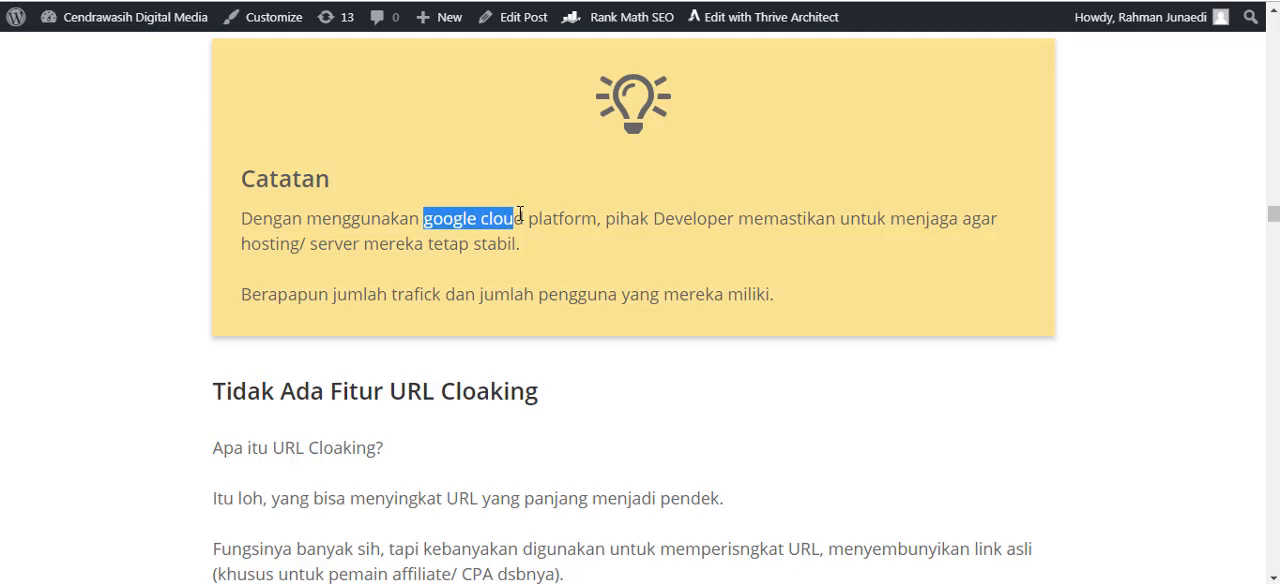
click(585, 258)
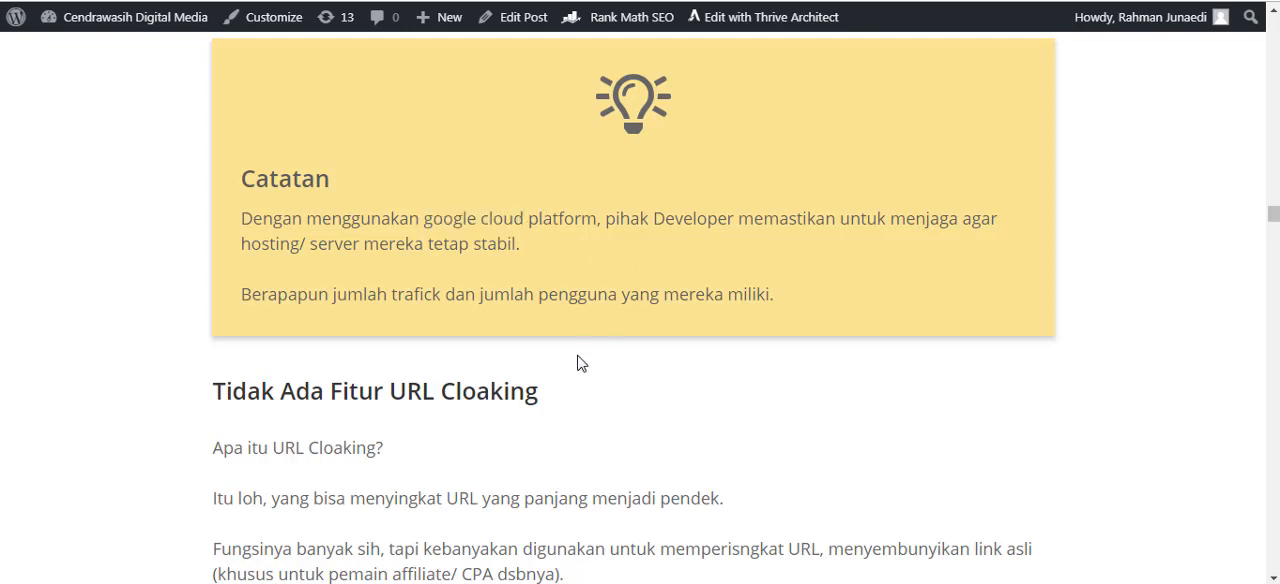
Read the "Tidak Ada Fitur URL Cloaking" drawback, highlighting its heading and part of the words "URL Cloaking".
scroll(580, 360, down, 2)
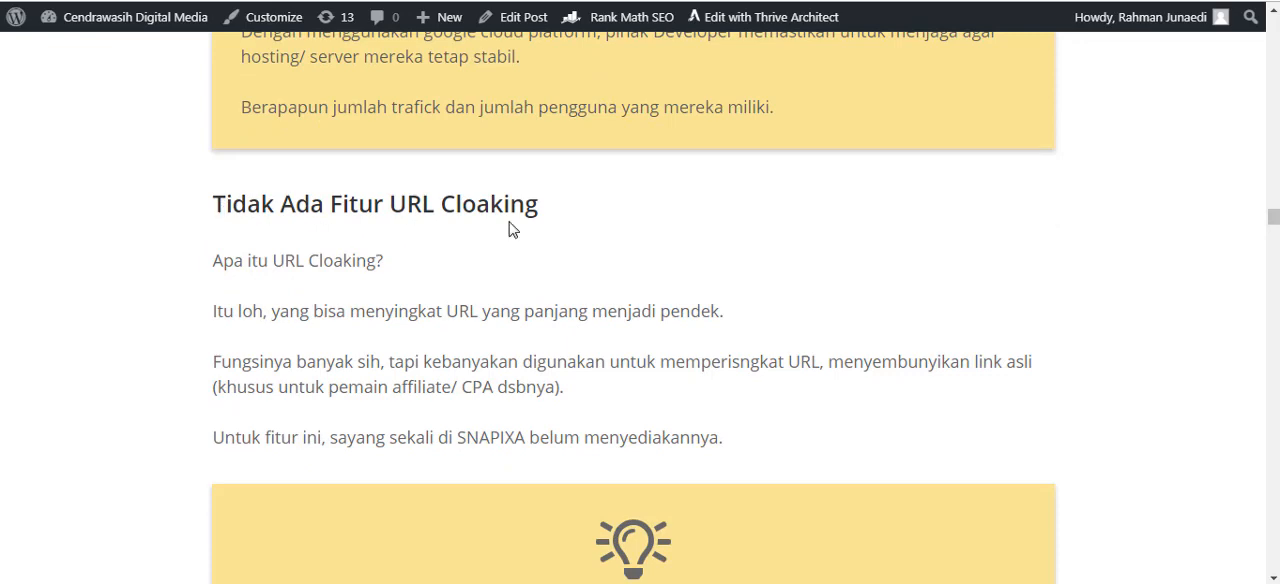
drag(552, 212, 210, 213)
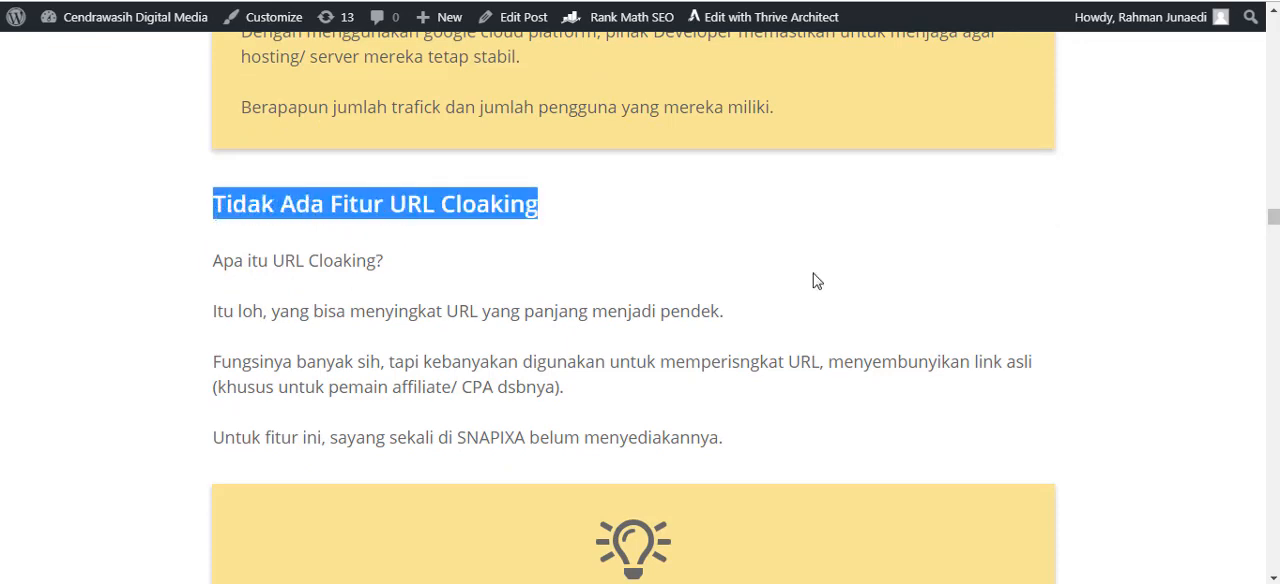
click(815, 284)
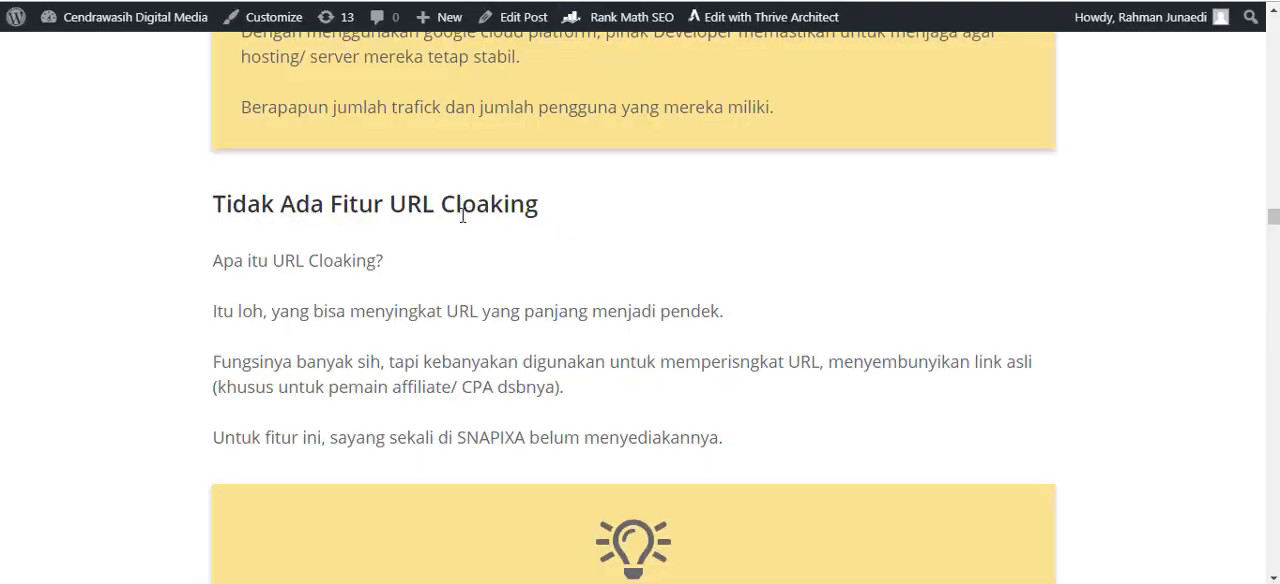
drag(403, 212, 464, 212)
click(578, 238)
Read the "Tips" note on free link shorteners, highlighting "bit.ly".
scroll(574, 317, down, 4)
scroll(574, 320, down, 1)
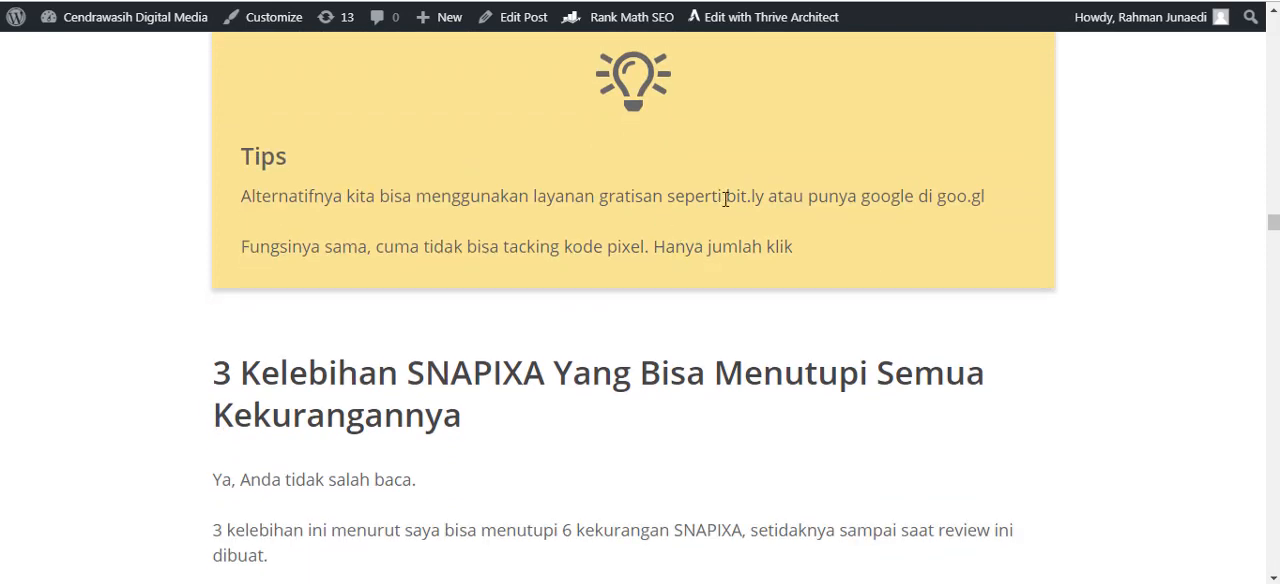
drag(756, 196, 726, 196)
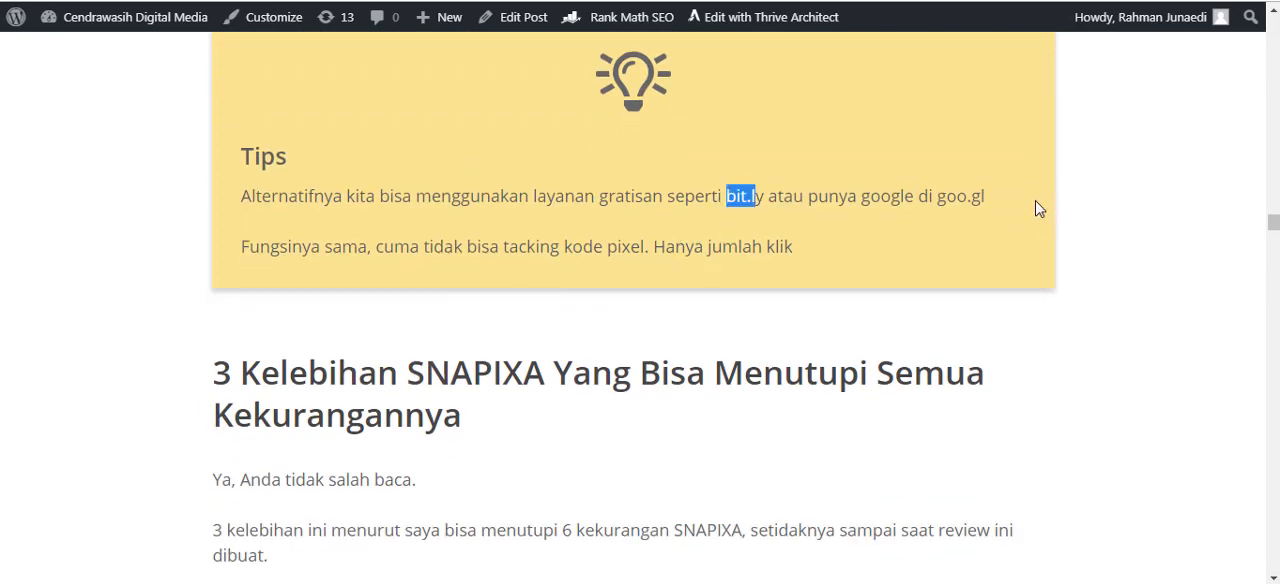
Copy "goo.gl" from the "Tips" note, check the address in a new browser tab, and return to the article.
mouse_move(937, 197)
mouse_down()
mouse_move(993, 208)
mouse_move(988, 223)
mouse_move(977, 198)
mouse_move(937, 196)
mouse_up()
right_click(940, 198)
click(972, 214)
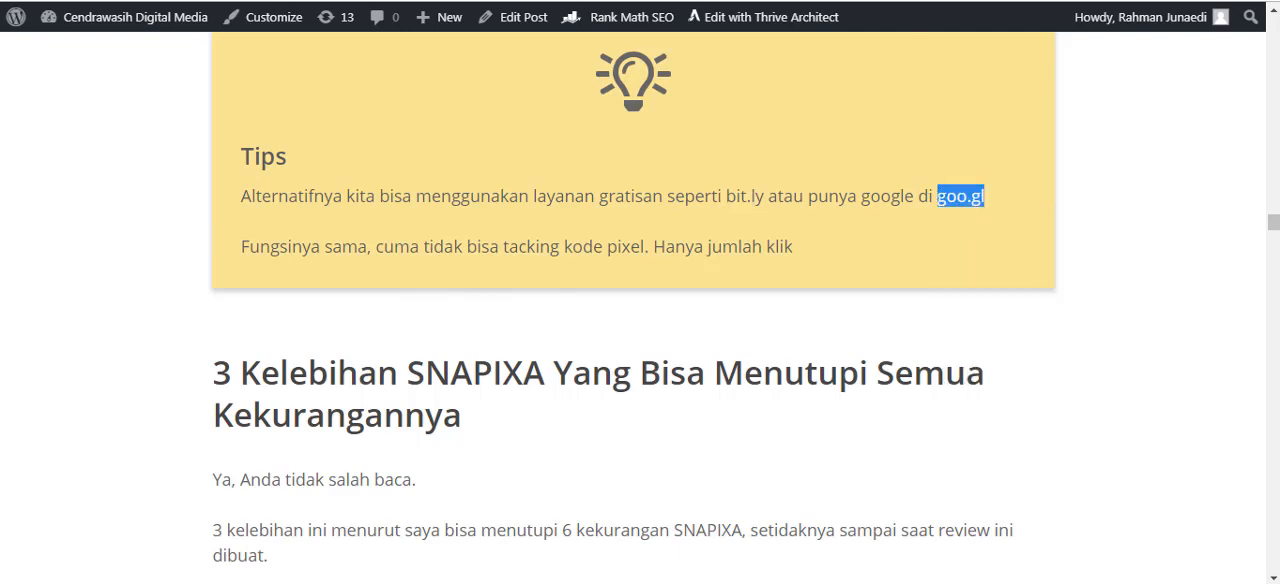
key(ctrl+t)
right_click(504, 1)
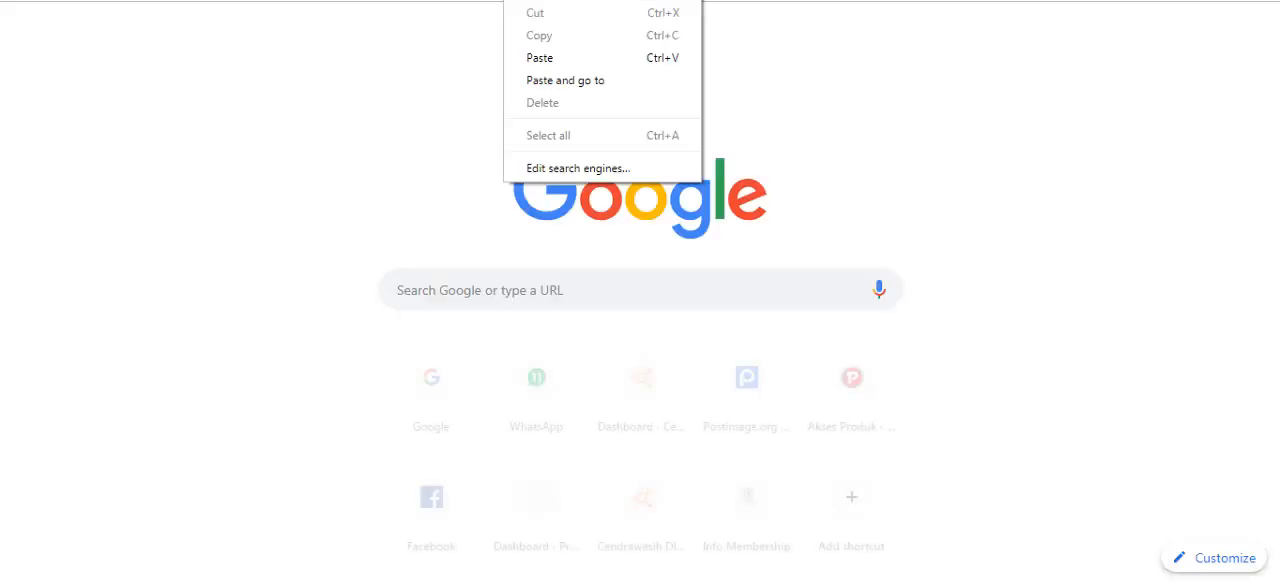
click(549, 77)
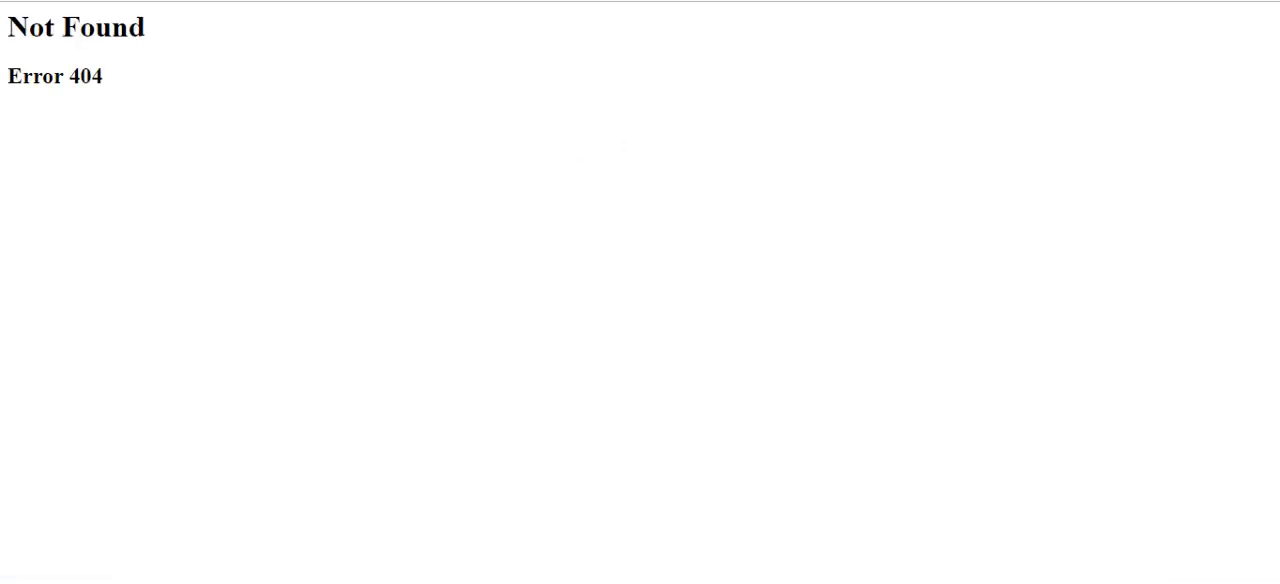
key(ctrl+w)
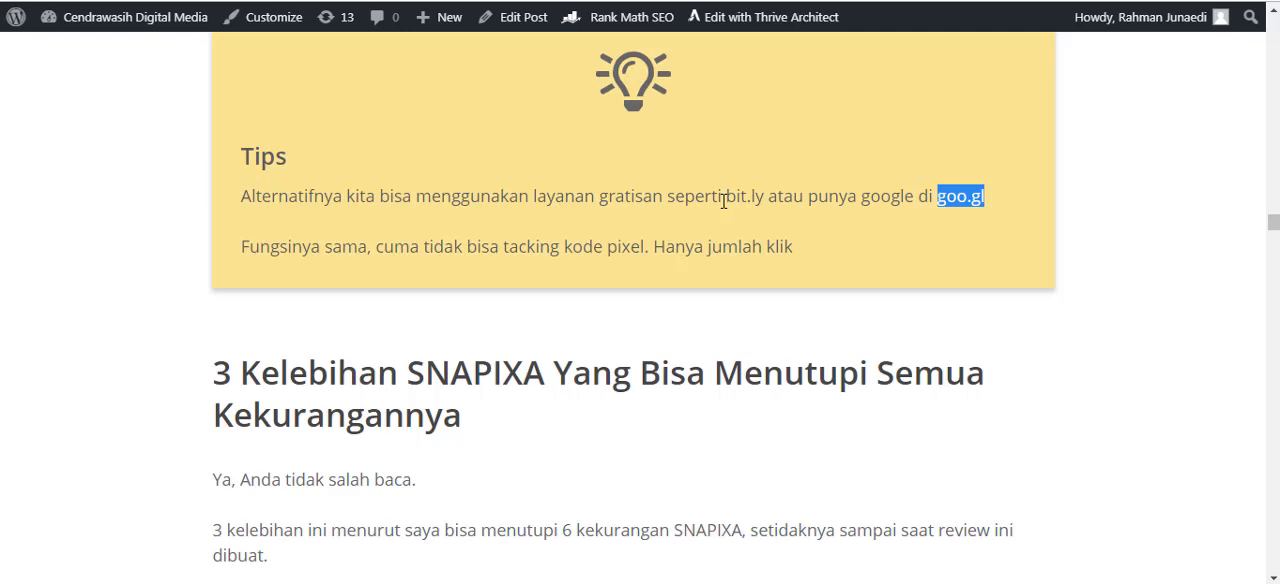
click(176, 313)
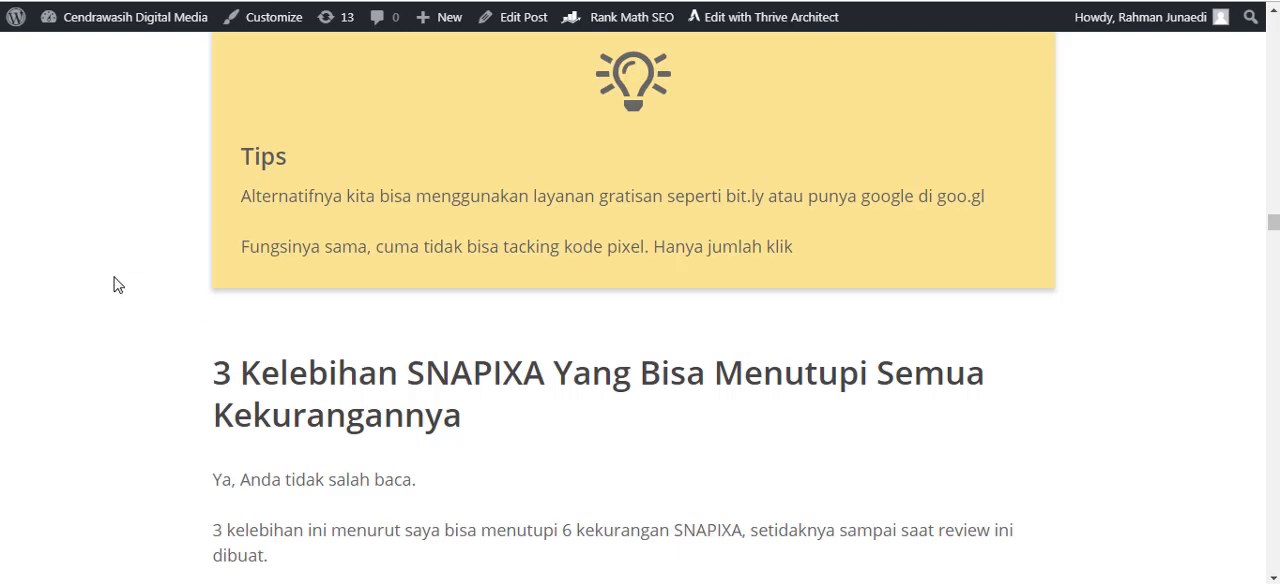
Read the introduction to "3 Kelebihan SNAPIXA Yang Bisa Menutupi Semua Kekurangannya", highlighting the start of its heading.
scroll(117, 283, down, 2)
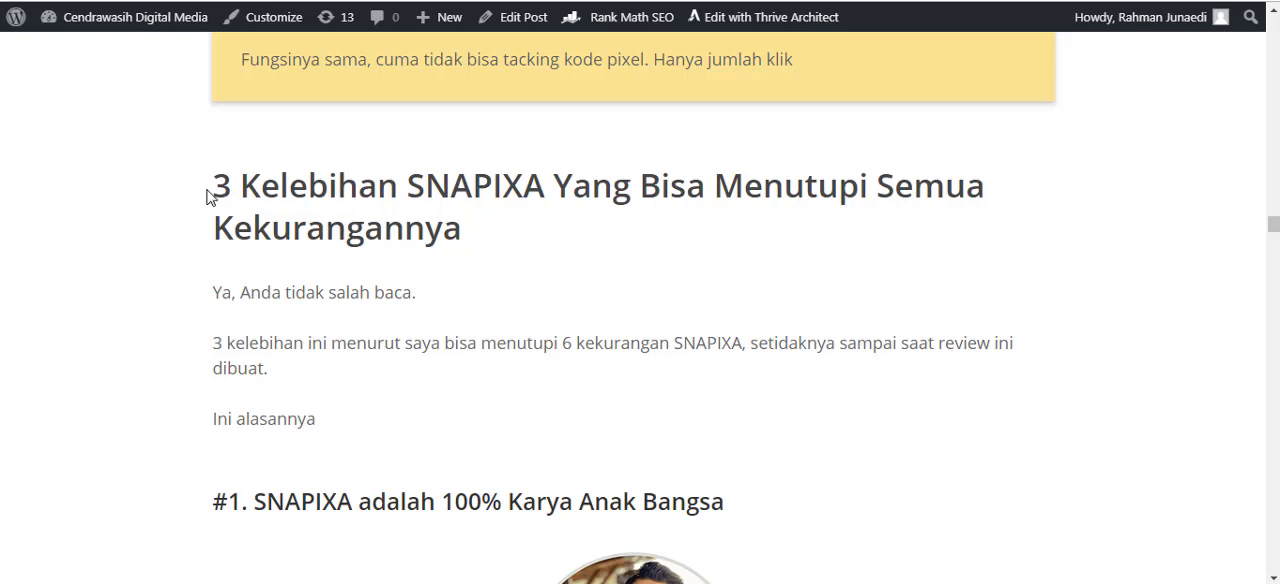
drag(213, 192, 330, 195)
click(543, 290)
scroll(651, 291, down, 4)
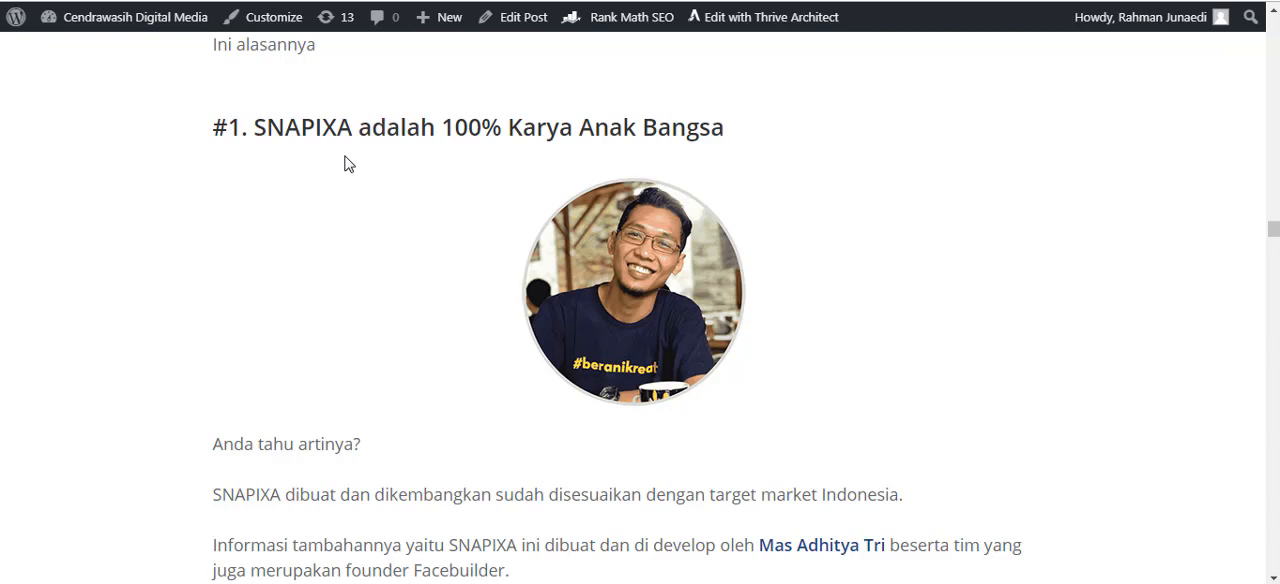
View the "#1. SNAPIXA adalah 100% Karya Anak Bangsa" strength, highlighting "100% Ka" in its heading.
scroll(326, 180, down, 1)
scroll(326, 180, up, 1)
drag(441, 127, 536, 127)
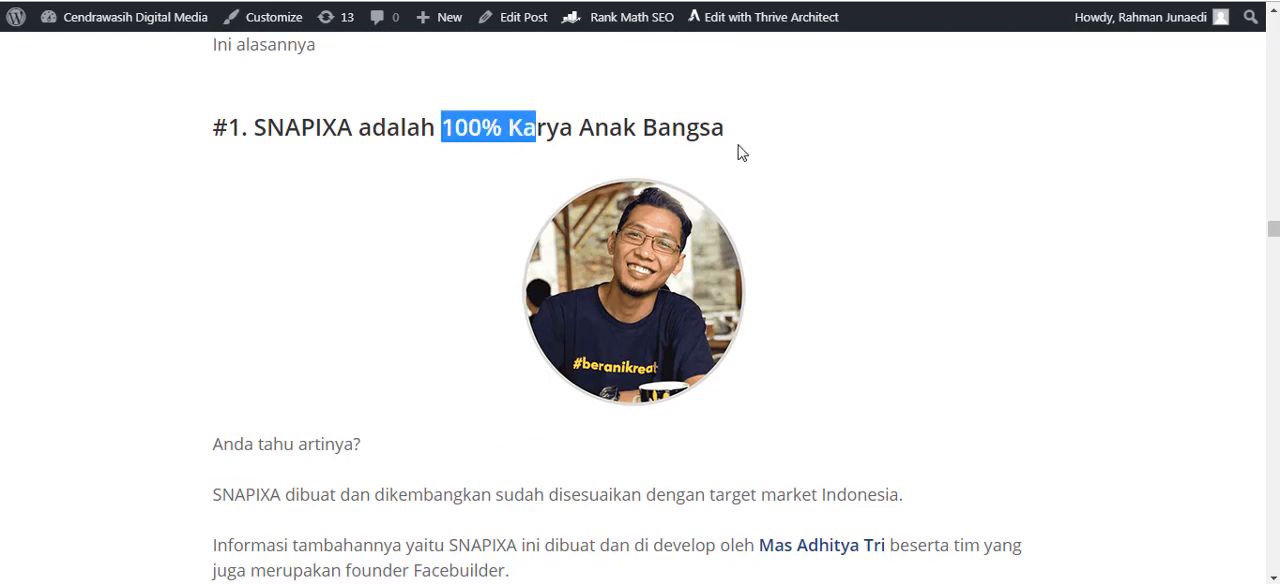
click(776, 265)
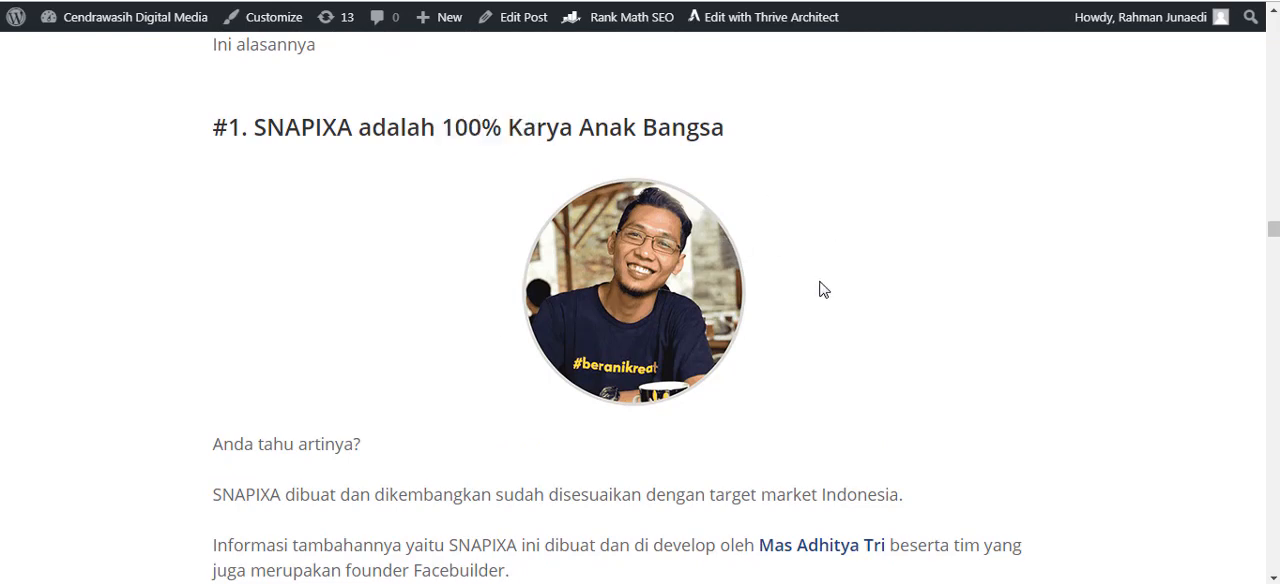
Read the paragraphs on the Indonesian target market and the developer, highlighting "Facebuilder", and view the "Logikanya" note.
scroll(826, 295, down, 1)
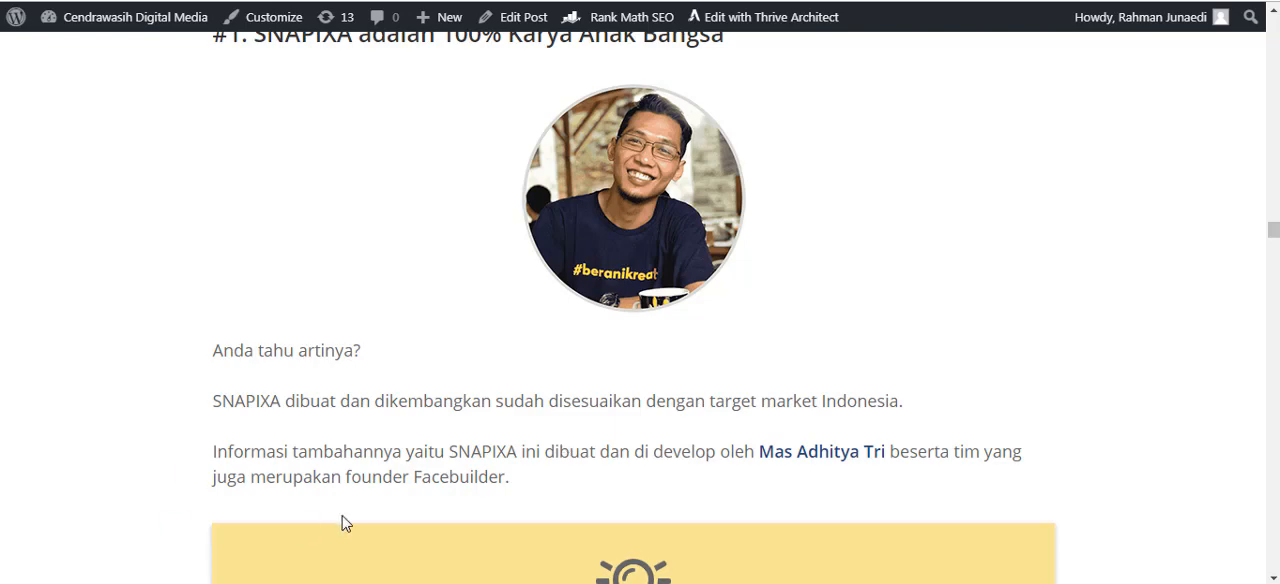
drag(414, 477, 505, 474)
click(583, 502)
scroll(860, 329, down, 4)
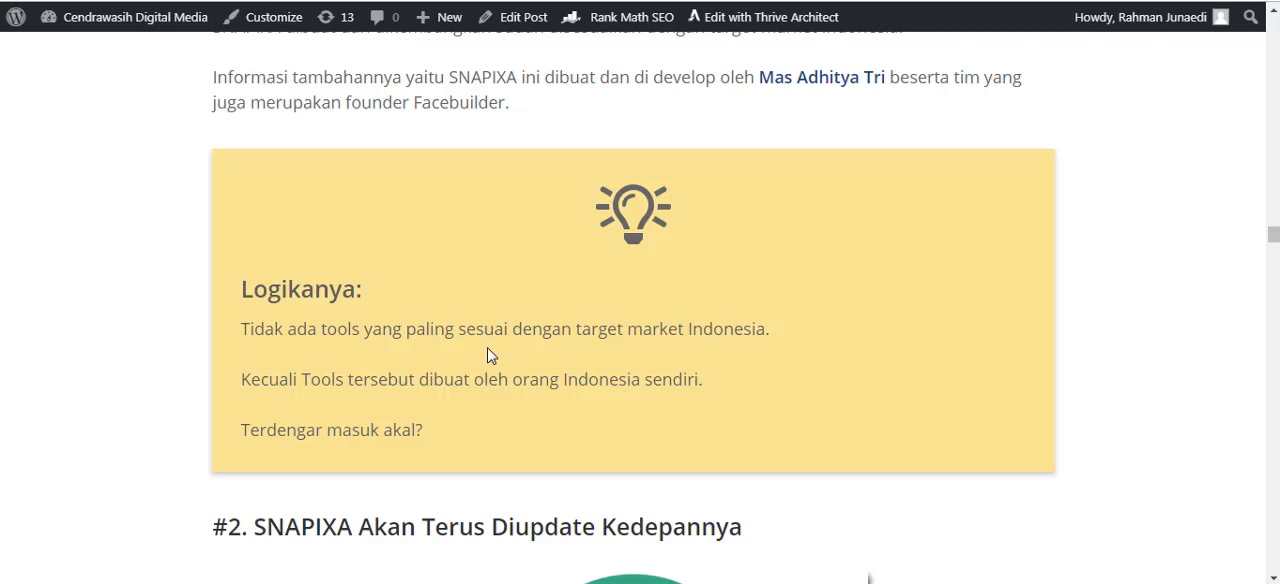
View the "#2. SNAPIXA Akan Terus Diupdate Kedepannya" strength, highlighting its heading.
scroll(498, 362, down, 3)
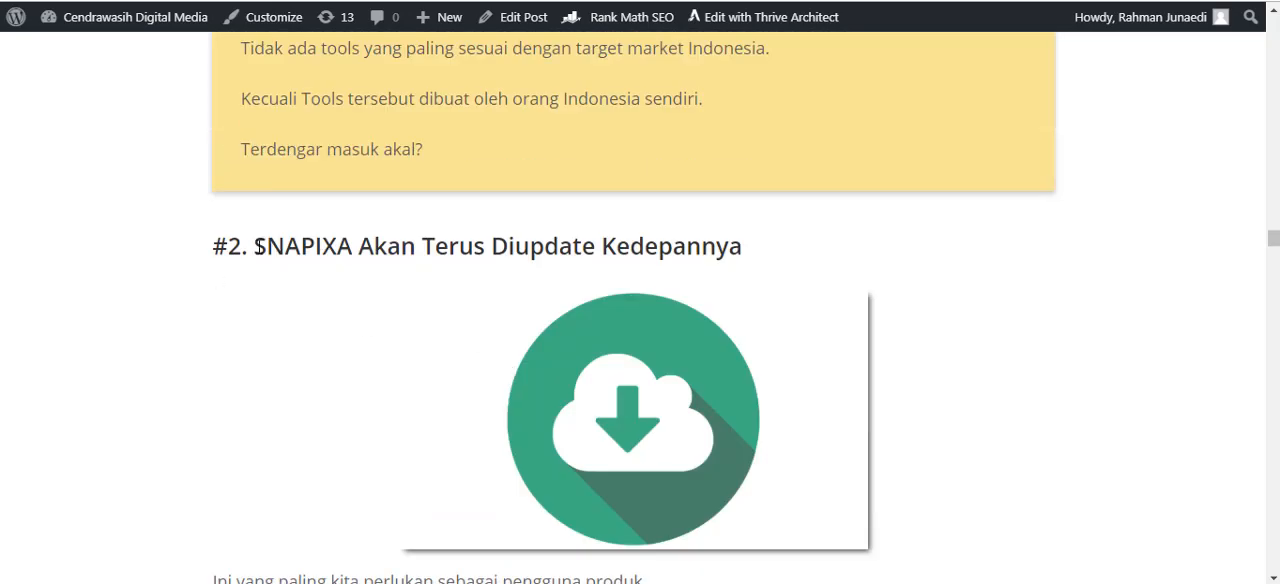
drag(256, 248, 476, 246)
click(730, 249)
drag(744, 248, 266, 246)
click(1021, 234)
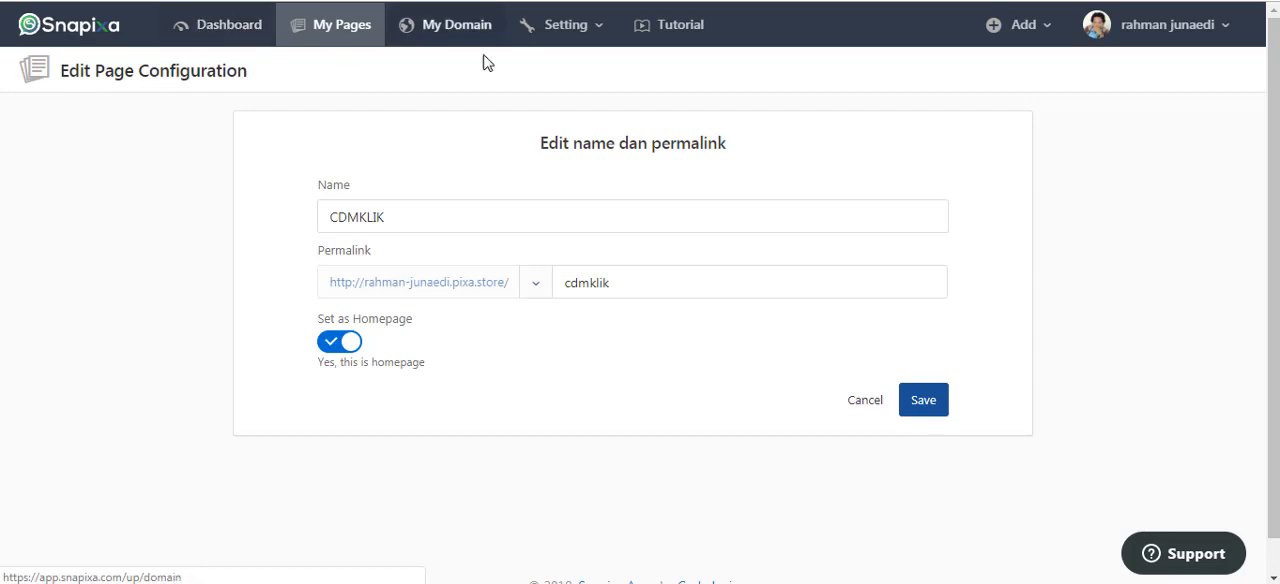
Start creating a new page from My Pages in the Snapixa web app and look over the Product Catalog templates.
click(345, 32)
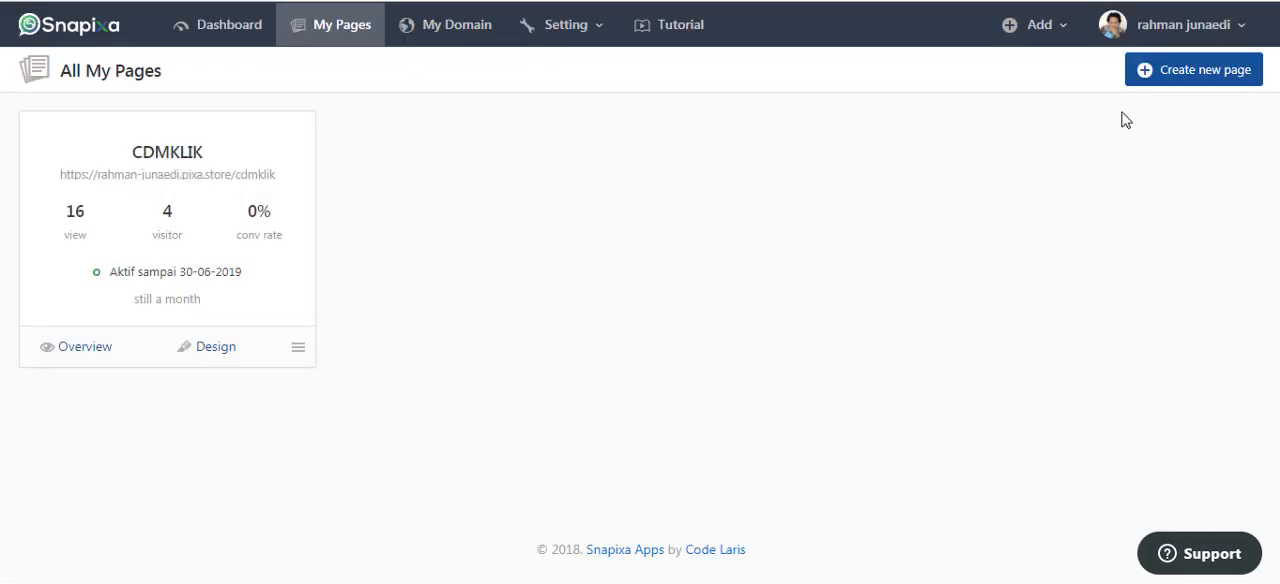
click(1190, 80)
scroll(180, 357, down, 2)
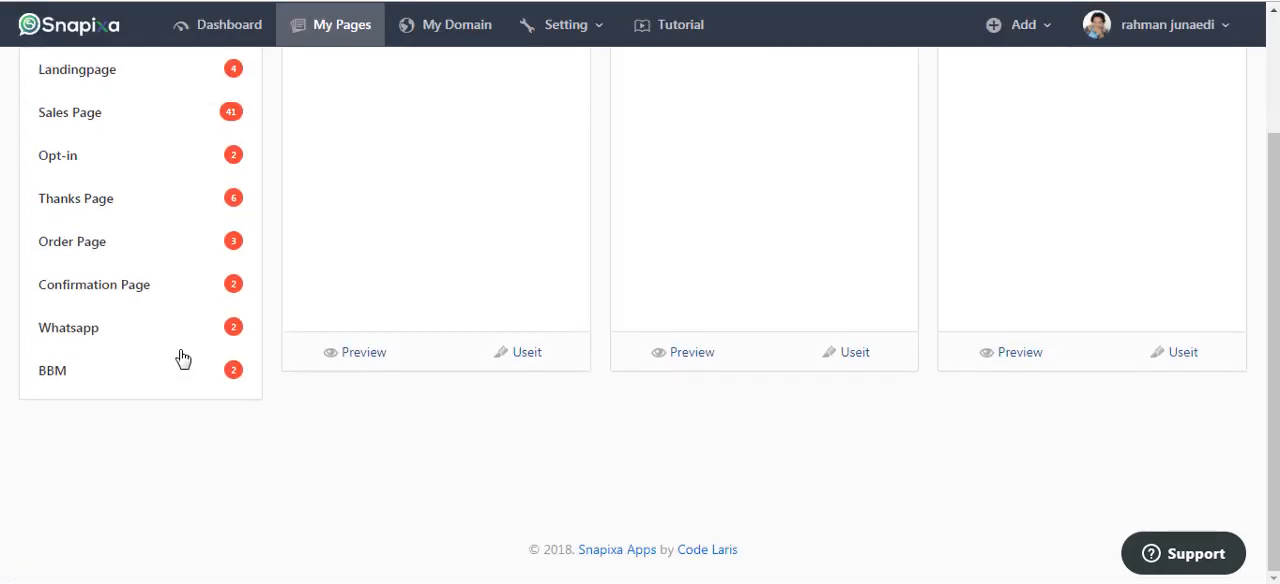
scroll(180, 354, up, 1)
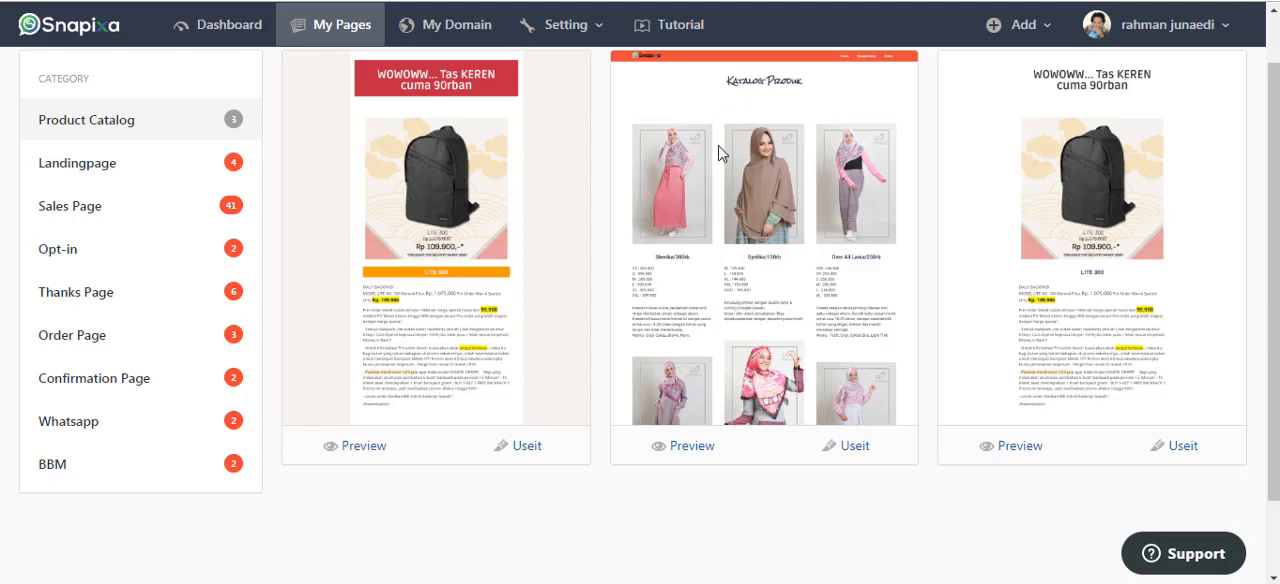
Browse the Landingpage template category and return to the review article.
click(114, 170)
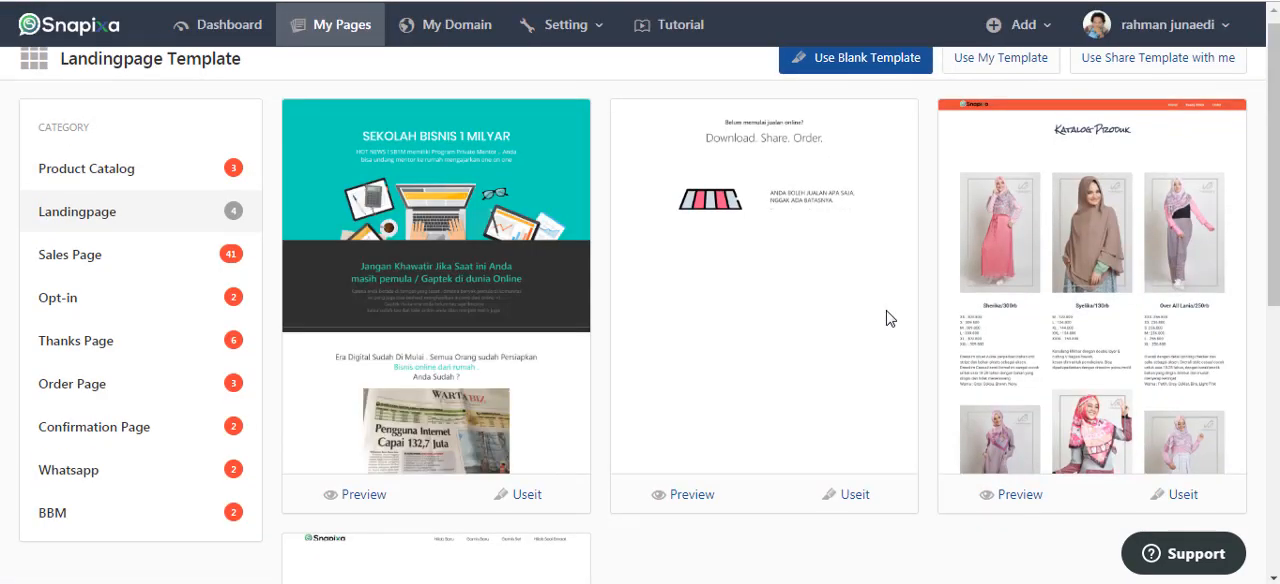
scroll(888, 320, down, 1)
scroll(1088, 260, down, 2)
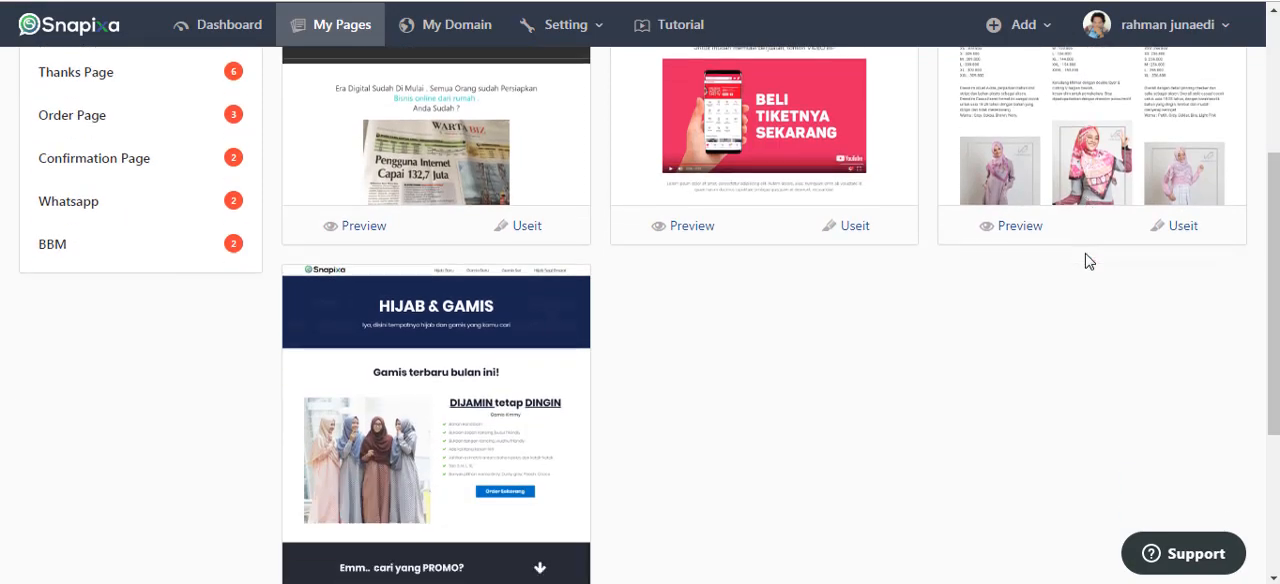
scroll(1088, 257, up, 2)
scroll(826, 251, down, 3)
scroll(674, 294, down, 2)
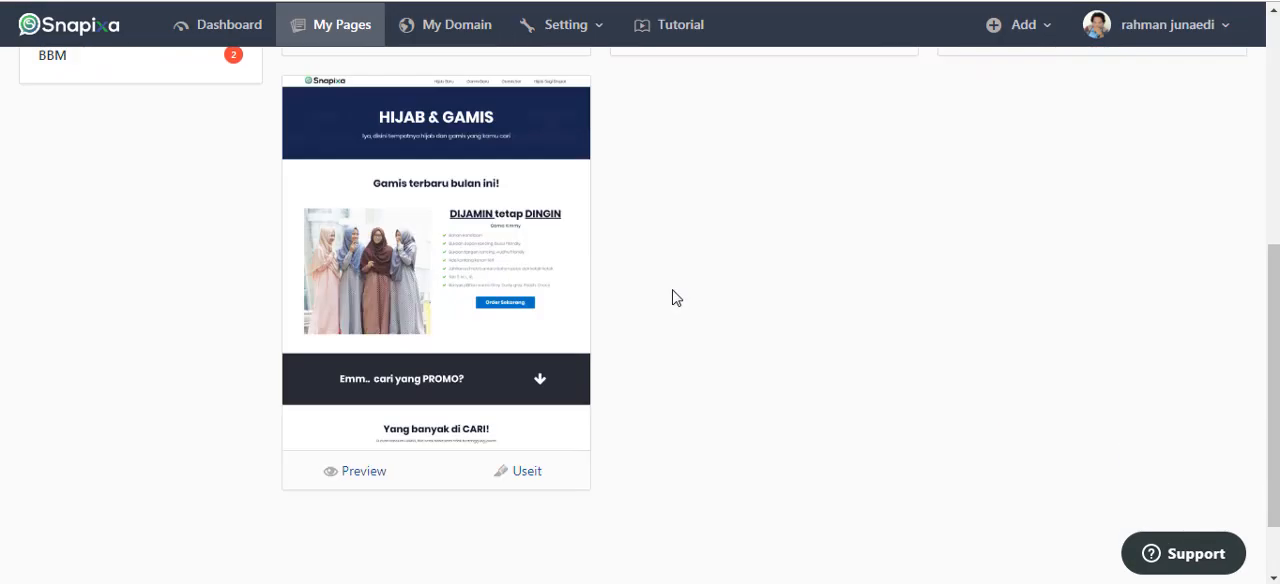
scroll(460, 210, up, 1)
scroll(450, 250, up, 2)
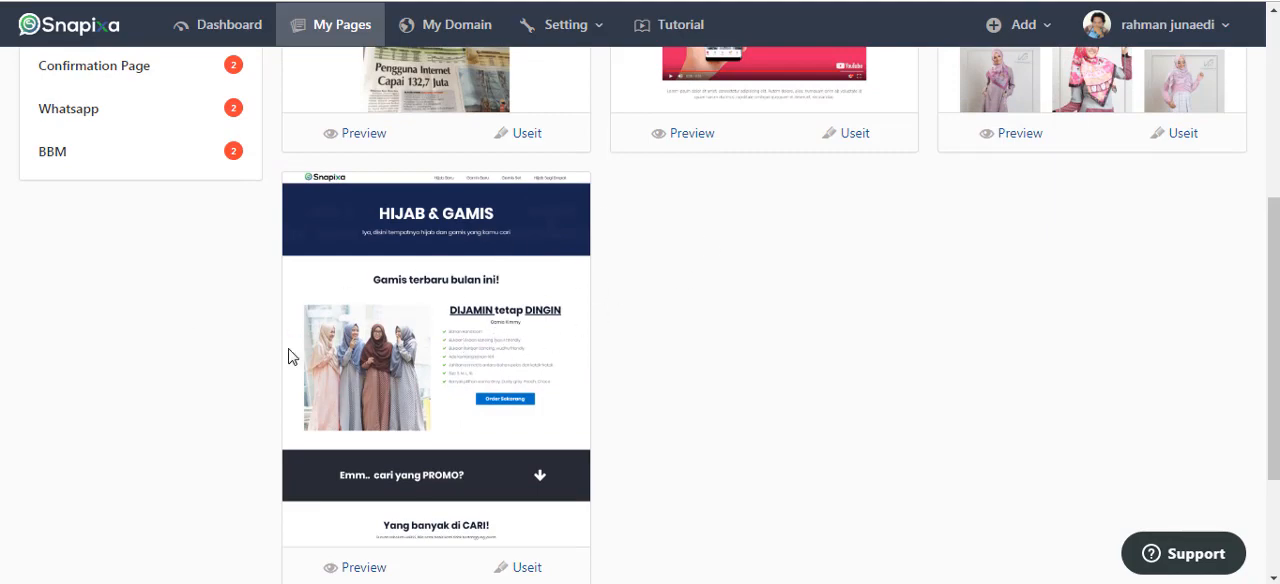
scroll(289, 354, up, 3)
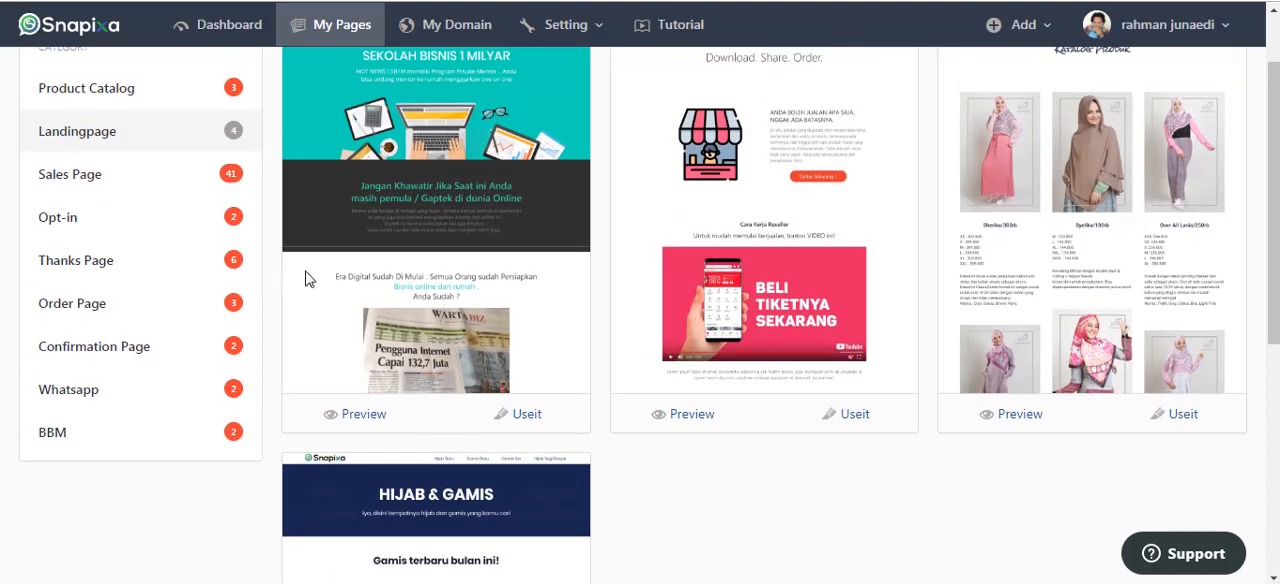
scroll(502, 269, up, 1)
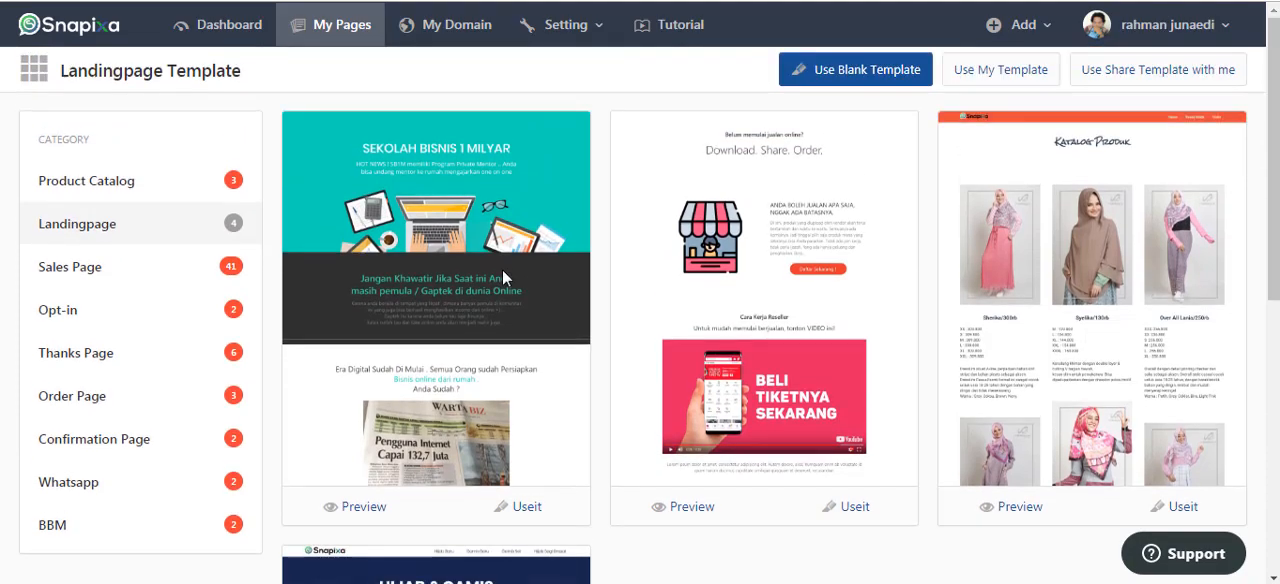
scroll(447, 273, down, 1)
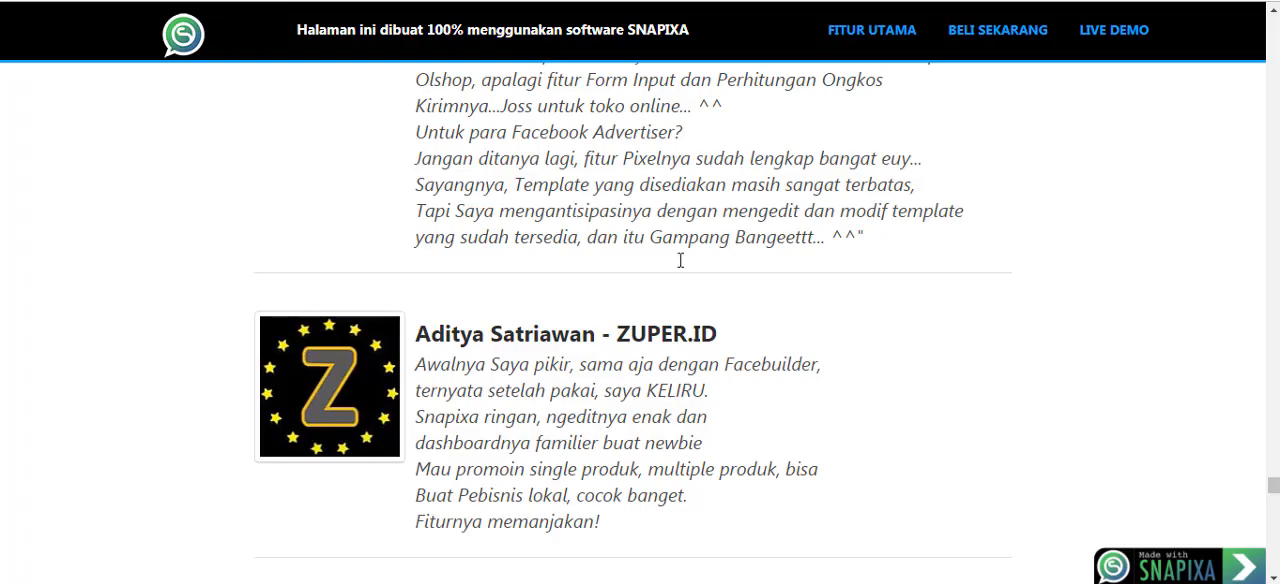
scroll(680, 260, down, 10)
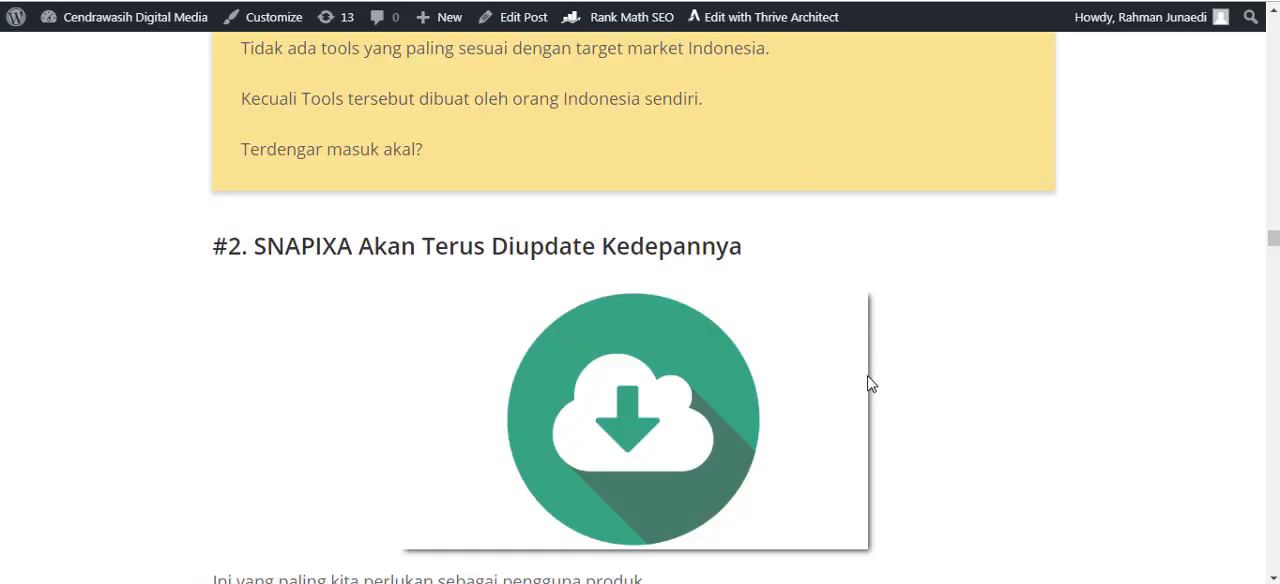
View the "#3. Support Dari SNAPIXA" strength, highlighting its heading, and look back at the product update paragraphs above it.
scroll(880, 385, down, 5)
scroll(437, 357, down, 2)
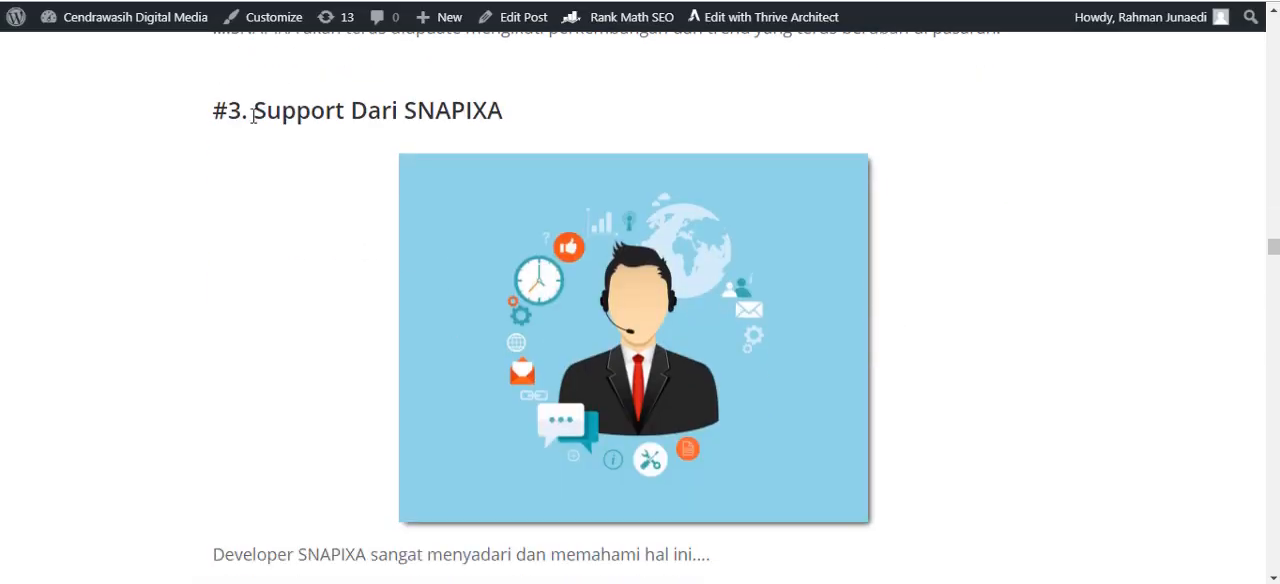
drag(253, 110, 523, 111)
click(540, 110)
scroll(560, 140, down, 4)
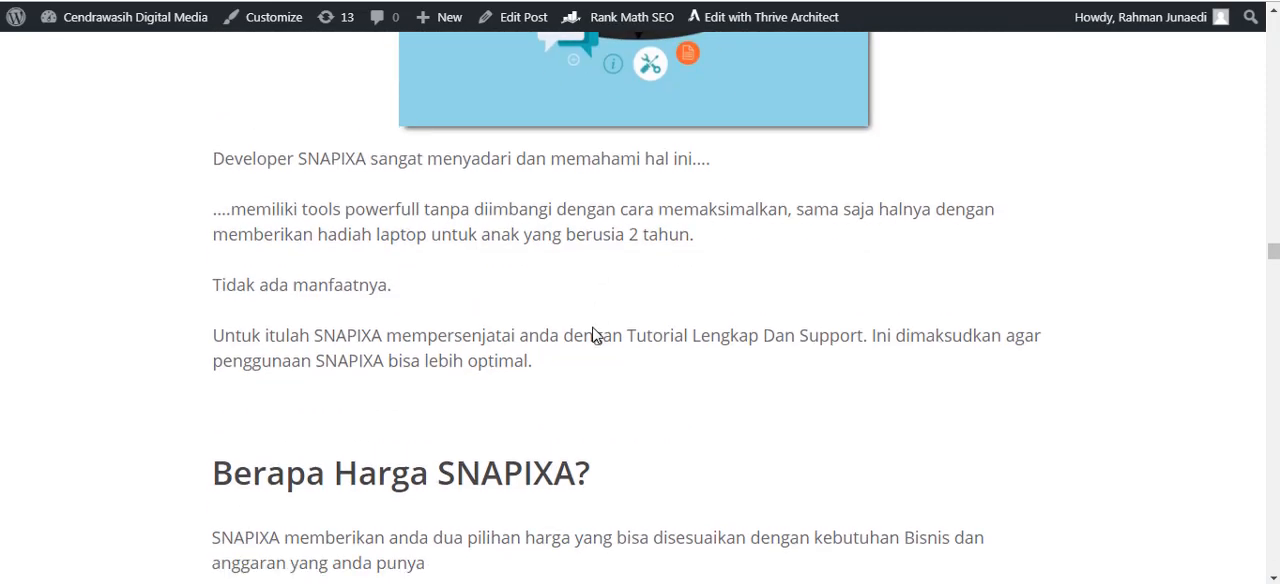
scroll(592, 335, up, 2)
scroll(591, 334, up, 5)
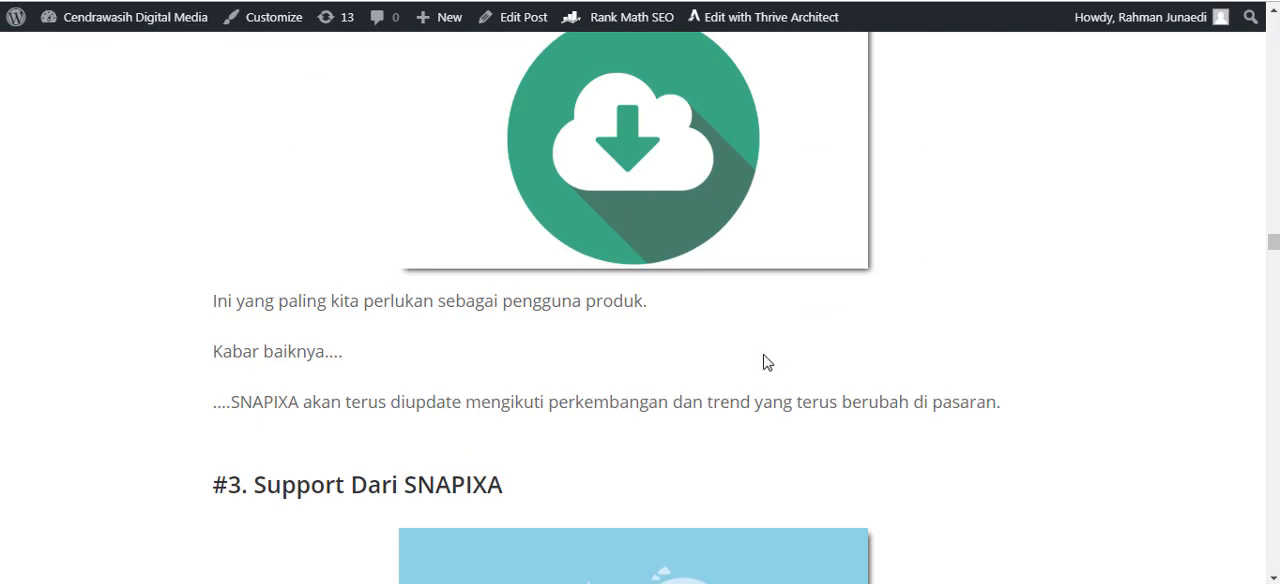
scroll(766, 360, down, 2)
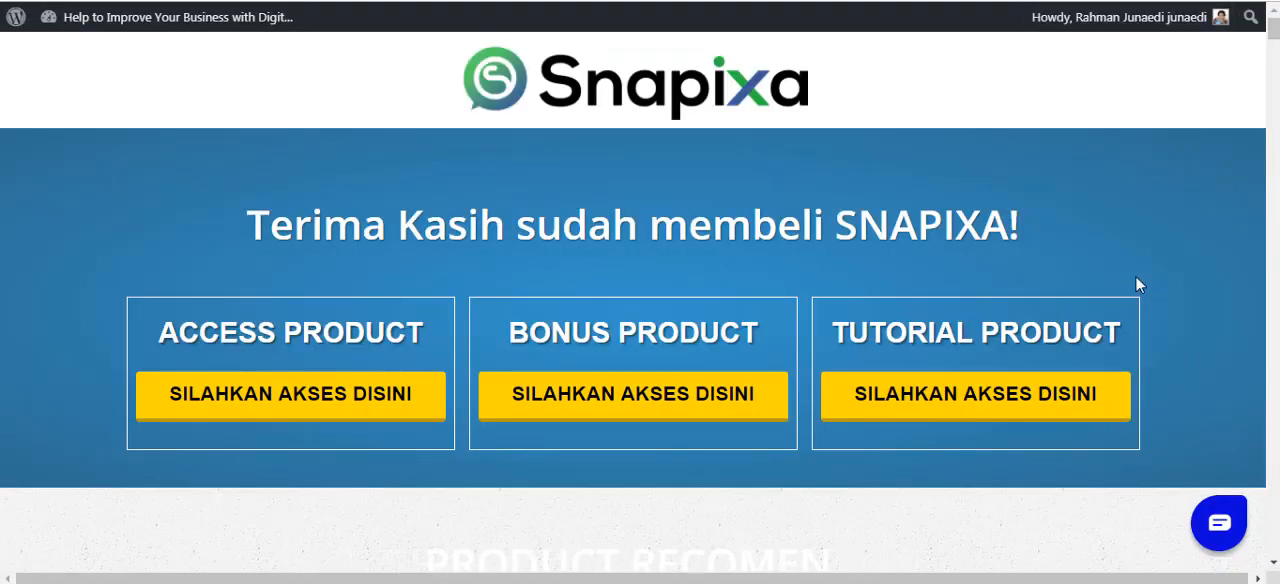
Open the Tutorial Product course from the Snapixa member area and highlight the "62 PANDUAN" line on its page.
right_click(880, 413)
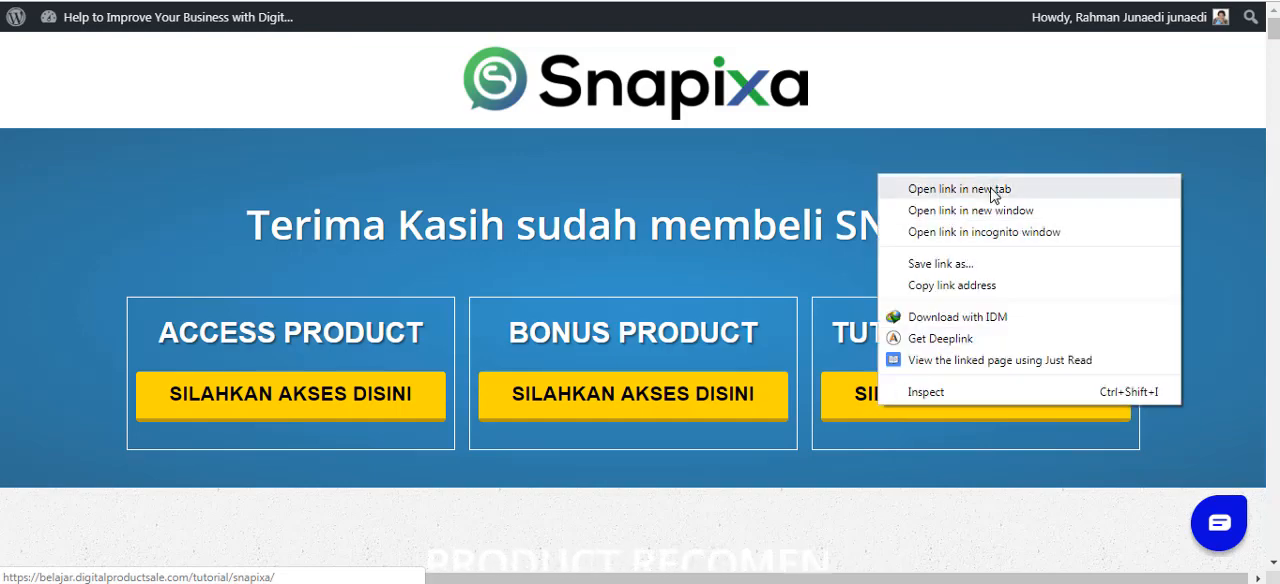
click(1037, 208)
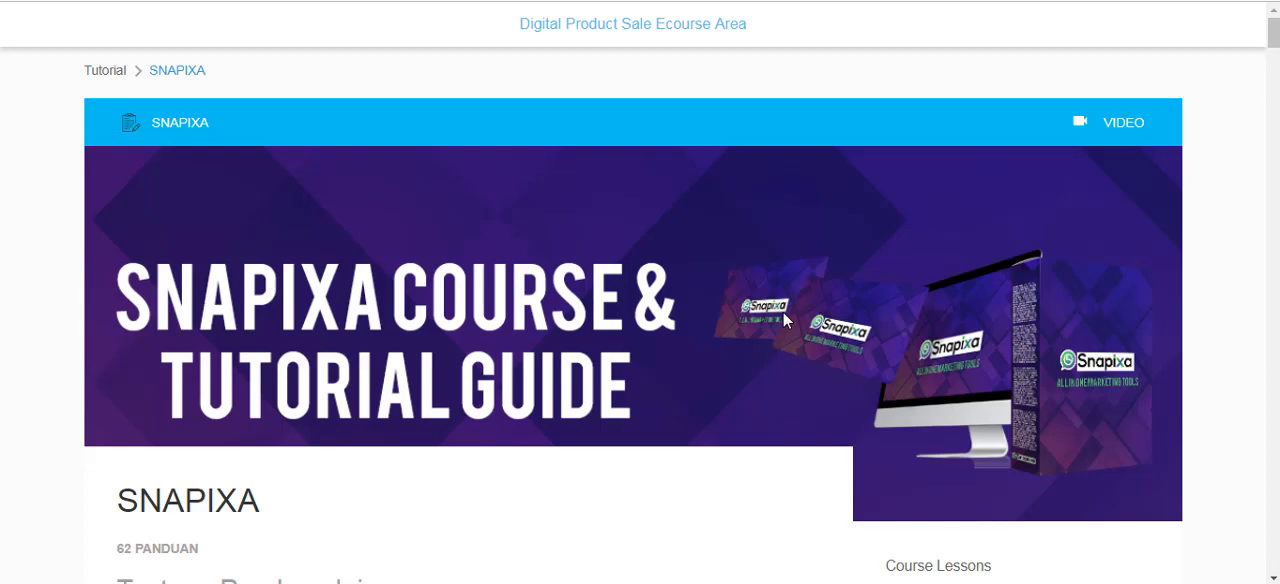
scroll(800, 325, down, 4)
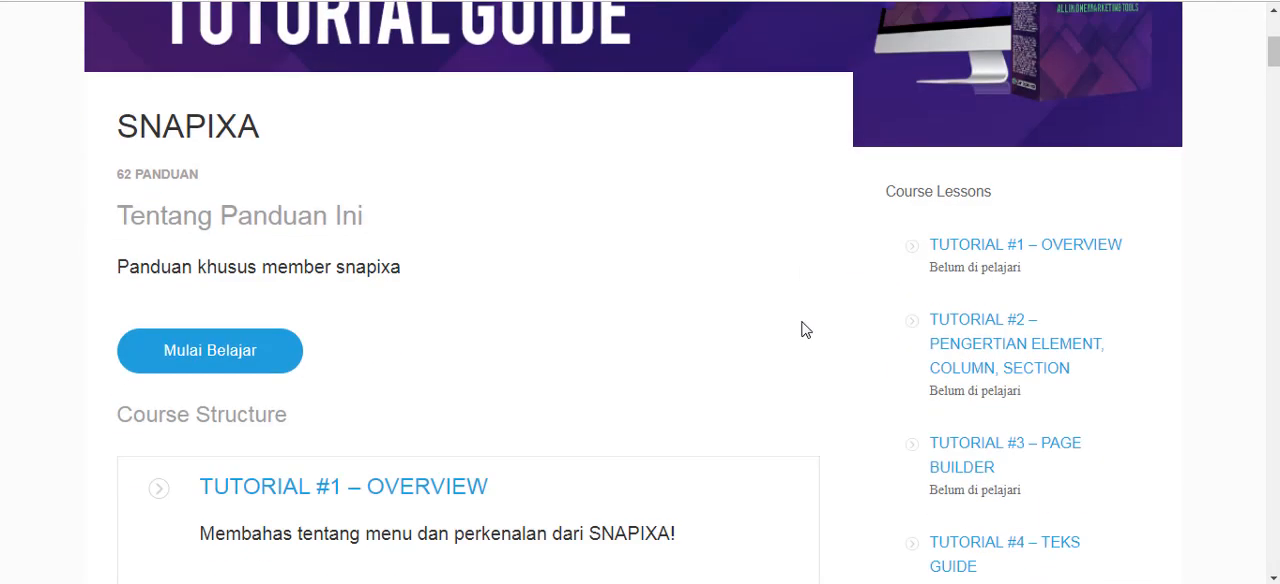
scroll(304, 231, down, 4)
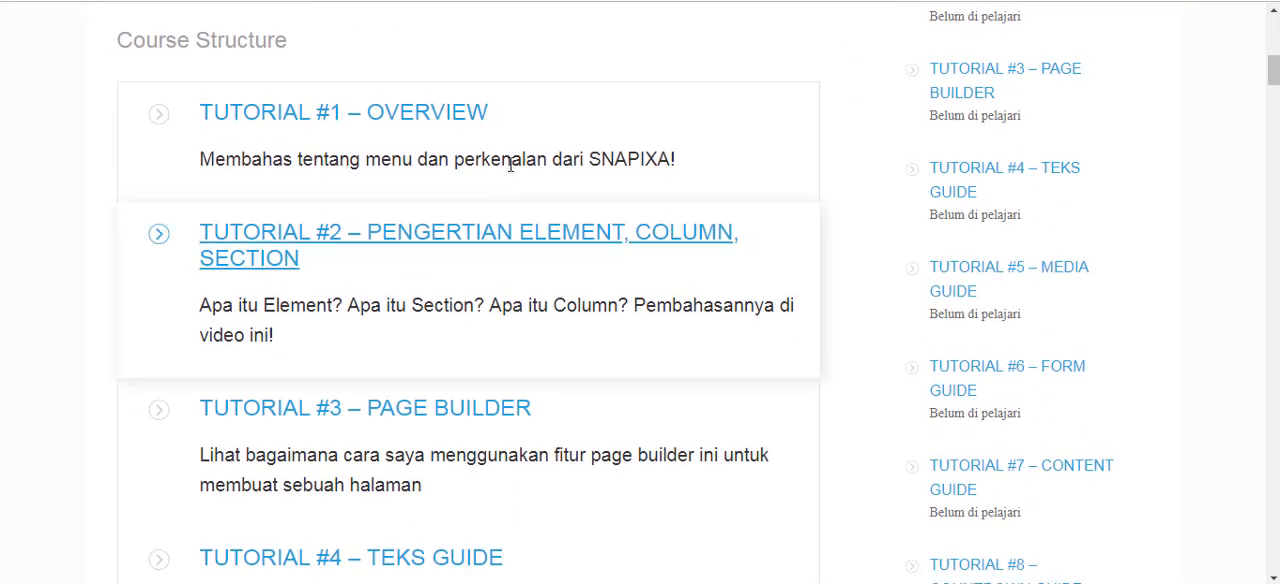
scroll(534, 229, up, 3)
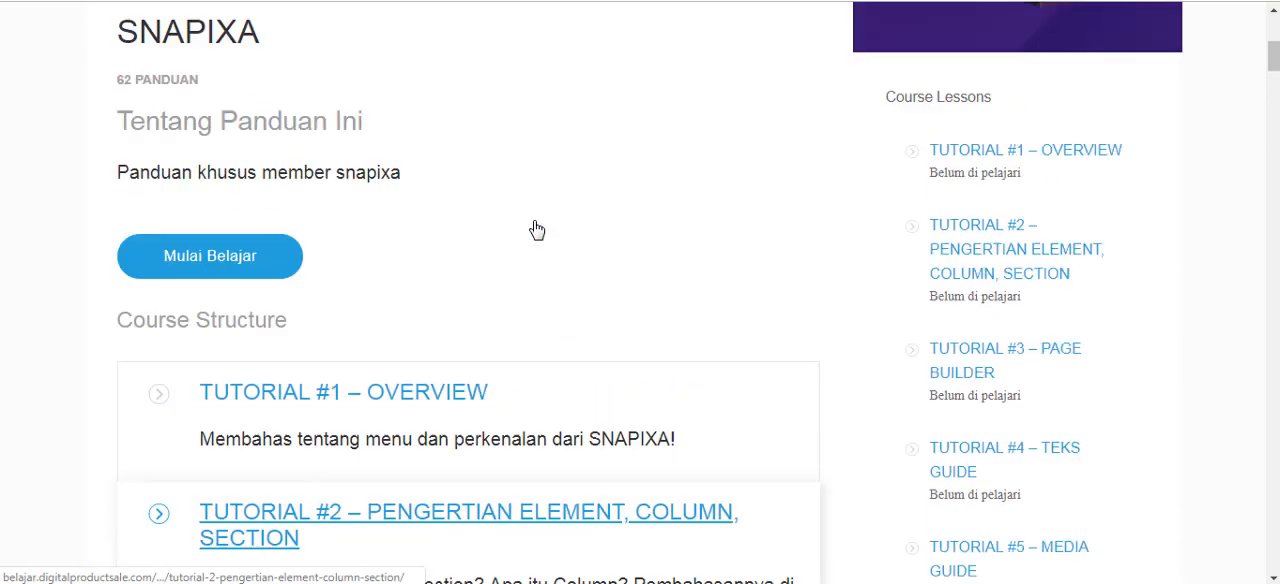
scroll(378, 183, up, 1)
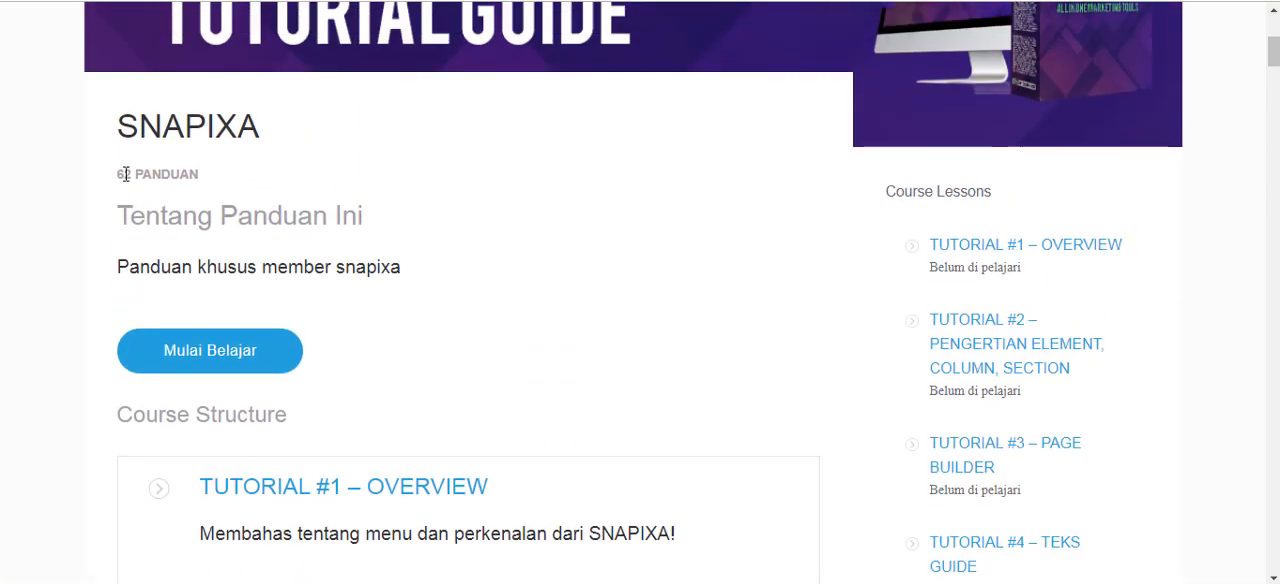
drag(117, 175, 177, 177)
click(216, 182)
Look through the Course Structure lessons from Tutorial #1 Overview to Tutorial #17 Button to Scroll Bottom.
scroll(467, 180, down, 2)
scroll(467, 200, down, 2)
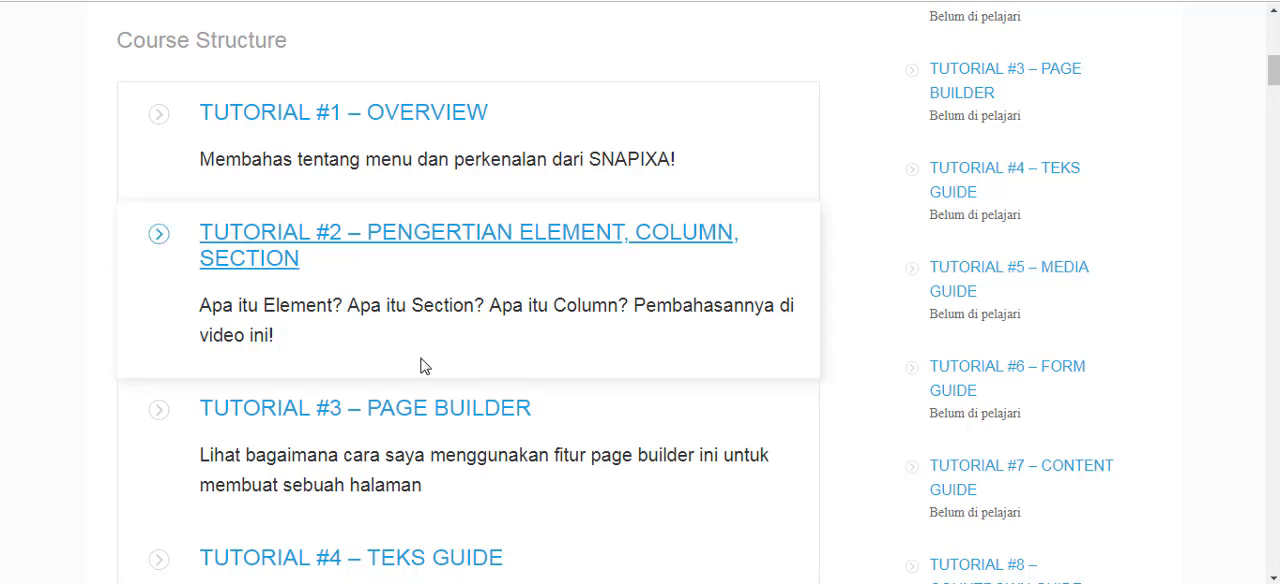
scroll(550, 230, down, 2)
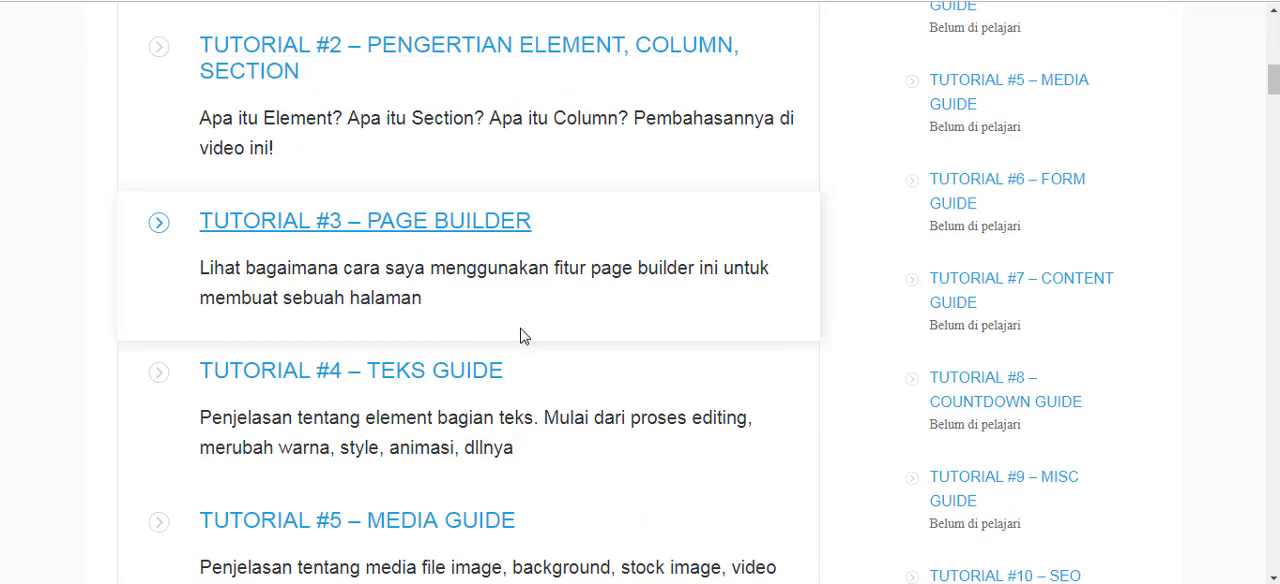
scroll(525, 335, down, 6)
scroll(533, 338, down, 6)
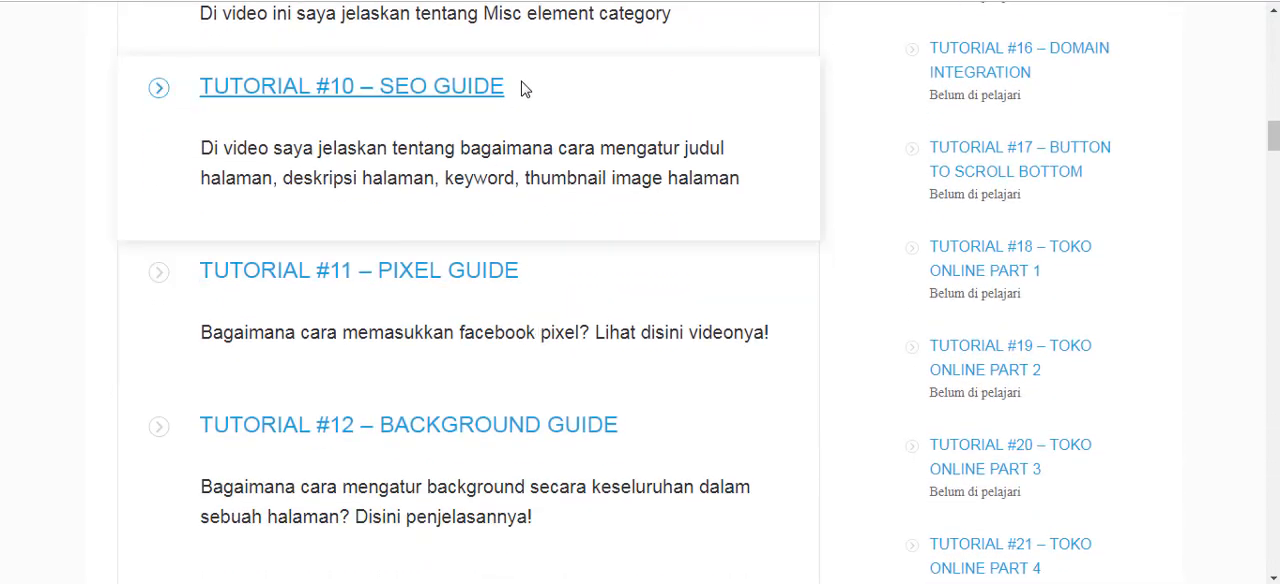
scroll(586, 95, down, 2)
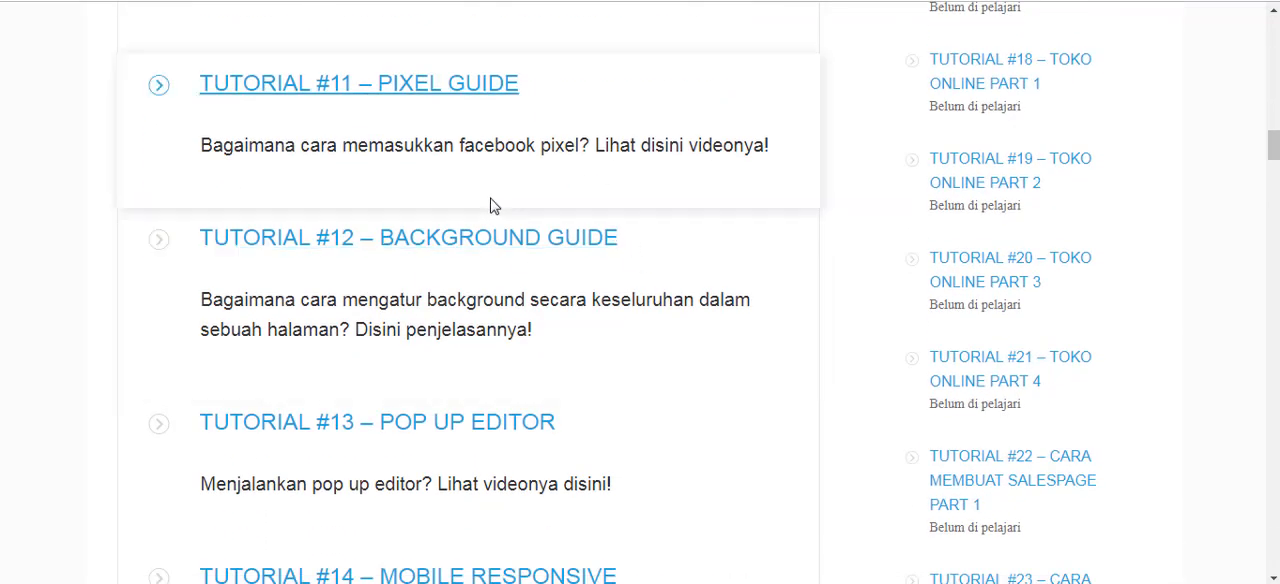
scroll(608, 266, down, 5)
scroll(612, 271, down, 1)
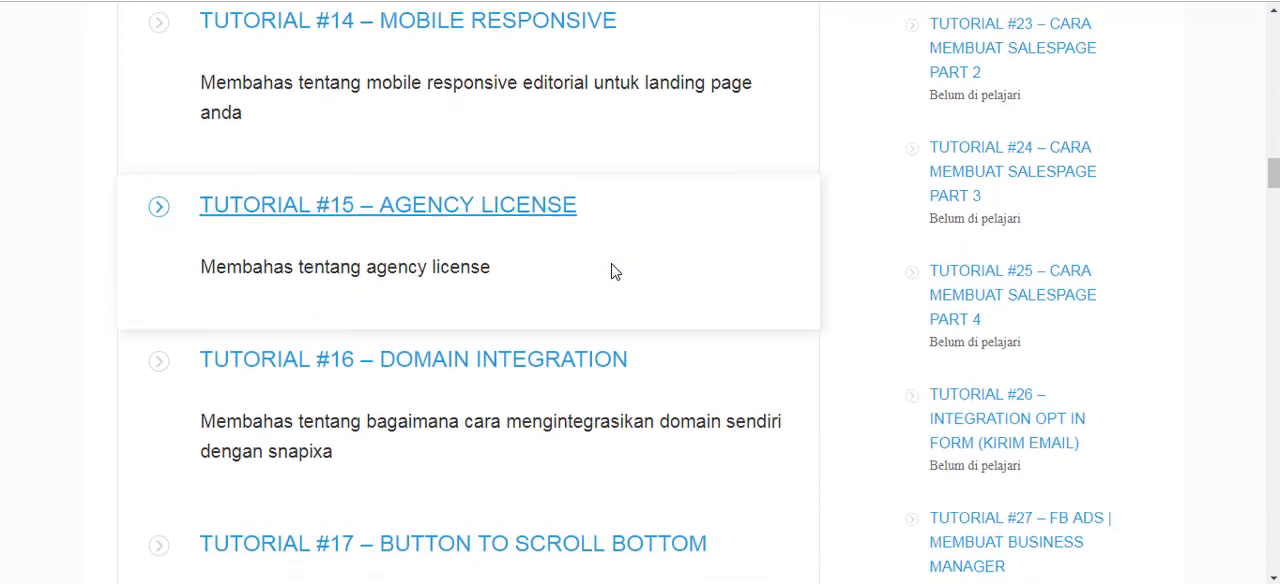
scroll(72, 328, down, 6)
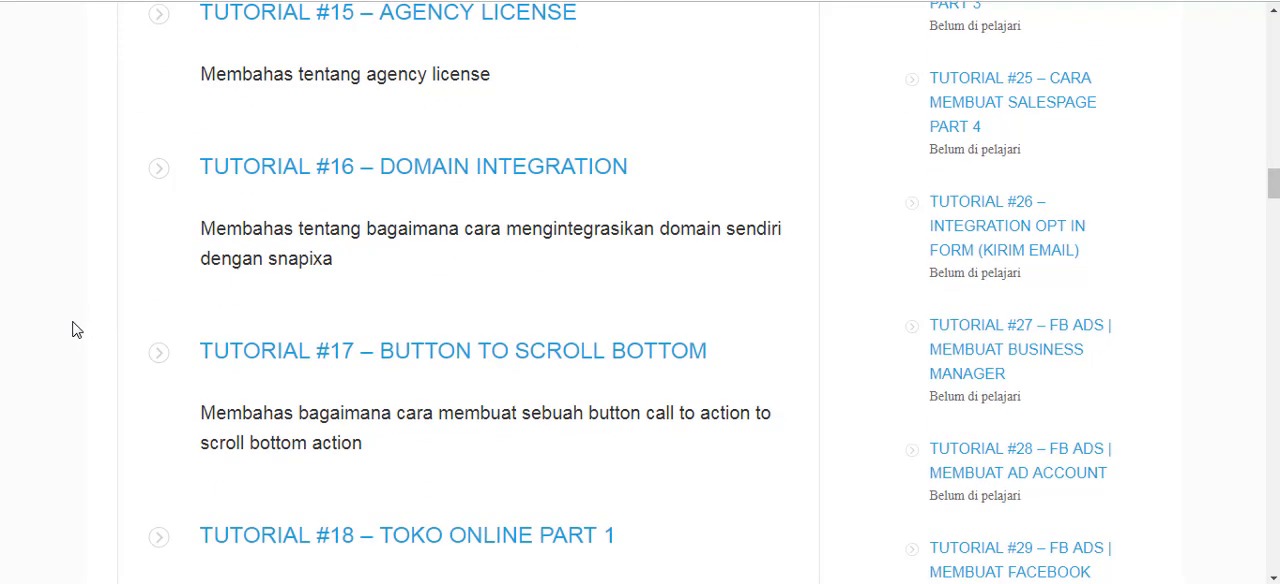
Look through the Toko Online, Cara Membuat Salespage and opt-in form integration lessons, Tutorials #18 to #26.
scroll(72, 330, down, 1)
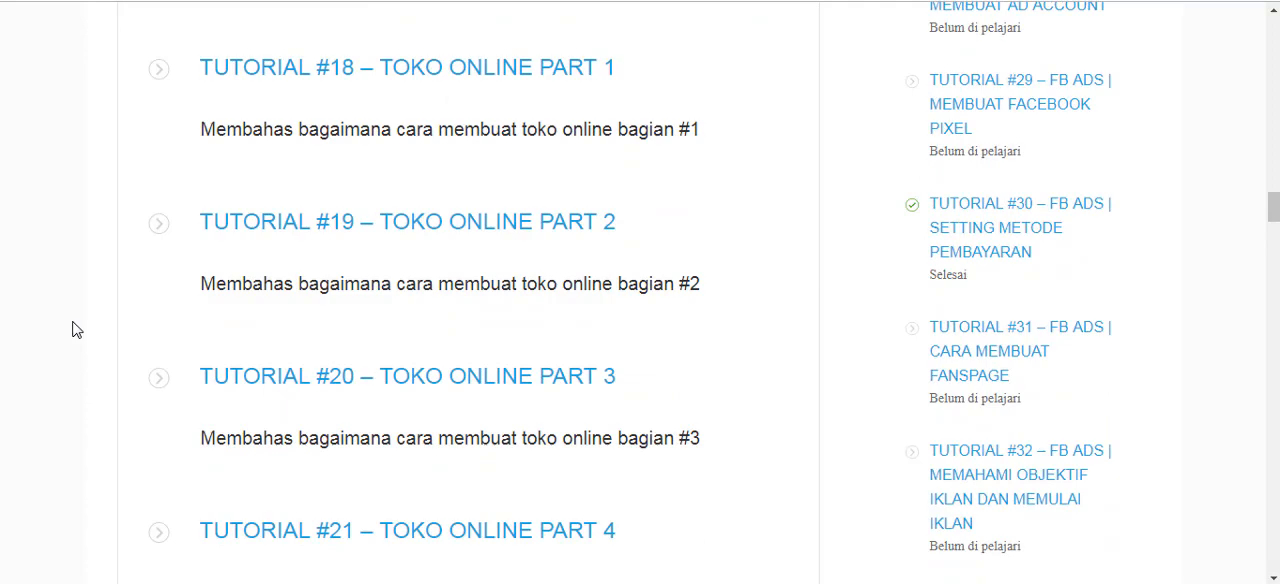
scroll(72, 330, down, 4)
scroll(72, 330, up, 3)
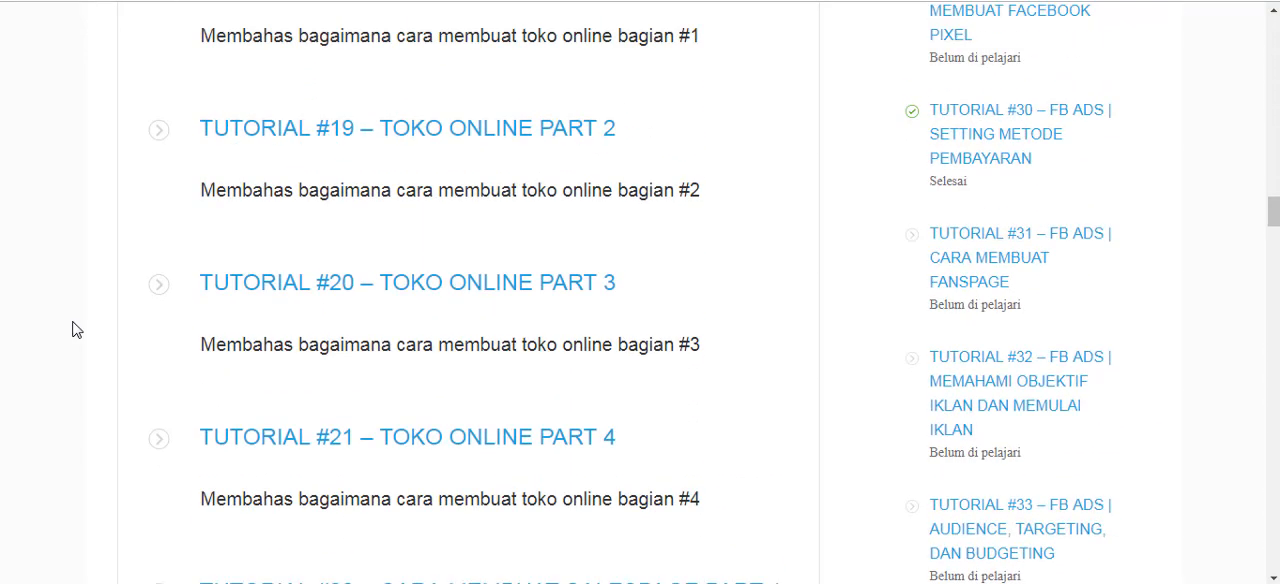
scroll(72, 330, up, 2)
scroll(200, 366, down, 4)
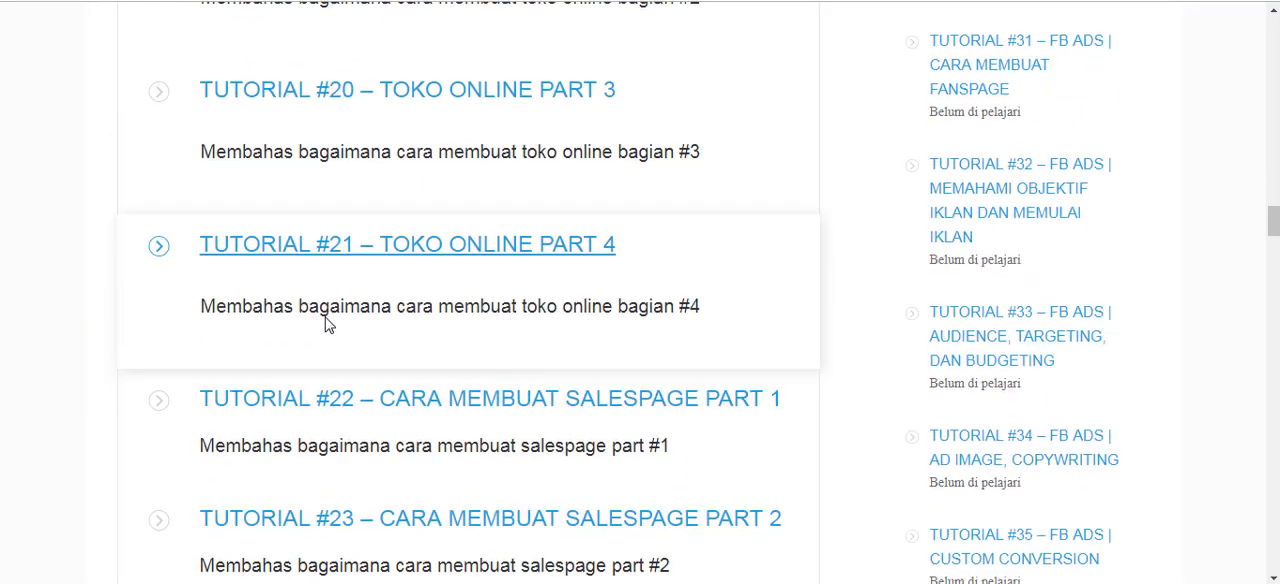
scroll(327, 323, down, 5)
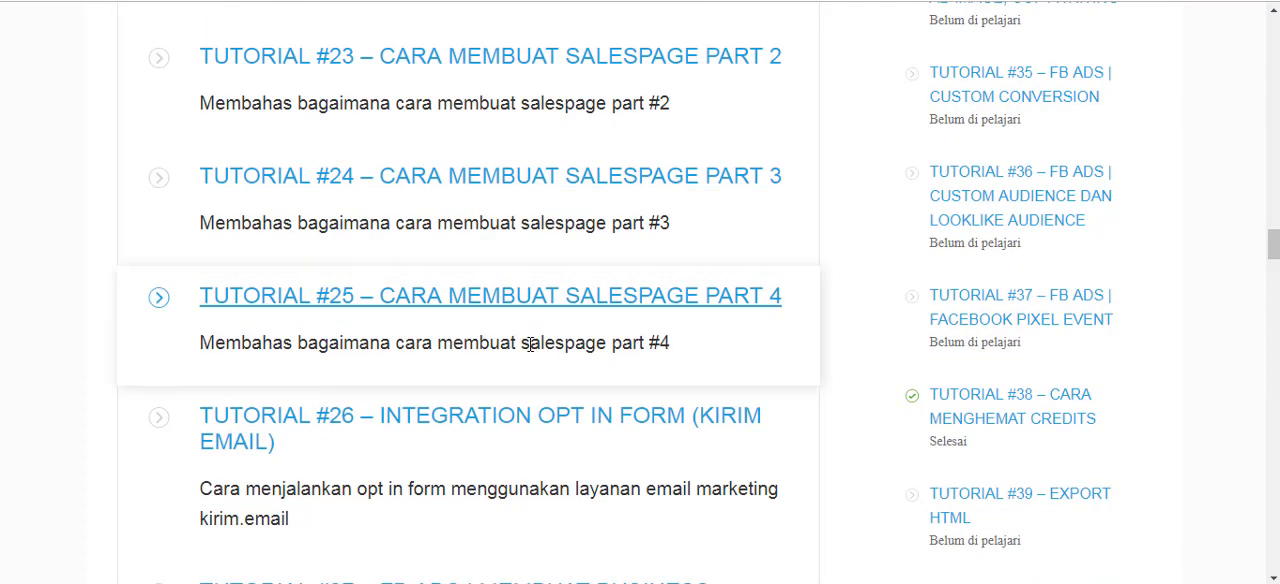
scroll(530, 343, down, 2)
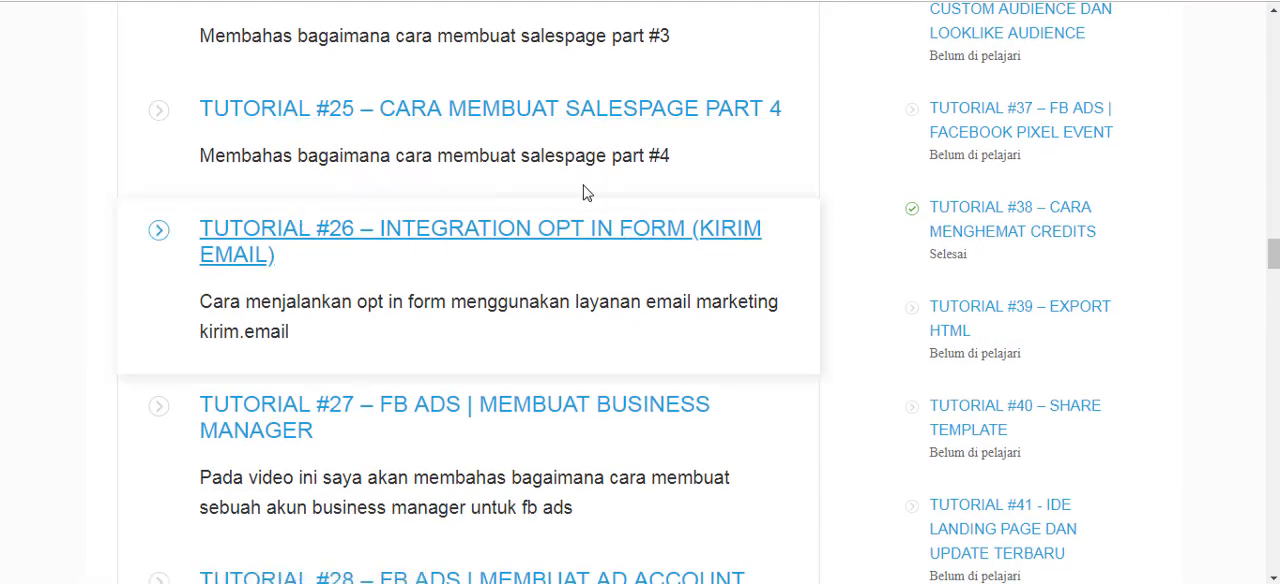
scroll(583, 125, up, 3)
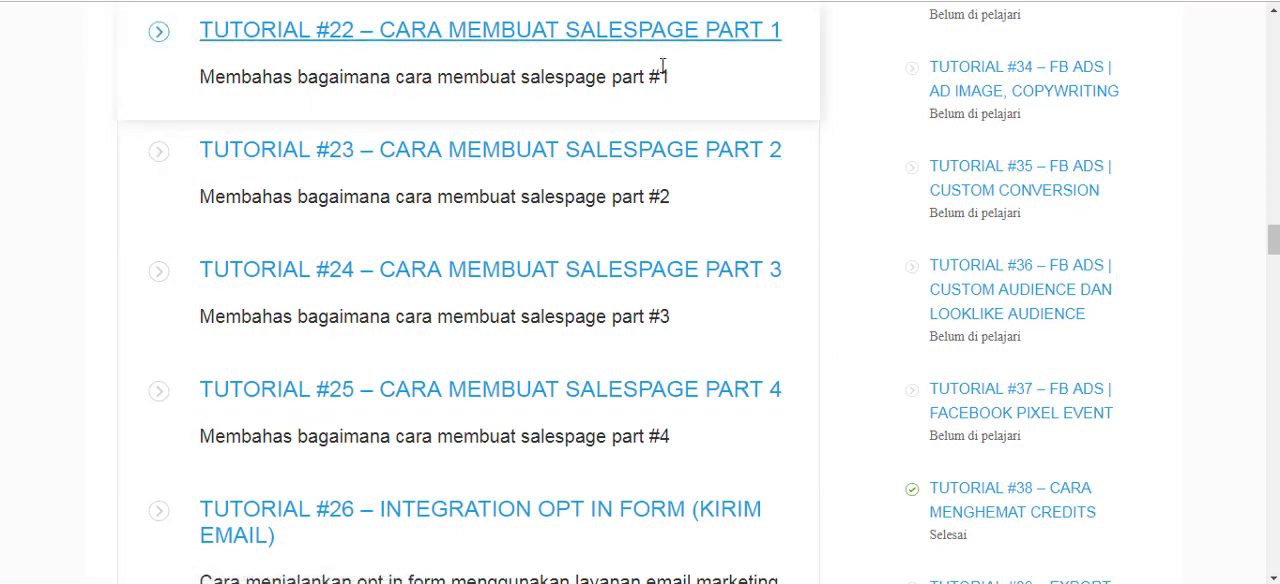
Open the "TUTORIAL #22 – CARA MEMBUAT SALESPAGE PART 1" lesson and view the start of its landing page infographic.
right_click(672, 32)
click(690, 40)
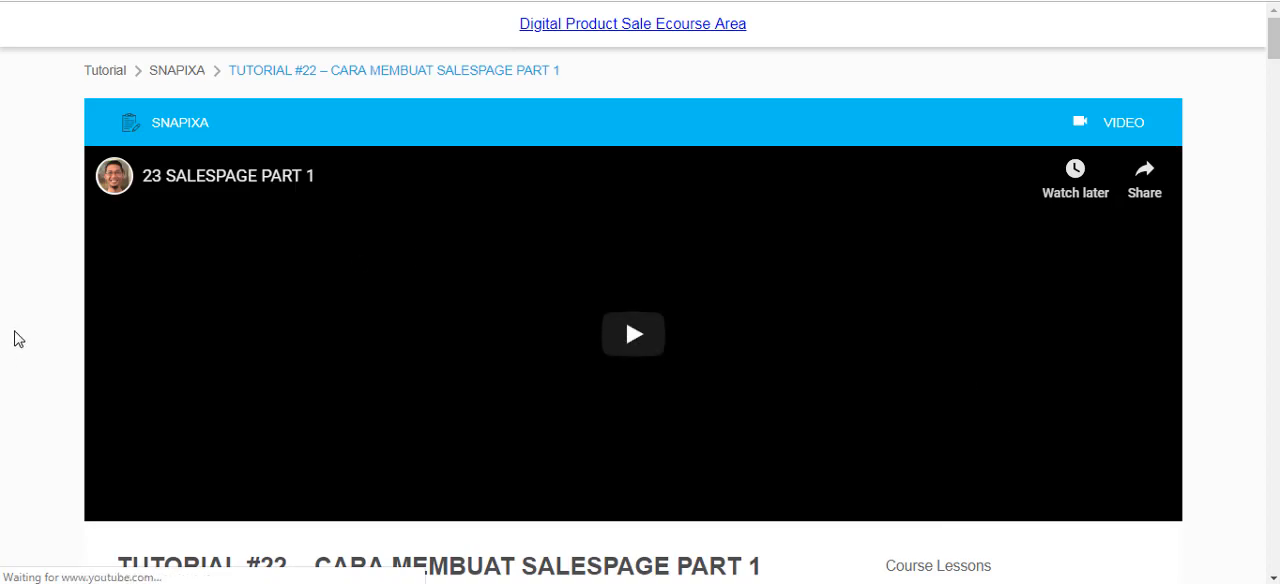
scroll(15, 330, down, 2)
scroll(15, 332, down, 4)
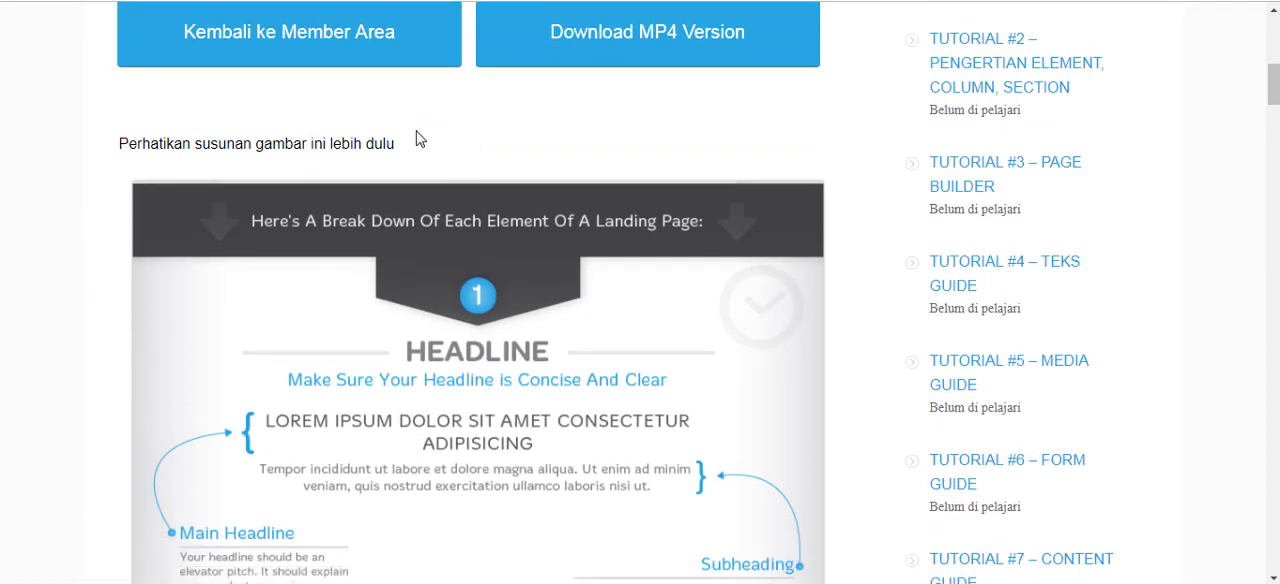
scroll(400, 323, up, 2)
Examine the landing page infographic through to Trust Elements and return to the course lesson list.
scroll(437, 312, down, 6)
scroll(632, 344, down, 7)
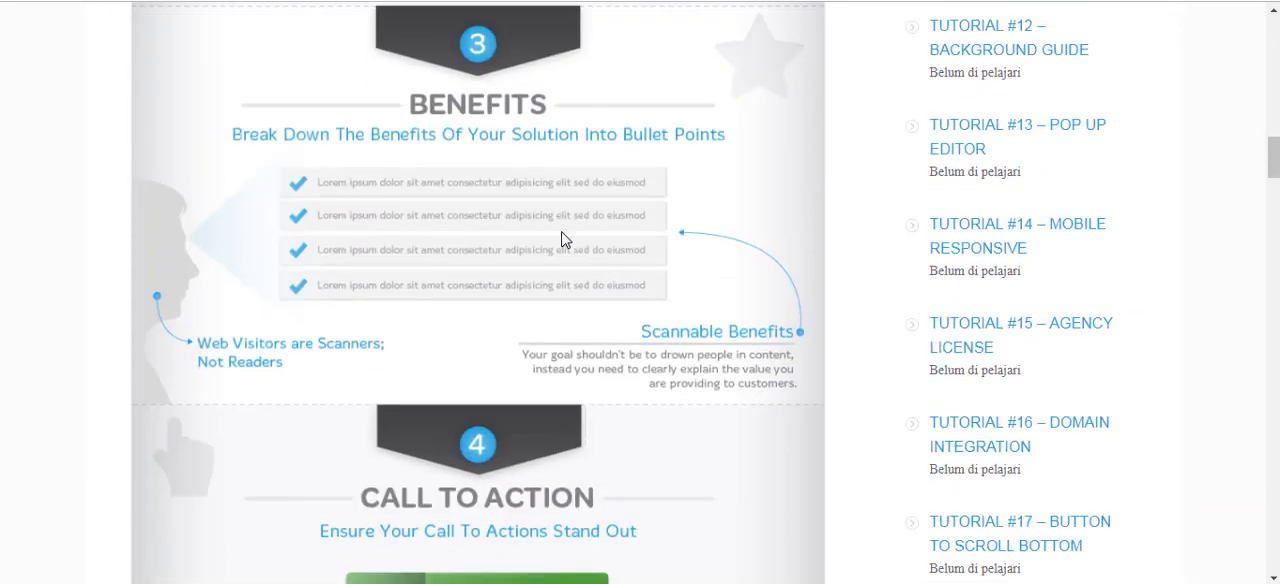
scroll(394, 517, down, 8)
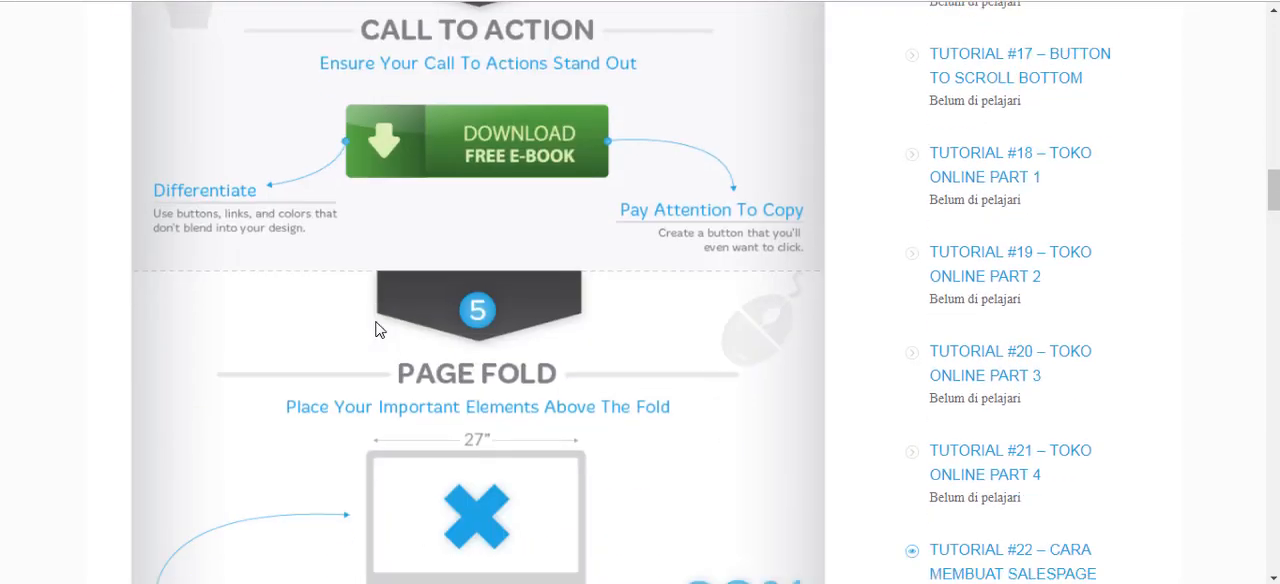
scroll(531, 320, down, 15)
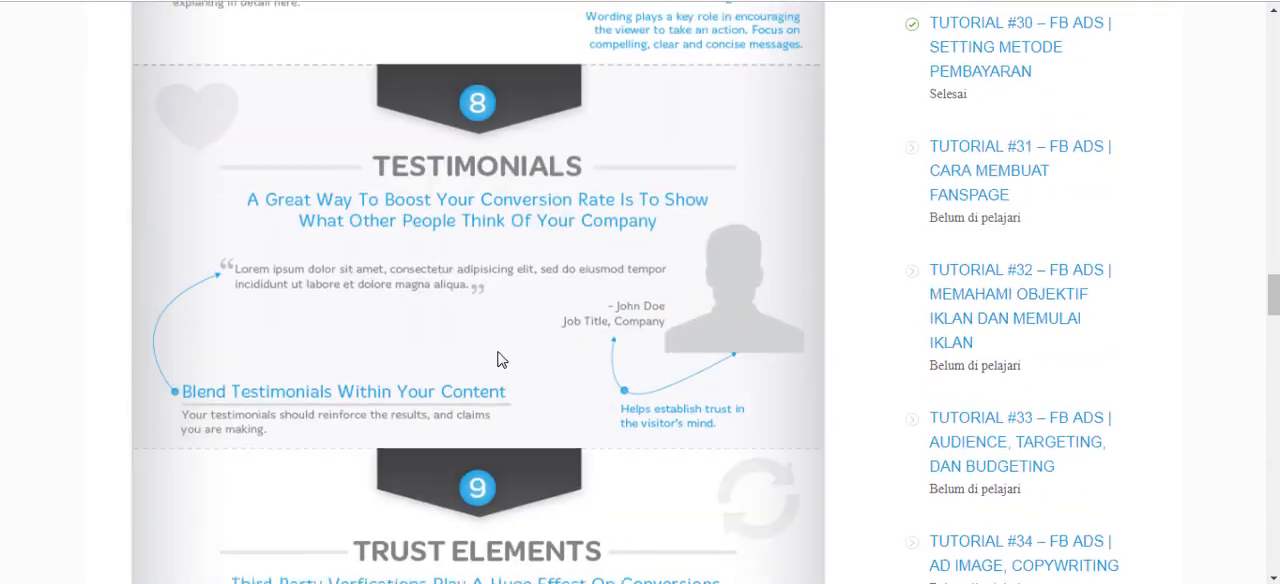
scroll(531, 357, down, 6)
scroll(540, 283, up, 11)
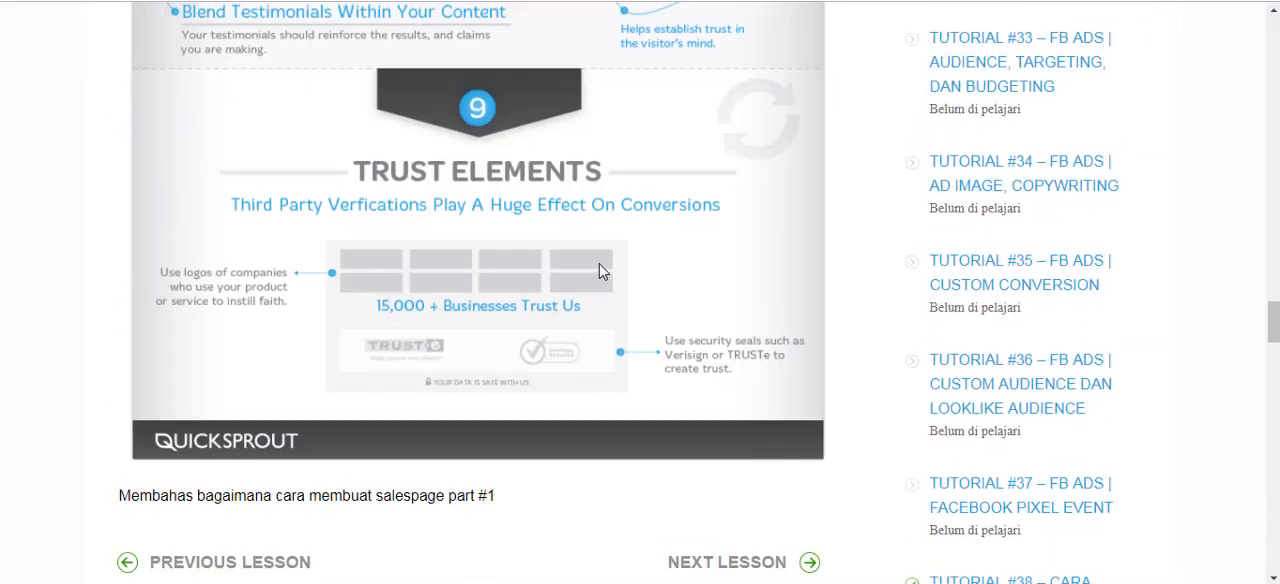
scroll(545, 240, up, 20)
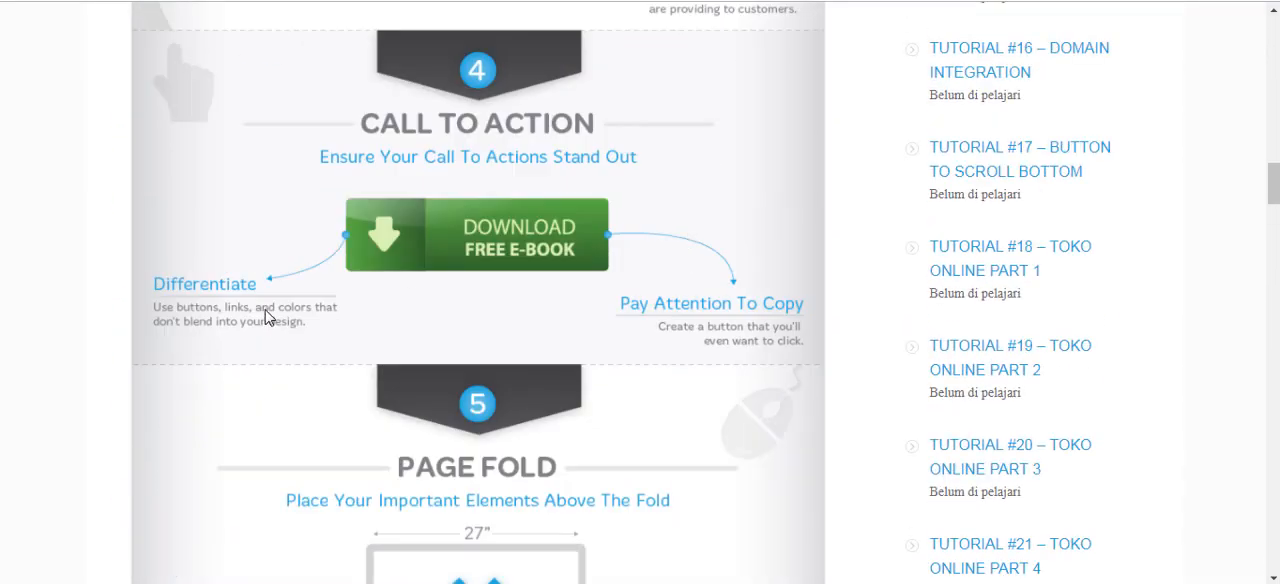
scroll(882, 157, up, 1)
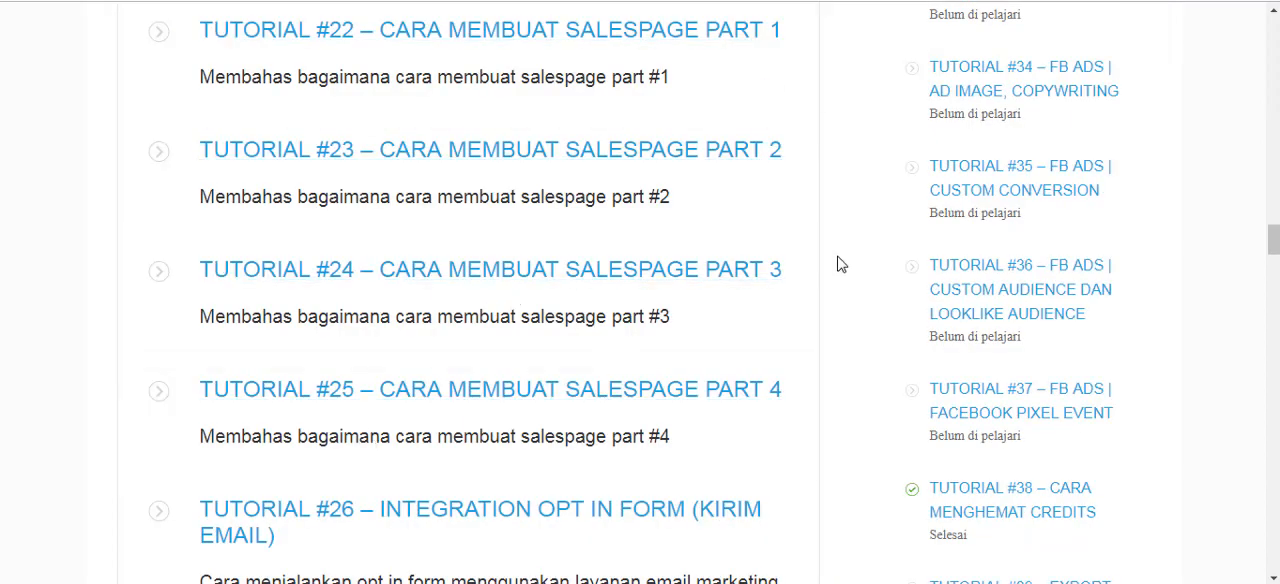
Look over the FB Ads lessons on Business Manager, ad account and Facebook Pixel, Tutorials #27 to #29.
scroll(790, 339, down, 4)
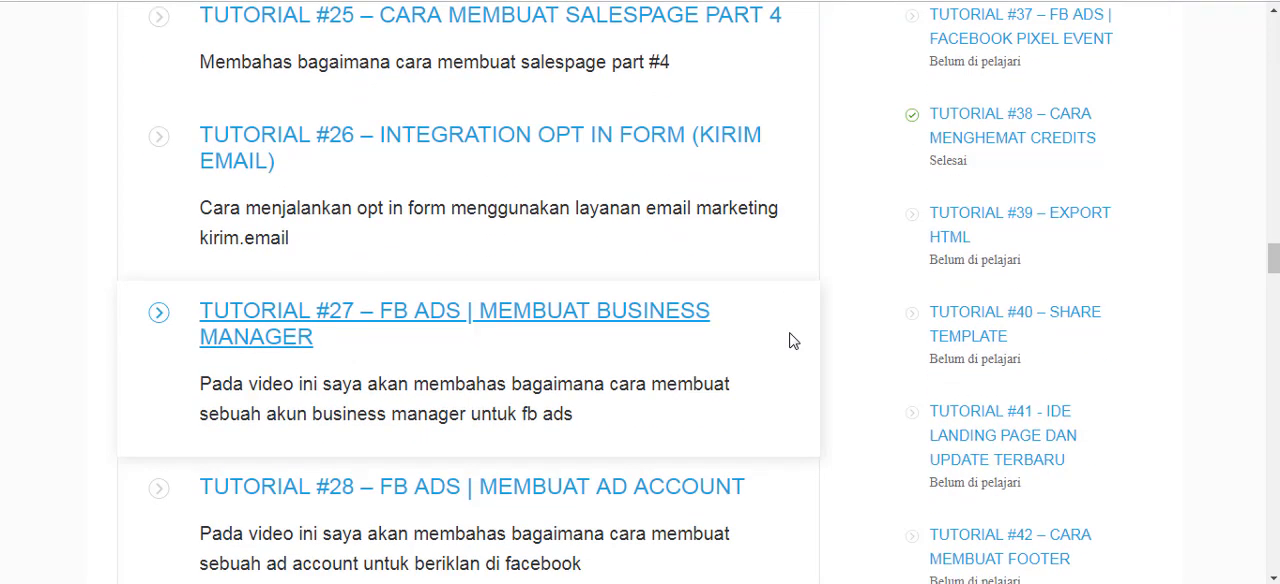
scroll(790, 341, down, 1)
scroll(766, 263, down, 1)
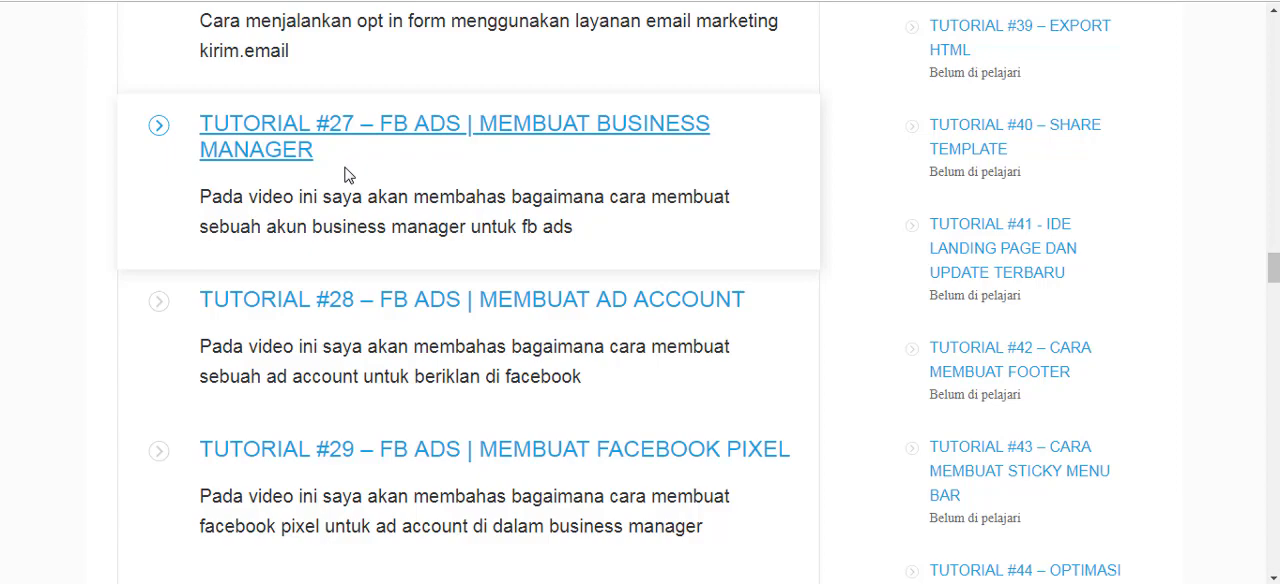
scroll(420, 200, down, 1)
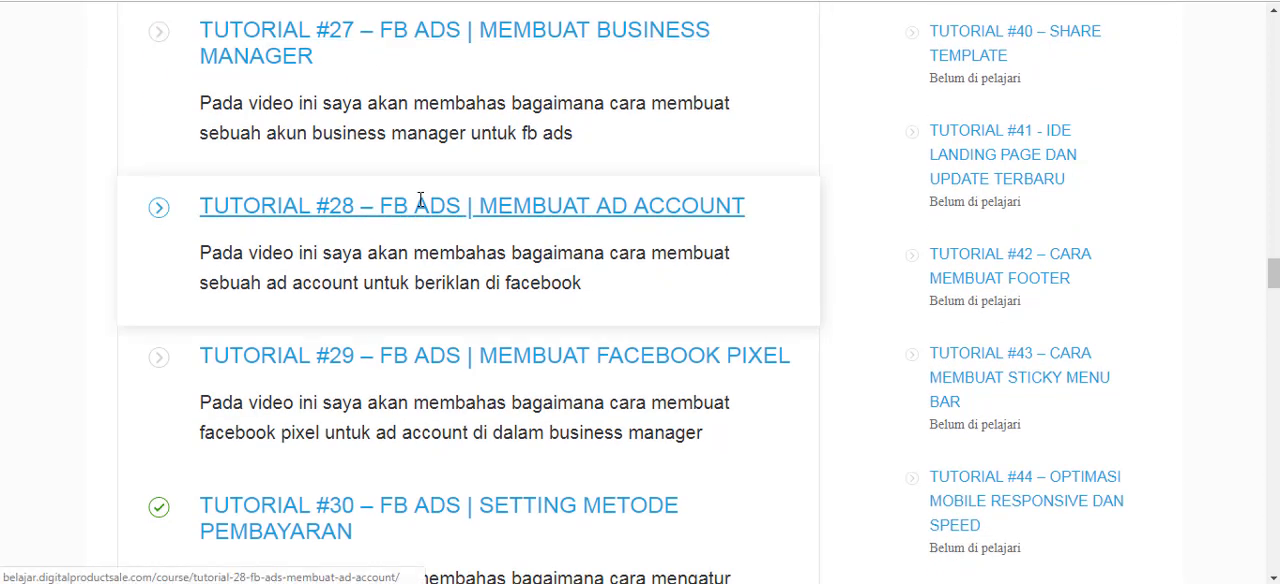
scroll(488, 96, up, 1)
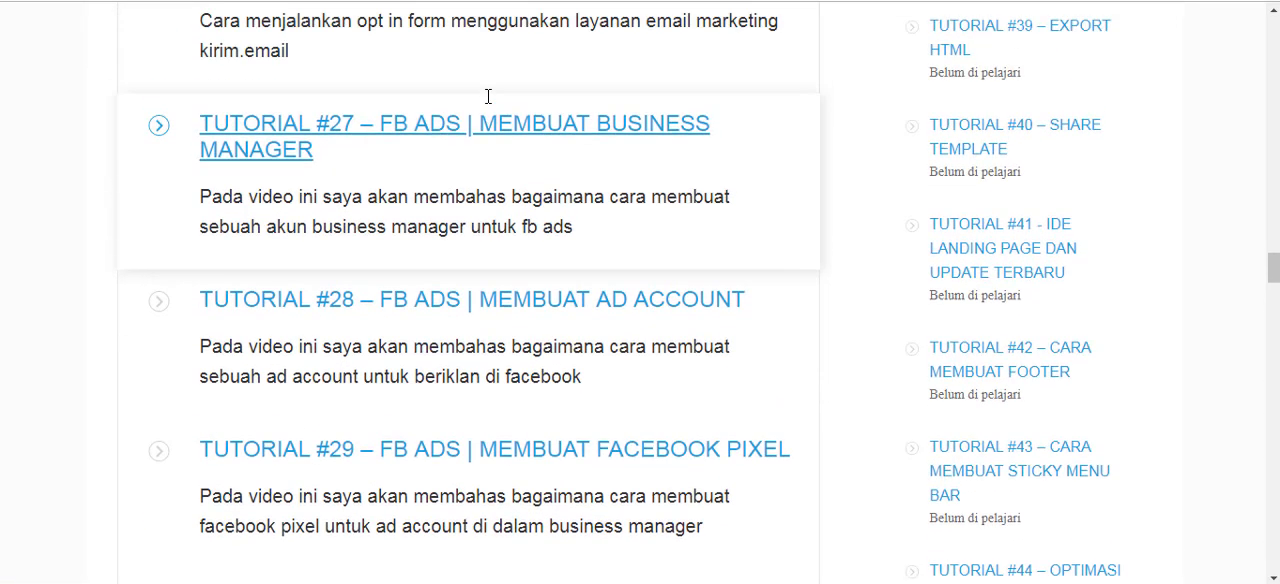
scroll(488, 109, down, 3)
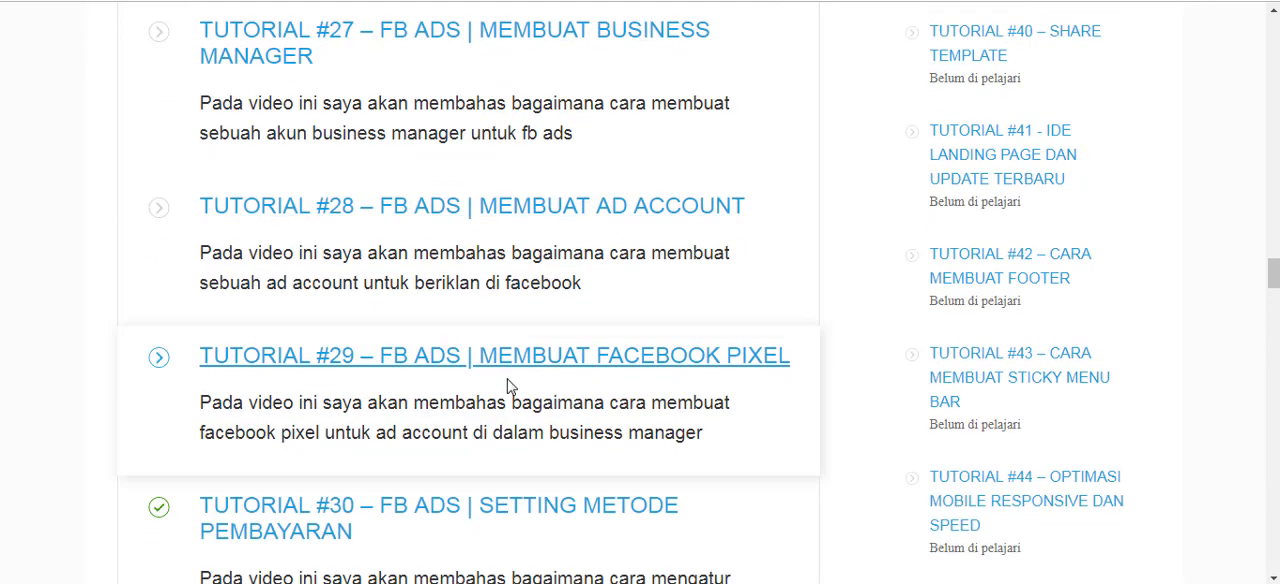
Look through the FB Ads lessons in Tutorials #30 to #37, briefly highlighting the Facebook Pixel Event lesson's description.
scroll(666, 249, down, 1)
scroll(566, 354, down, 4)
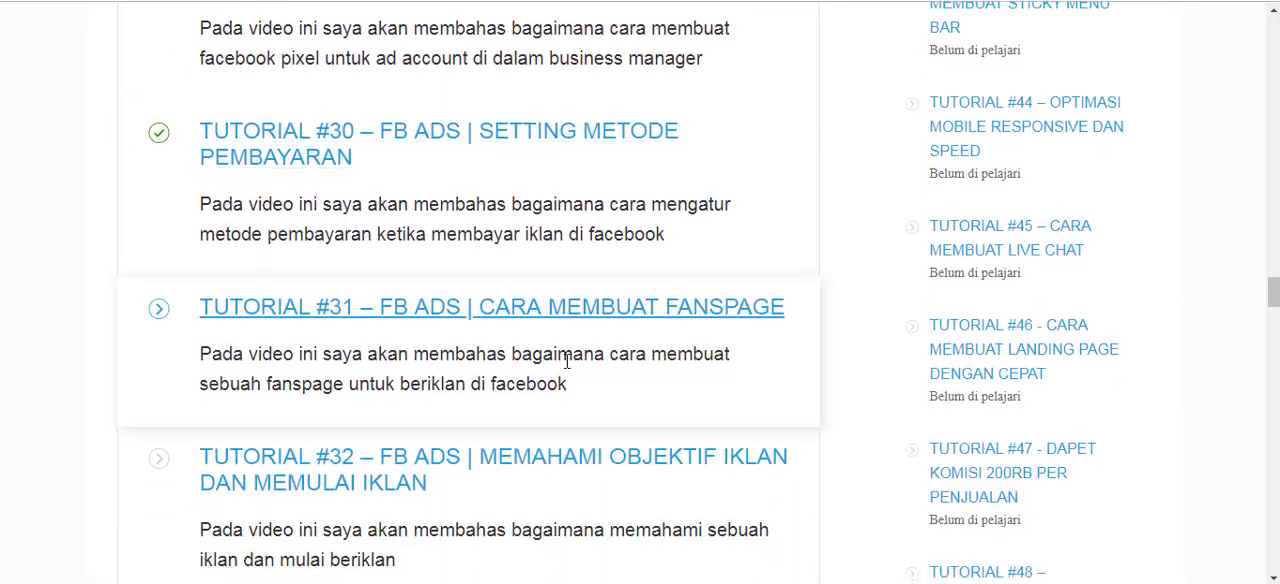
scroll(557, 355, down, 3)
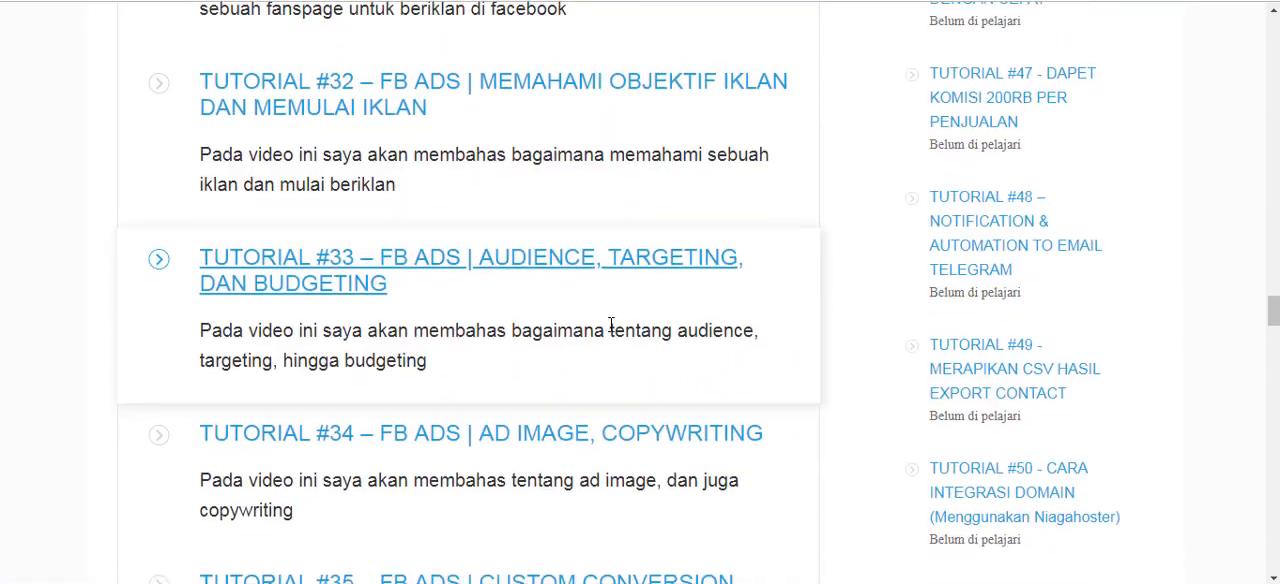
scroll(543, 292, down, 2)
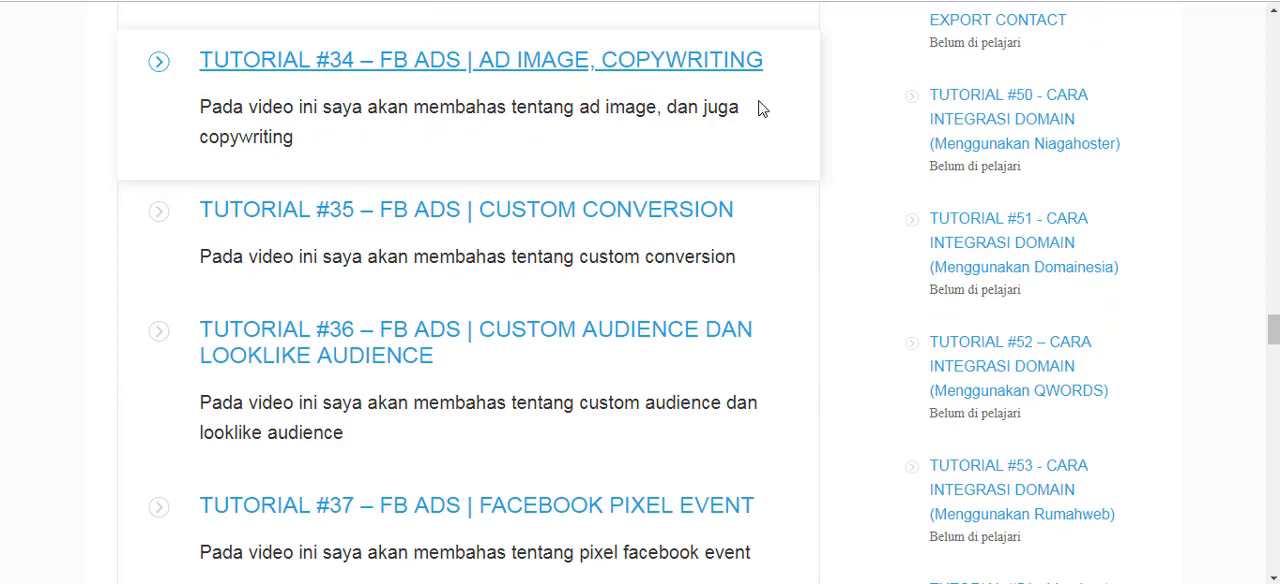
scroll(634, 323, down, 2)
scroll(575, 370, down, 1)
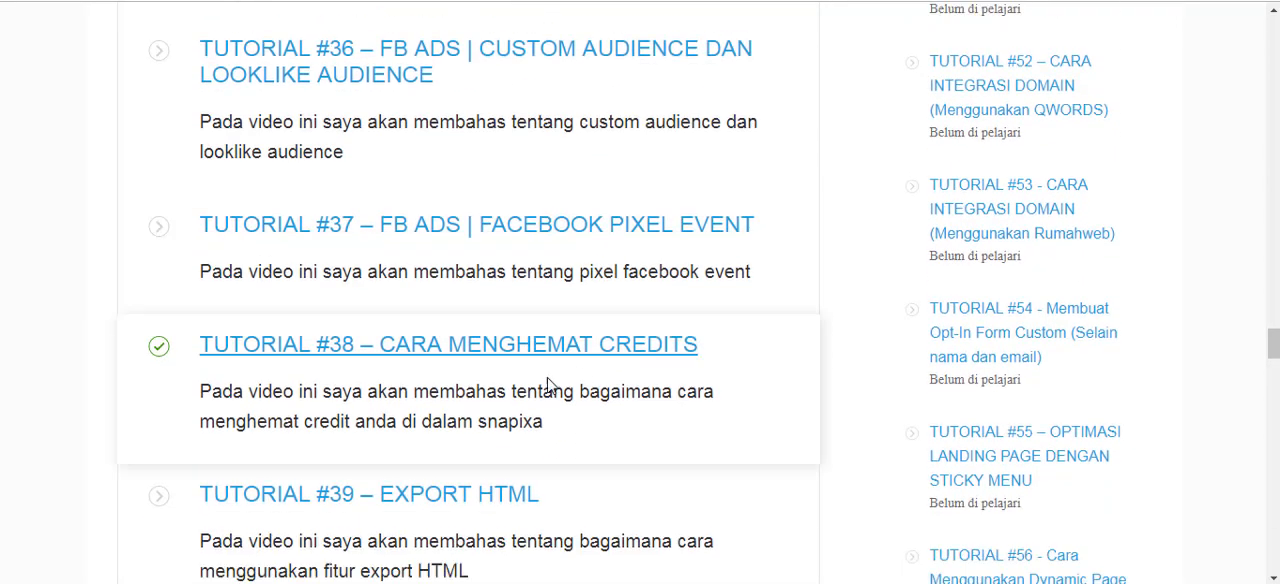
scroll(600, 390, down, 1)
scroll(612, 278, up, 1)
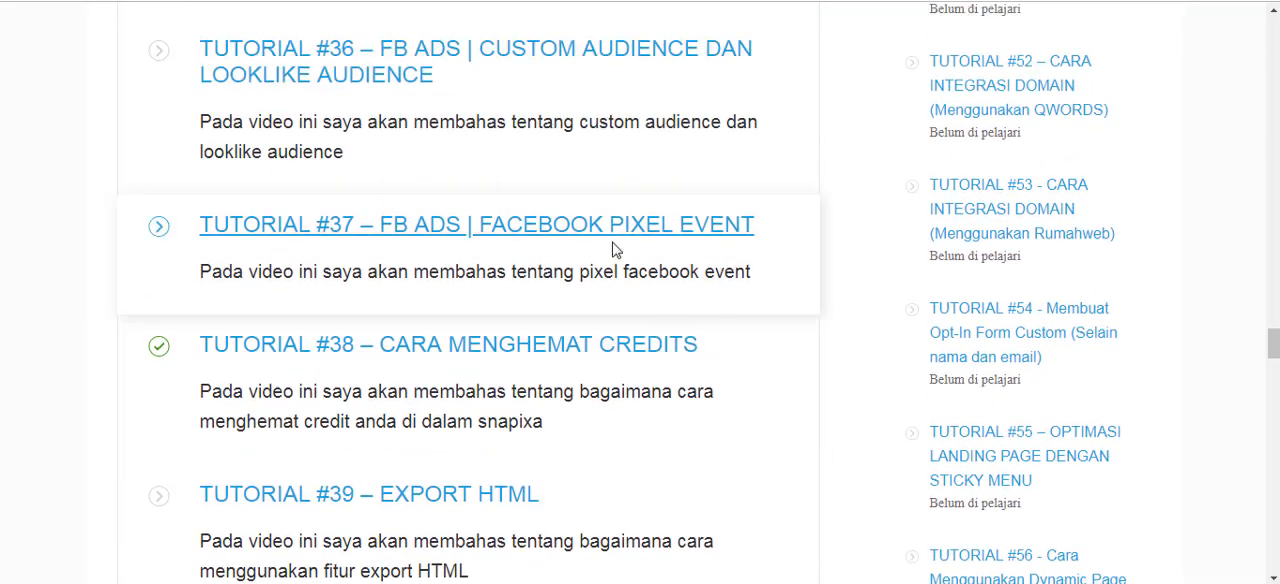
drag(756, 276, 495, 268)
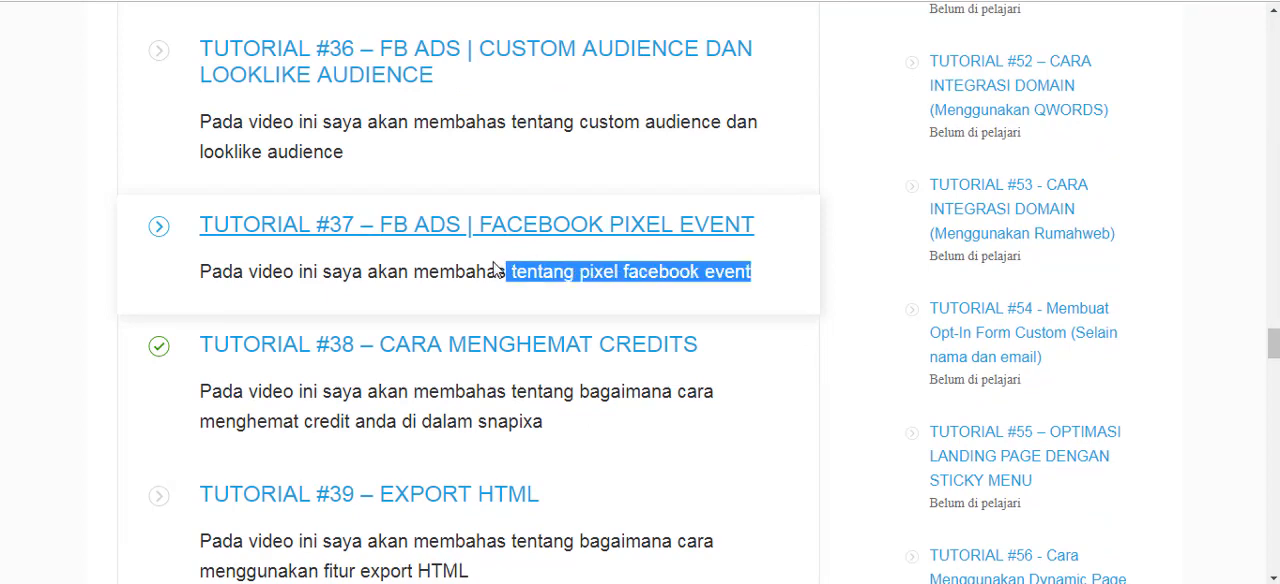
click(14, 268)
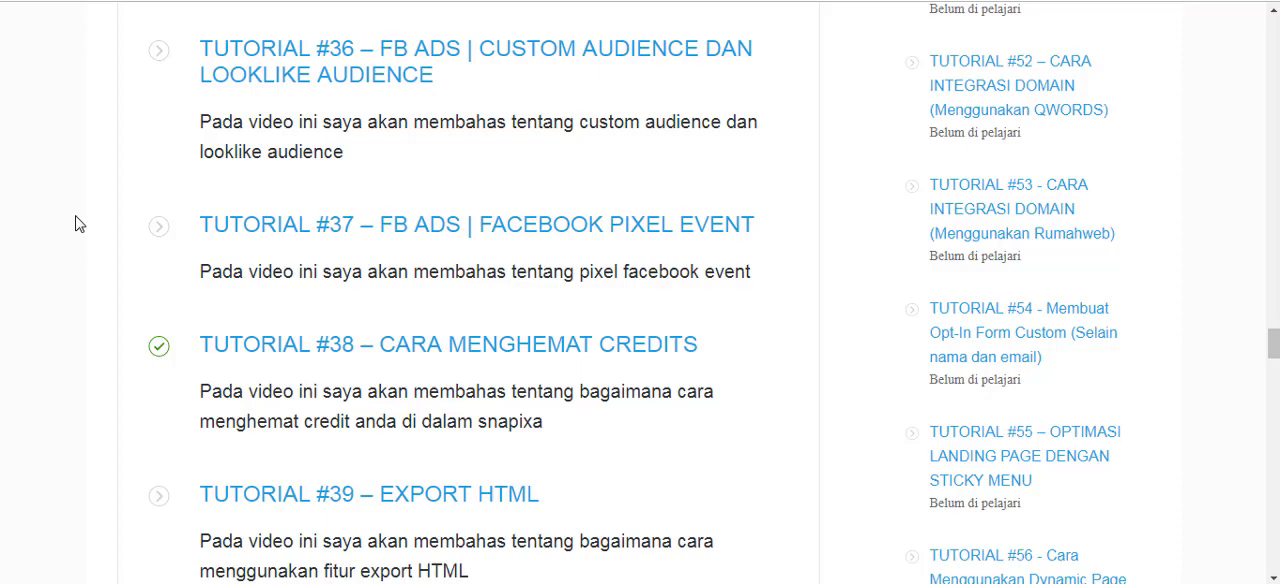
Recheck the custom conversion and audience lessons, and look over the credit-saving, Export HTML and Share Template lessons, Tutorials #38 to #40.
scroll(89, 205, up, 4)
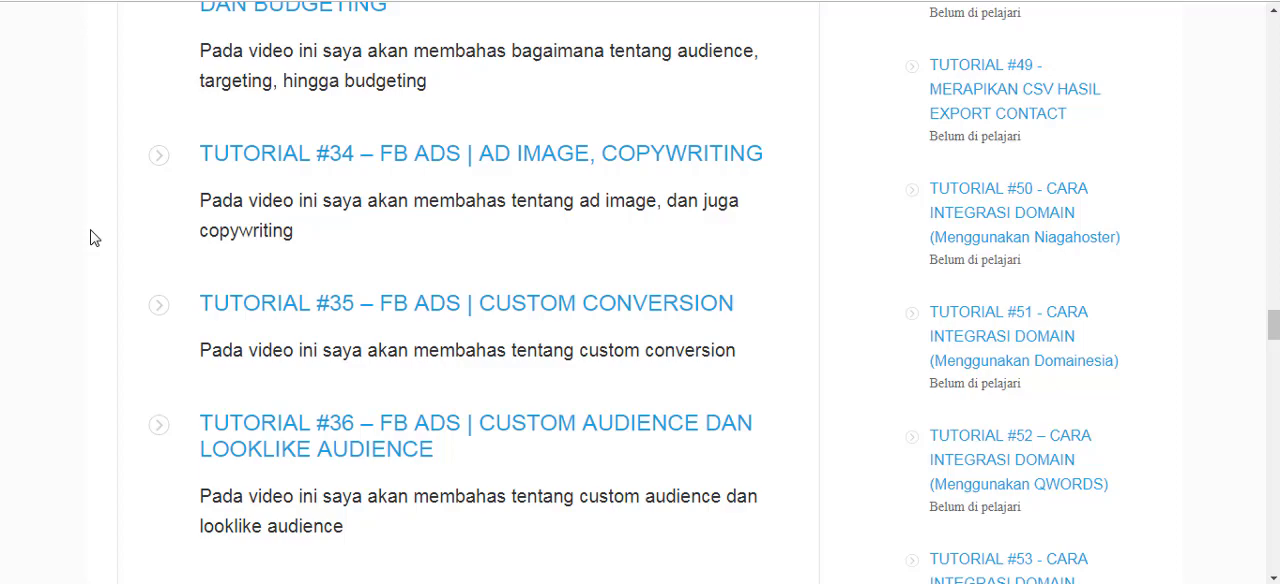
scroll(86, 243, down, 3)
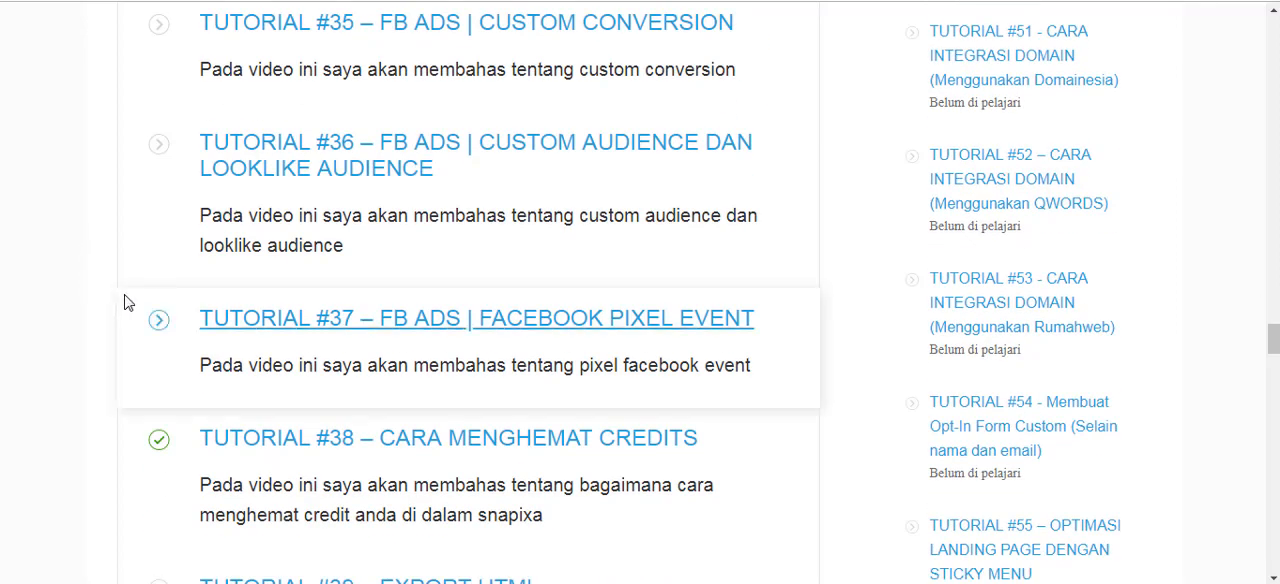
scroll(127, 301, down, 2)
scroll(130, 298, down, 2)
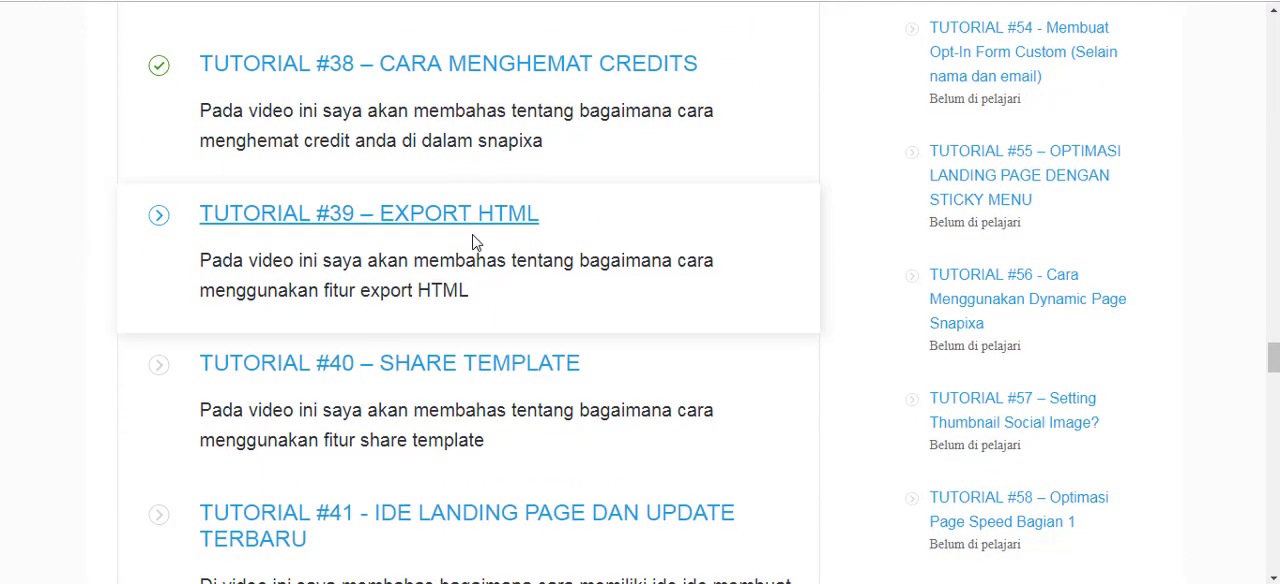
scroll(733, 296, down, 1)
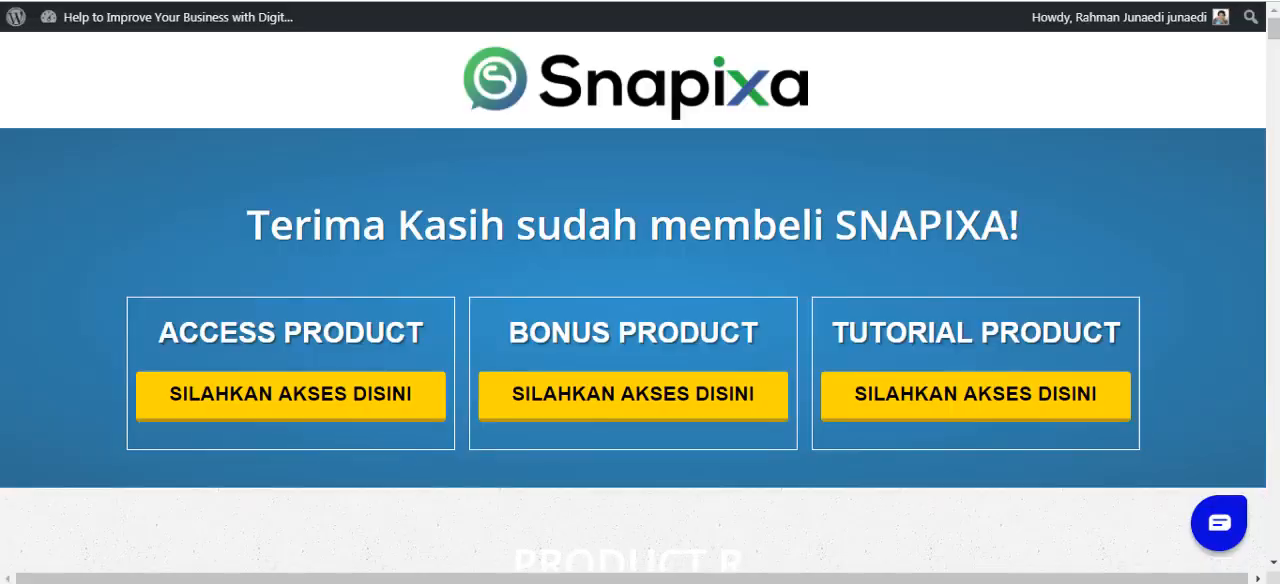
Switch to the Snapixa member page and look over its product access options, Support Section contact channels and surprise bonus.
scroll(1194, 268, down, 1)
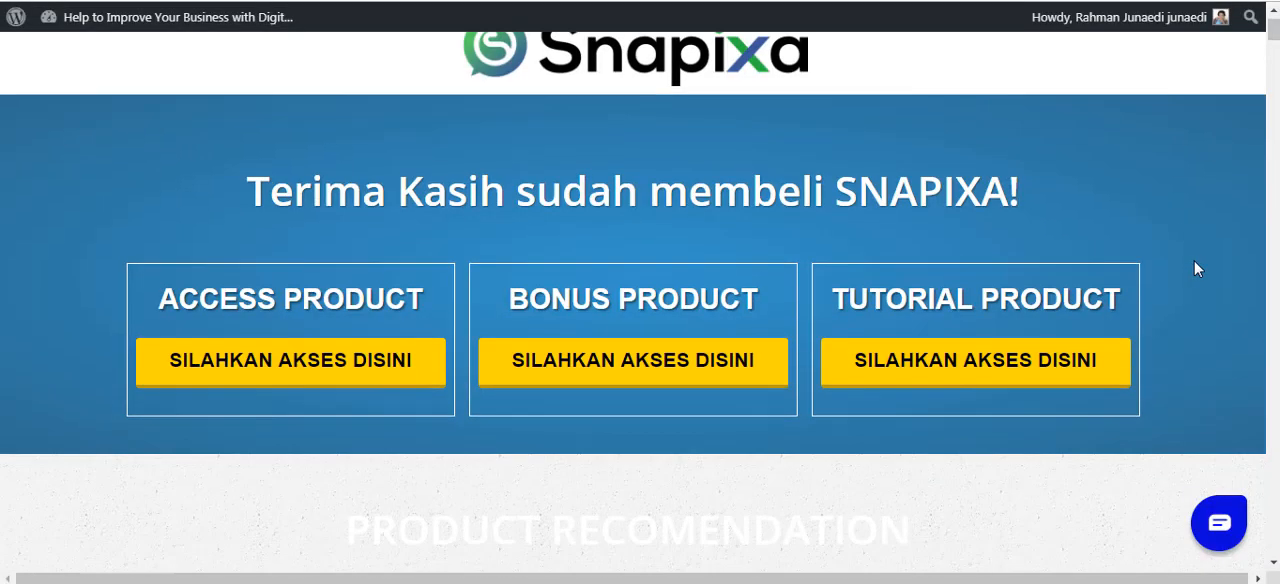
scroll(688, 322, down, 1)
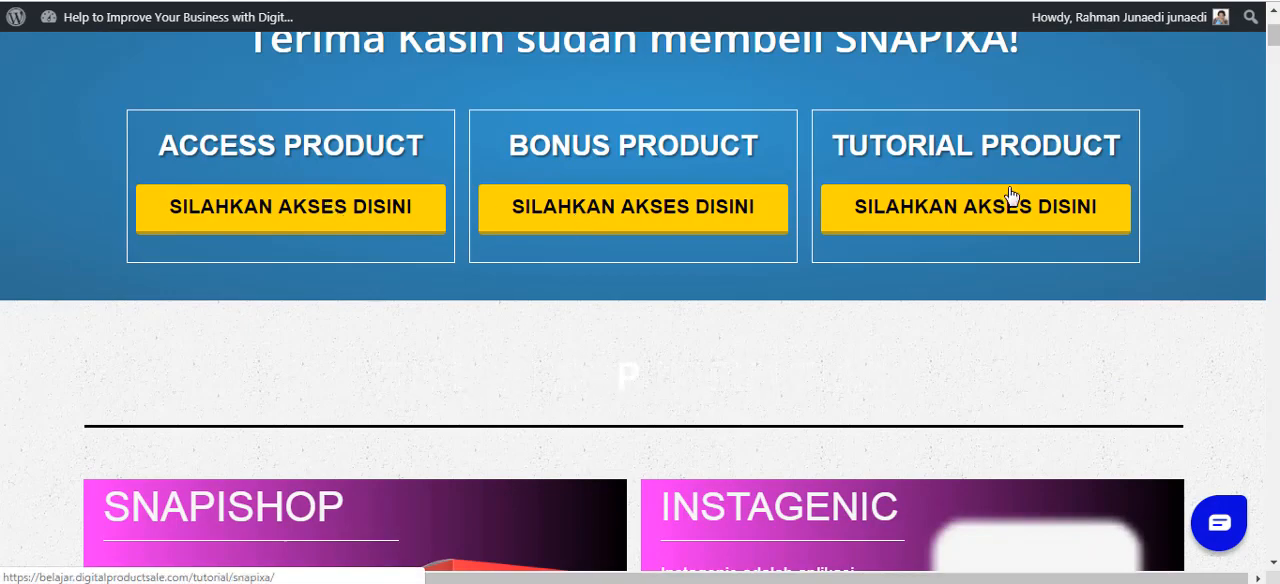
drag(1273, 38, 1273, 520)
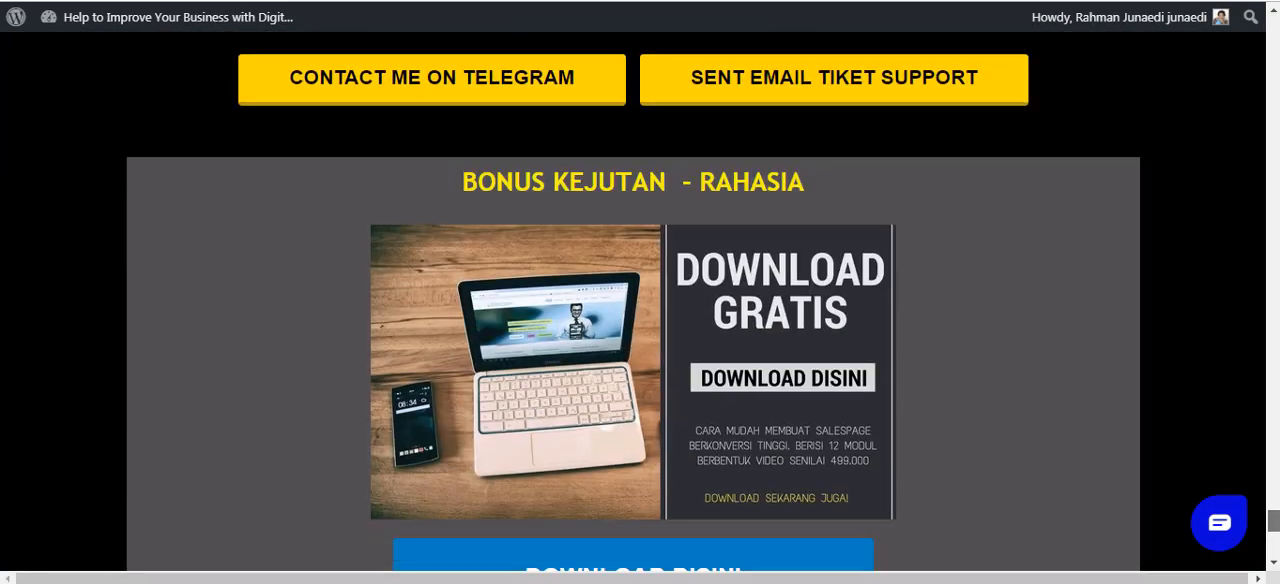
scroll(1188, 427, up, 3)
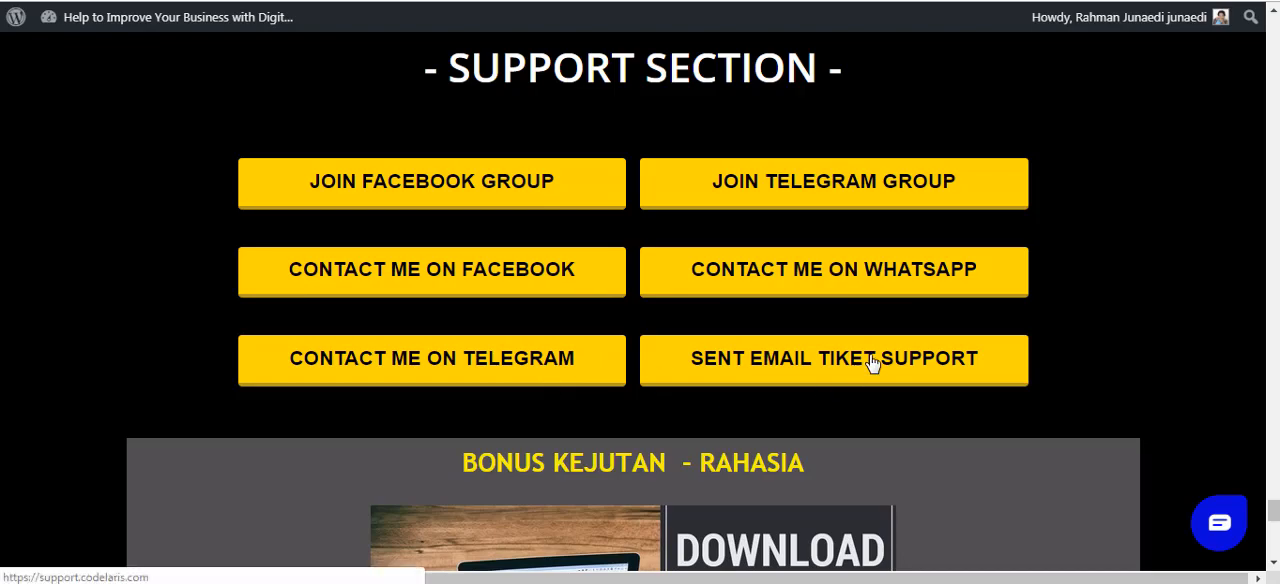
scroll(1065, 292, up, 4)
scroll(1068, 292, up, 2)
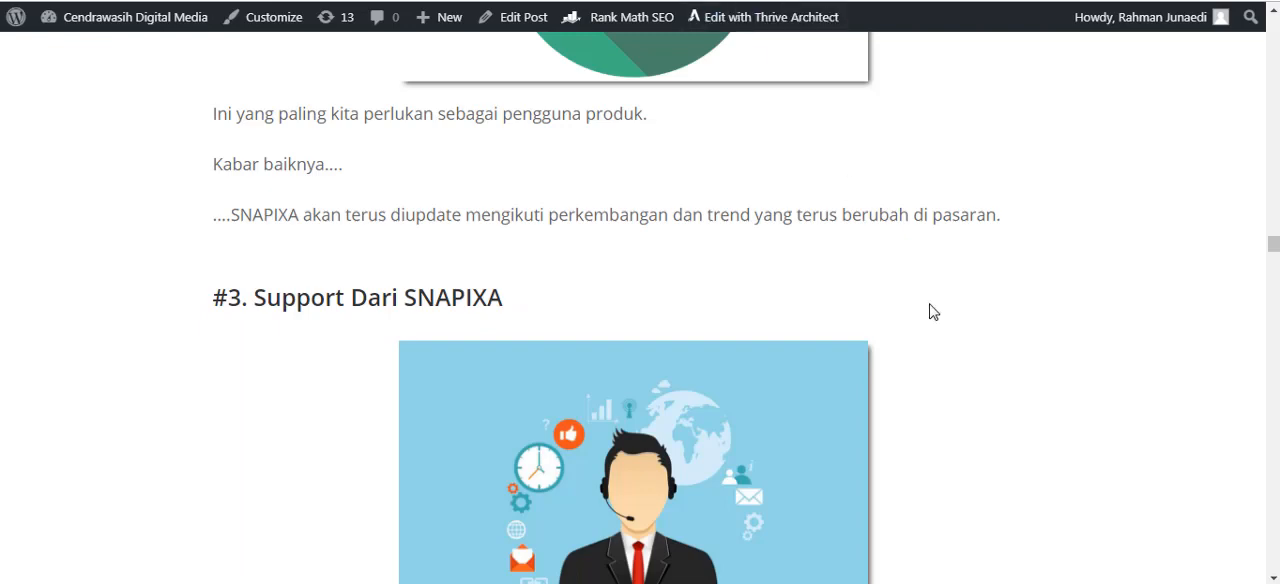
Return to the Snapixa review article and view the two plans under "Berapa Harga SNAPIXA?".
scroll(931, 303, down, 7)
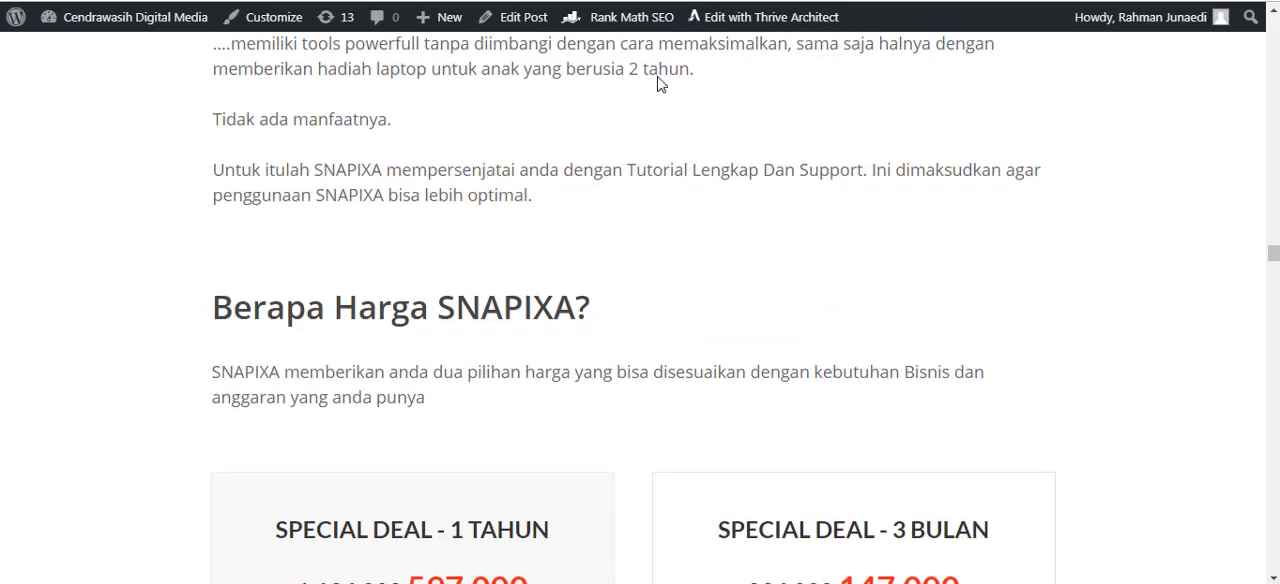
scroll(817, 243, down, 3)
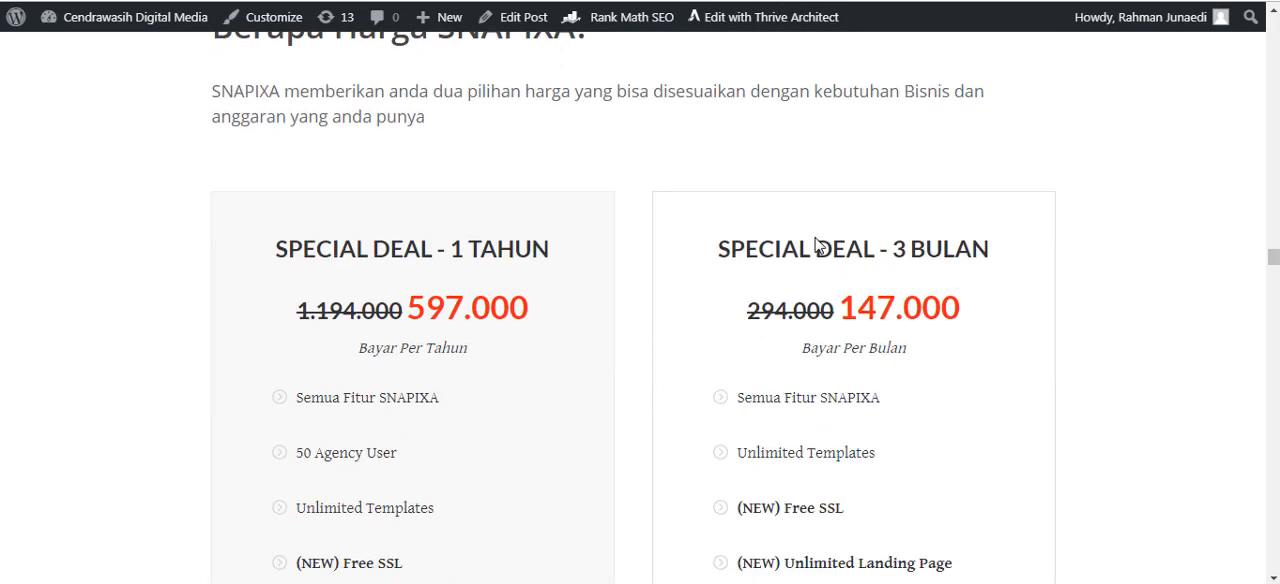
scroll(617, 260, down, 1)
scroll(617, 260, down, 1)
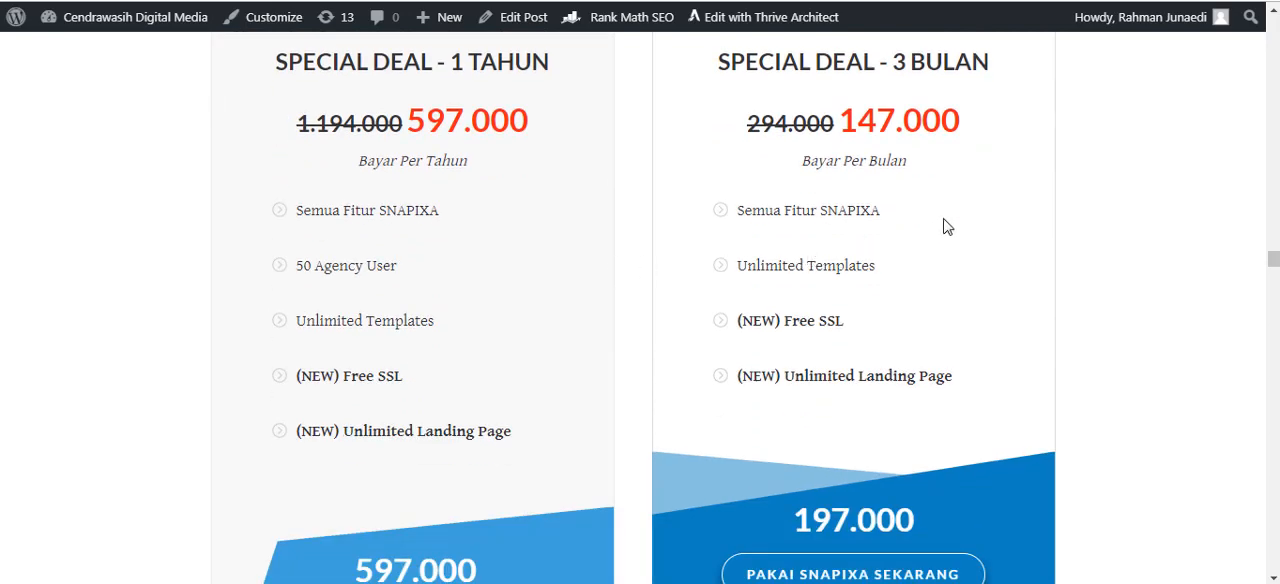
Highlight the discounted price of the 1 Tahun deal and compare its features with the 3 Bulan deal.
scroll(962, 246, up, 1)
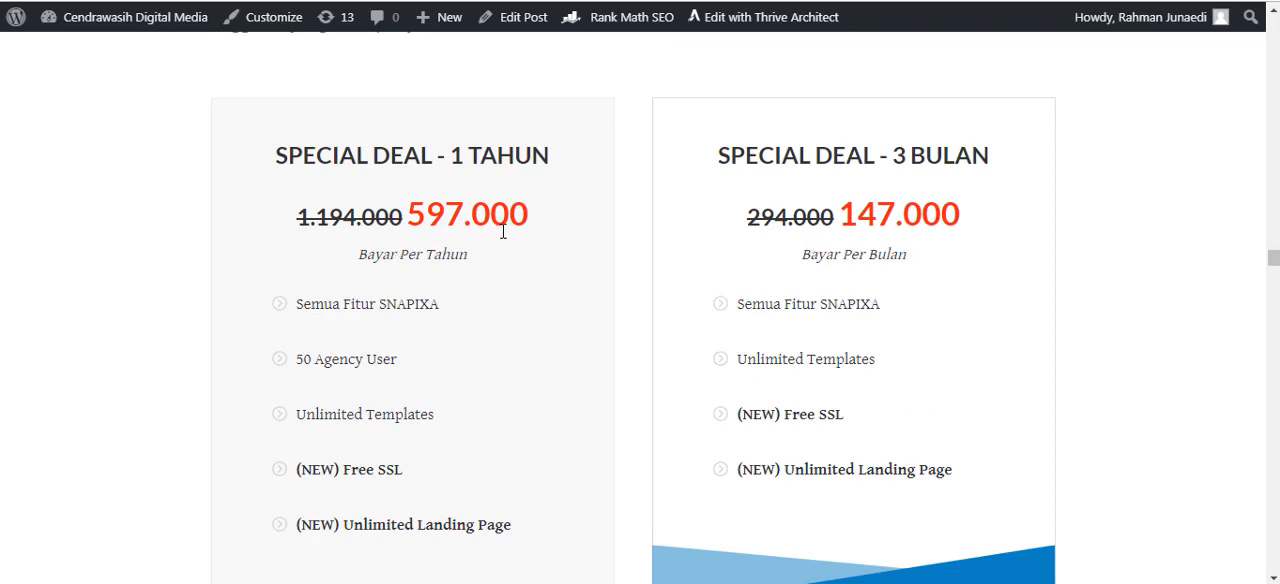
drag(534, 218, 412, 217)
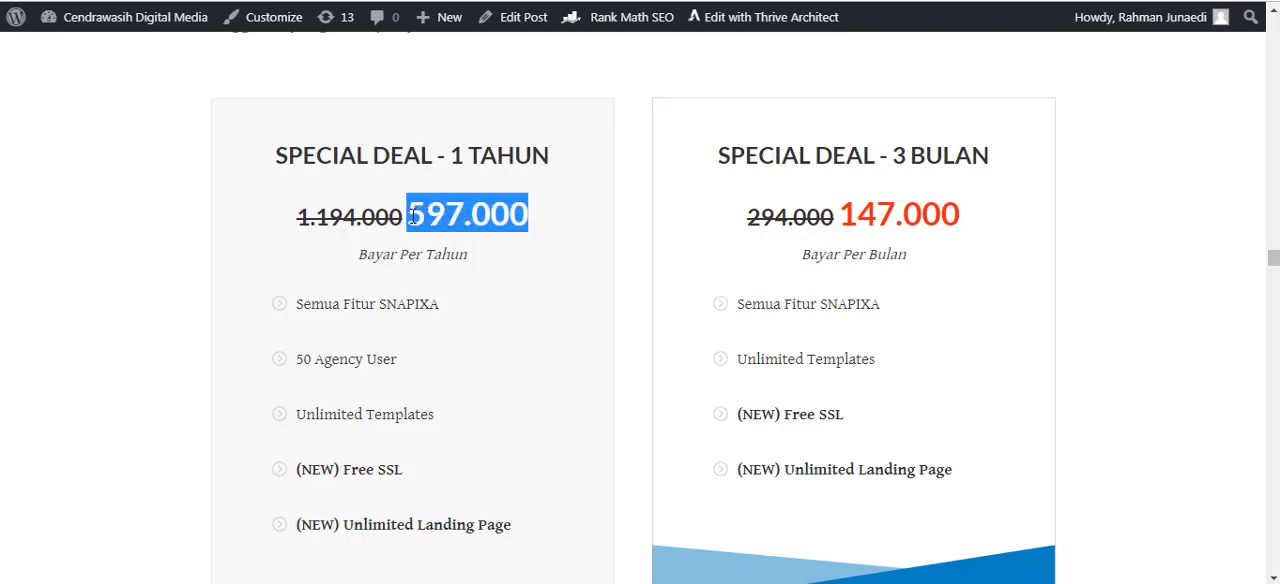
click(509, 291)
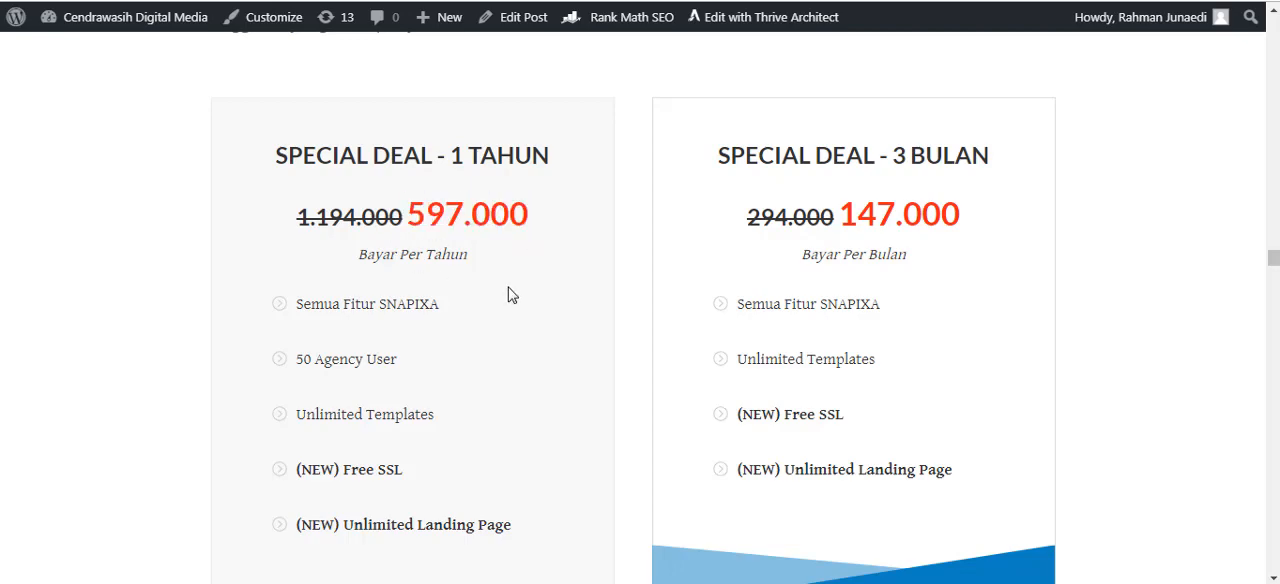
scroll(560, 263, down, 2)
scroll(820, 427, up, 2)
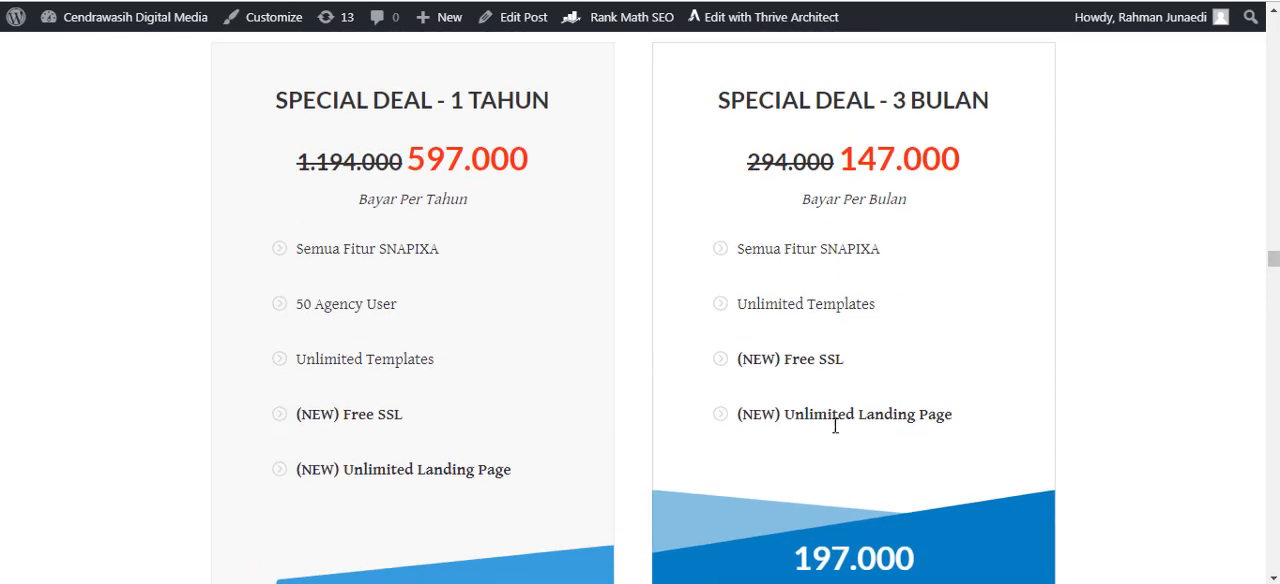
scroll(880, 315, down, 1)
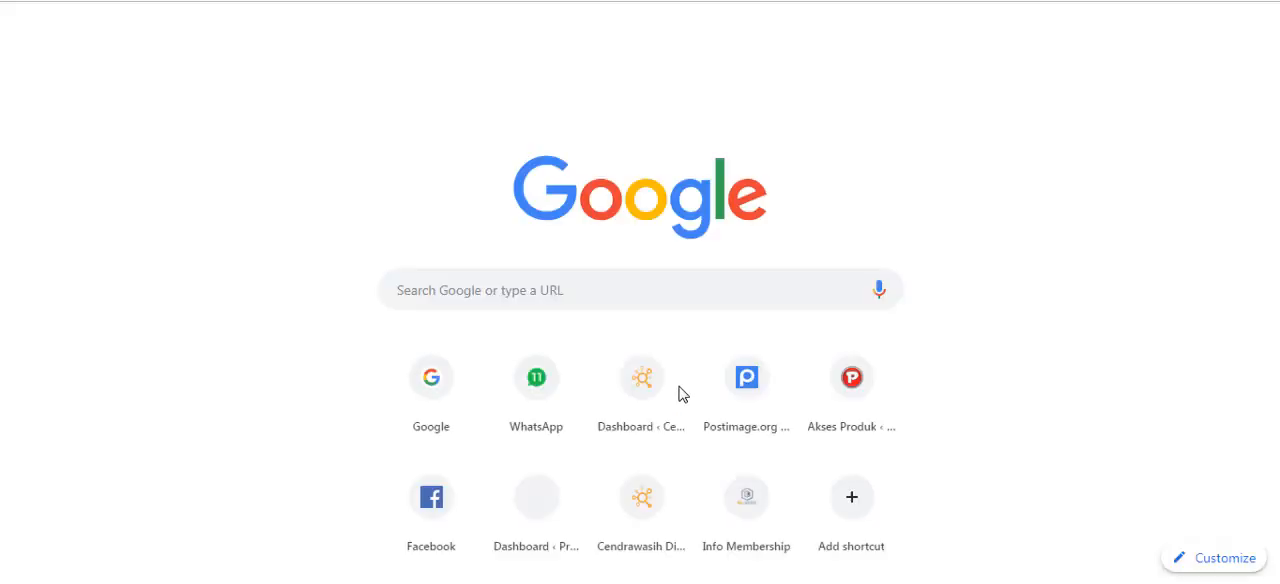
Open the Niagahoster website, view its Ramadhan hosting promotion and go to the promoted hosting package's order page.
text(niaga)
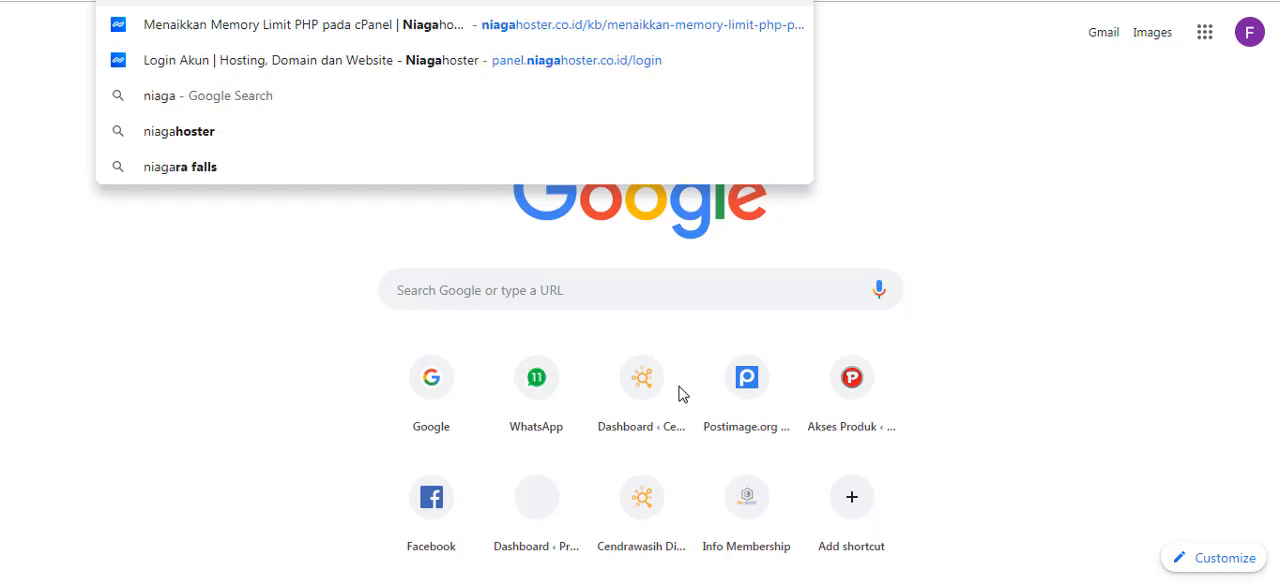
key(Return)
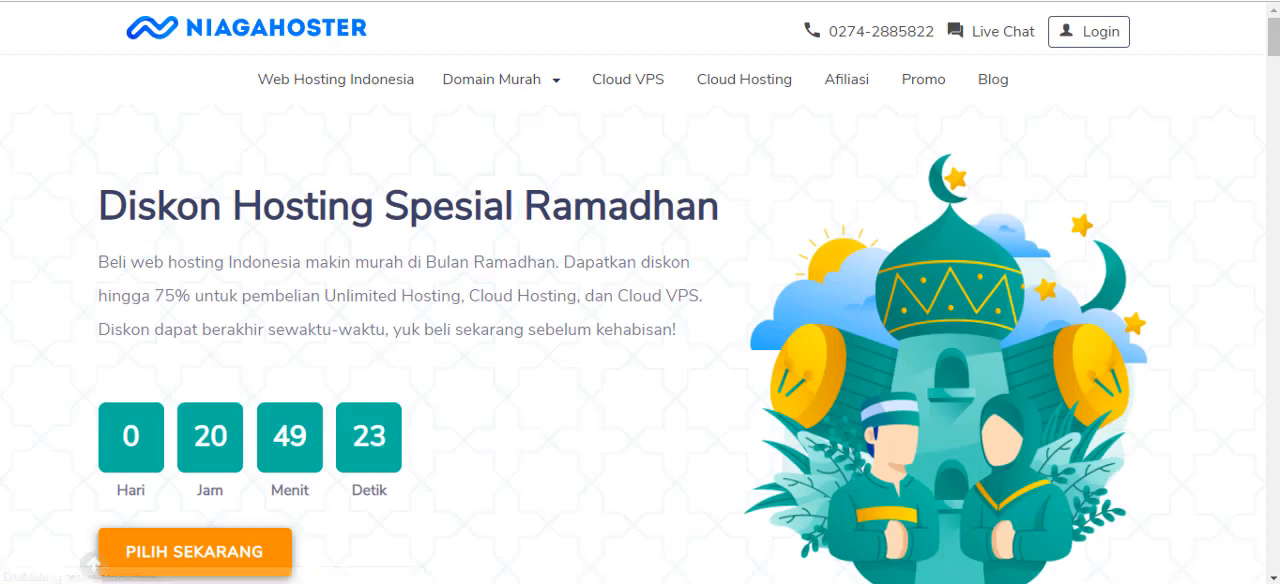
scroll(730, 220, down, 1)
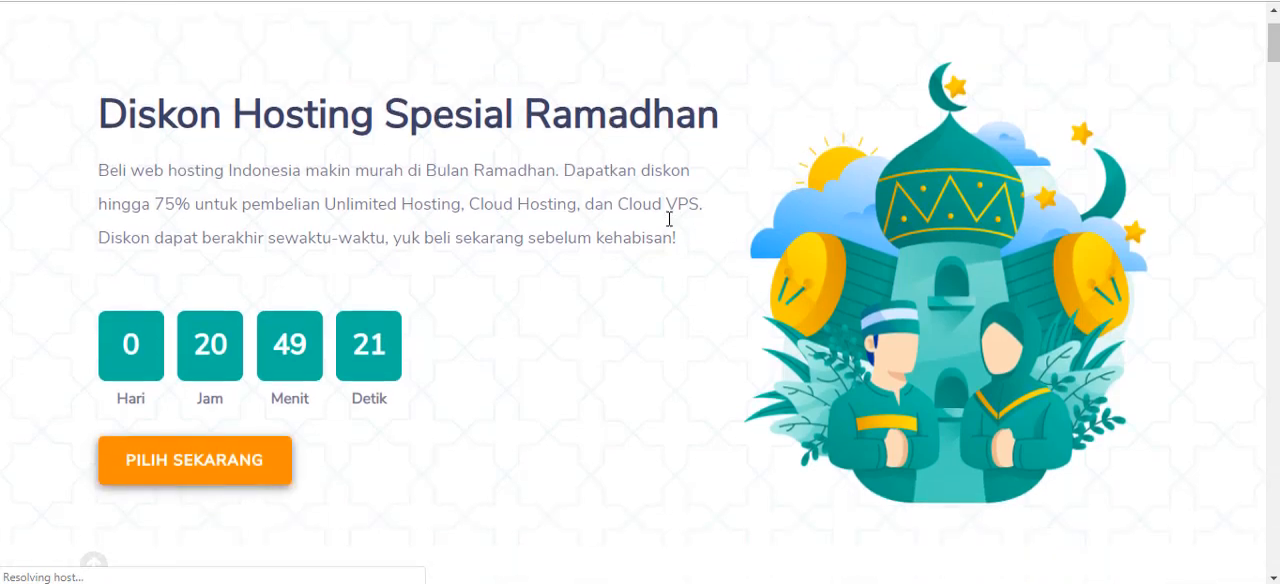
scroll(434, 220, down, 4)
scroll(440, 223, up, 4)
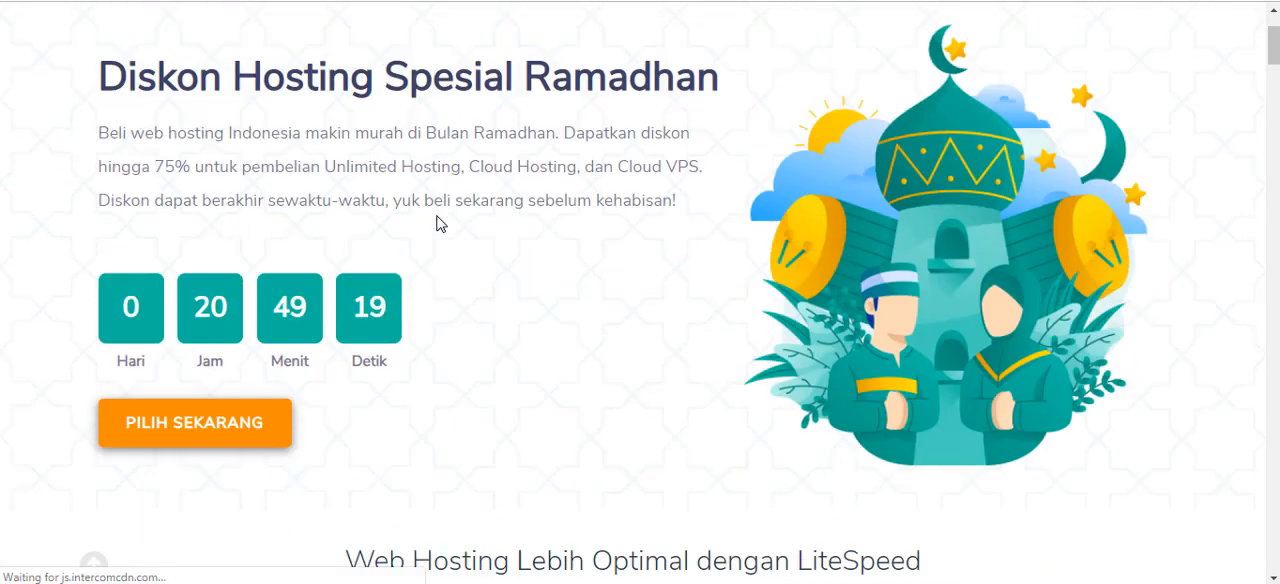
scroll(441, 418, down, 1)
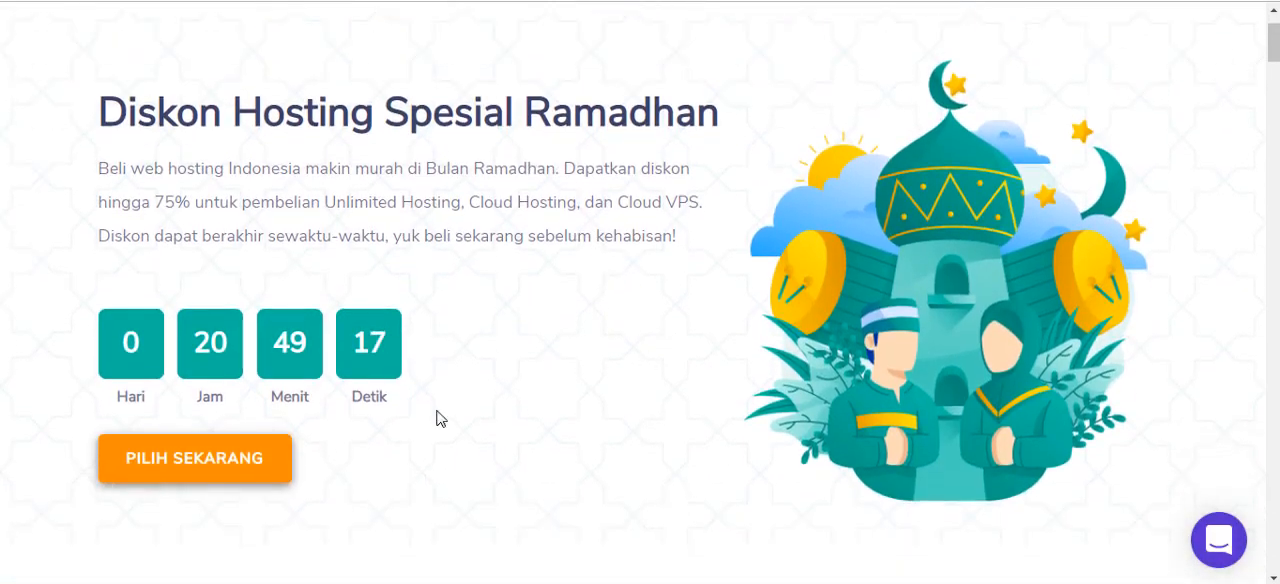
click(251, 455)
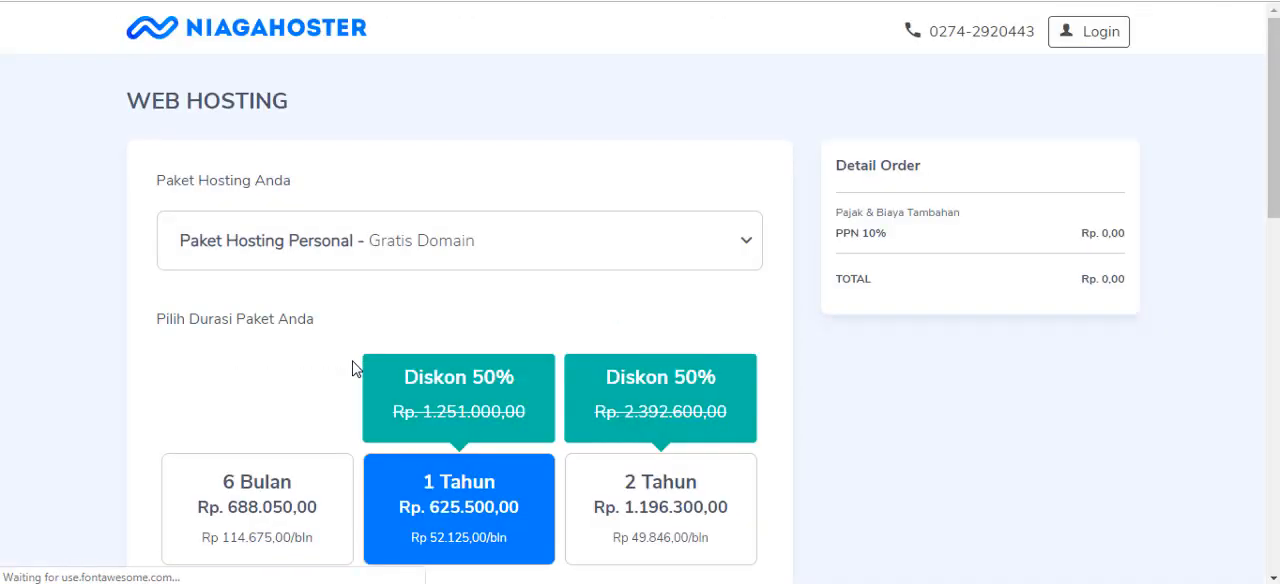
Examine the Personal hosting package's duration prices and domain options, and return to the Snapixa article's pricing section.
scroll(355, 372, down, 2)
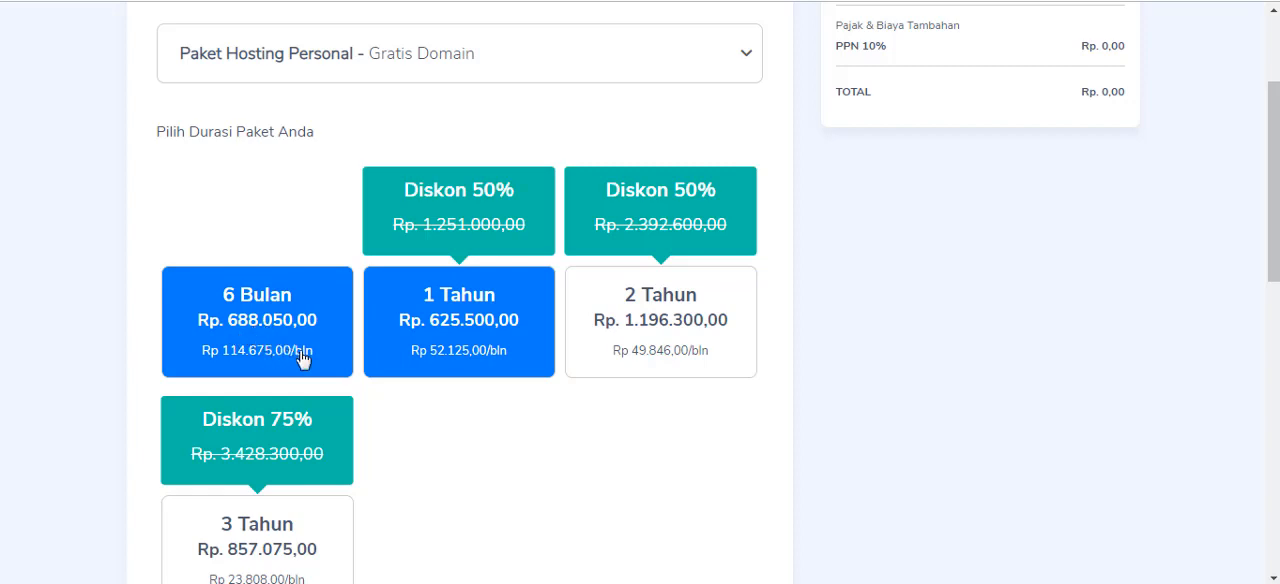
scroll(403, 431, down, 1)
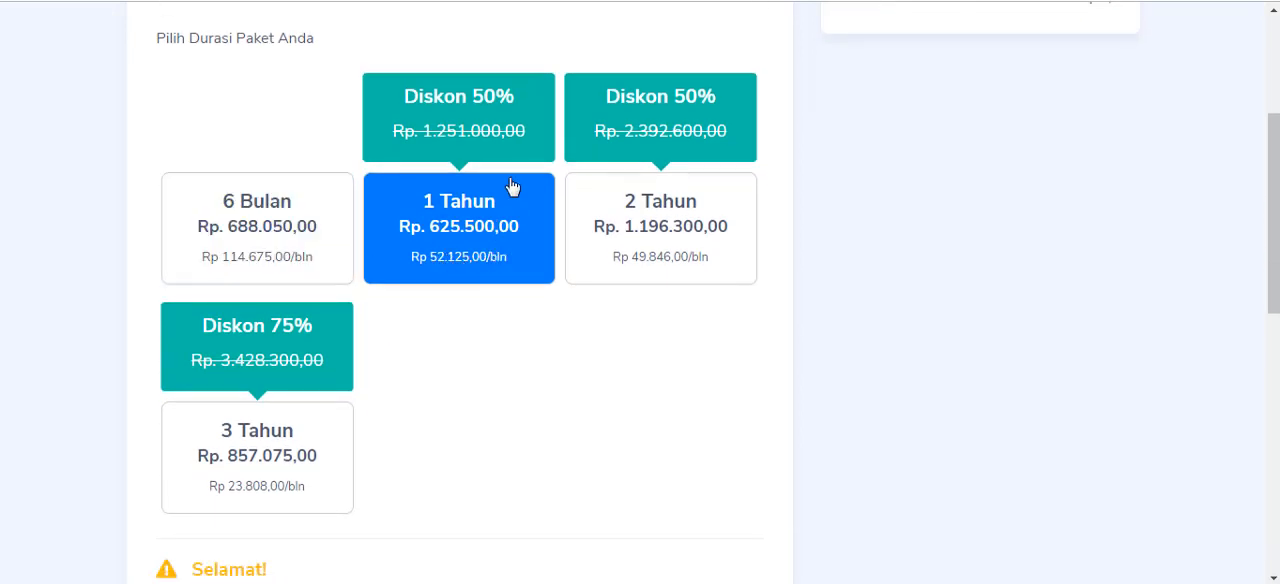
scroll(591, 358, down, 5)
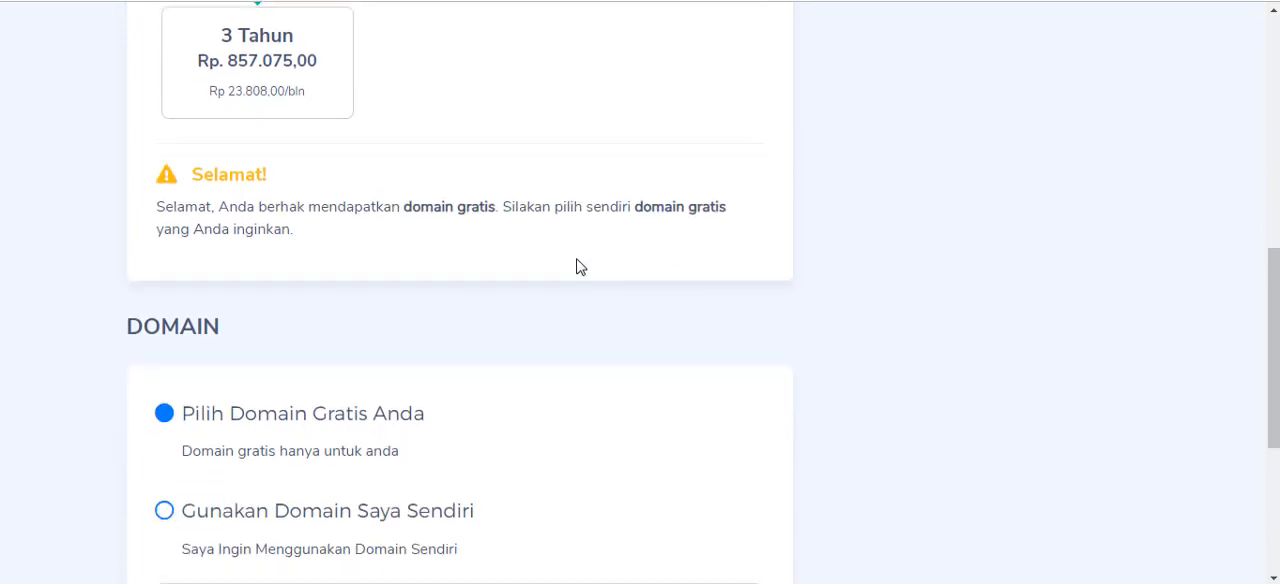
scroll(674, 277, down, 3)
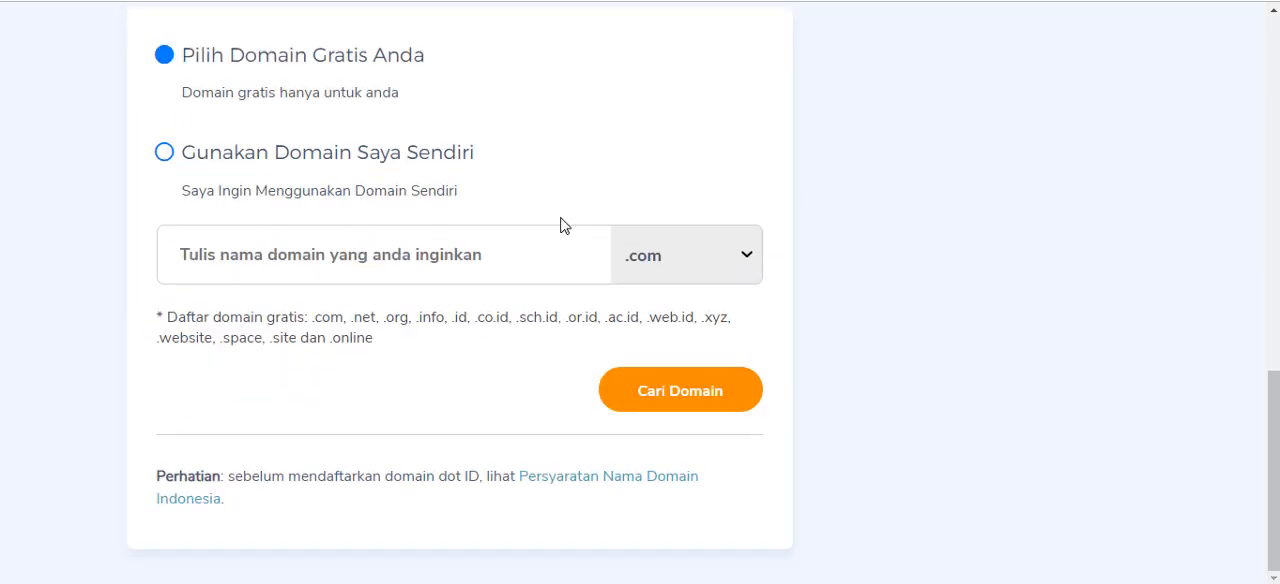
scroll(1132, 343, up, 7)
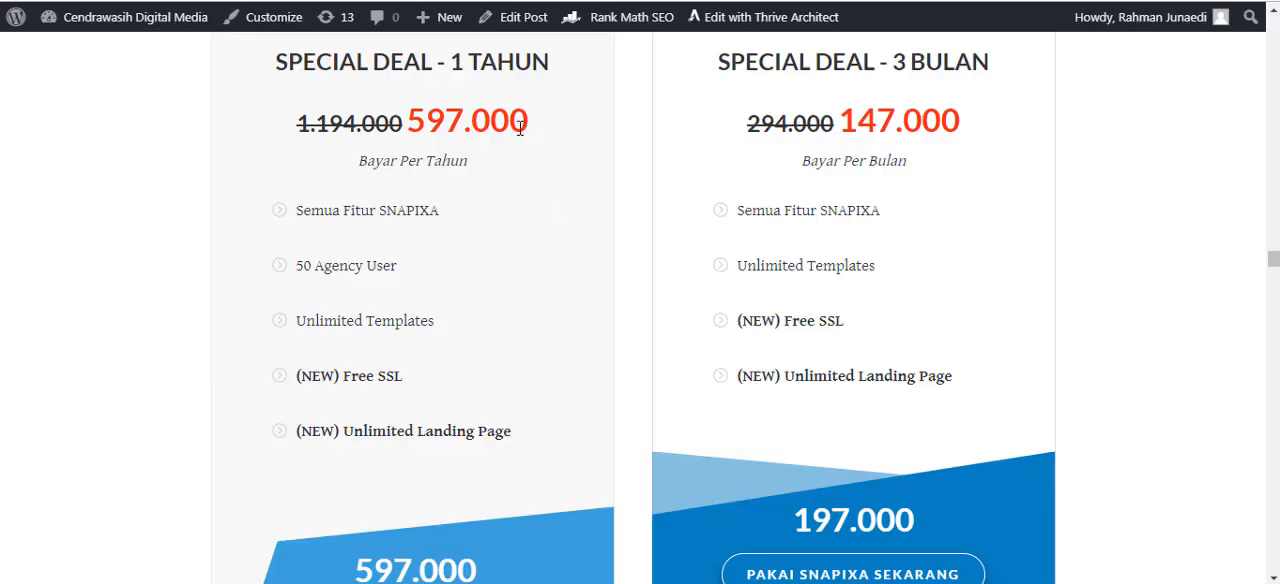
Highlight the 597.000 price of the 1 Tahun deal in the article's pricing section and clear the highlight.
drag(528, 122, 412, 115)
click(510, 234)
scroll(777, 368, down, 2)
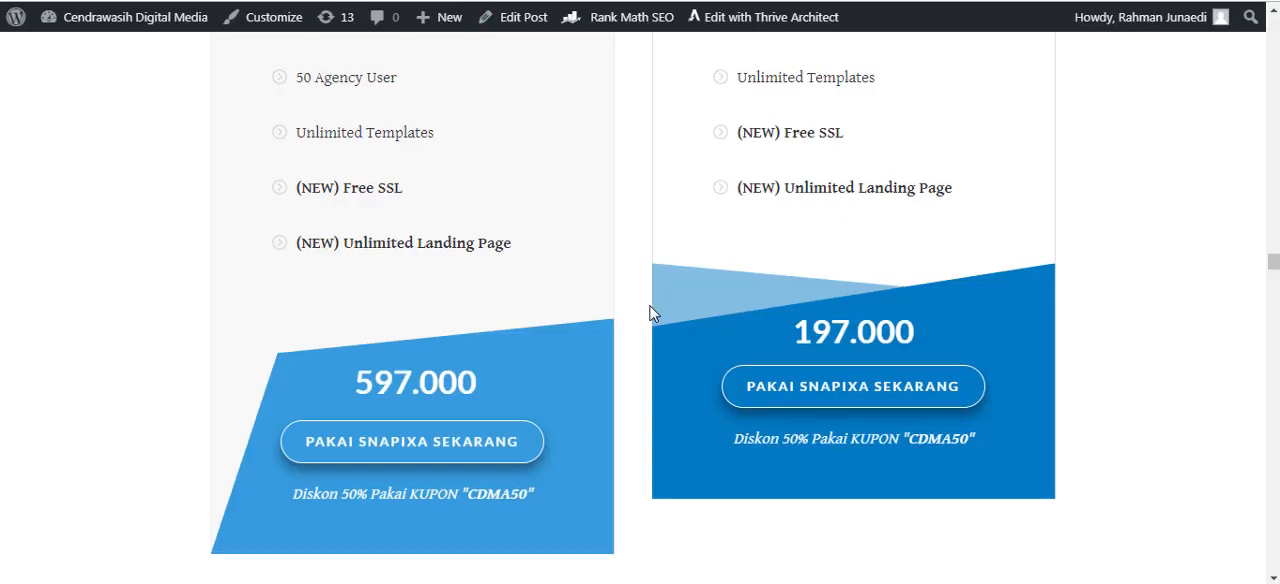
Examine the article's price comparison images of landing page design services and competing page builder subscriptions.
scroll(651, 309, down, 4)
scroll(650, 313, down, 10)
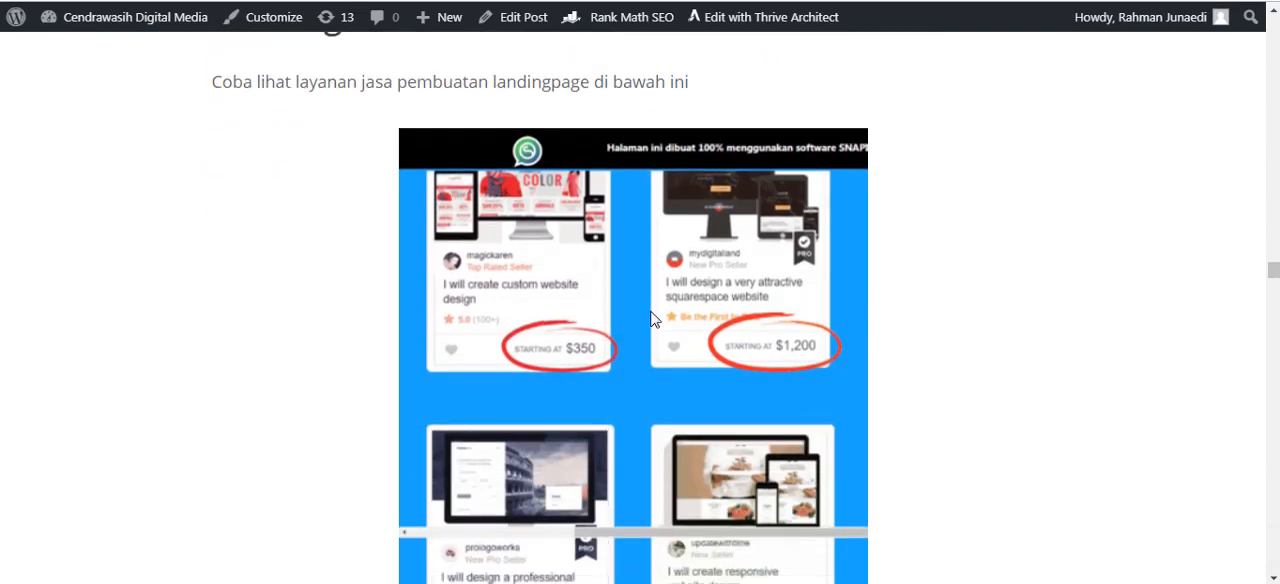
scroll(650, 323, up, 3)
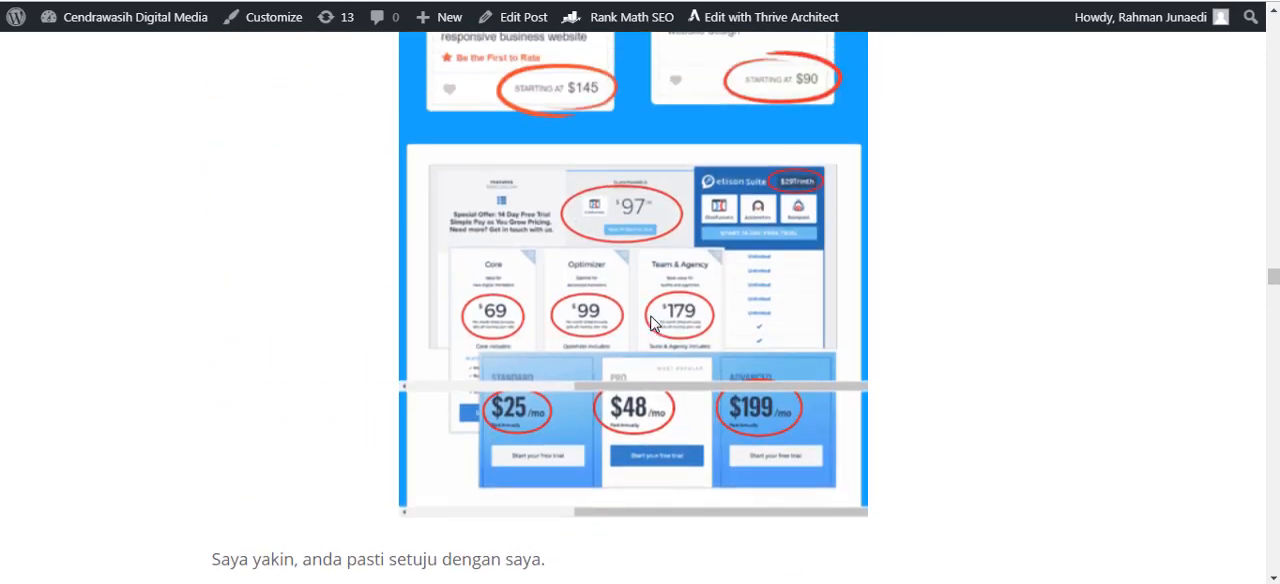
scroll(668, 192, up, 1)
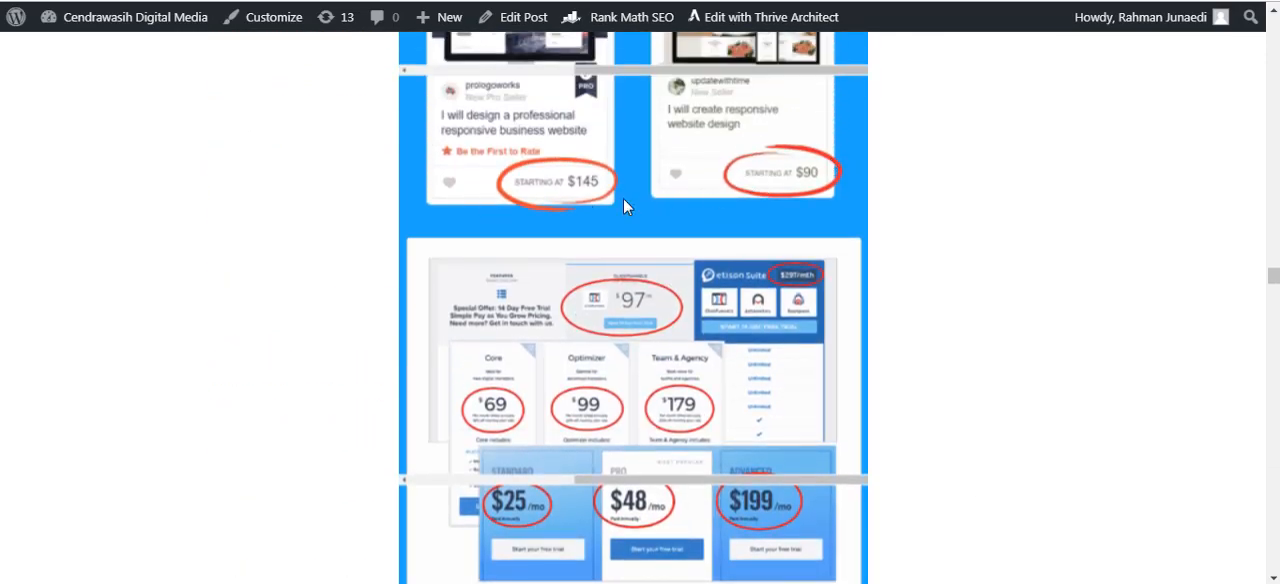
scroll(621, 200, up, 1)
scroll(608, 284, down, 1)
scroll(700, 280, down, 1)
scroll(663, 410, down, 1)
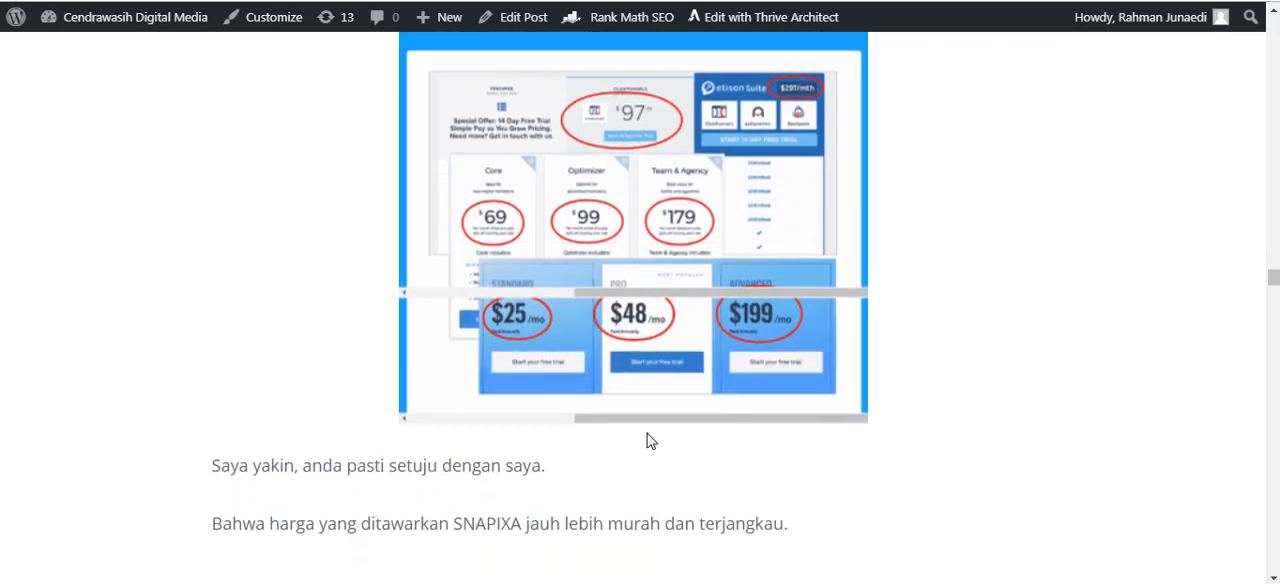
Read the "SNAPIXA Cocok Untuk" and "Yang Tidak Cocok Untuk" lists down to the MEGA BONUS heading.
scroll(652, 410, down, 4)
scroll(653, 410, down, 3)
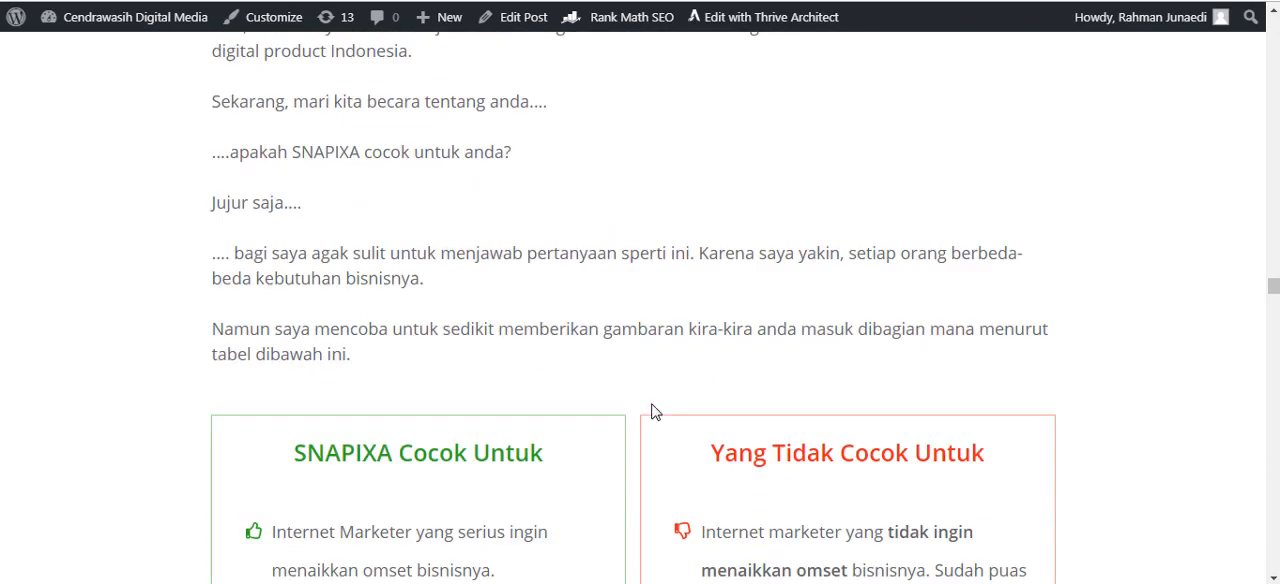
scroll(666, 343, down, 9)
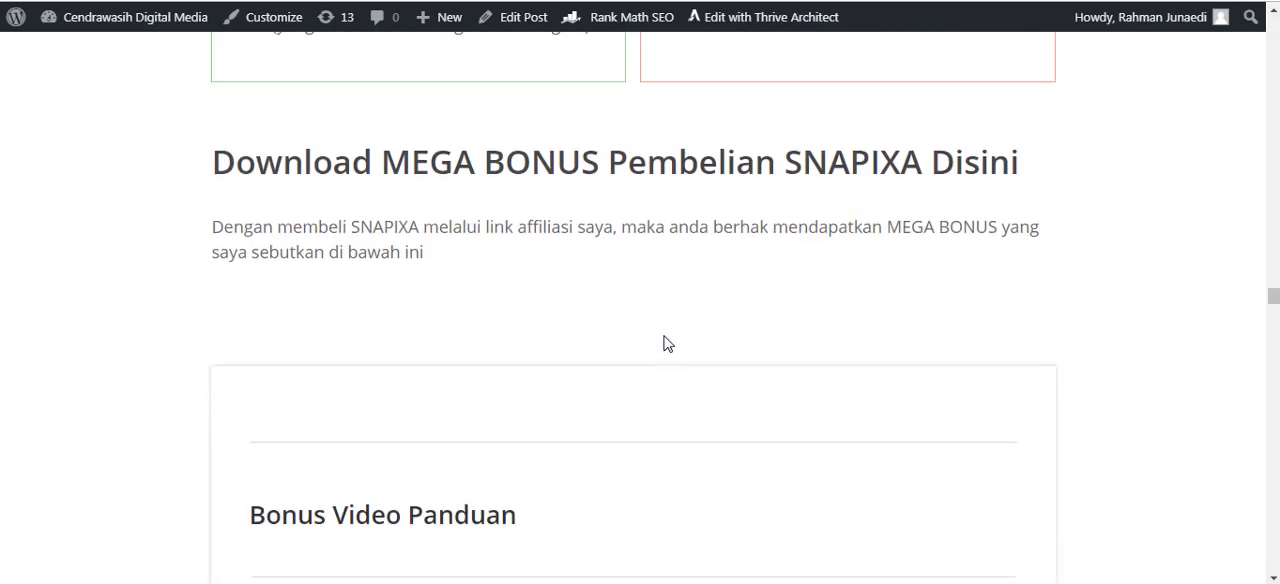
scroll(951, 286, up, 3)
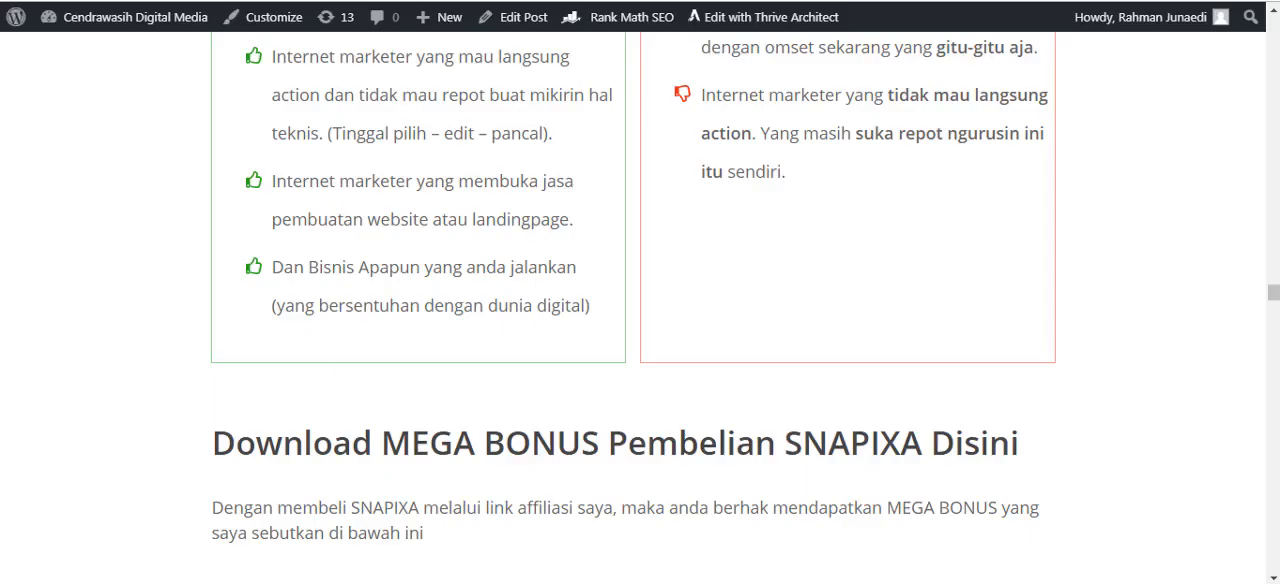
scroll(909, 277, down, 3)
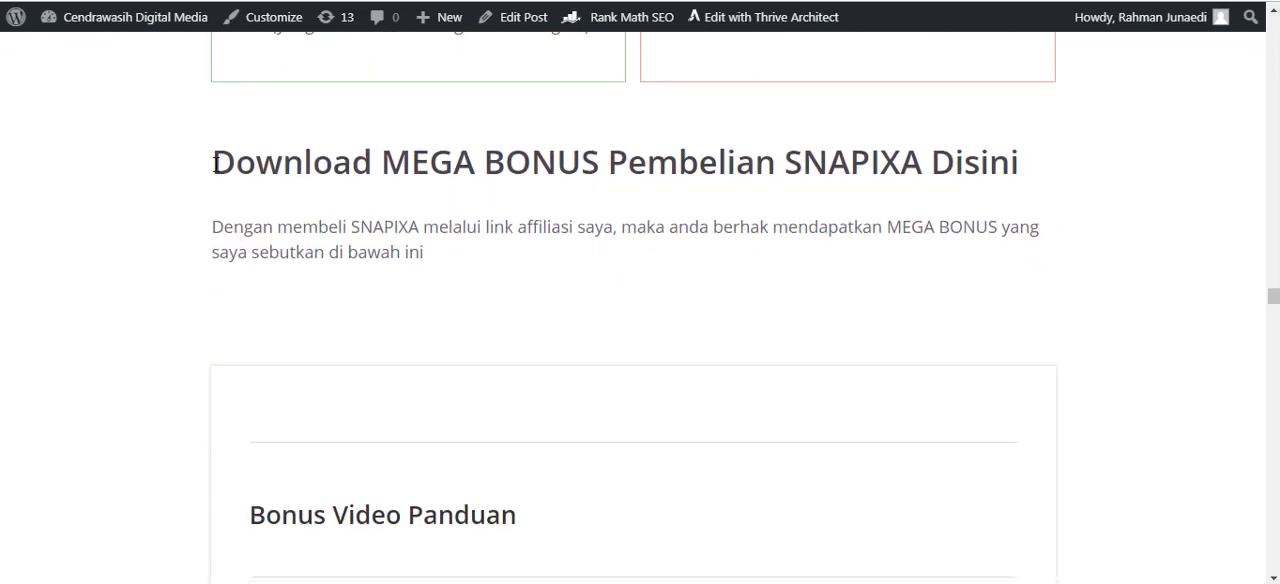
Highlight the MEGA BONUS heading and look through the bonus video tutorials, ebooks and WordPress theme licences offered with the purchase.
drag(213, 163, 627, 167)
scroll(951, 286, down, 3)
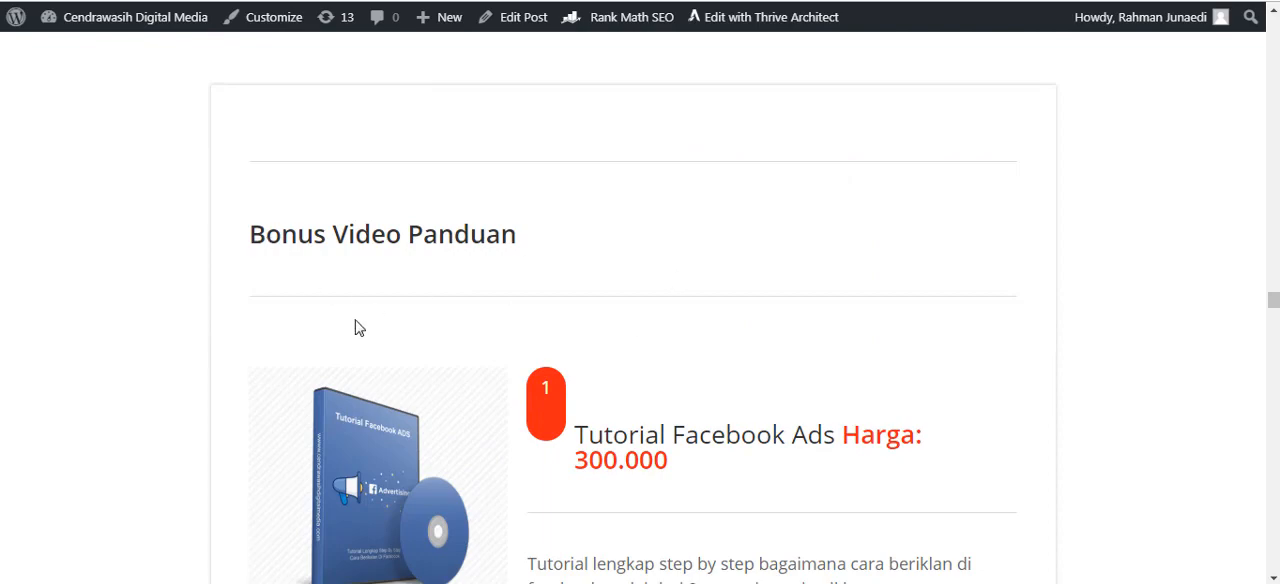
scroll(711, 335, down, 18)
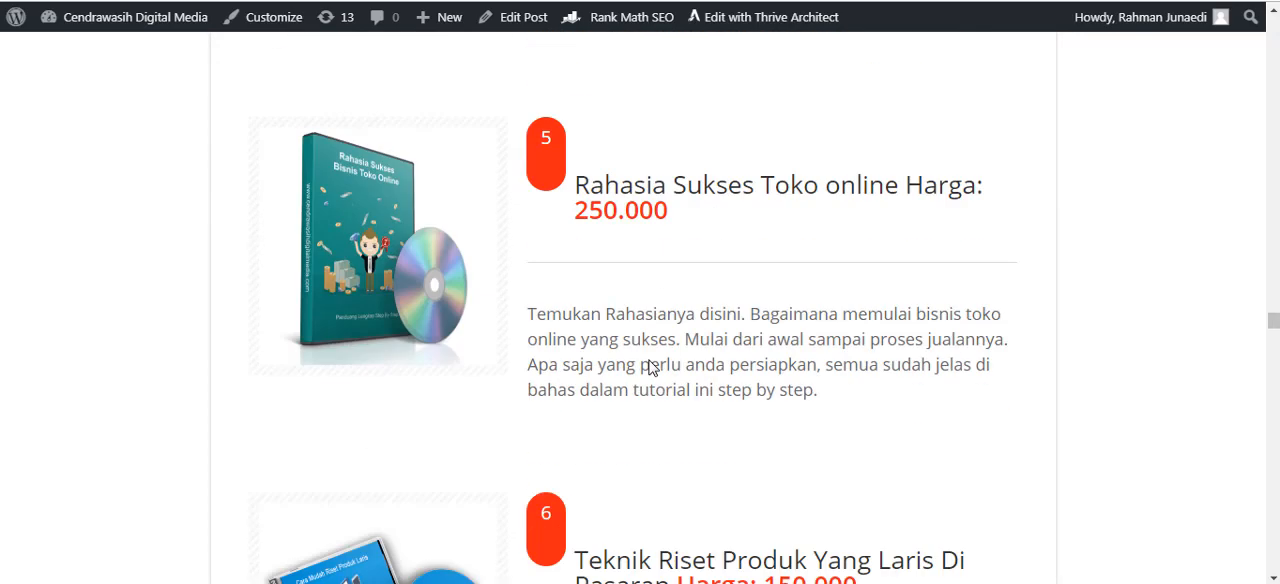
scroll(700, 360, down, 15)
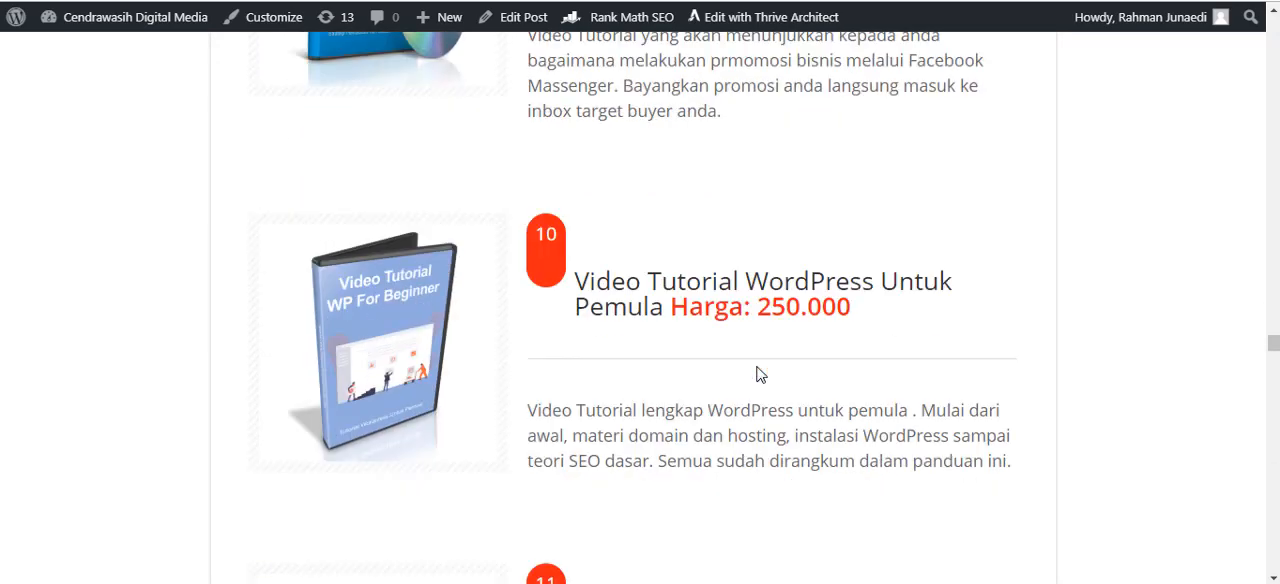
scroll(757, 374, down, 4)
scroll(757, 372, down, 3)
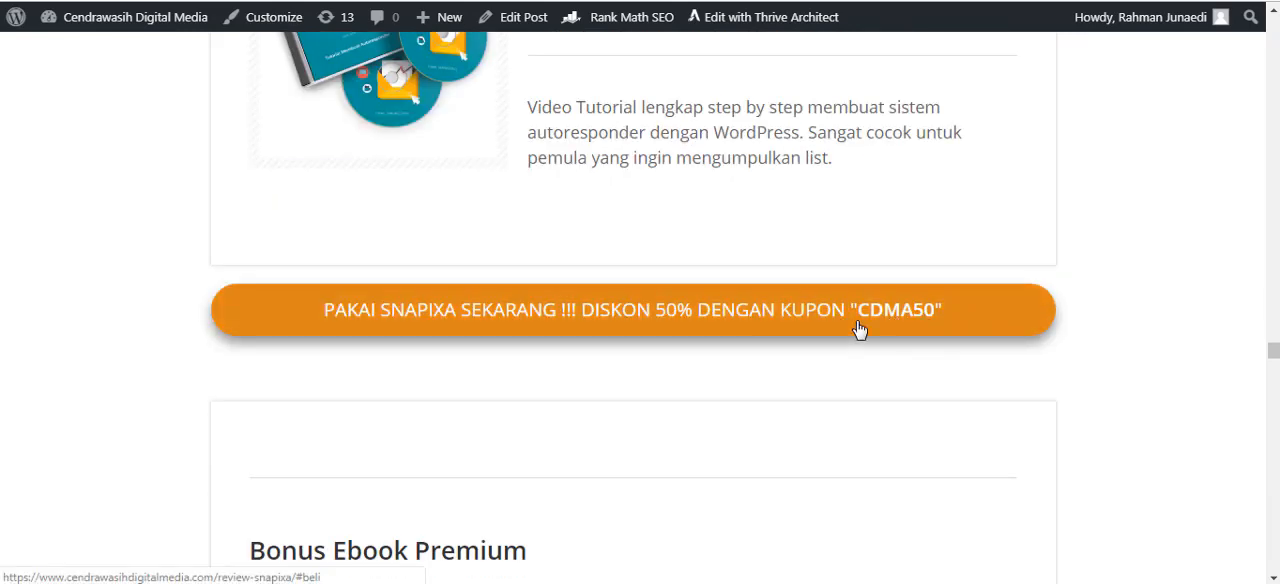
scroll(543, 459, down, 15)
scroll(543, 466, down, 20)
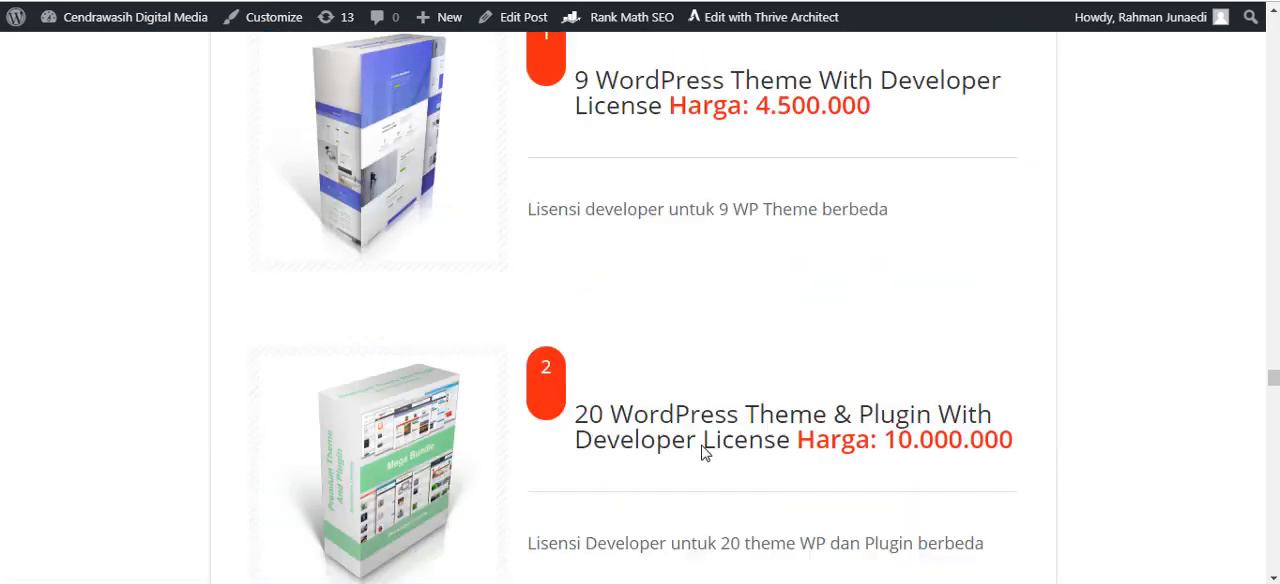
scroll(1206, 466, up, 2)
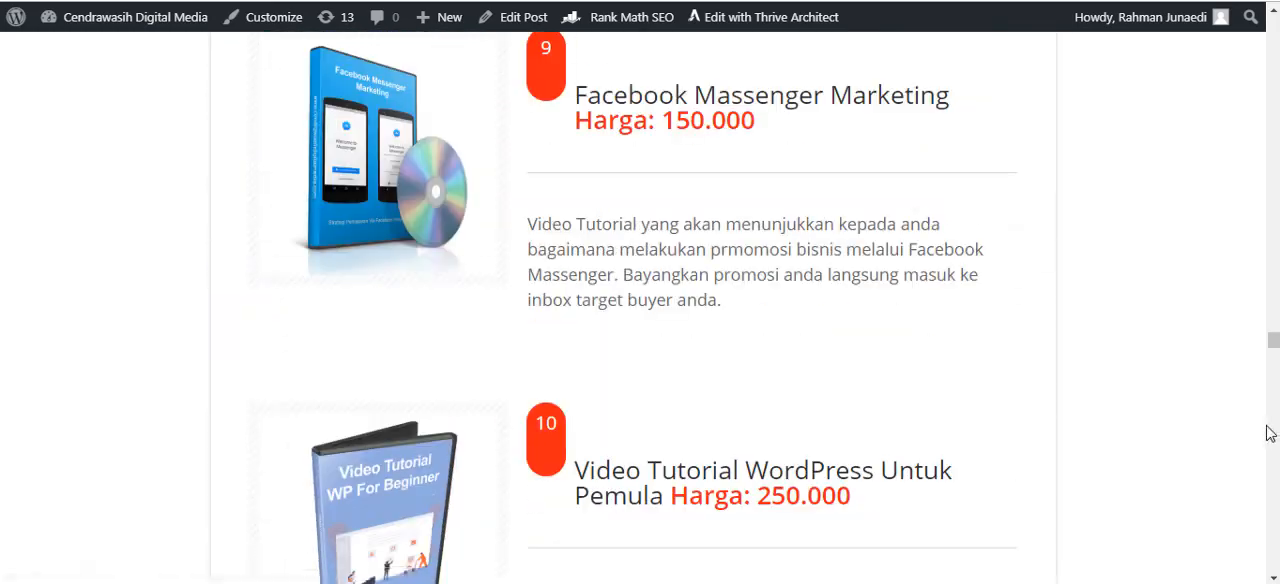
Return to the beginning of the Snapixa review article and view its introduction.
drag(1271, 349, 1272, 40)
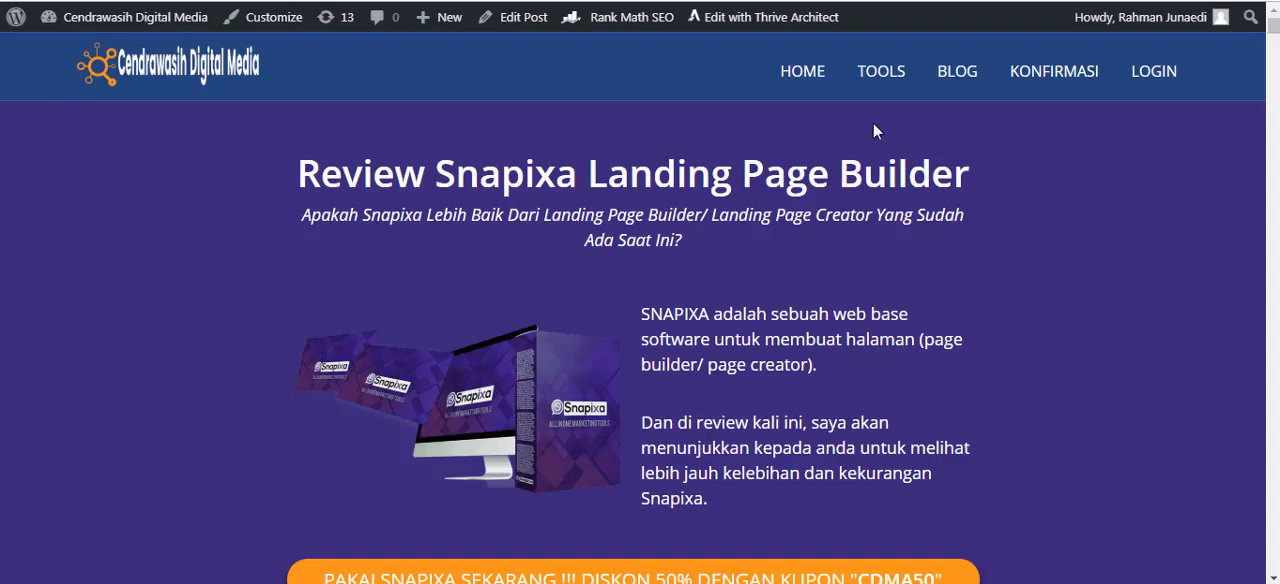
scroll(800, 200, down, 1)
scroll(720, 298, up, 1)
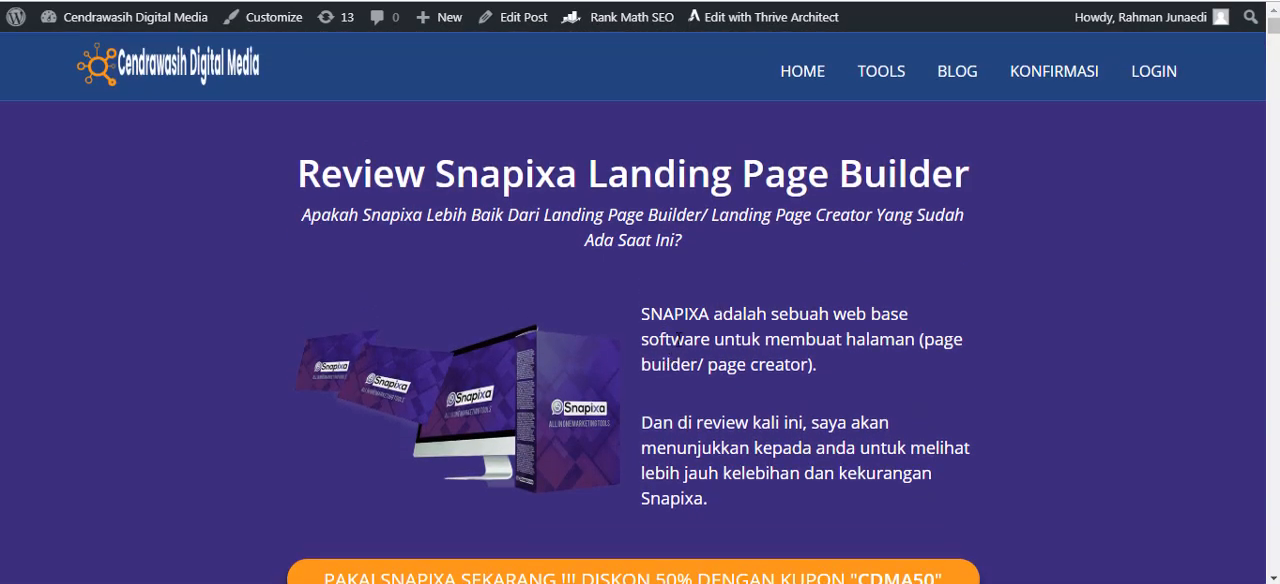